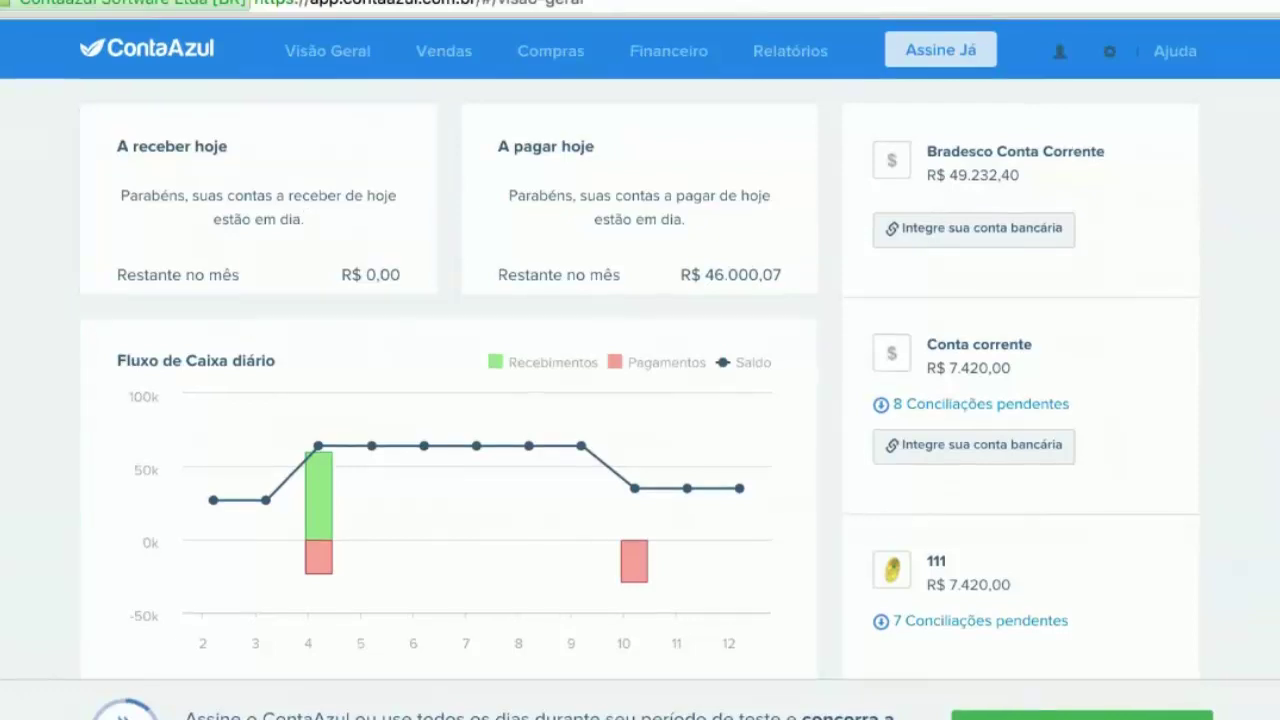
Step: Examine the receipts and payments for 4 July in the overview's Fluxo de Caixa diário chart
scroll(640, 390, down, 1)
scroll(16, 429, down, 1)
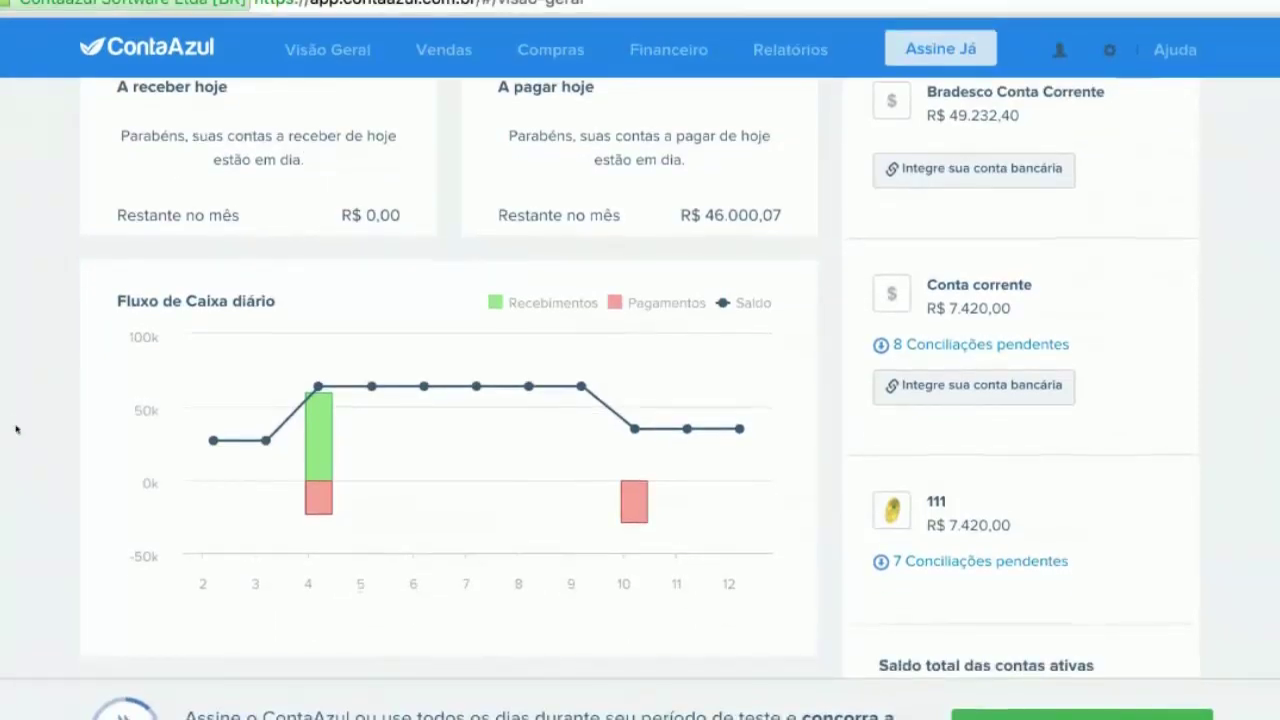
scroll(16, 429, down, 1)
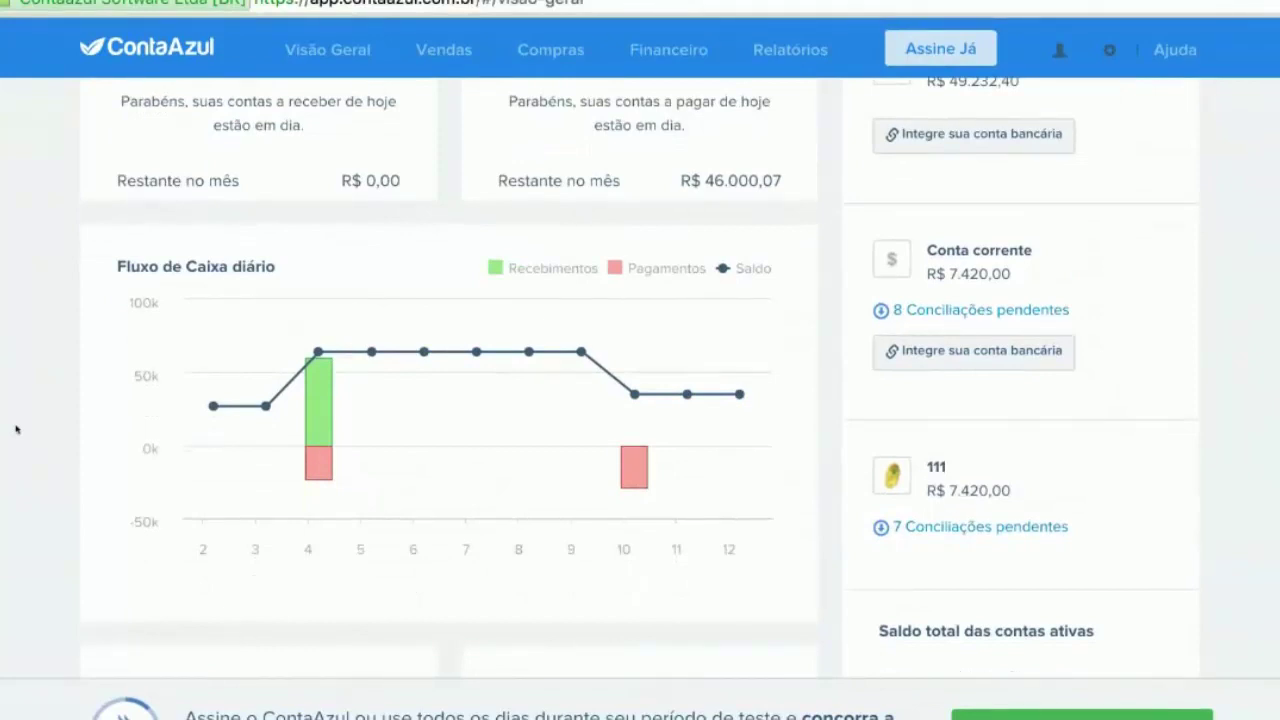
mouse_move(469, 474)
mouse_move(316, 421)
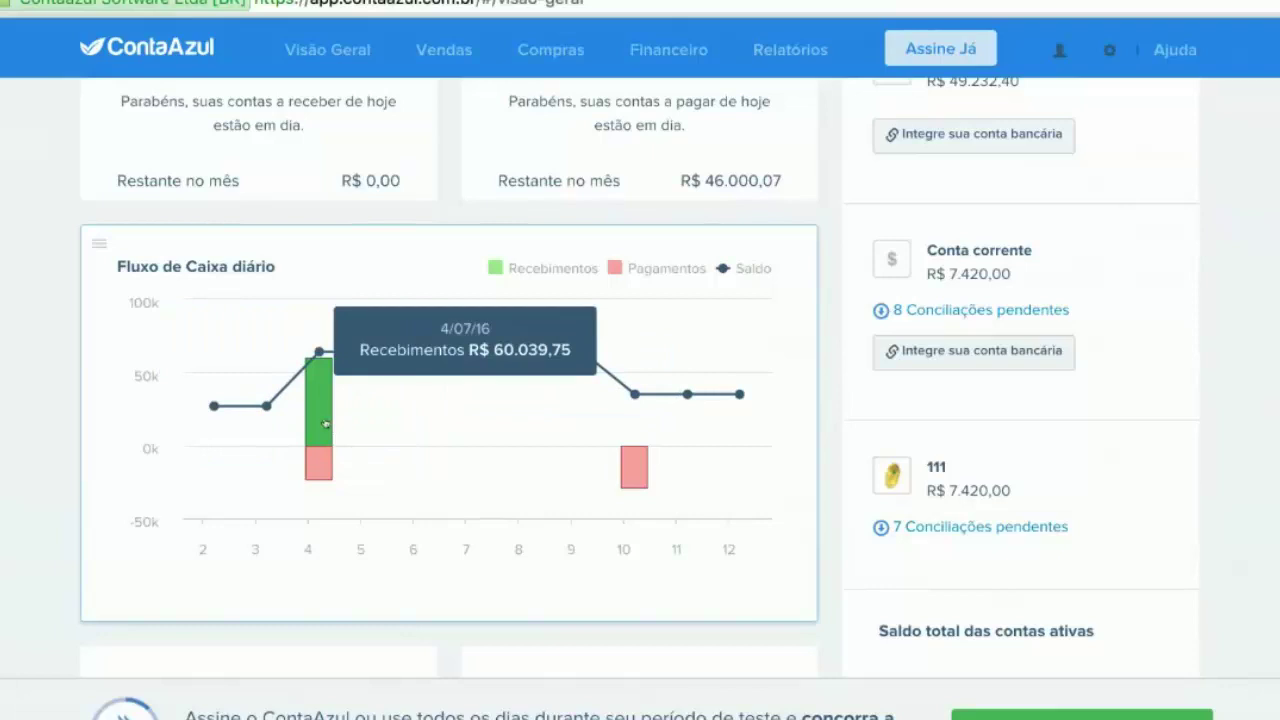
mouse_move(332, 470)
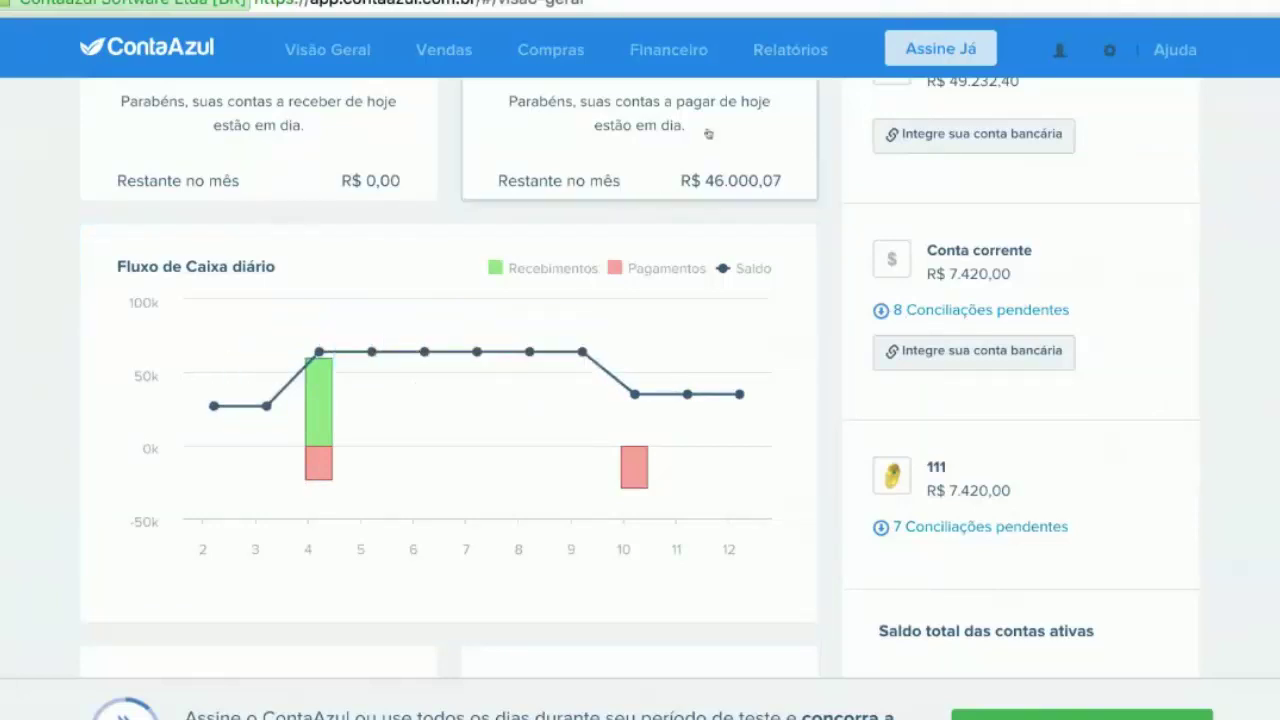
Step: Open the Fluxo Caixa Diário report and inspect the July 2016 chart's balances at the month's start, on day 4 and at month end
click(773, 49)
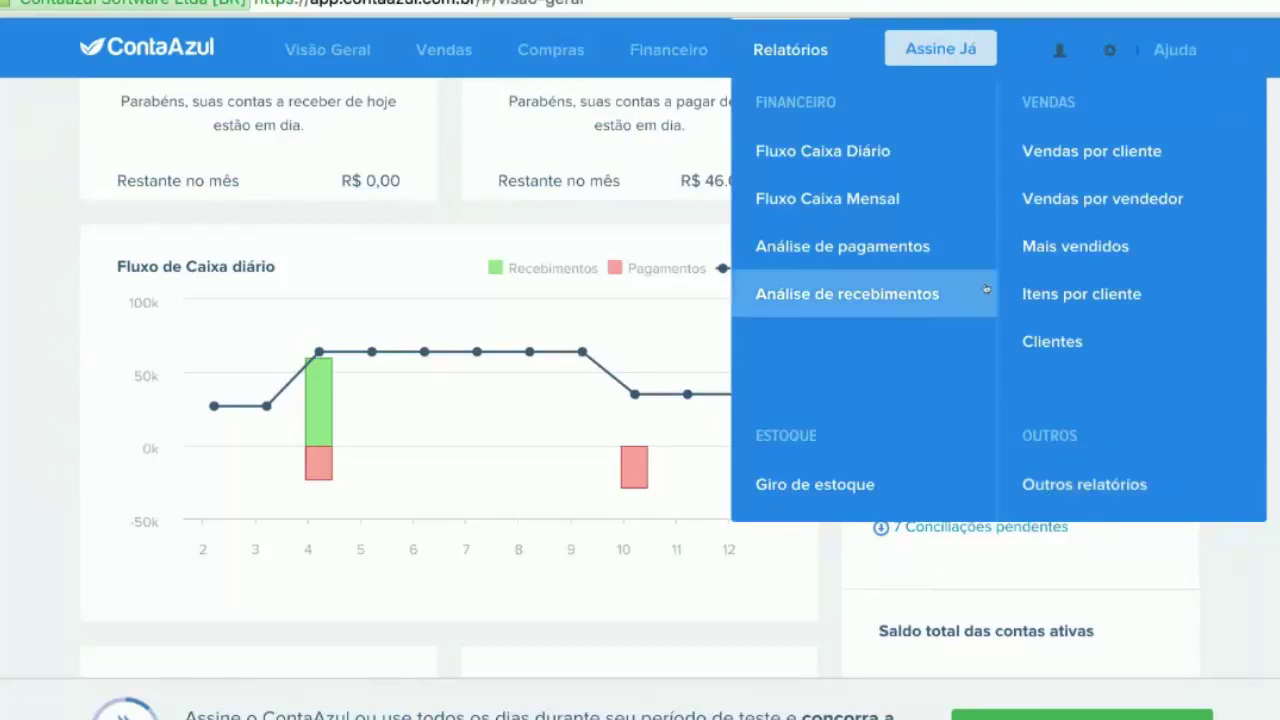
click(806, 148)
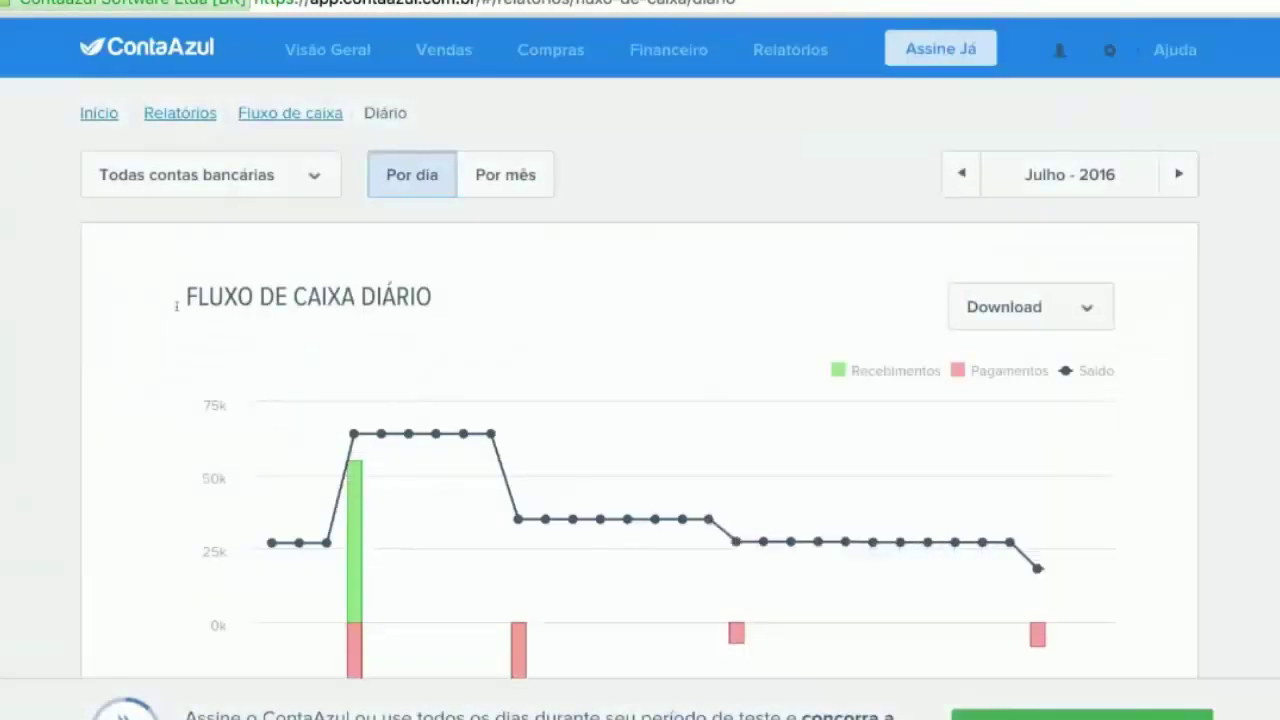
scroll(43, 310, down, 1)
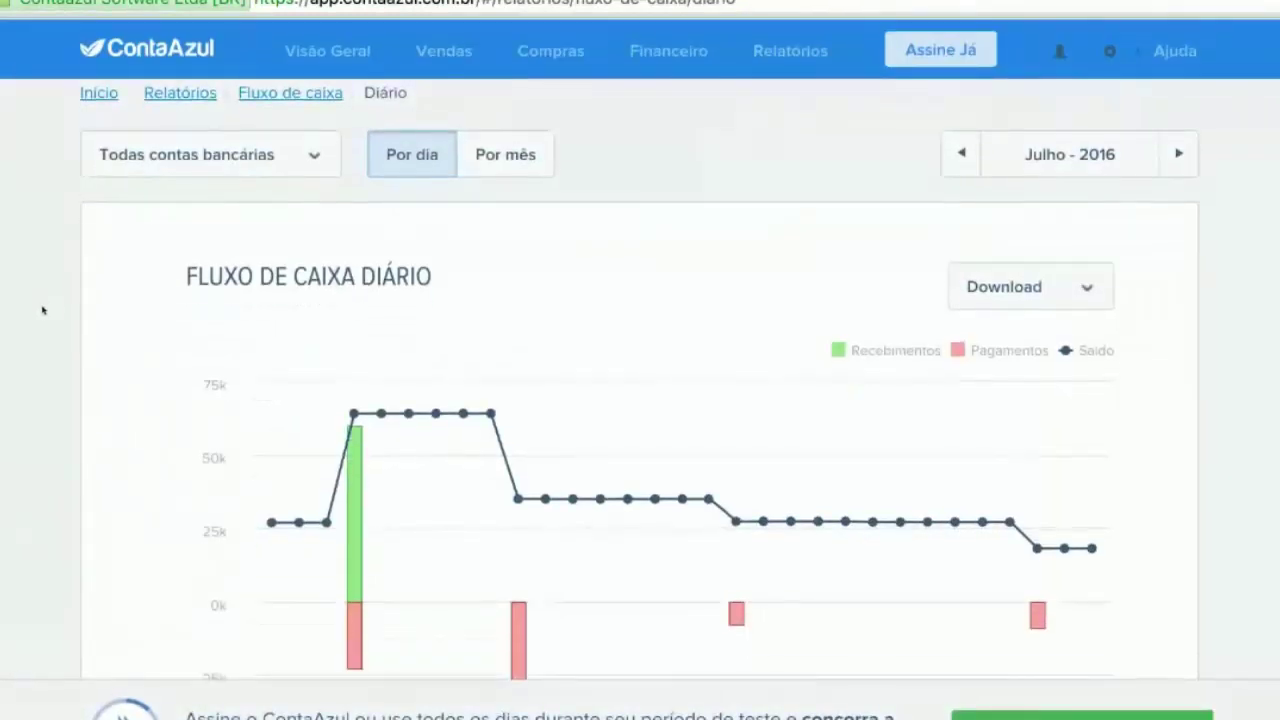
scroll(50, 325, down, 1)
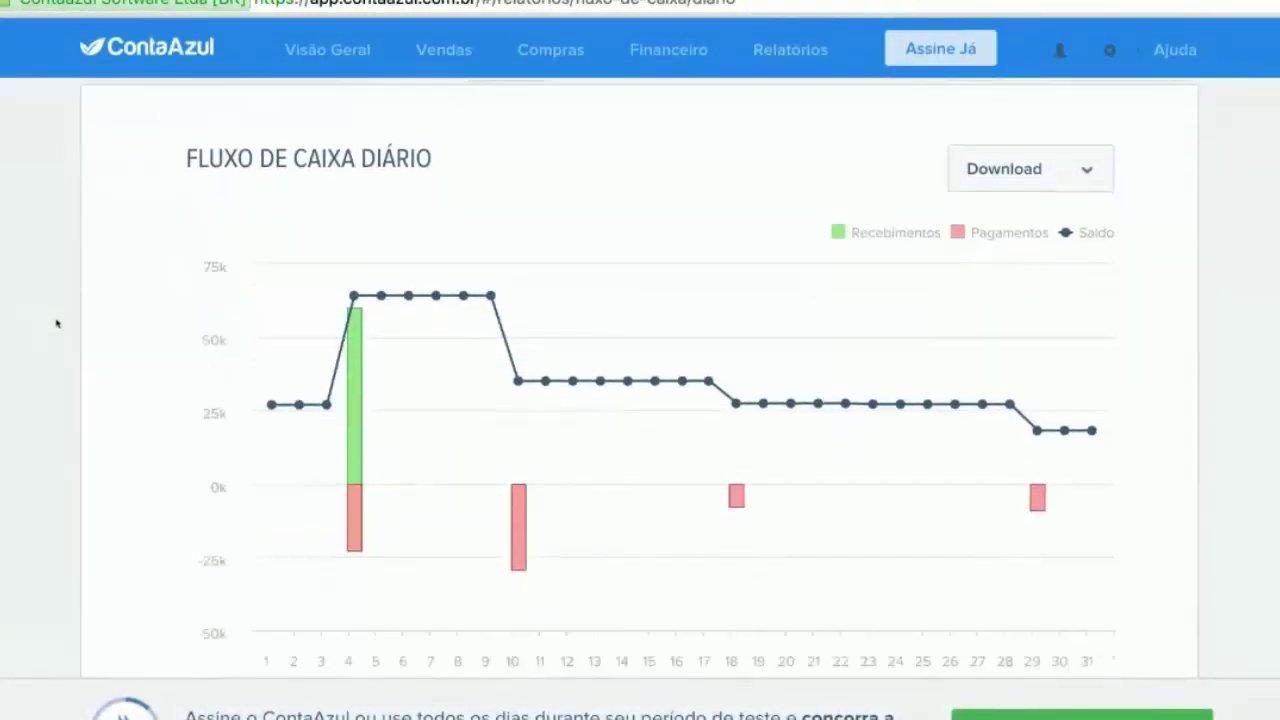
scroll(44, 346, down, 1)
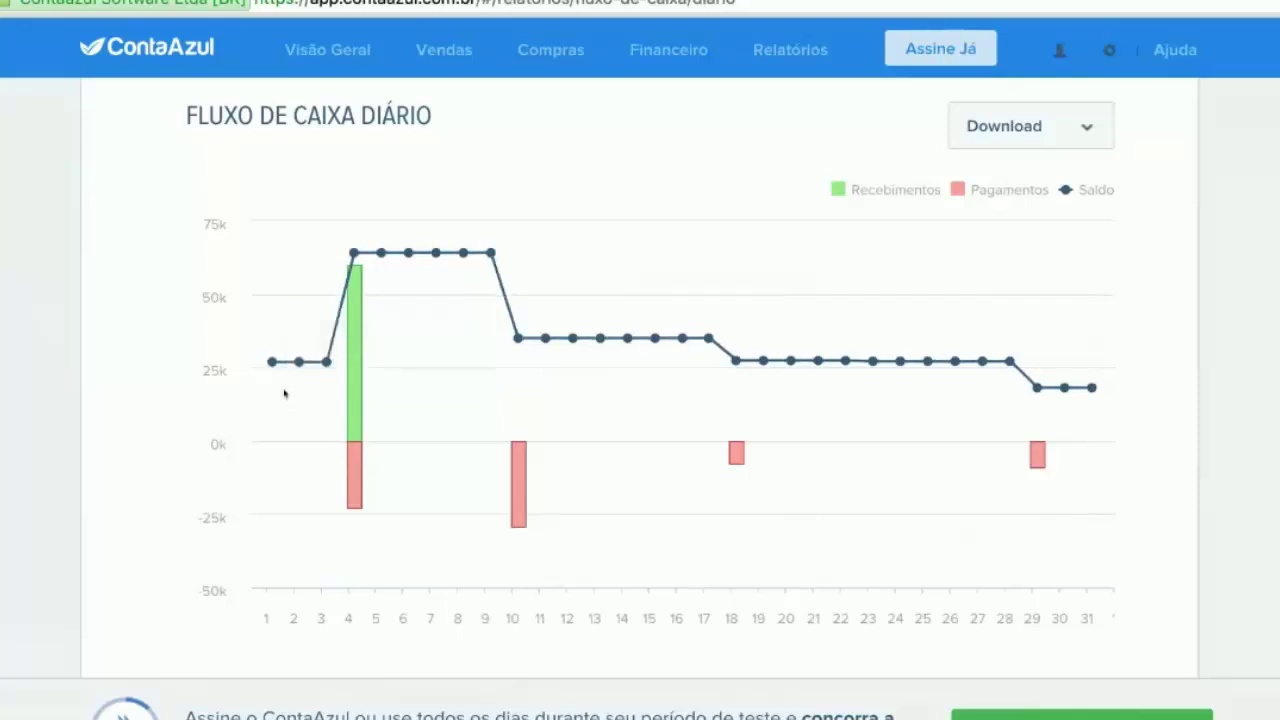
mouse_move(273, 366)
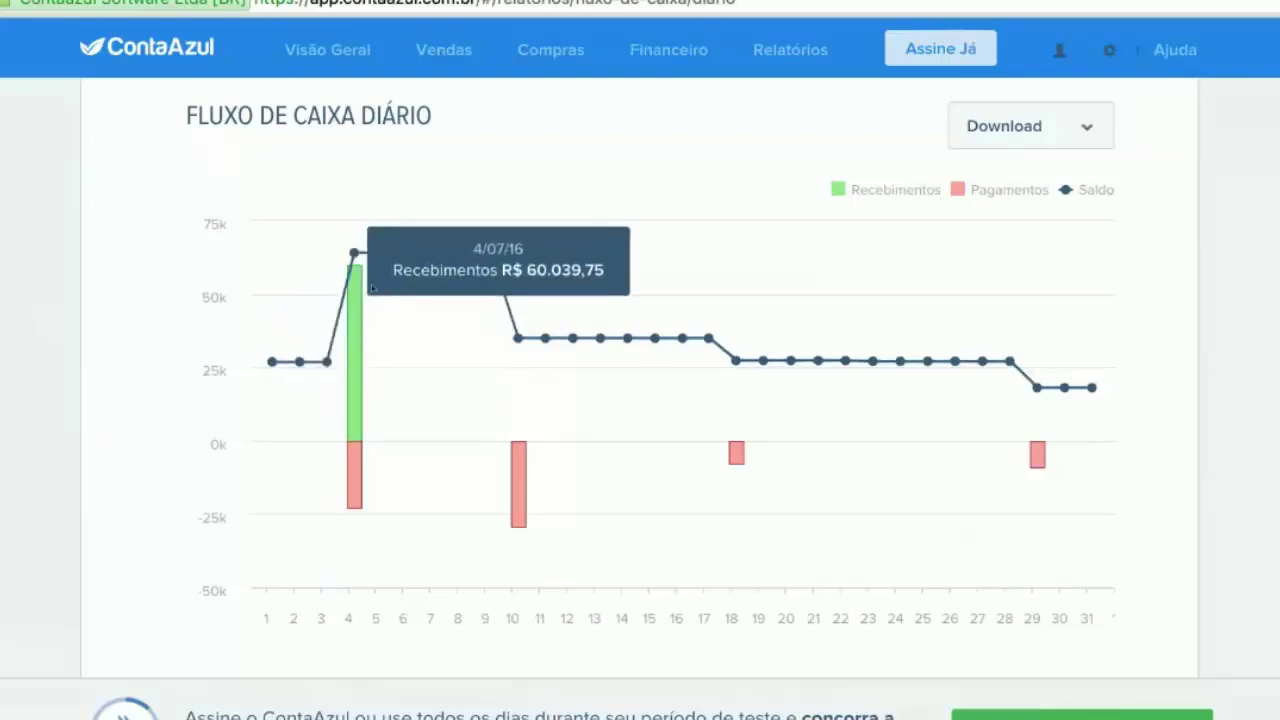
mouse_move(354, 254)
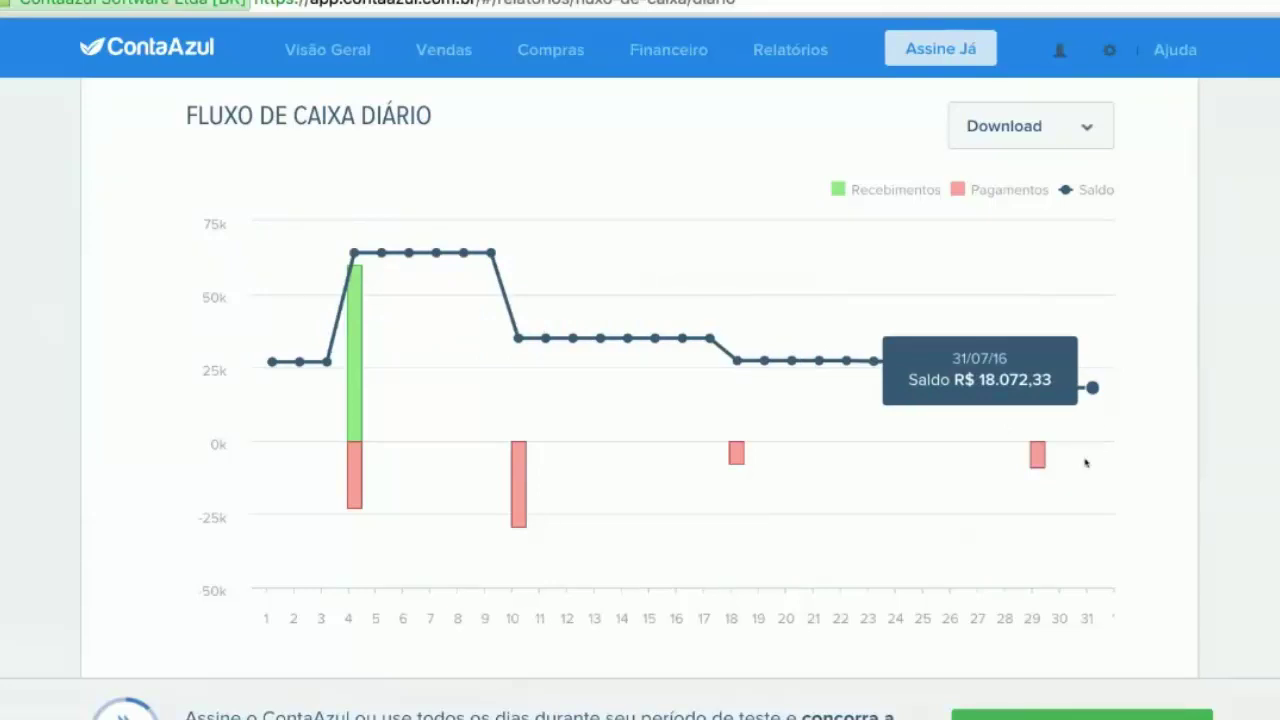
Step: Switch the daily cash flow report to Junho - 2016 and inspect its chart's payments and month-end balance
scroll(1068, 512, up, 3)
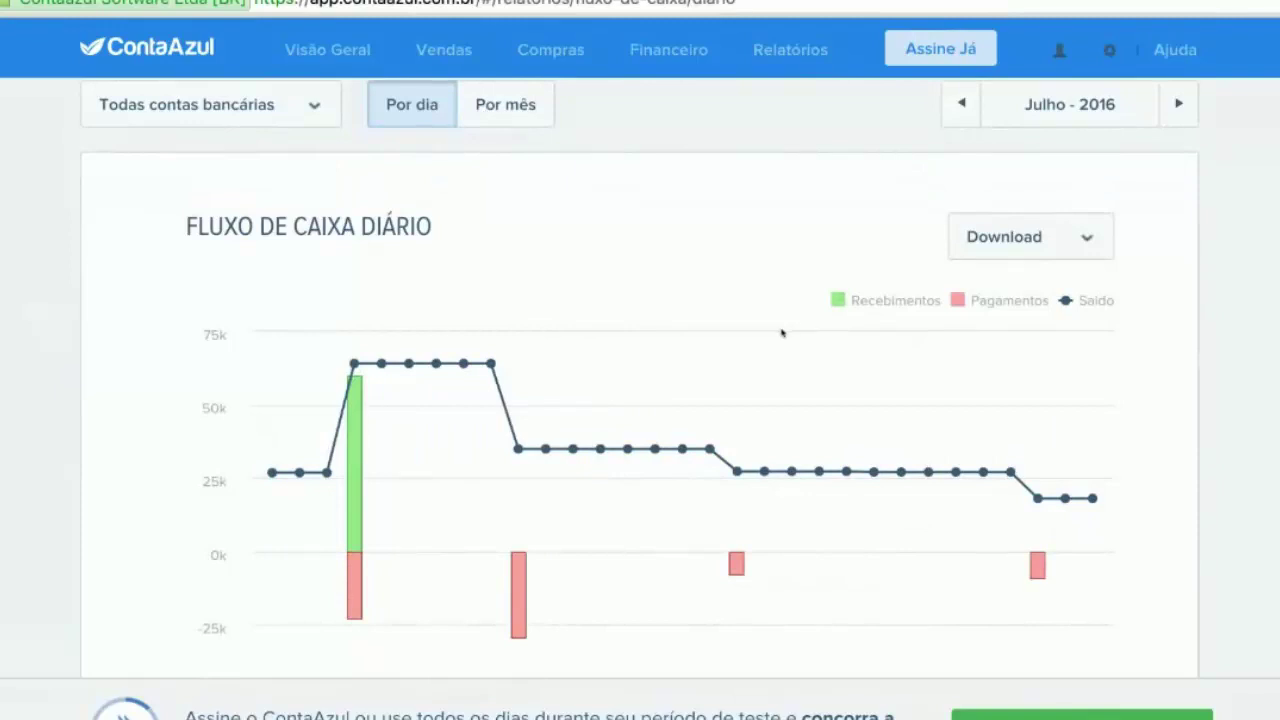
click(949, 108)
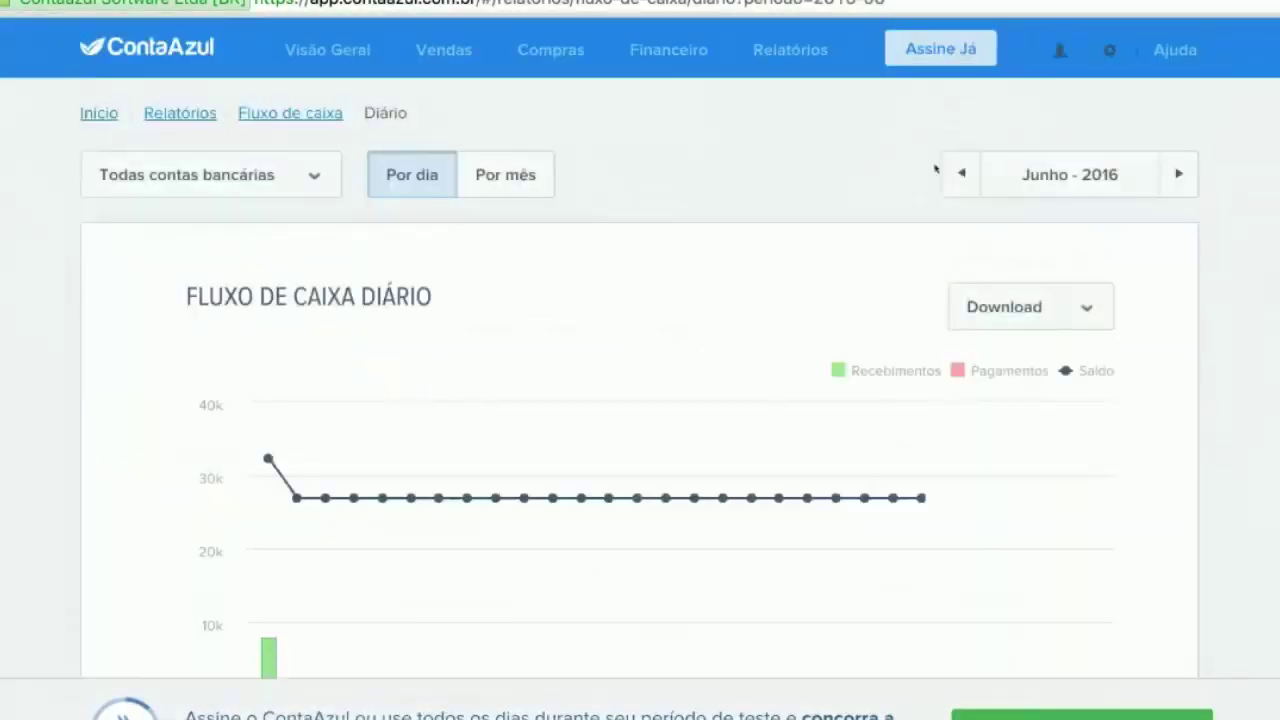
scroll(567, 441, down, 2)
scroll(567, 441, down, 1)
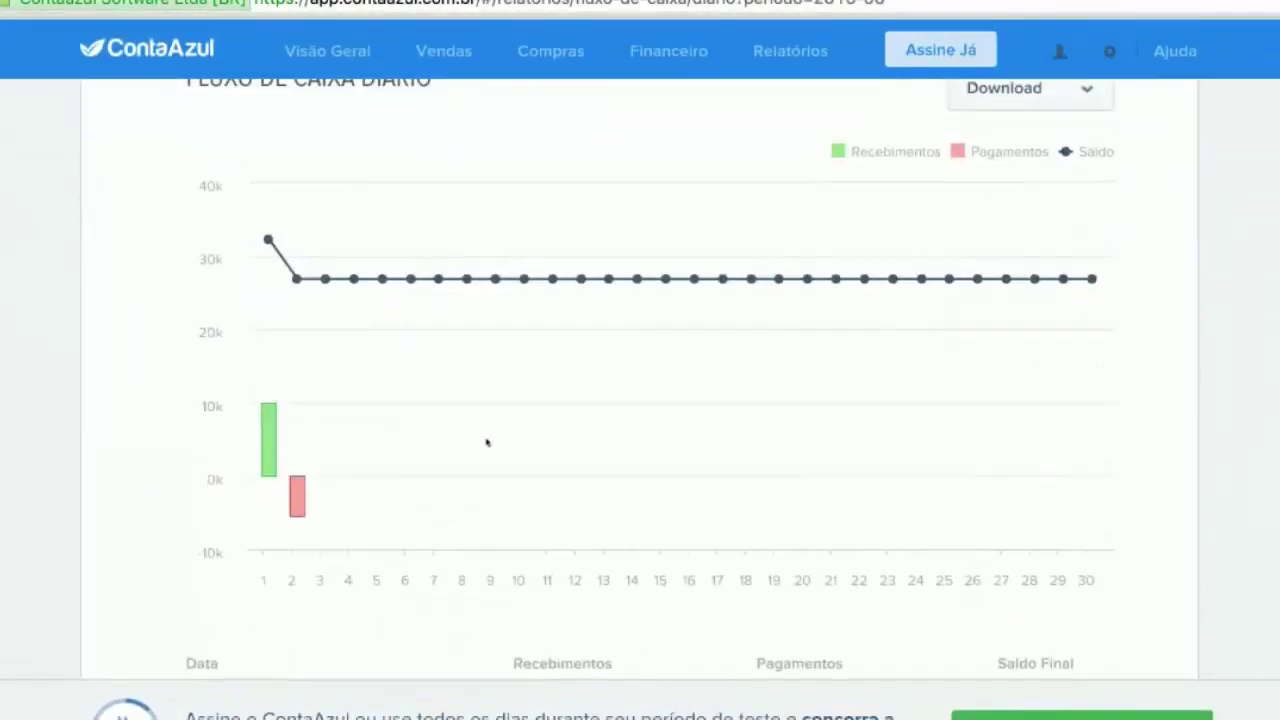
mouse_move(297, 500)
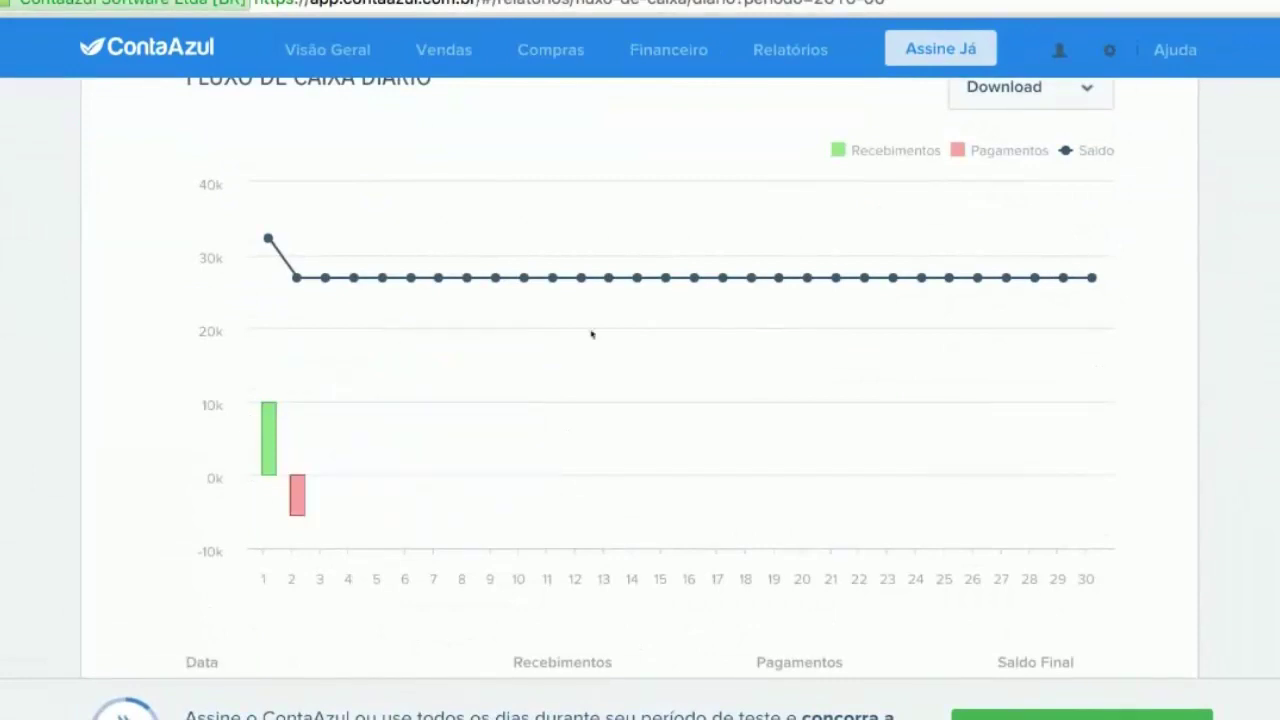
scroll(1104, 336, down, 1)
scroll(1101, 350, up, 3)
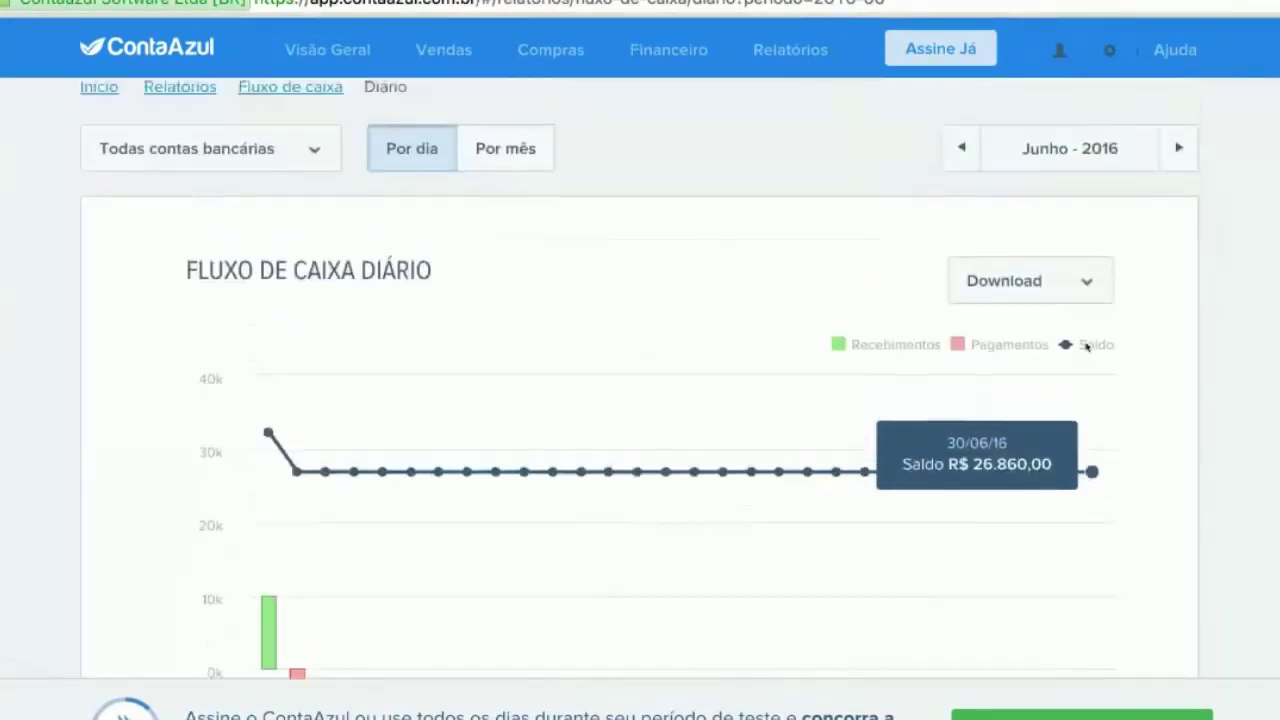
Step: Review the June 2016 table of daily receipts, payments and final balances, and show the report's available download formats
scroll(1077, 343, down, 6)
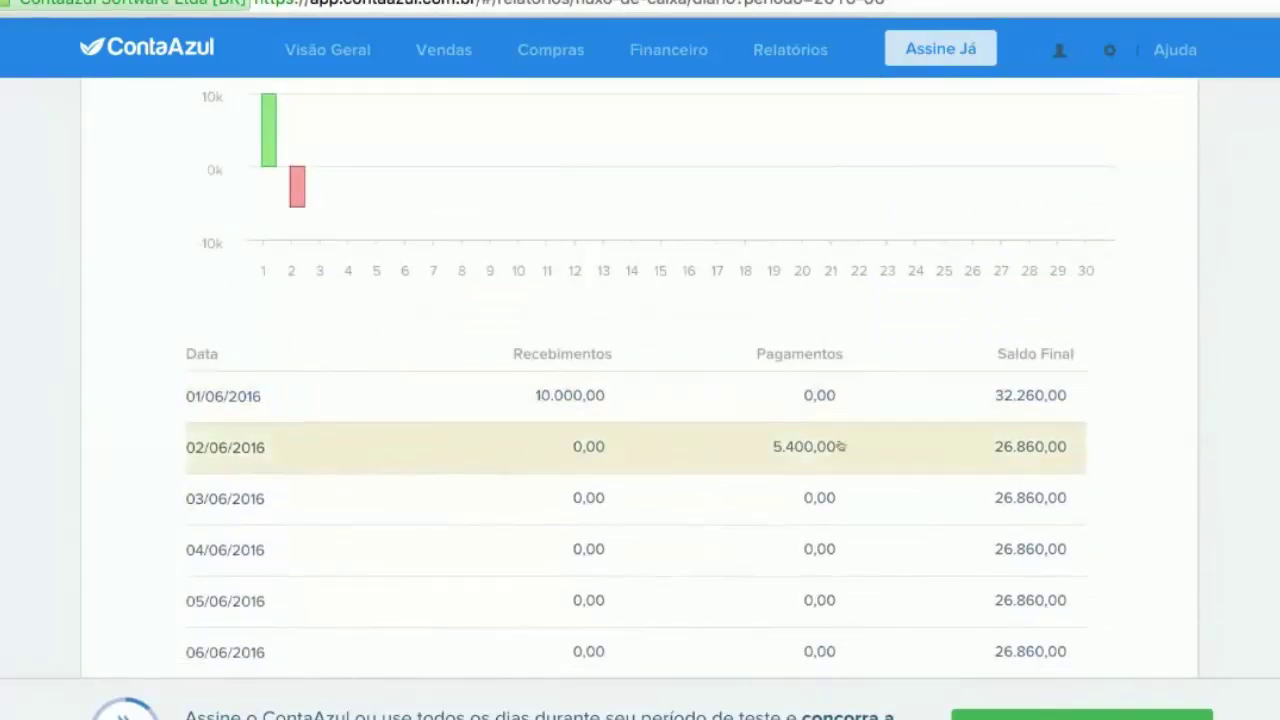
scroll(1037, 482, down, 1)
scroll(1037, 482, down, 2)
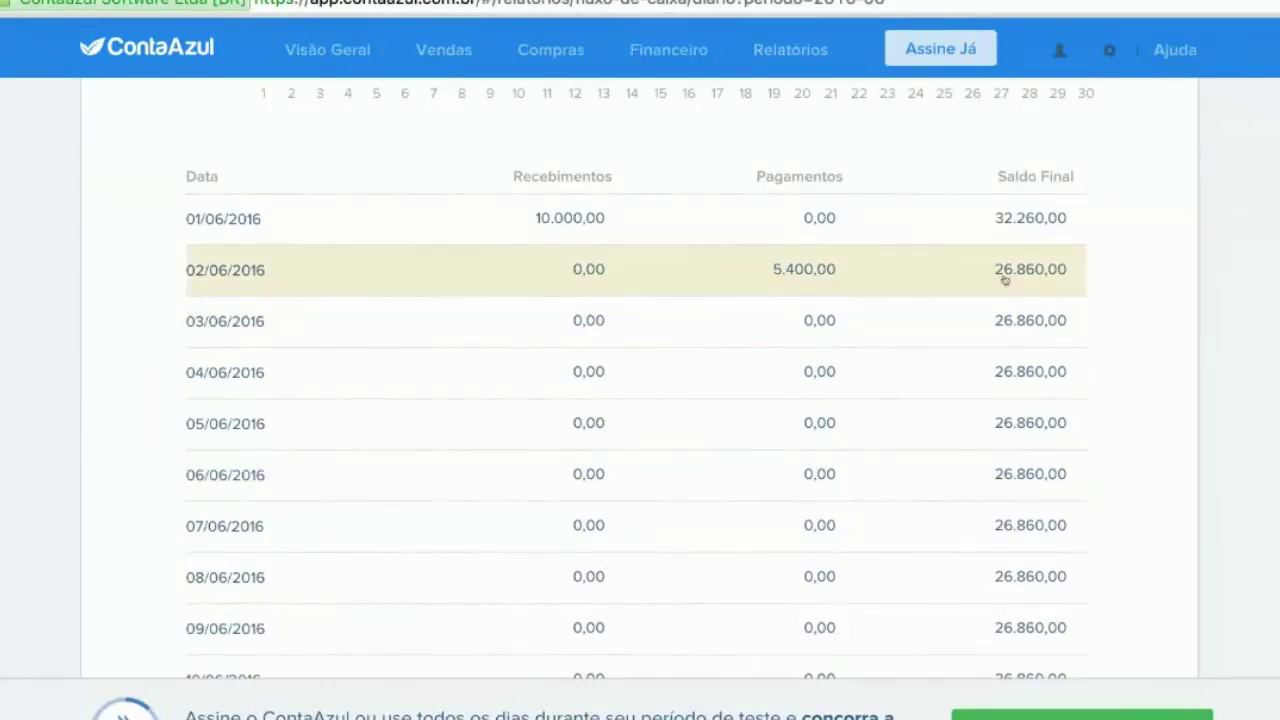
scroll(1020, 313, down, 5)
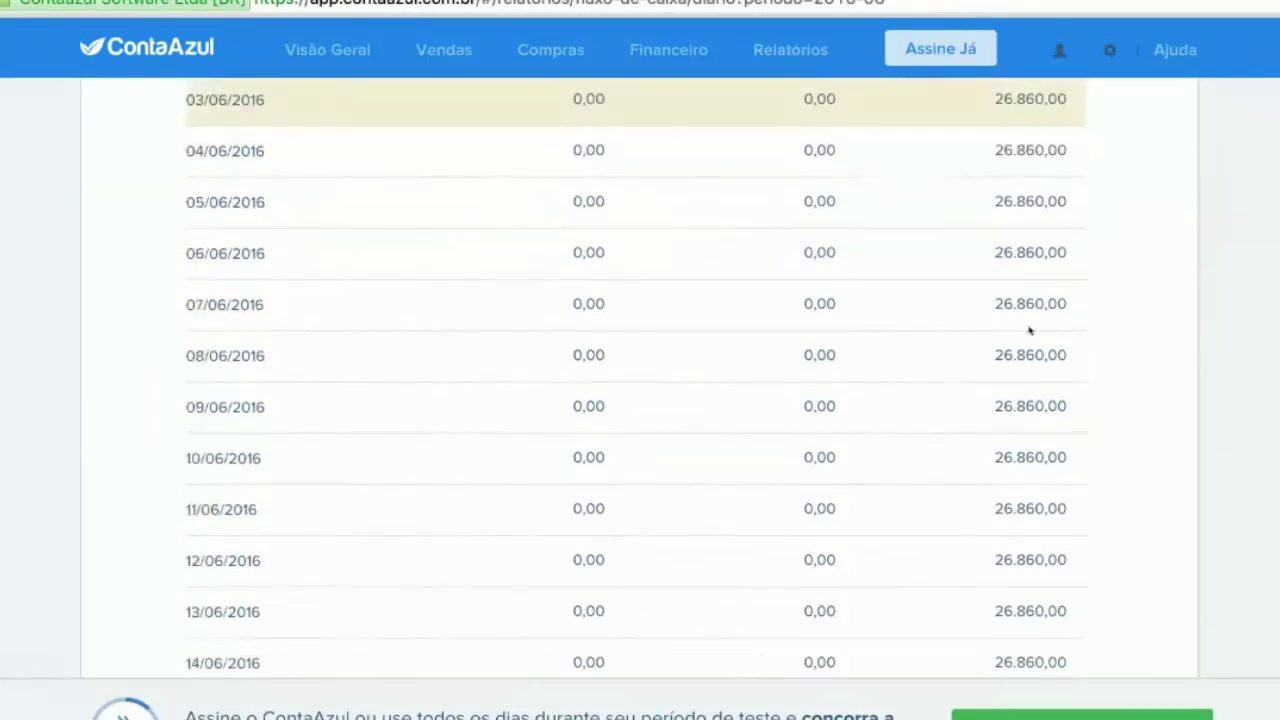
scroll(1033, 349, down, 8)
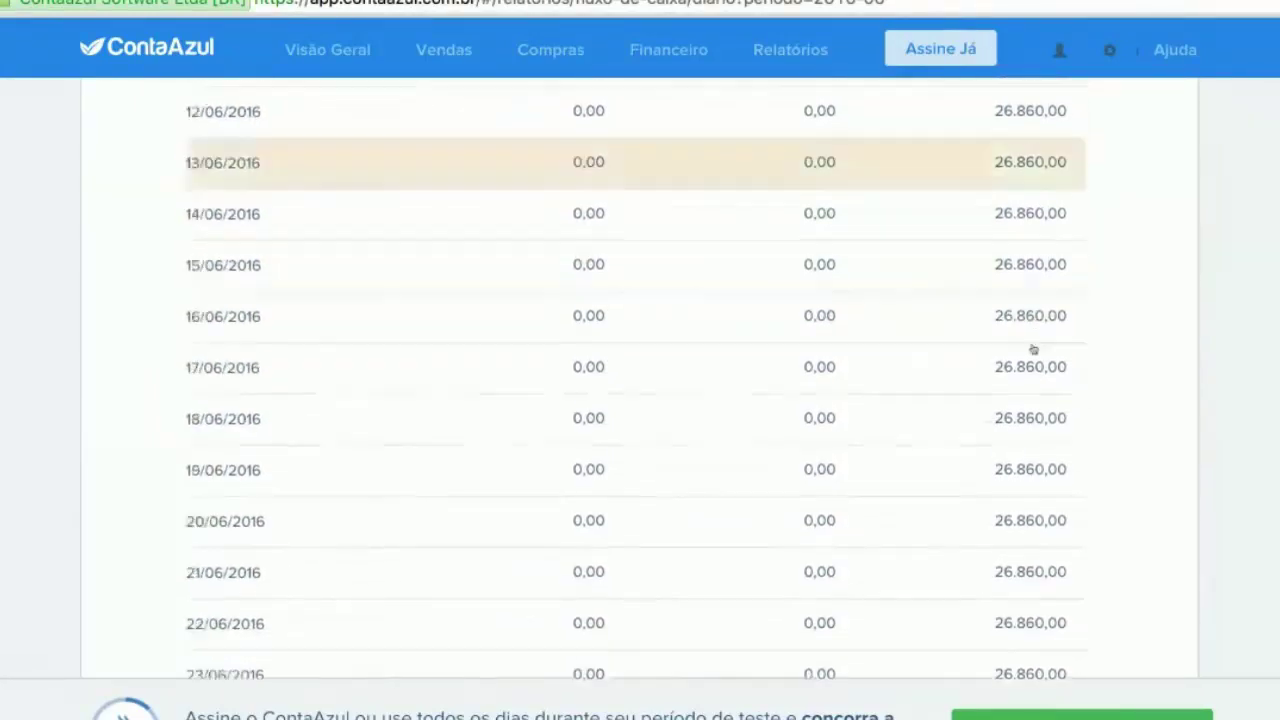
scroll(845, 357, up, 20)
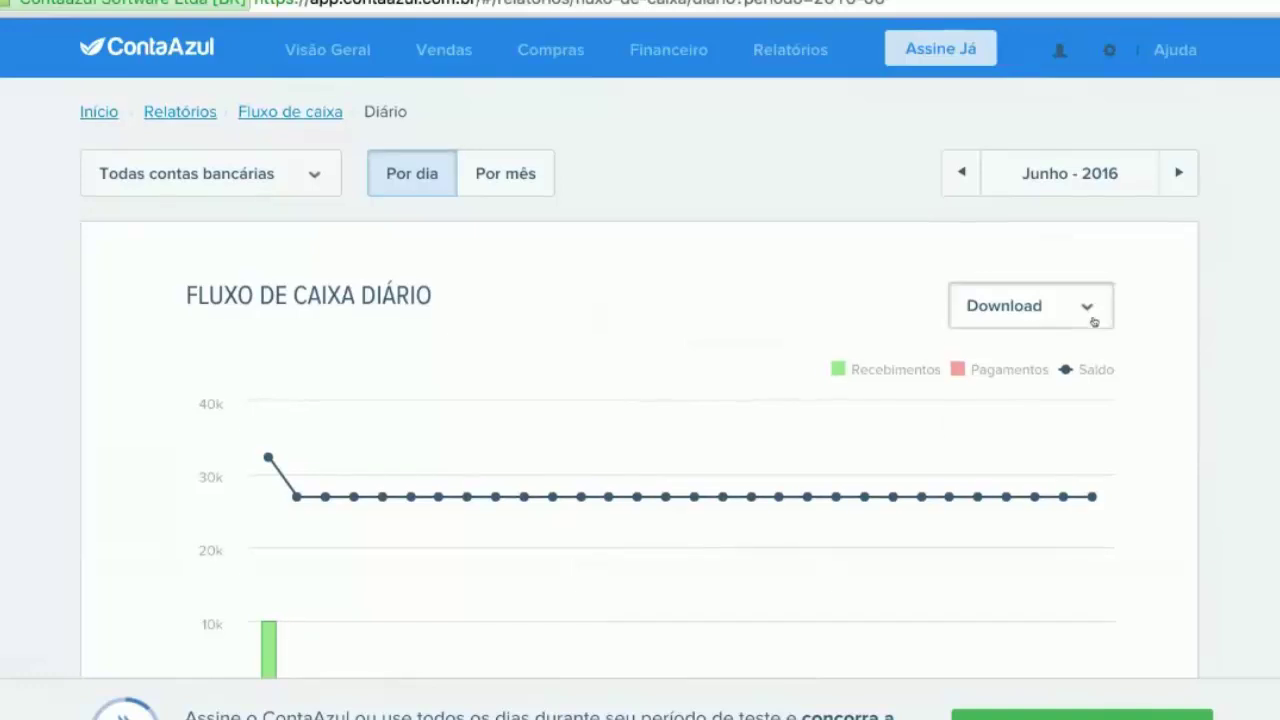
click(1094, 321)
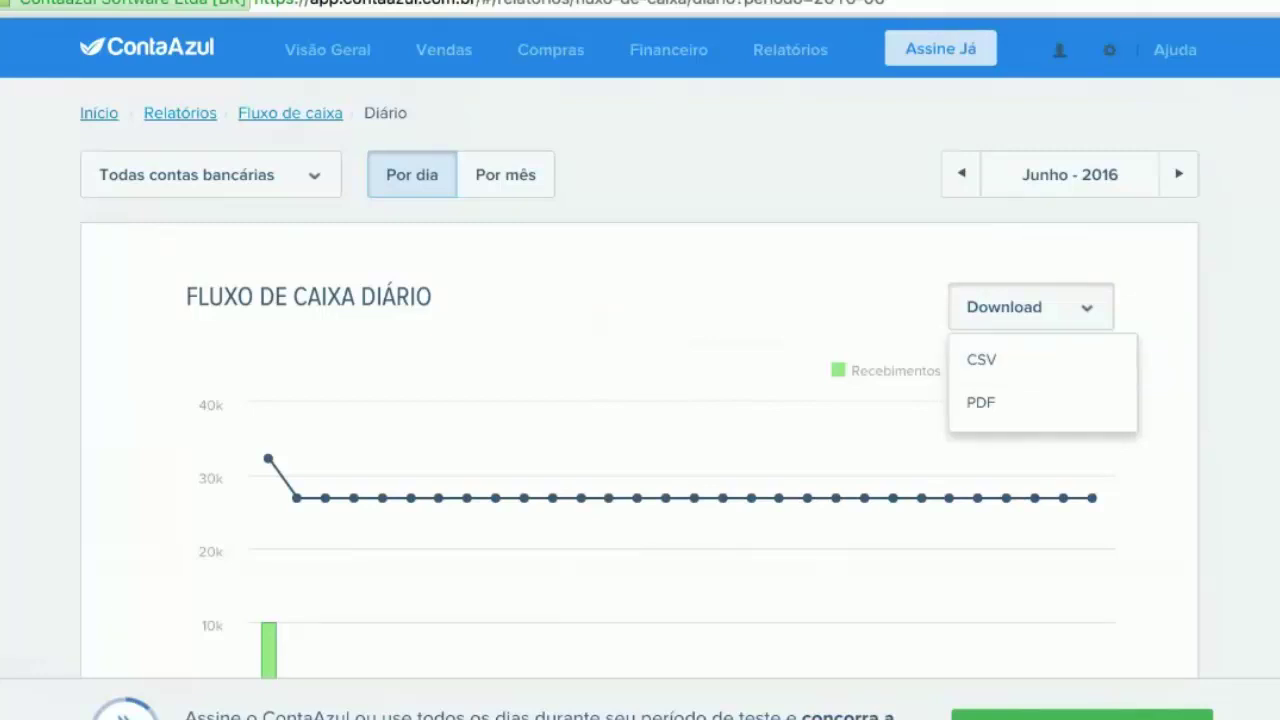
Step: Return the daily cash flow report to Julho - 2016 and review its month-end balance and daily table
click(1195, 183)
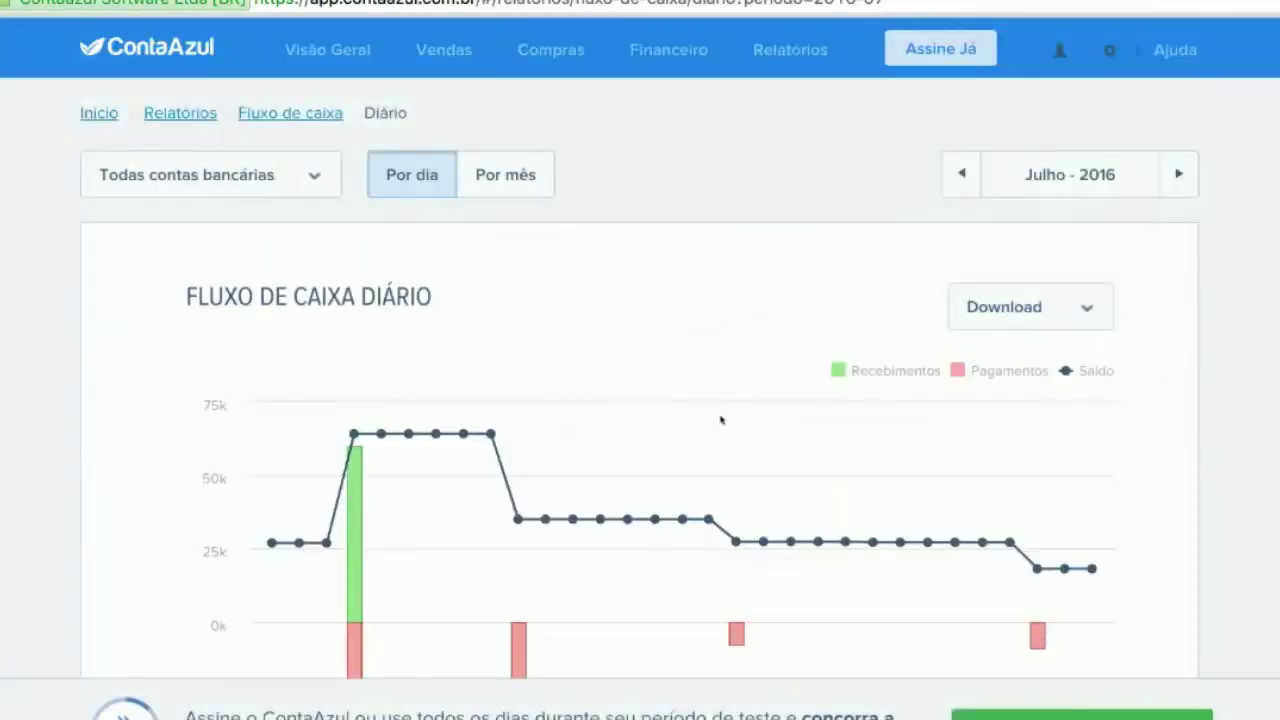
scroll(720, 420, down, 2)
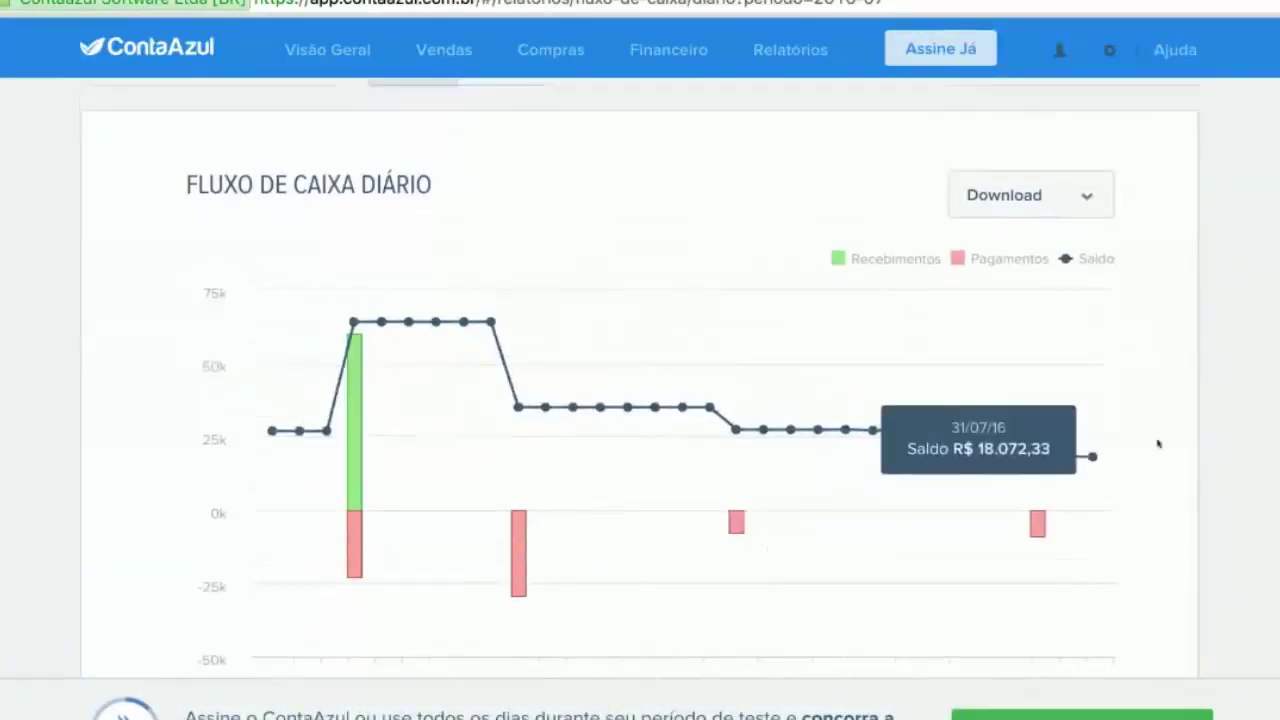
scroll(1158, 443, up, 2)
scroll(1157, 440, down, 8)
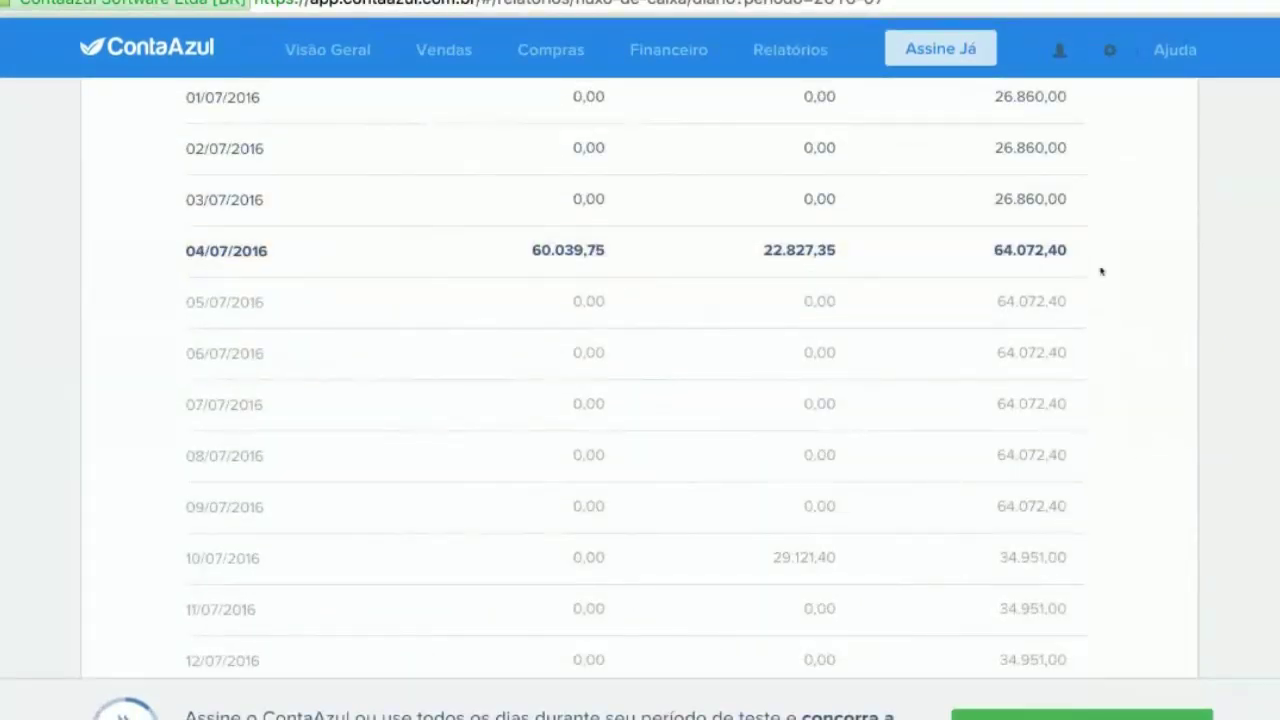
scroll(1126, 286, down, 8)
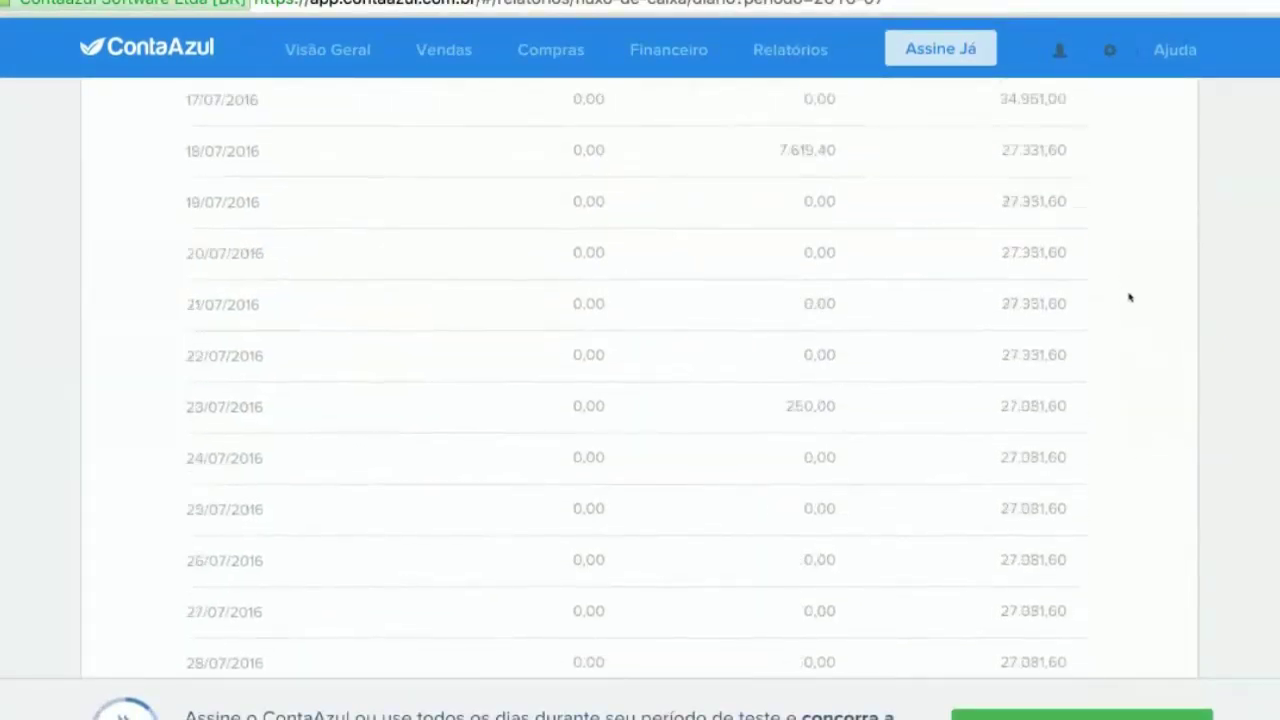
scroll(1132, 299, down, 4)
scroll(1141, 308, up, 10)
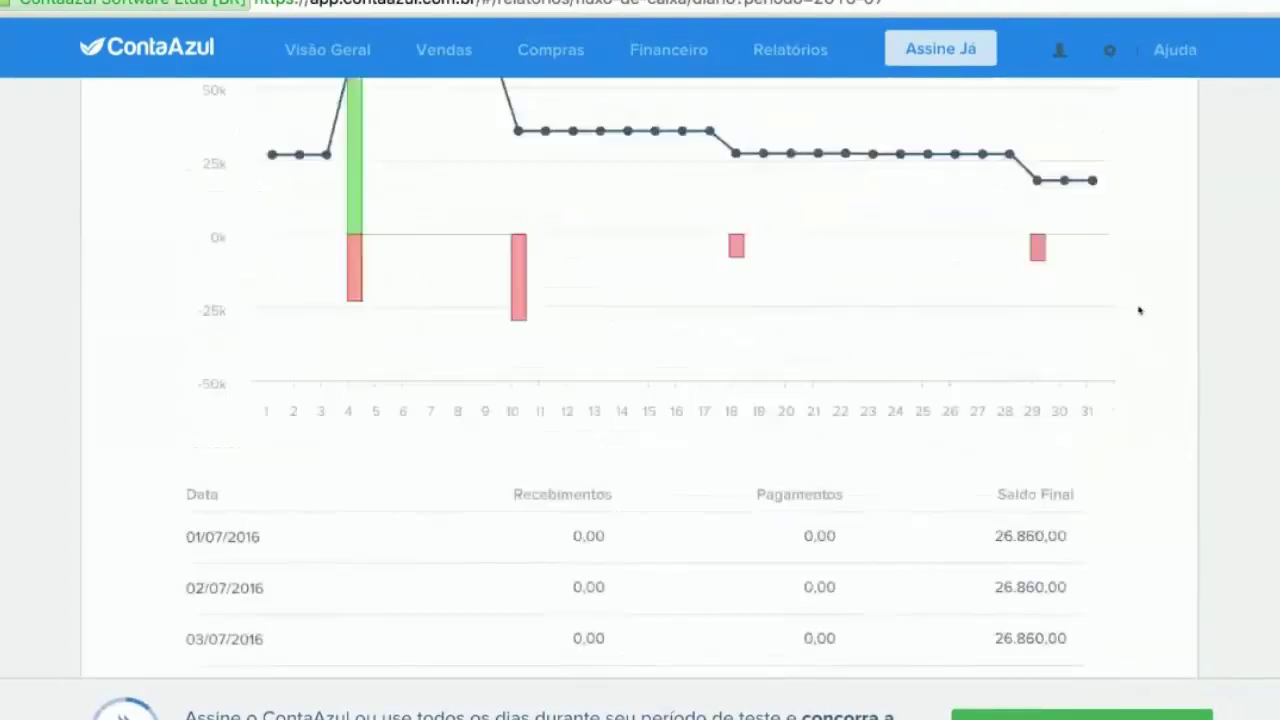
scroll(1139, 311, up, 4)
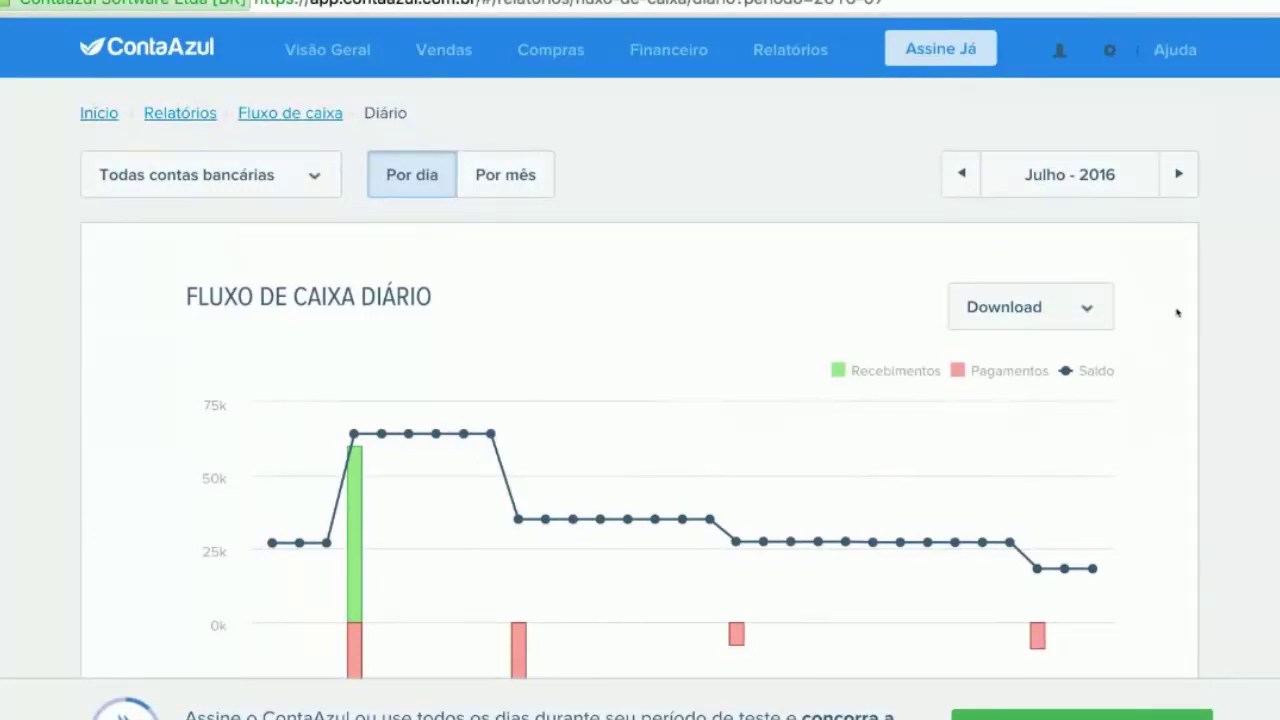
Step: Switch the cash flow report to the monthly view and review the Saldo Final, Recebimentos and Pagamentos rows by category
click(518, 190)
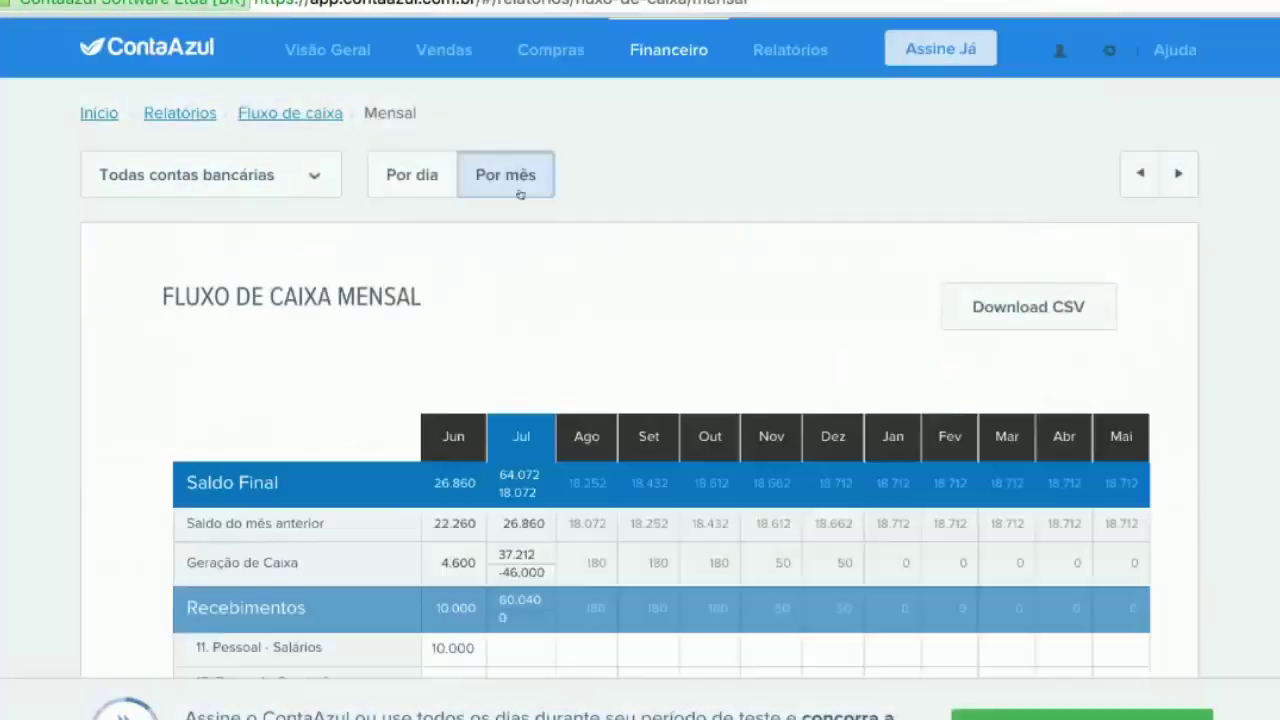
scroll(684, 219, down, 4)
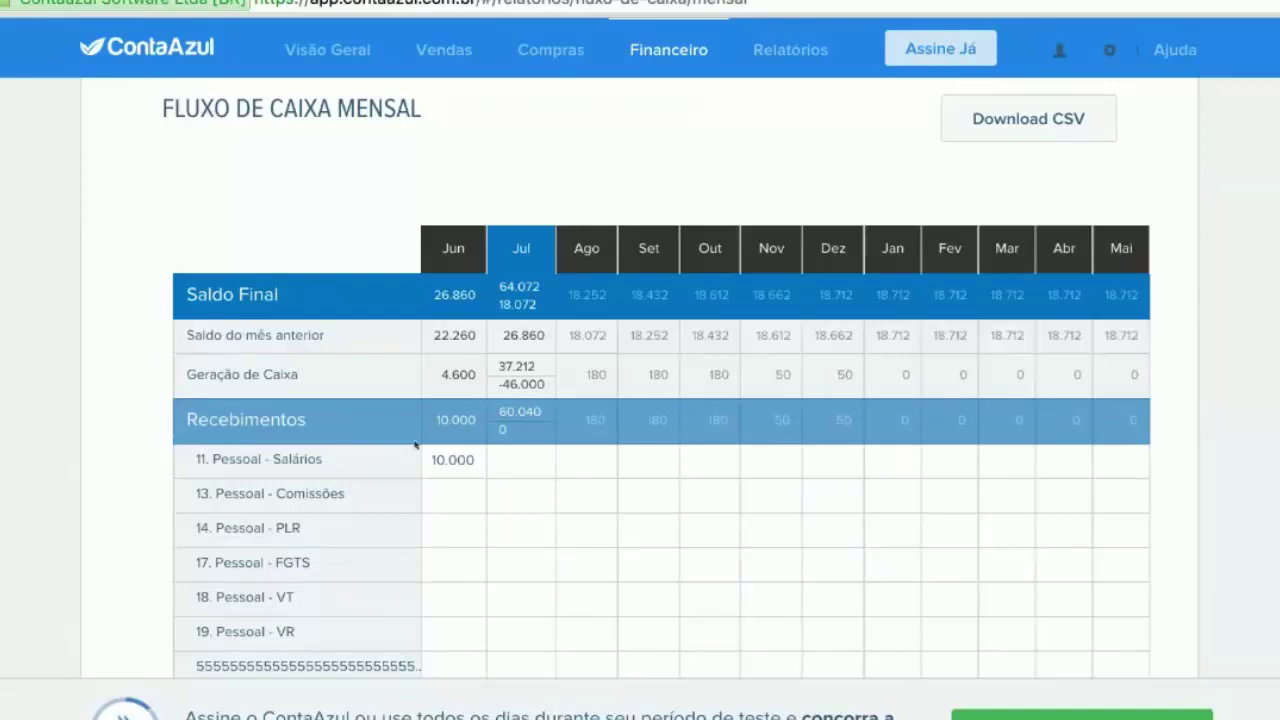
scroll(407, 456, down, 3)
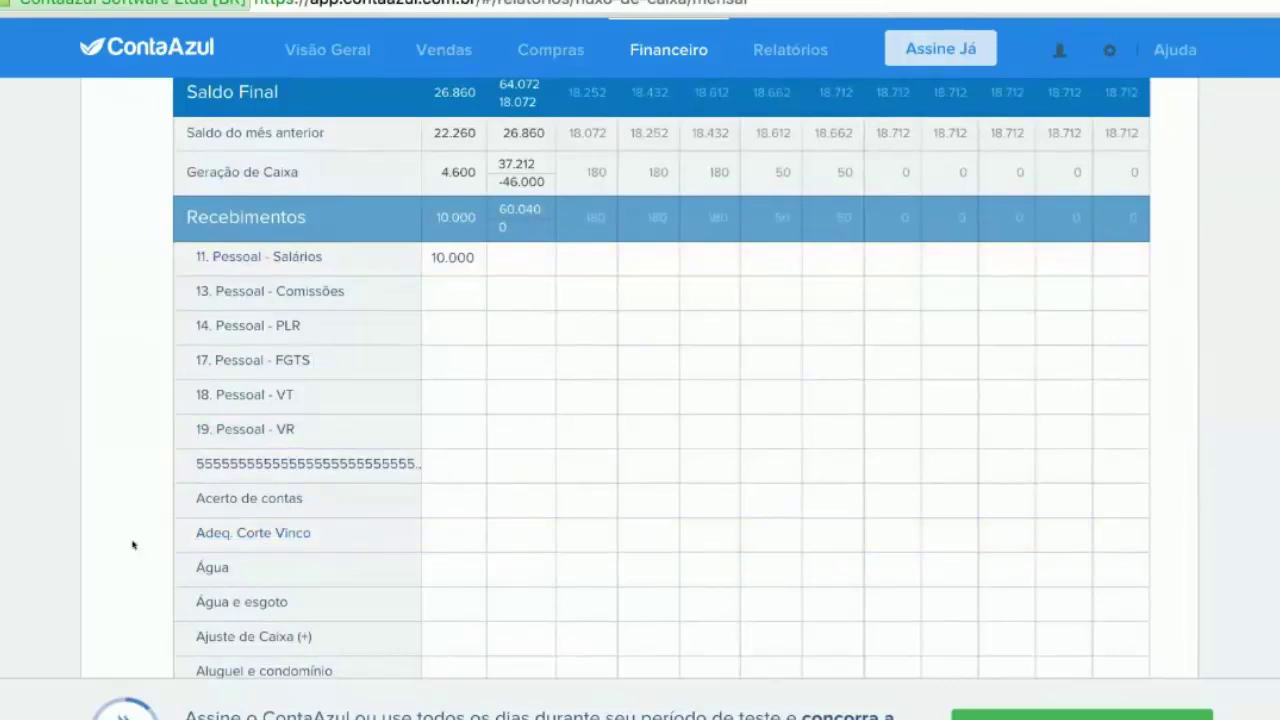
scroll(133, 545, down, 7)
scroll(133, 551, down, 20)
scroll(133, 557, down, 14)
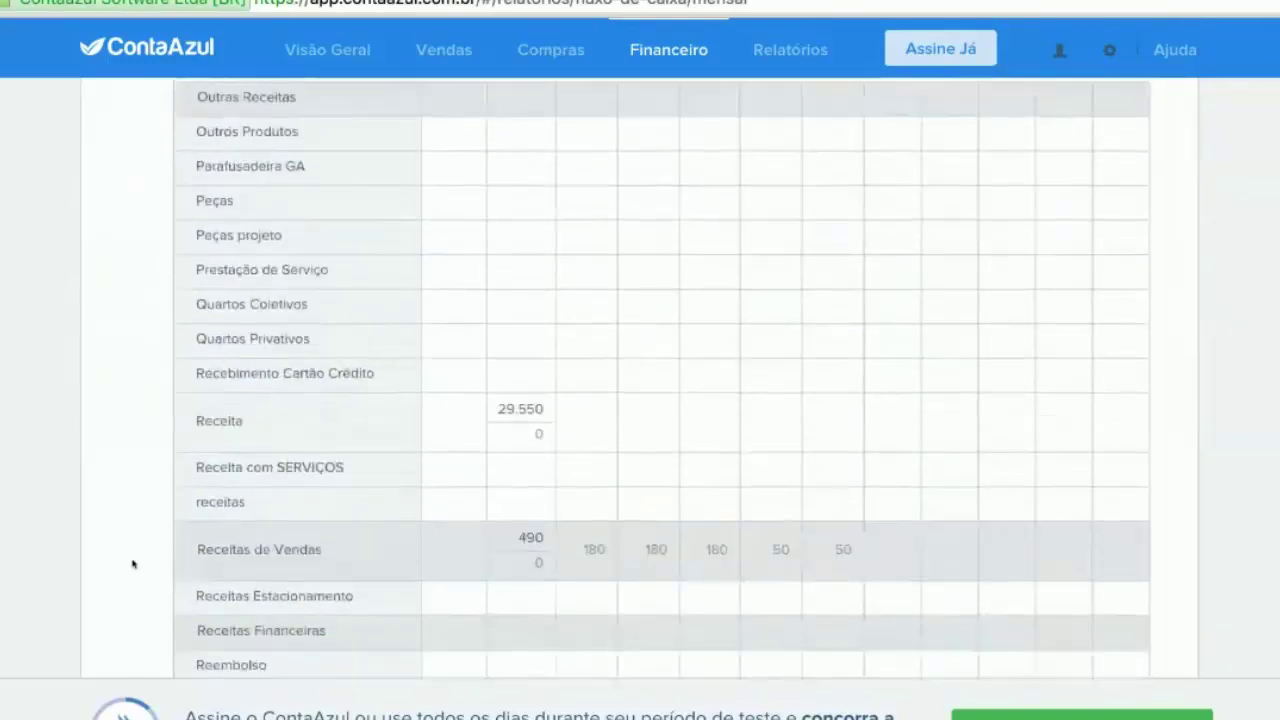
scroll(133, 565, down, 10)
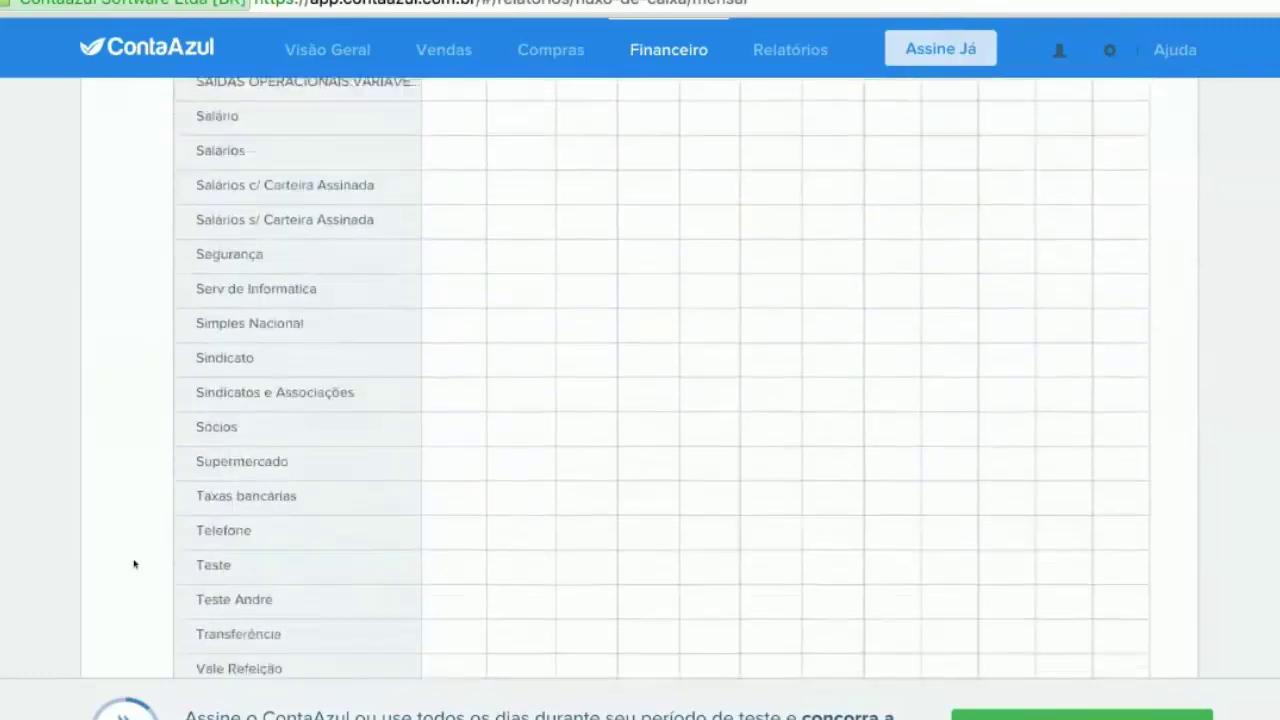
scroll(133, 565, down, 3)
scroll(134, 565, down, 15)
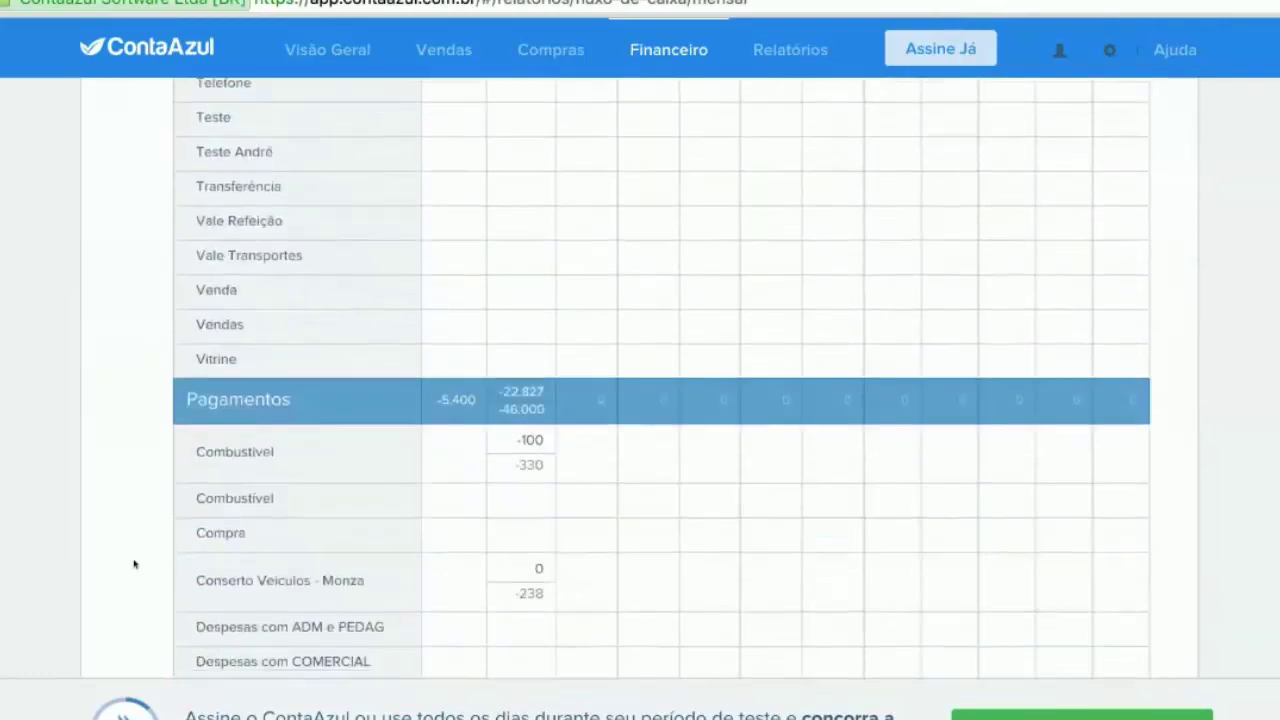
scroll(134, 565, down, 15)
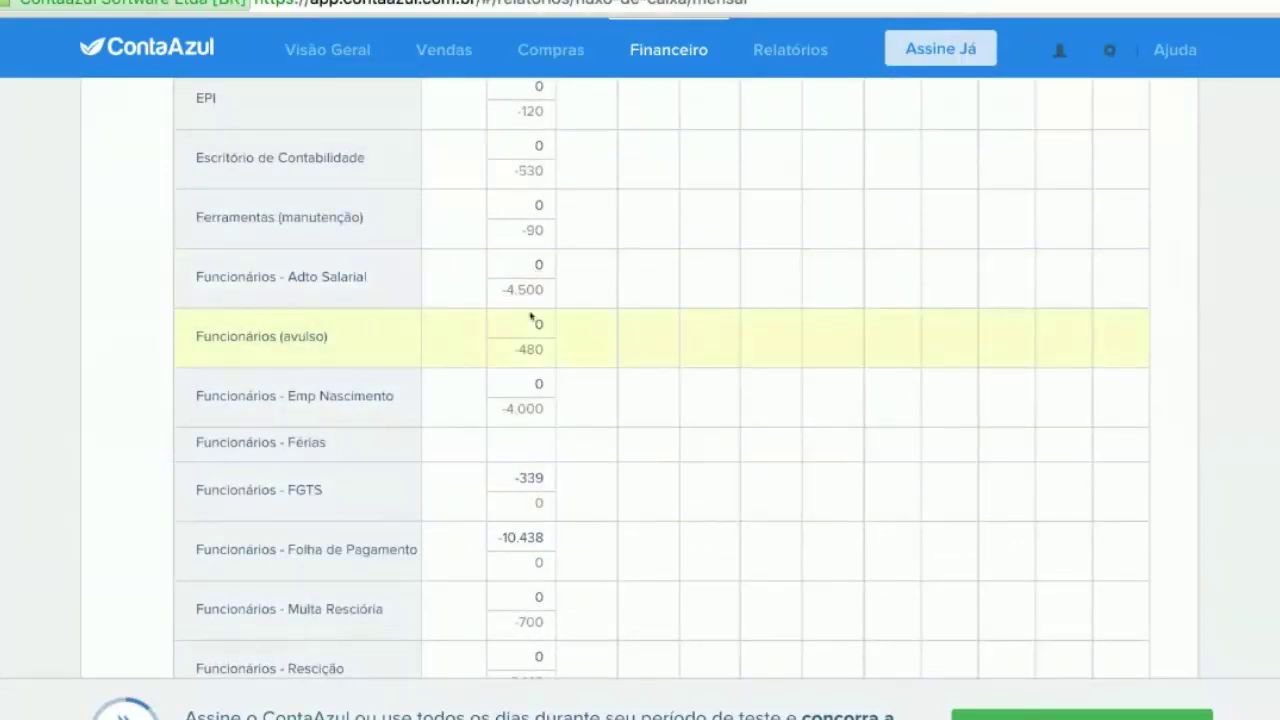
Step: Review the Saldo do mês anterior and Geração de Caixa rows across the months of the monthly cash flow report
scroll(532, 330, up, 20)
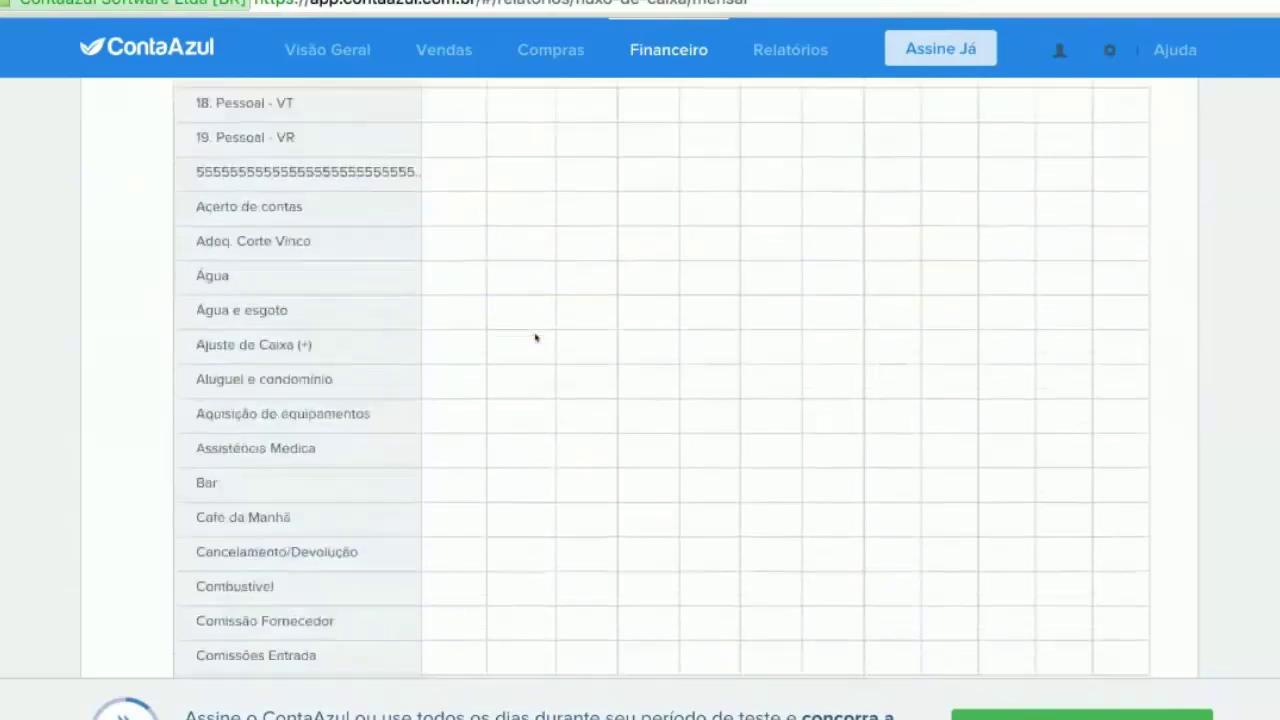
scroll(535, 338, up, 8)
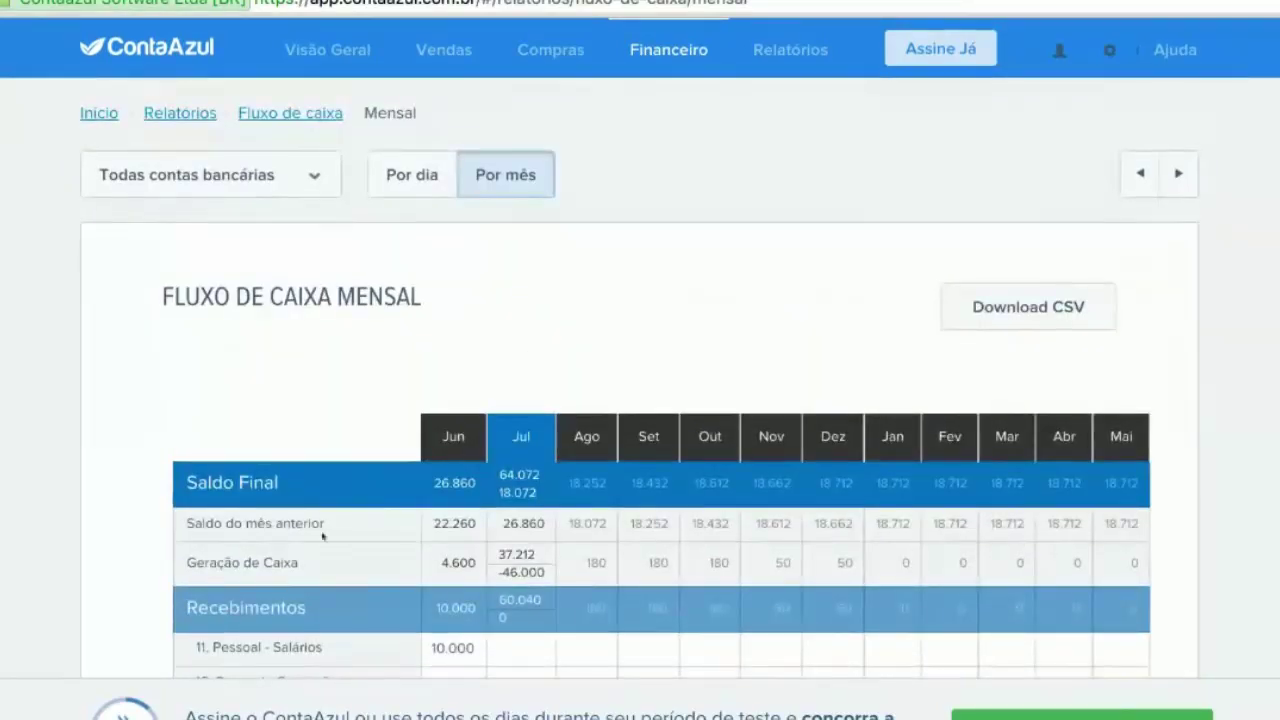
mouse_move(518, 534)
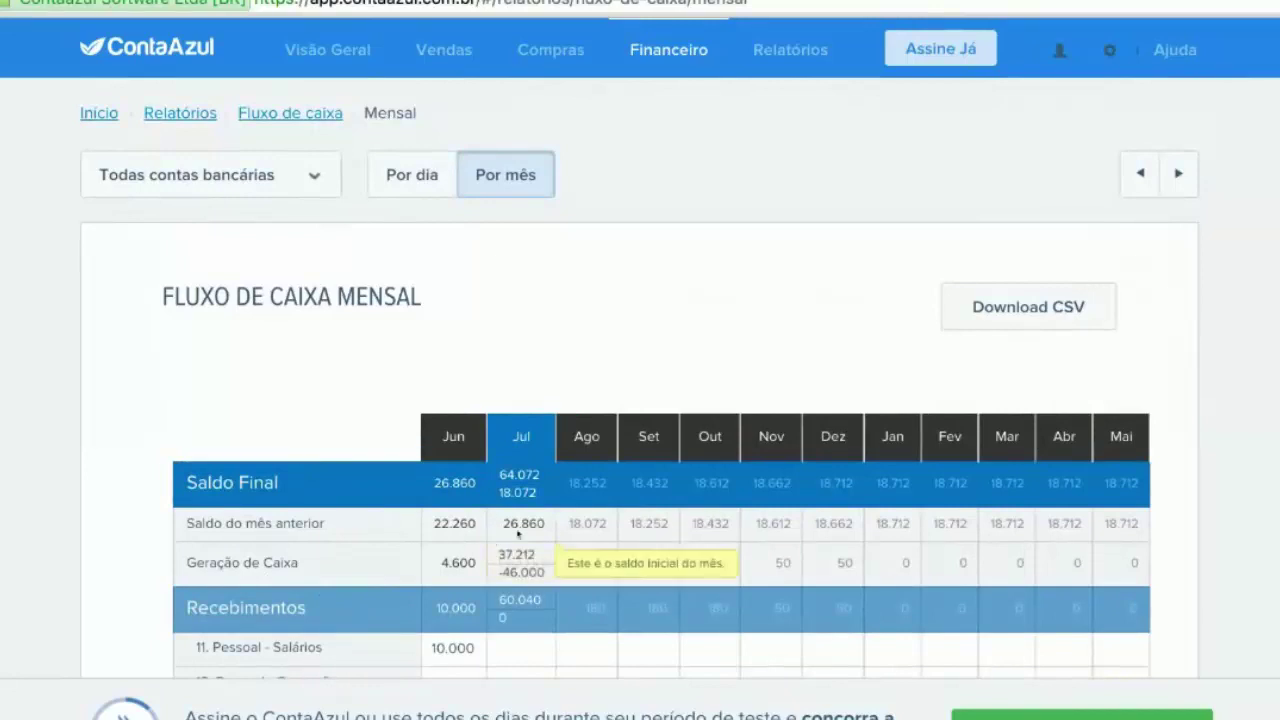
mouse_move(953, 553)
mouse_move(998, 556)
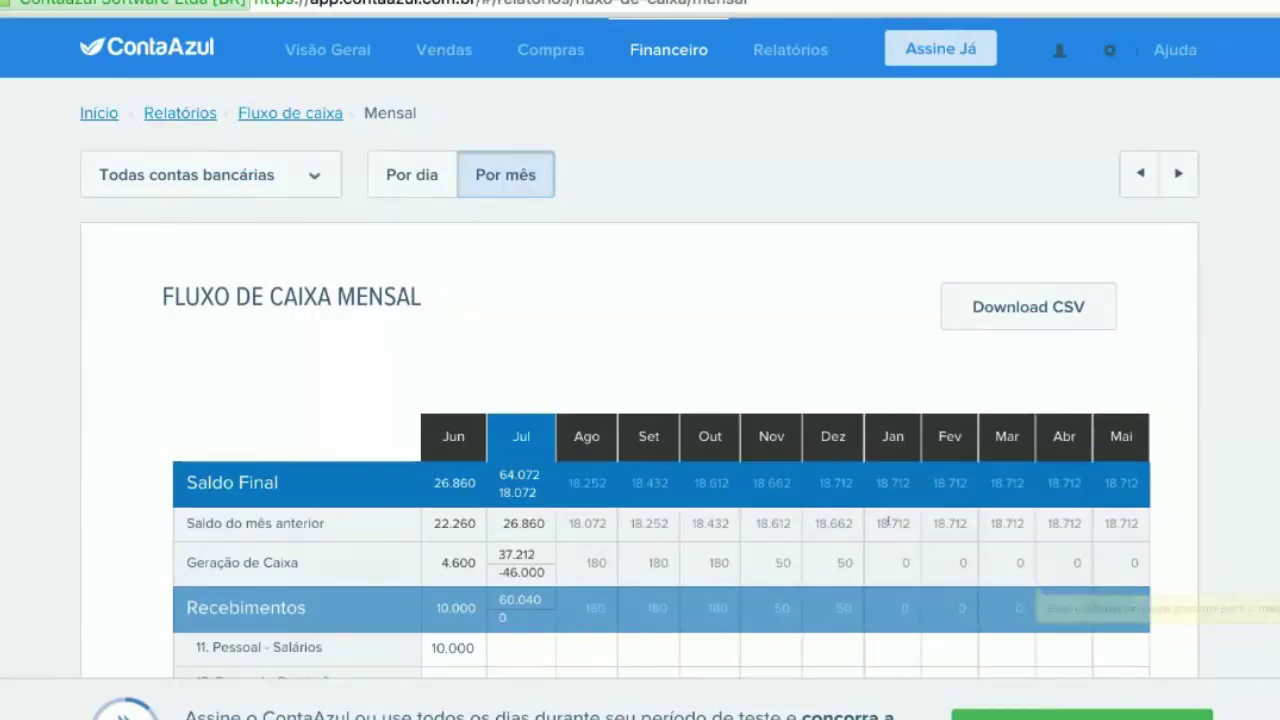
mouse_move(590, 523)
mouse_move(645, 522)
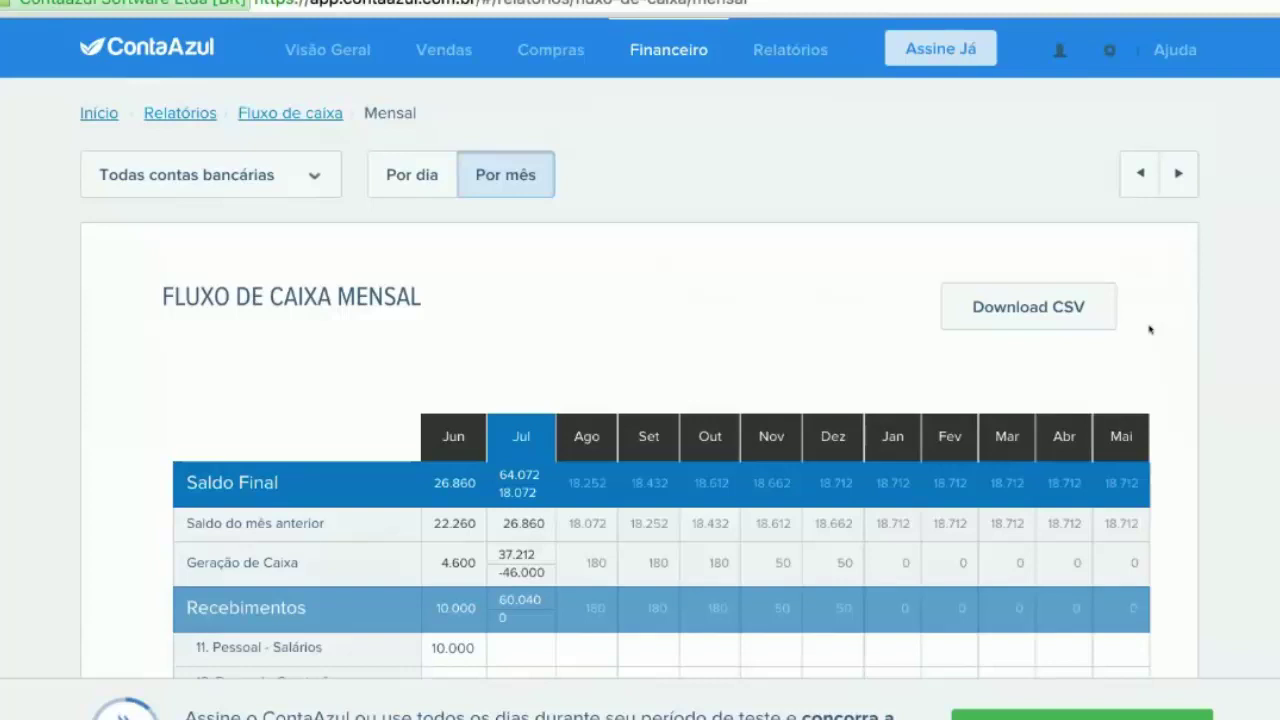
Step: Shift the monthly cash flow report back two months to start at Abr, and check the Saldo do mês anterior row
click(1129, 176)
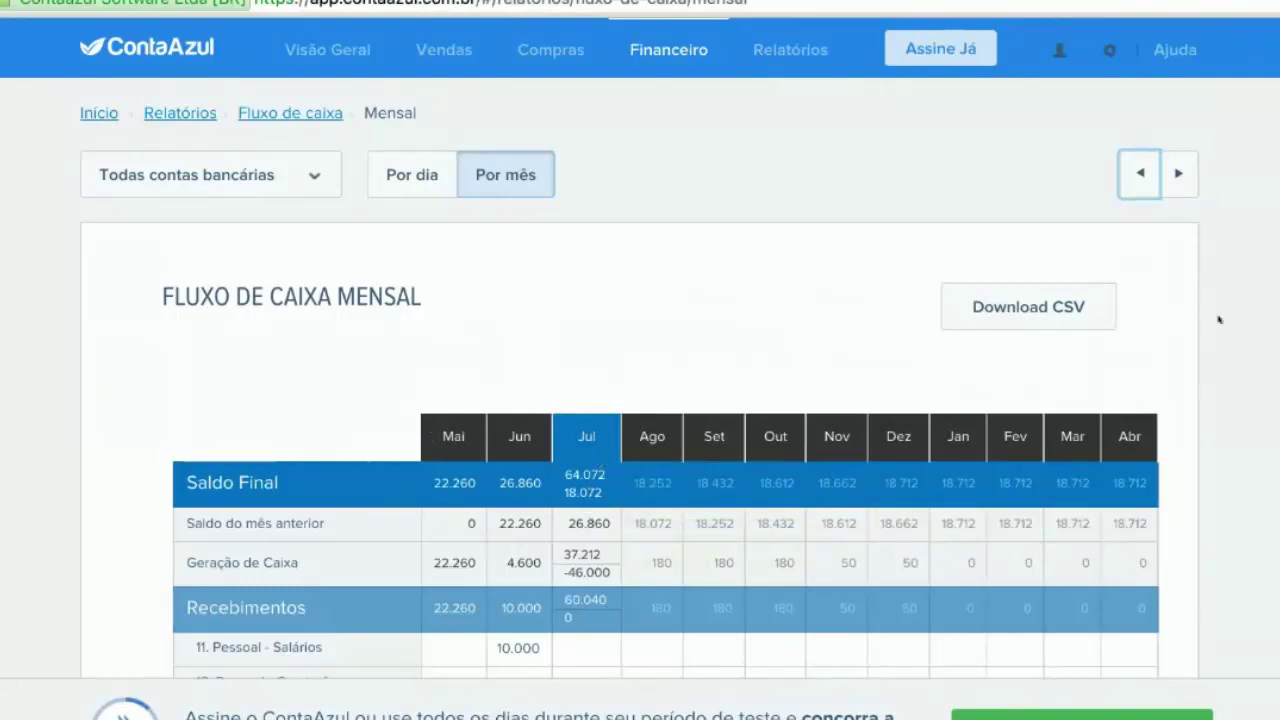
click(1141, 174)
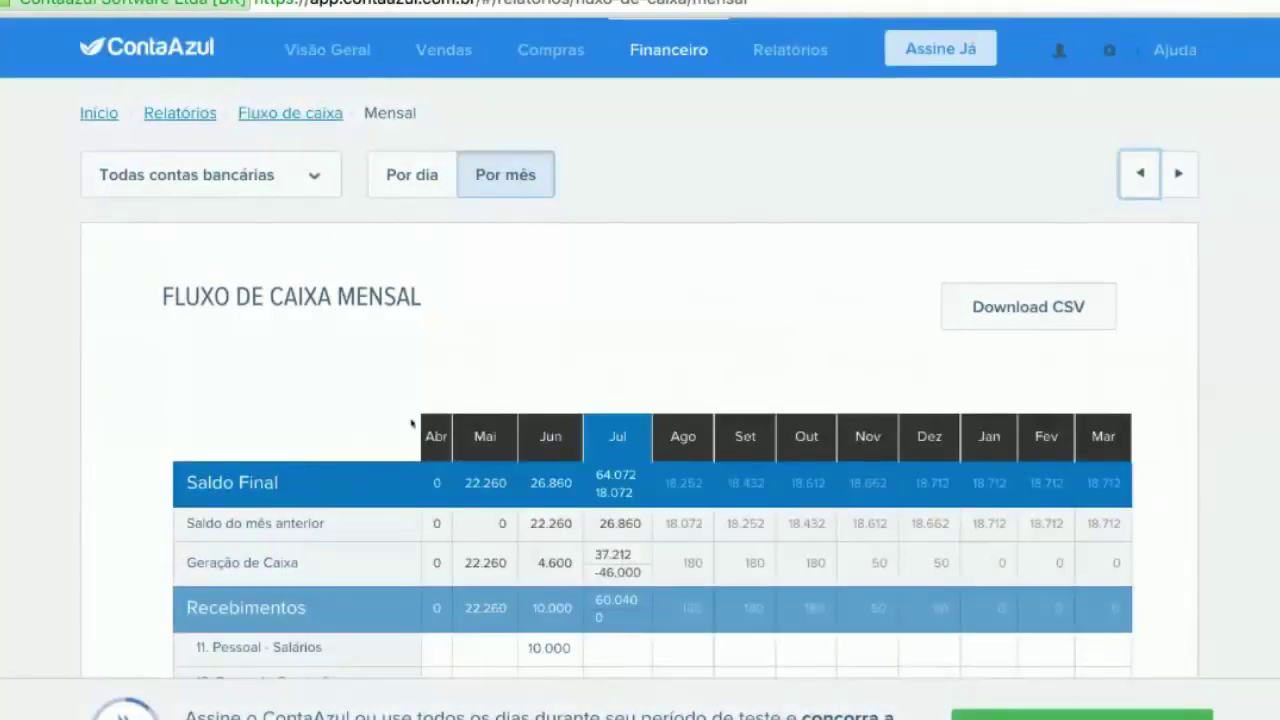
mouse_move(435, 540)
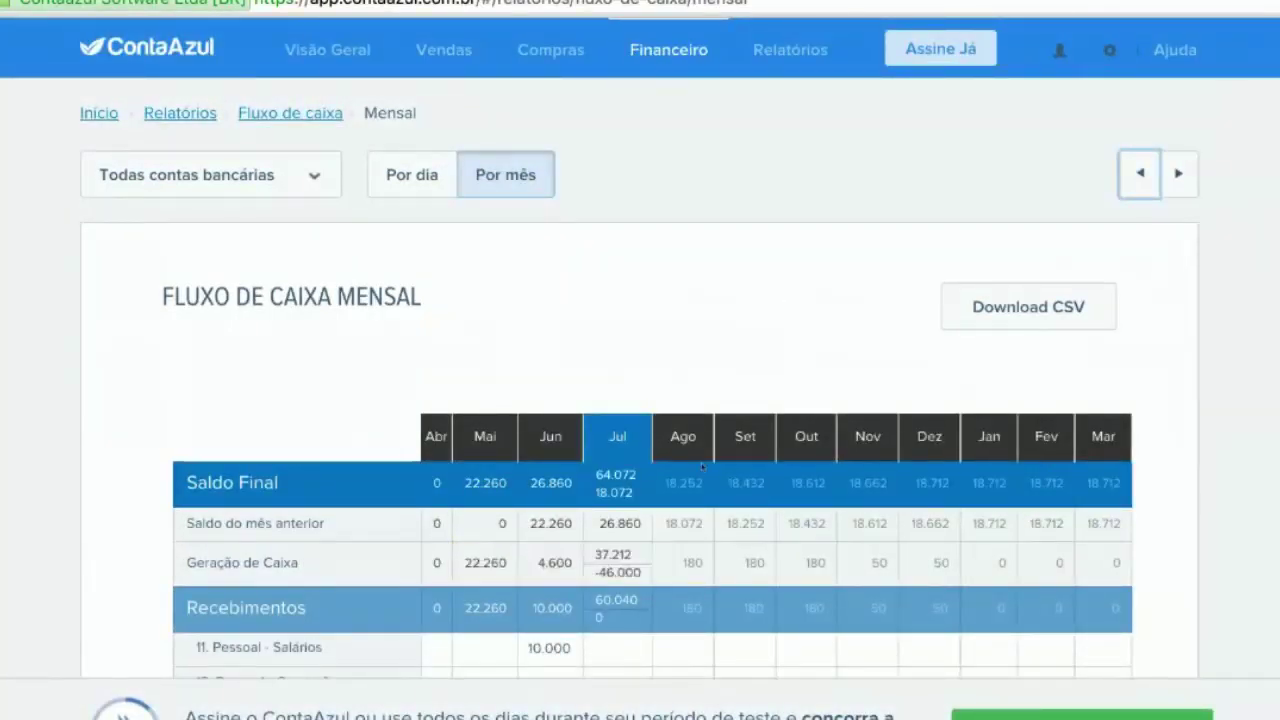
mouse_move(601, 523)
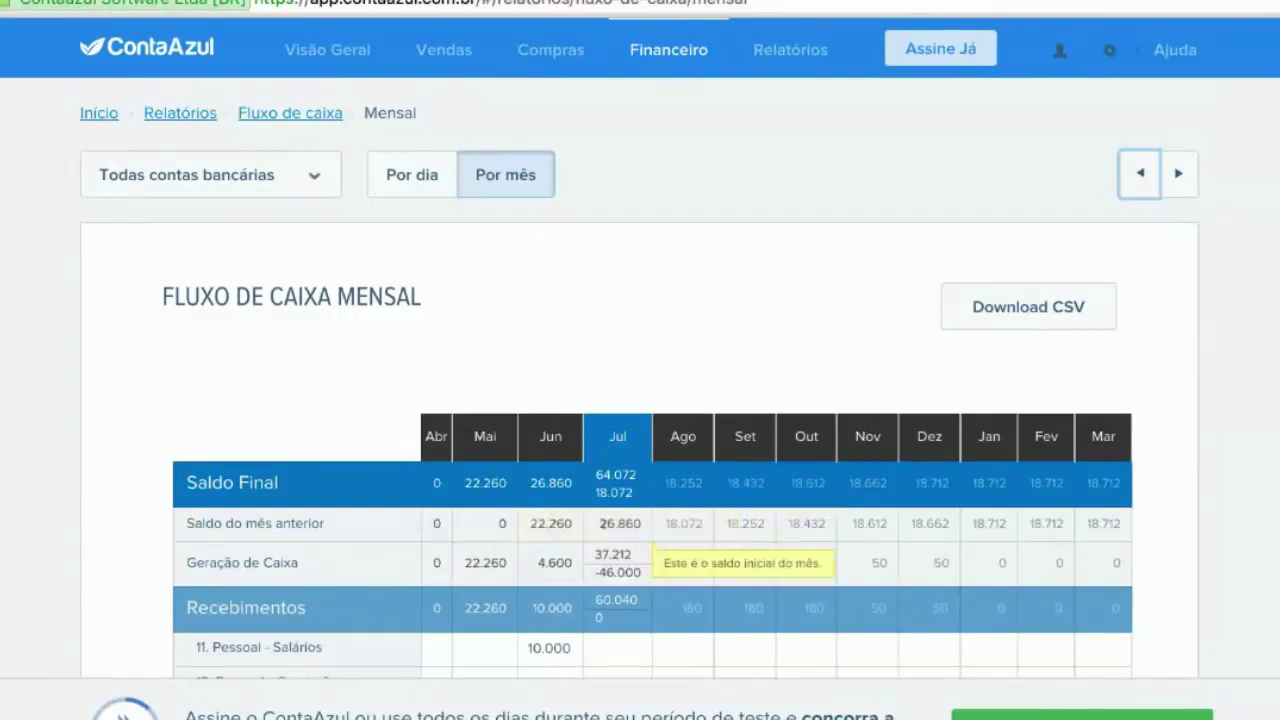
Step: Filter the monthly cash flow report to the Bradesco Conta Corrente account only
click(316, 180)
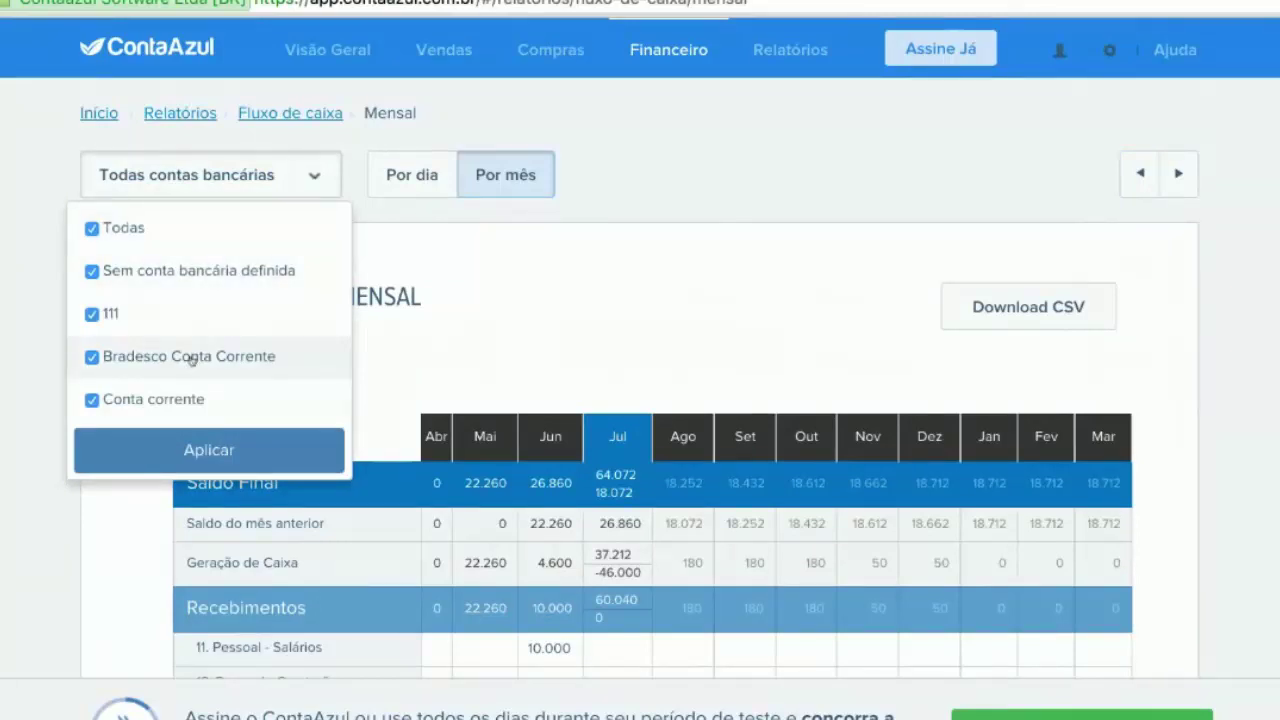
click(171, 232)
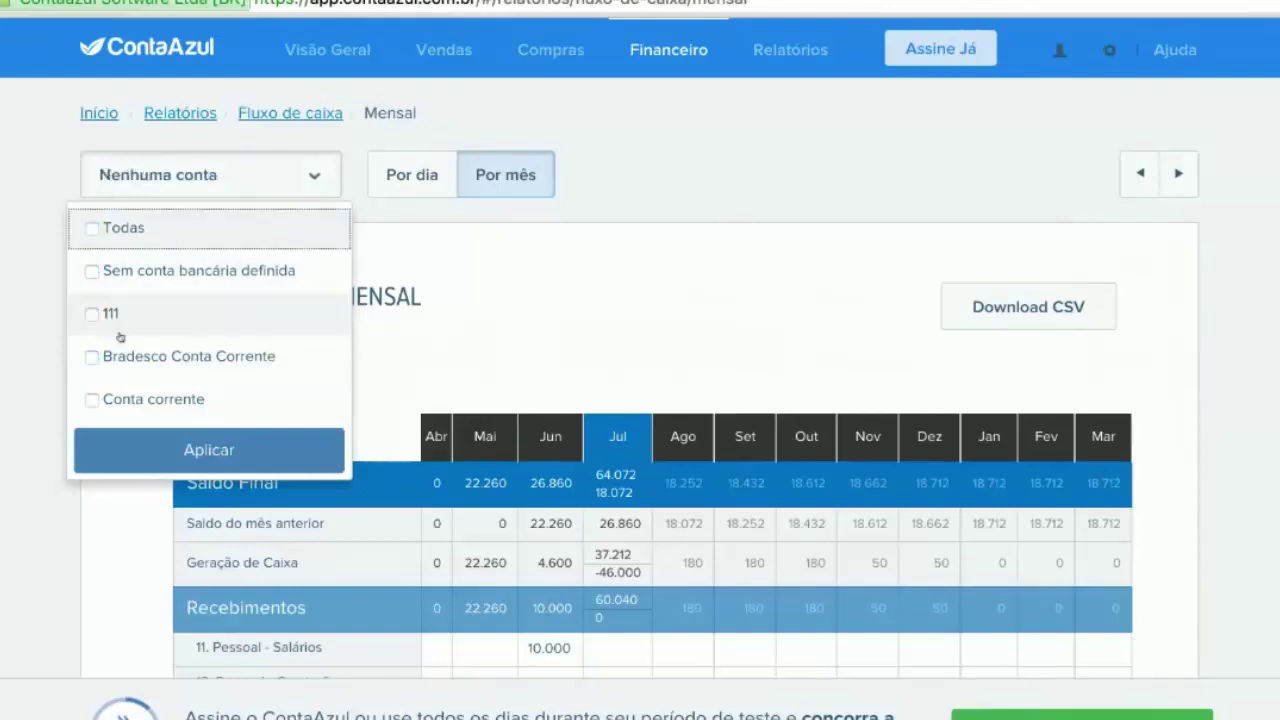
click(134, 366)
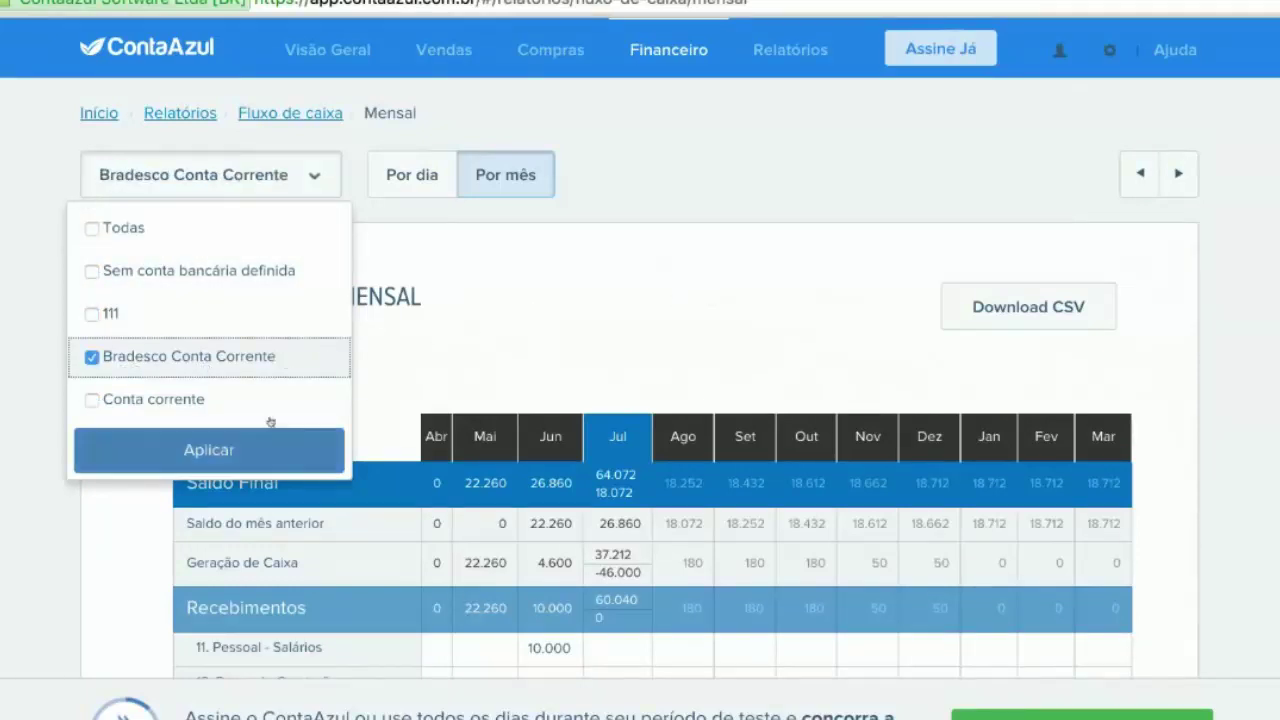
click(217, 453)
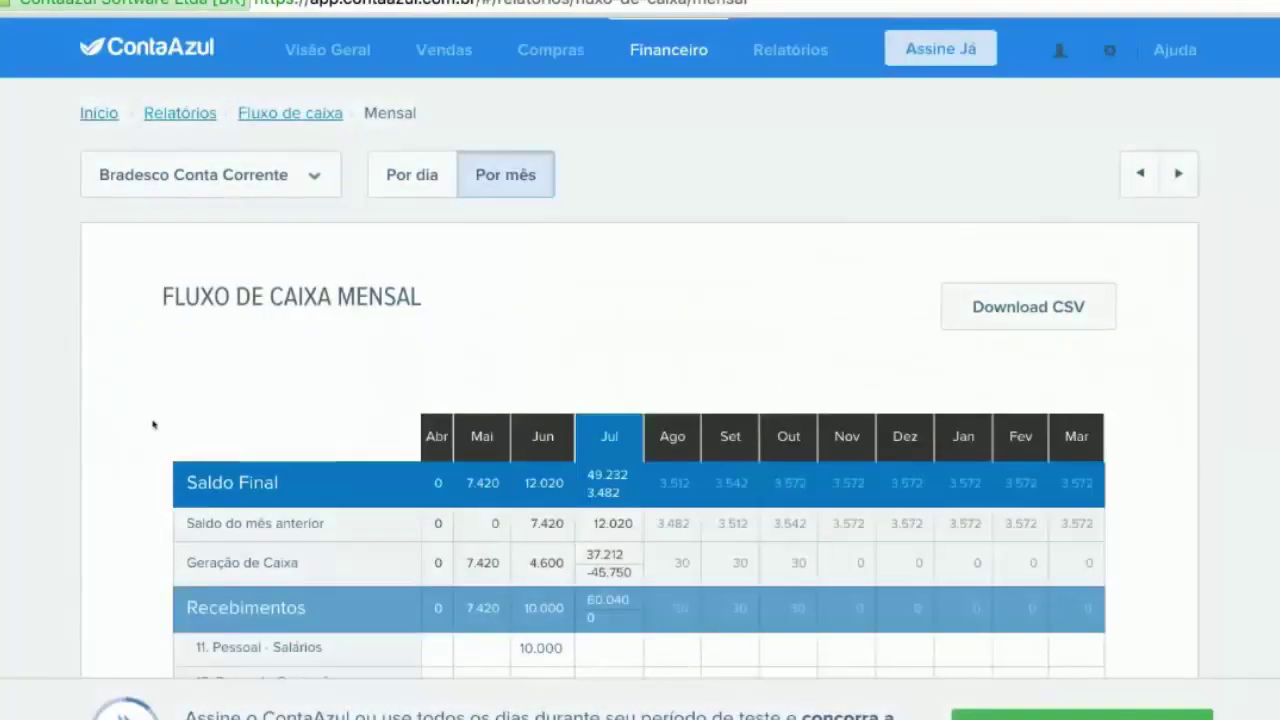
Step: Review the balances and receipt categories of the monthly cash flow for the Bradesco account
scroll(183, 485, down, 3)
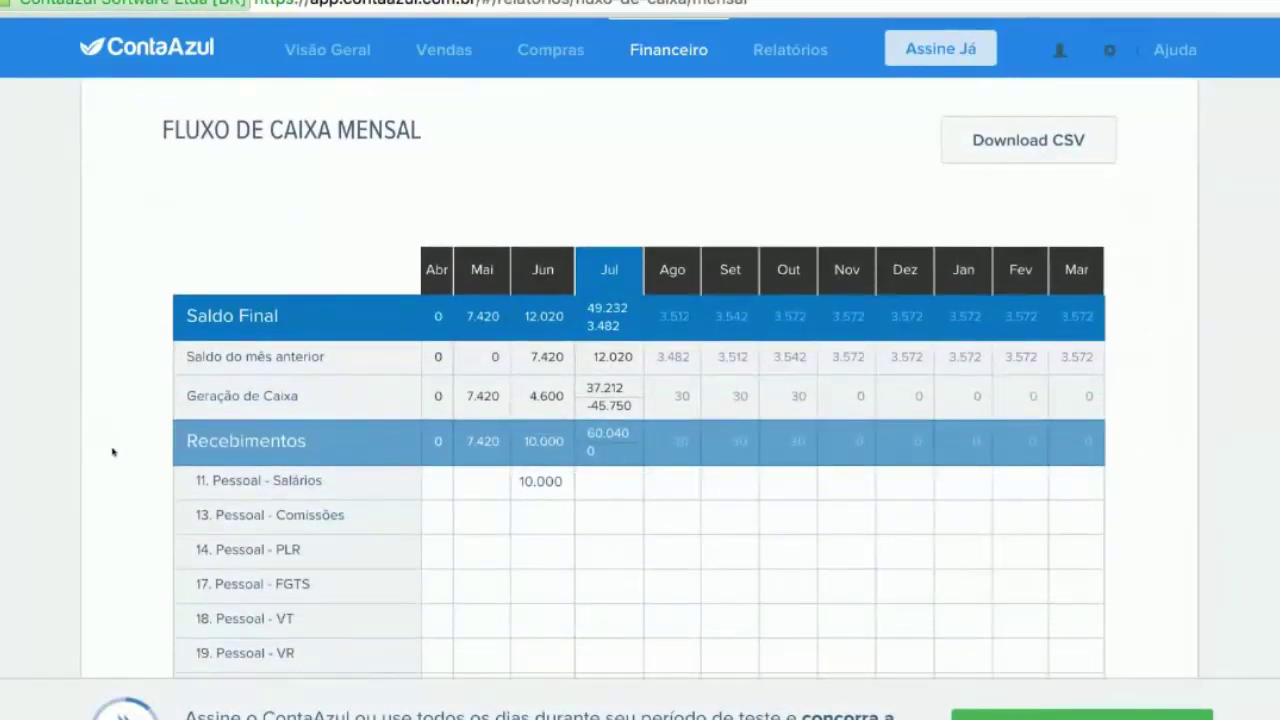
scroll(120, 452, down, 2)
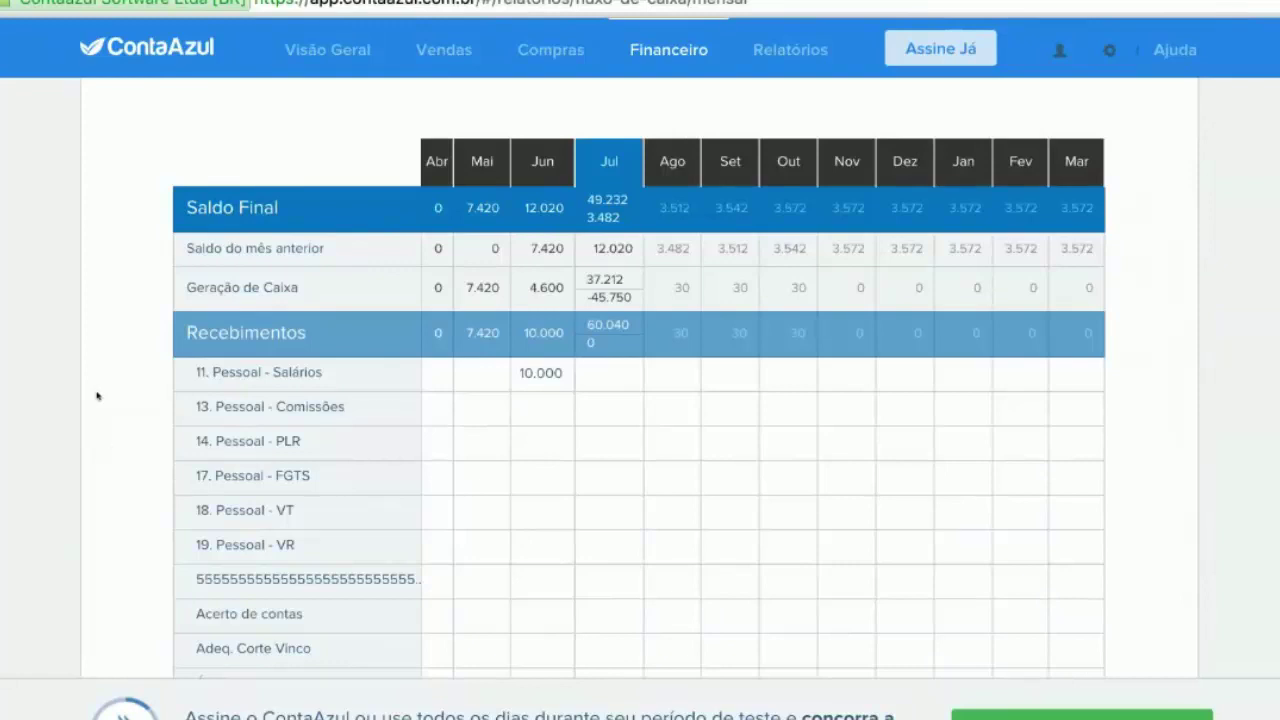
scroll(99, 389, up, 5)
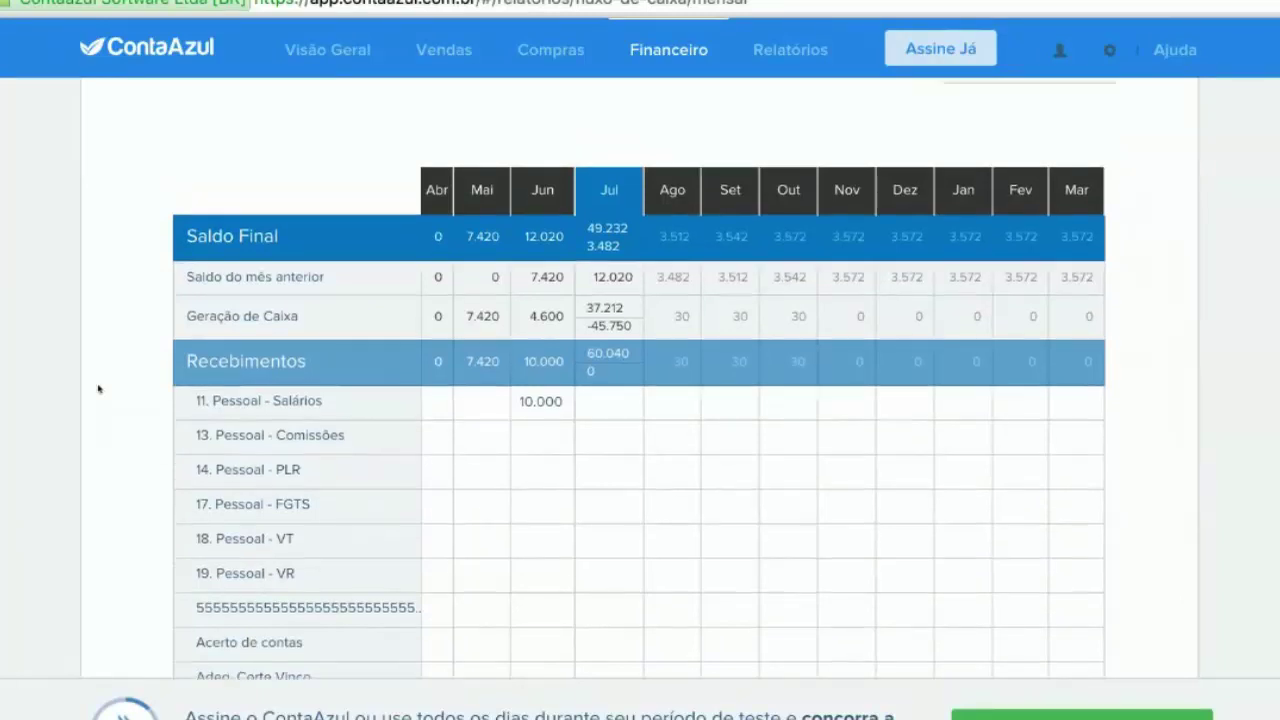
scroll(58, 385, down, 8)
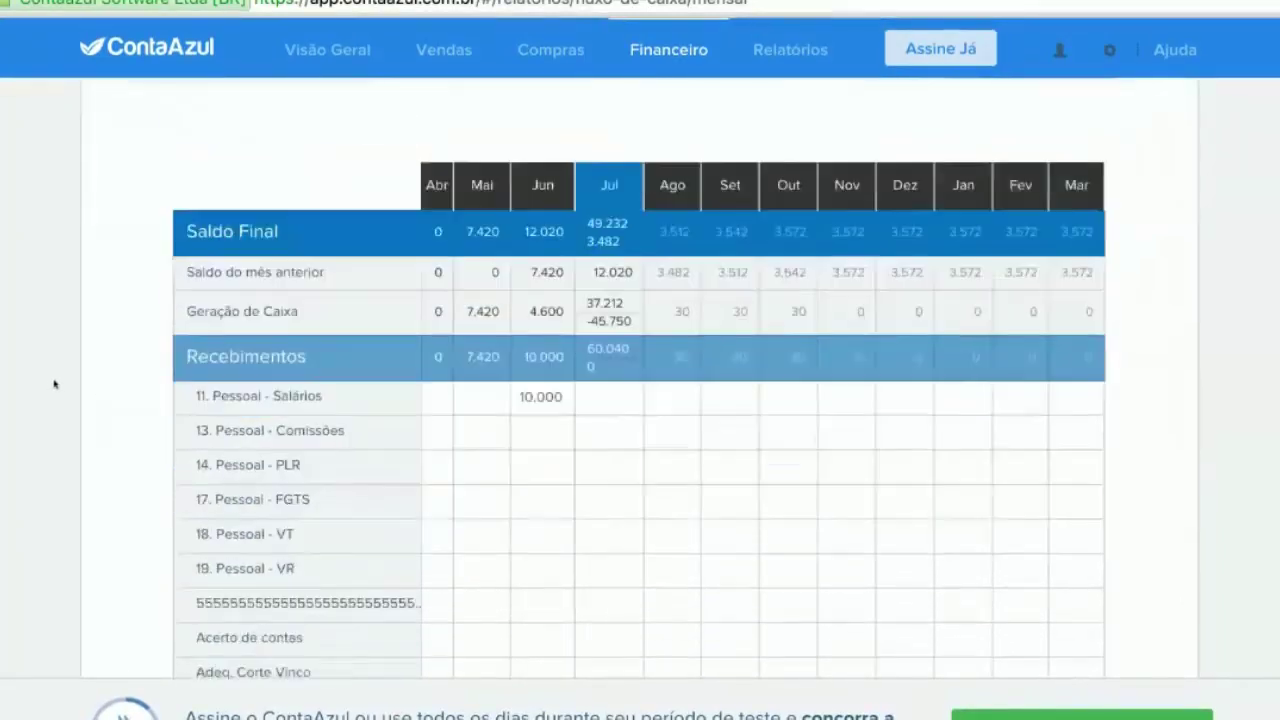
scroll(48, 398, down, 1)
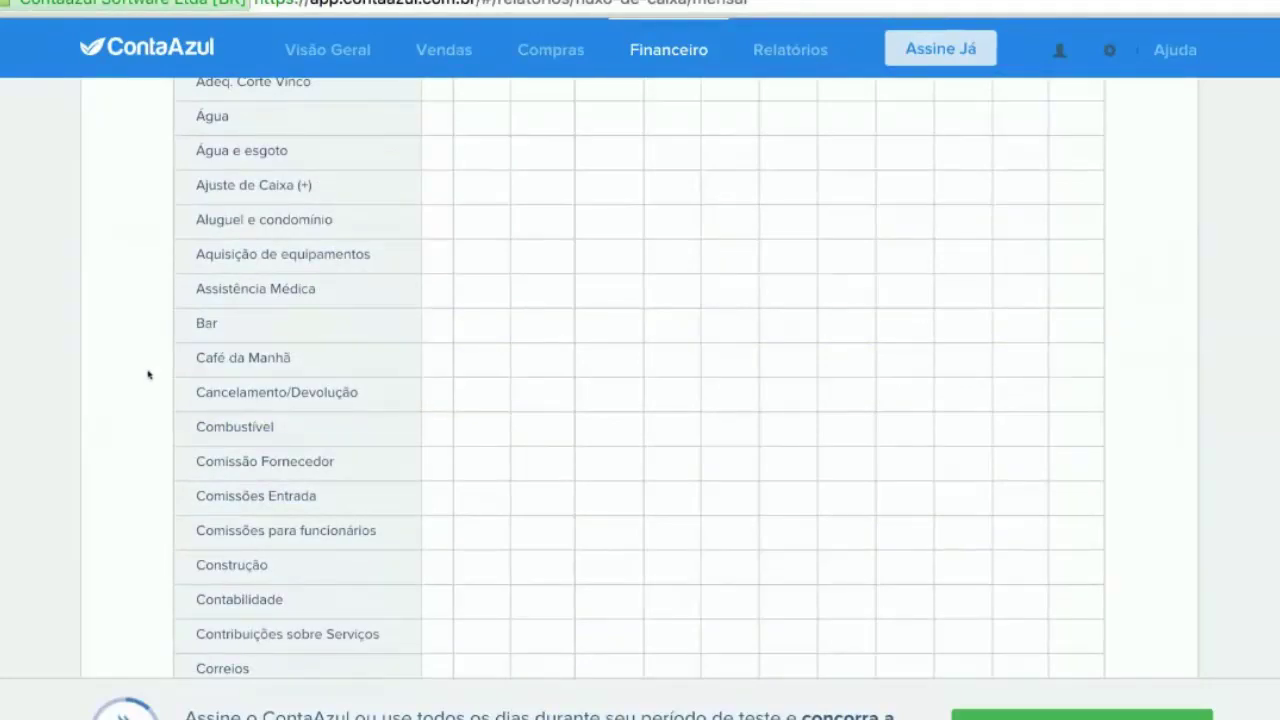
scroll(114, 383, up, 10)
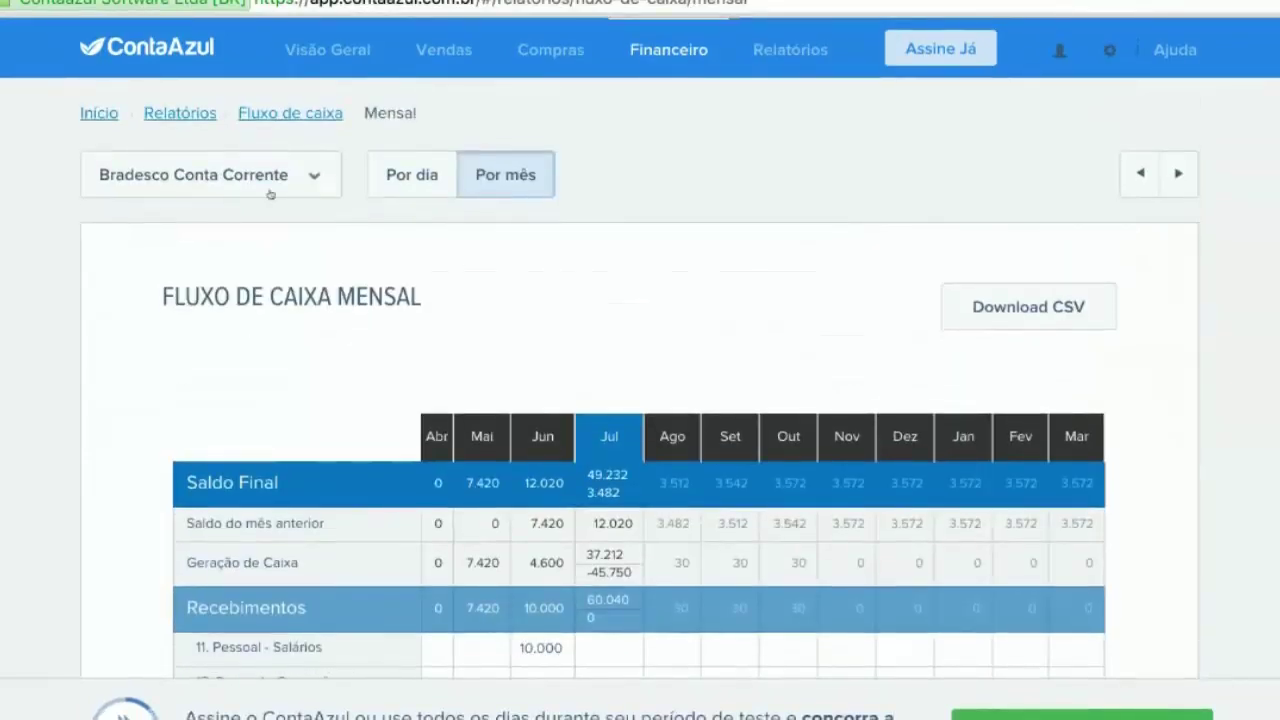
Step: Set the monthly cash flow report back to all bank accounts and review its balance and Recebimentos rows
click(274, 176)
click(114, 229)
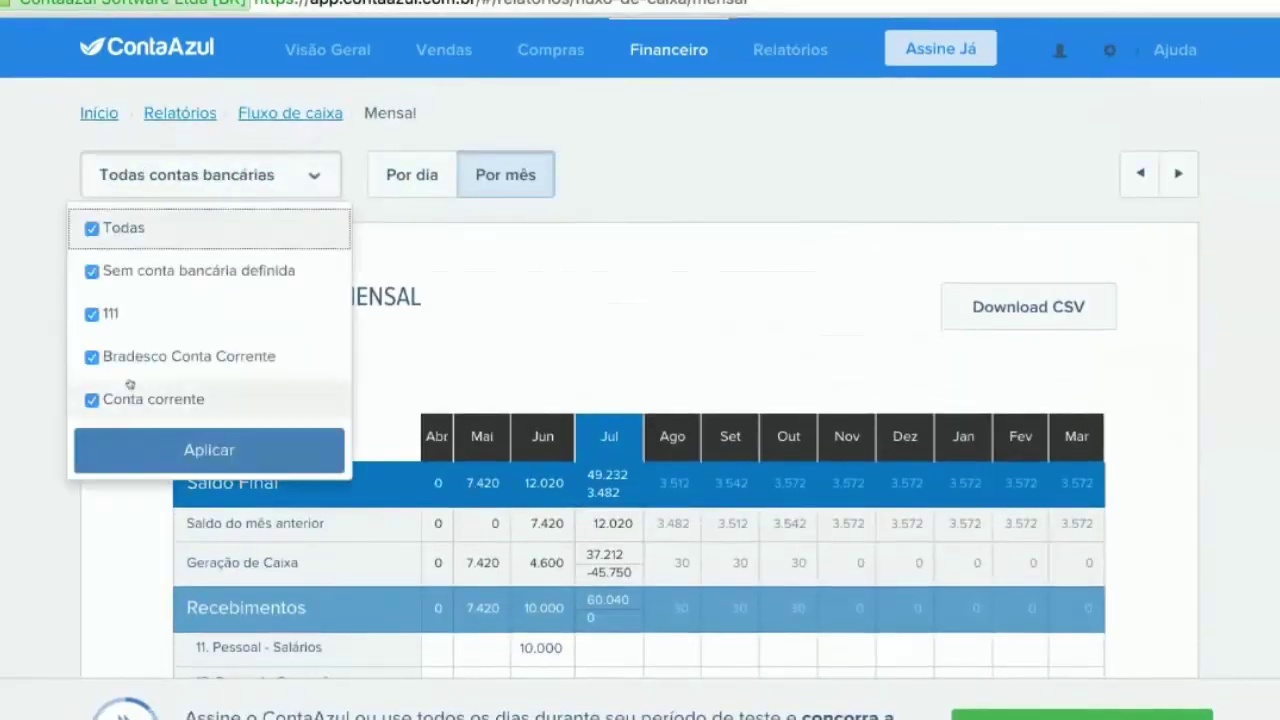
click(136, 443)
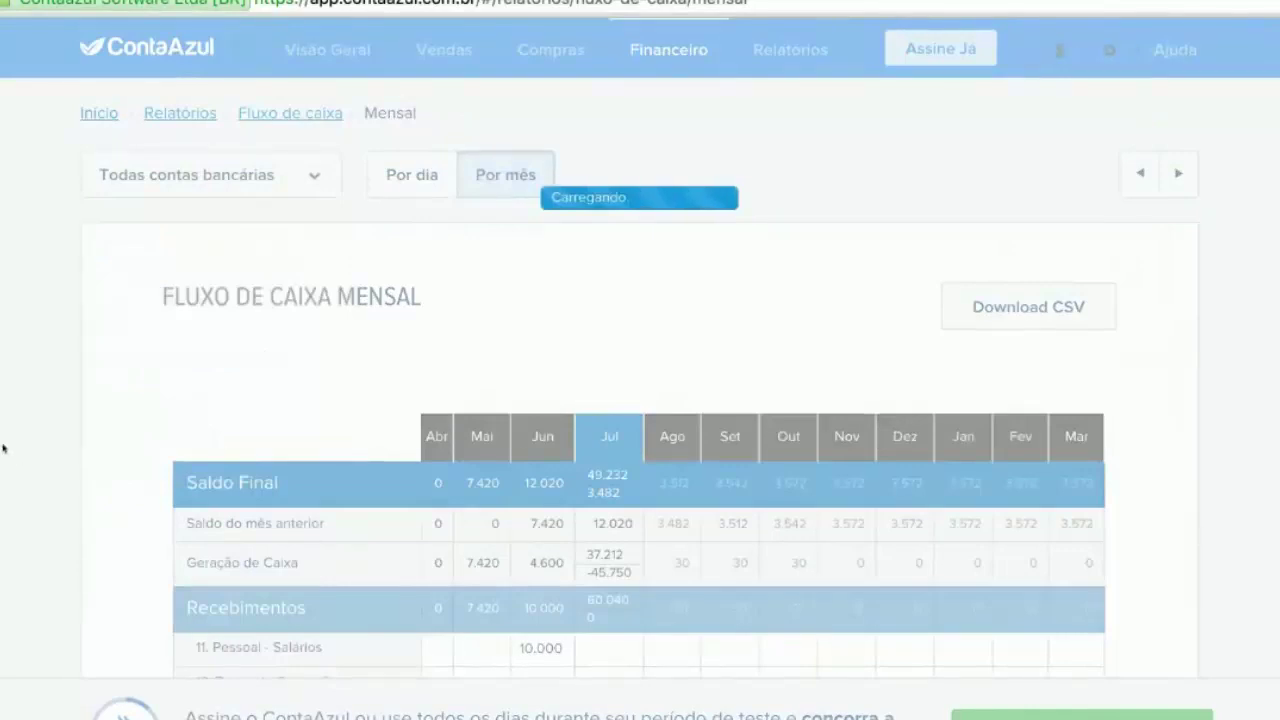
scroll(4, 449, down, 3)
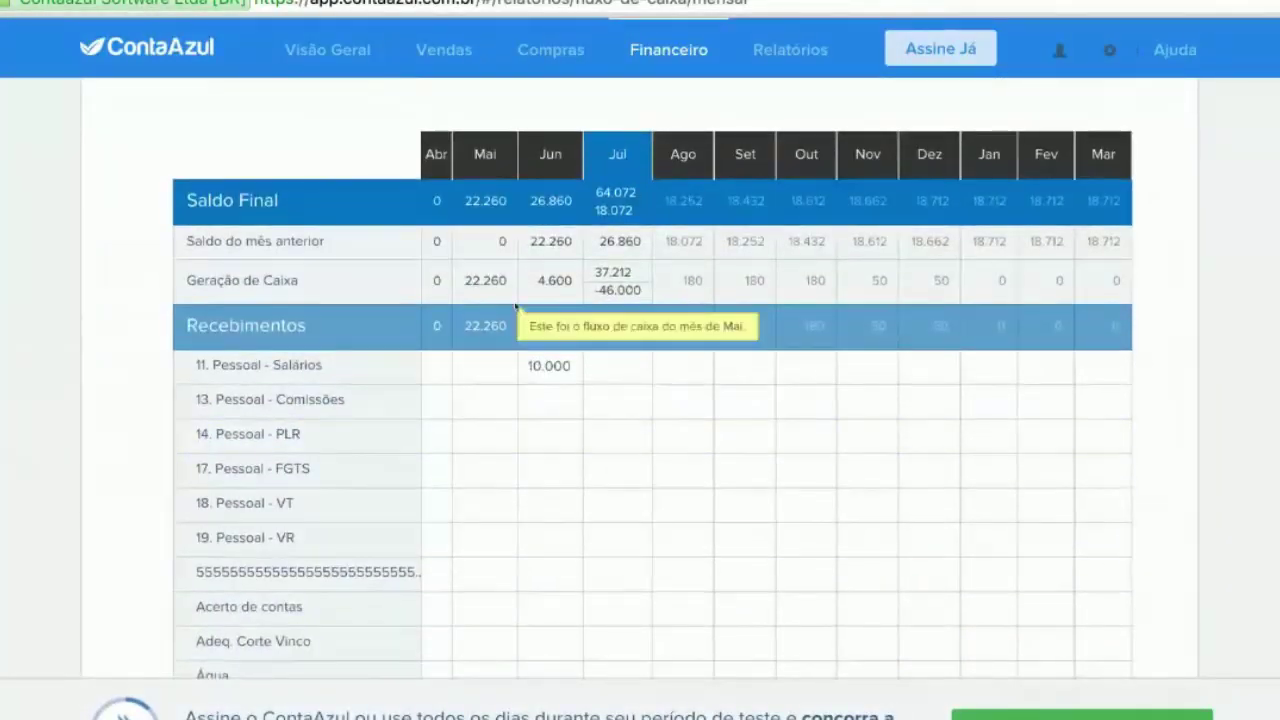
scroll(83, 290, up, 3)
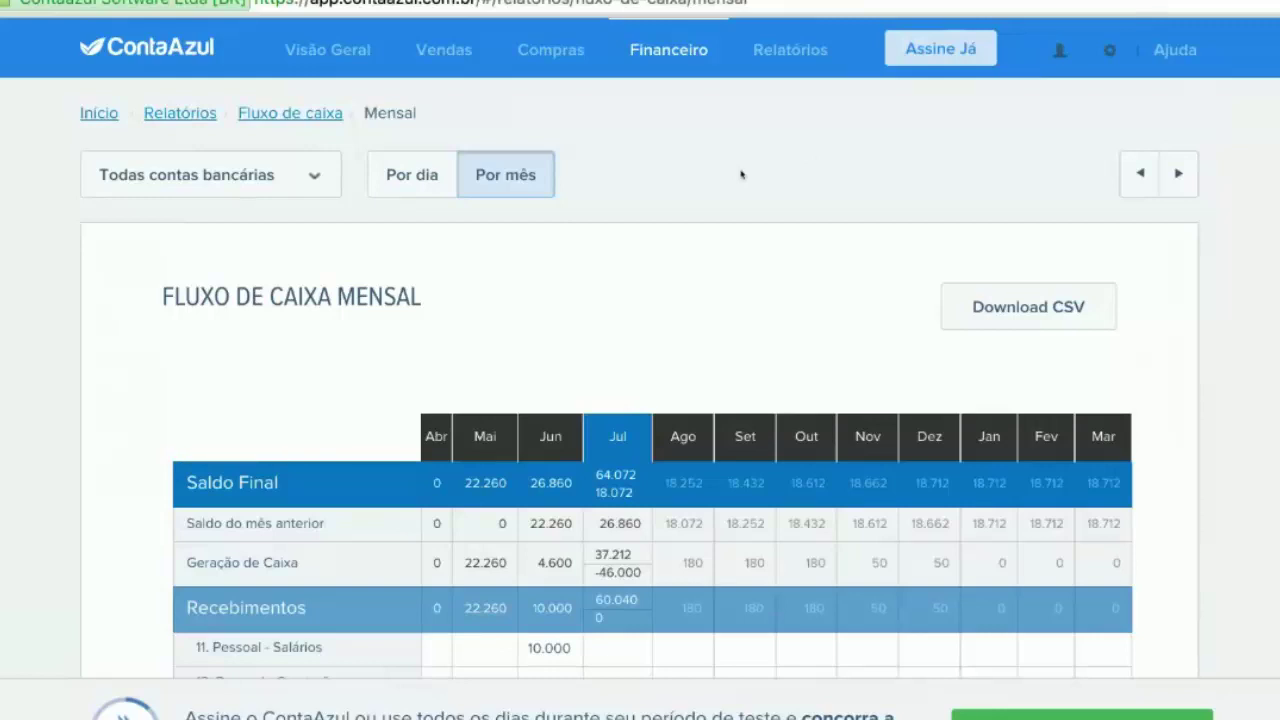
Step: Open the Análise de pagamentos report and view its Julho - 2016 payments chart
mouse_move(800, 63)
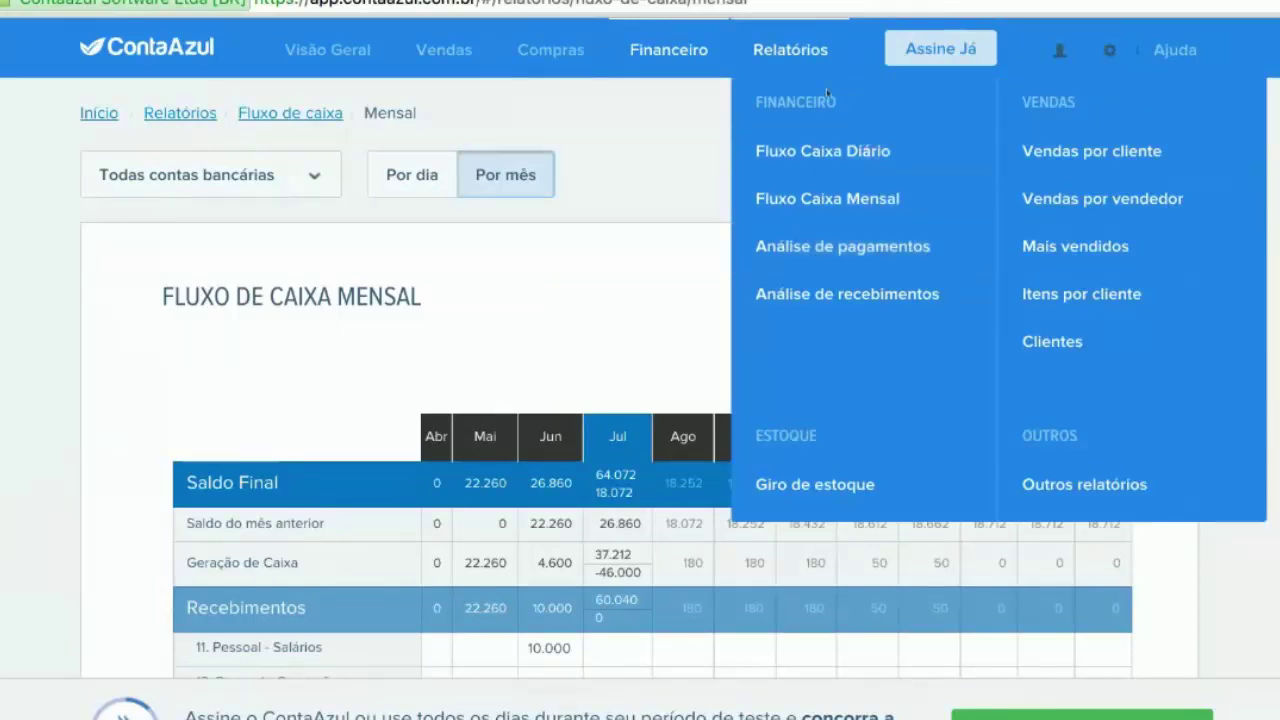
click(816, 253)
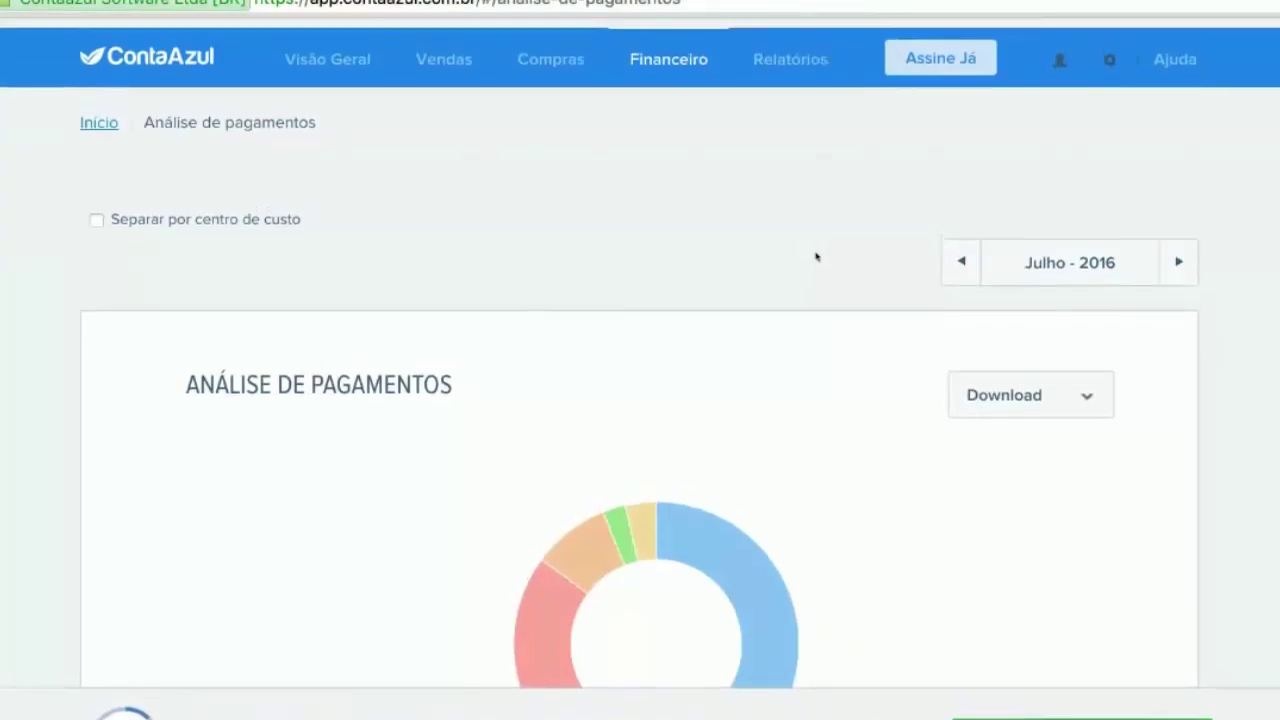
scroll(817, 257, down, 5)
scroll(818, 259, up, 1)
scroll(820, 262, up, 1)
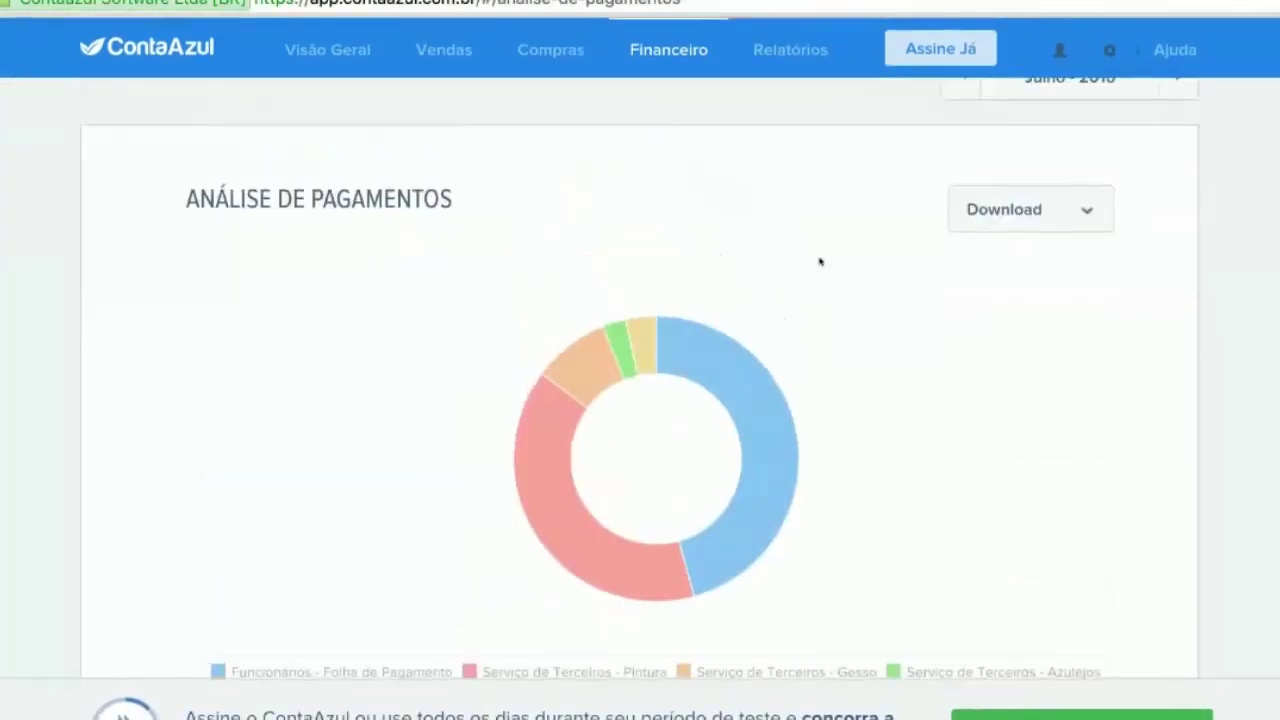
scroll(820, 262, up, 2)
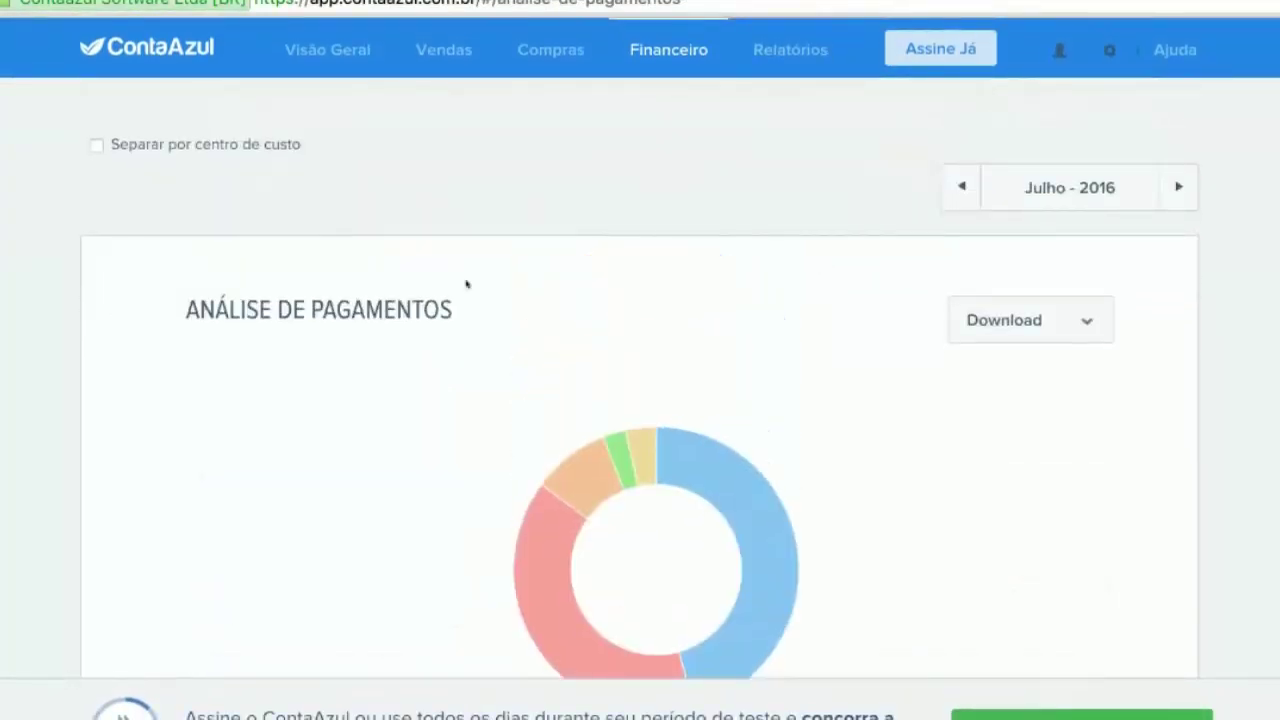
scroll(769, 357, down, 2)
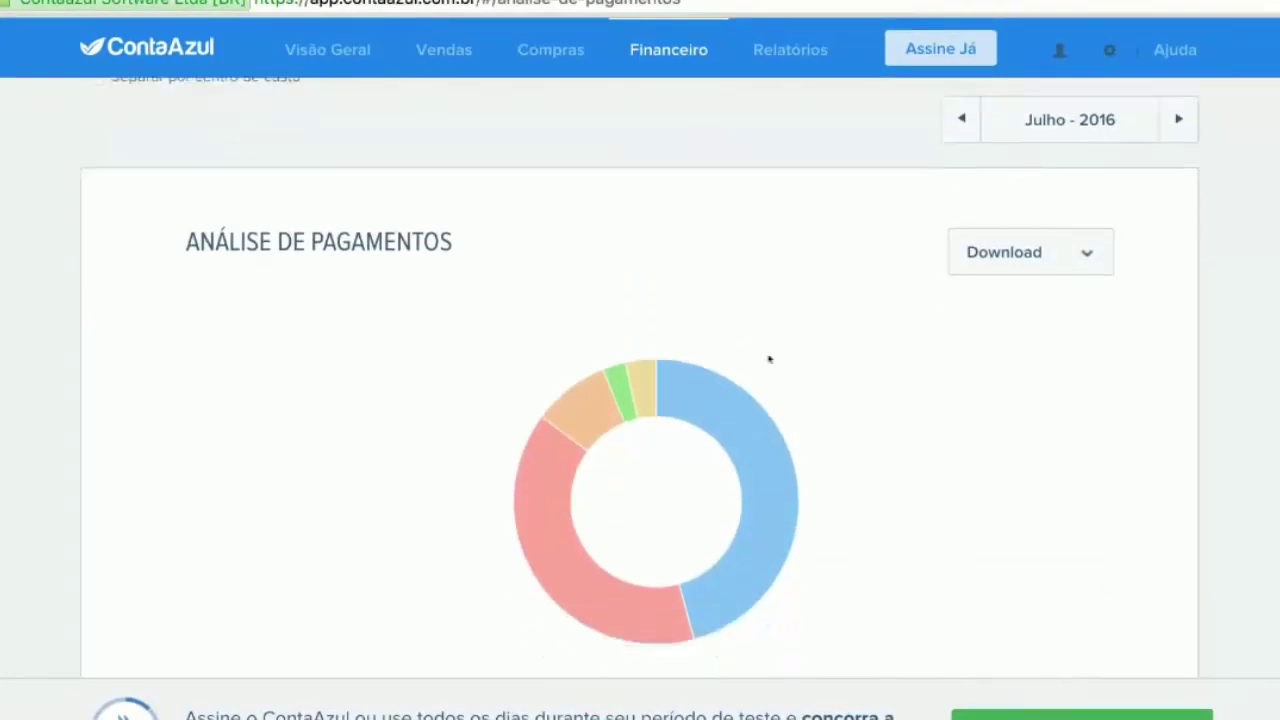
Step: Review the July 2016 payment categories with their percentages and total, and inspect the Funcionários - Folha de Pagamento slice of the chart
scroll(829, 363, down, 5)
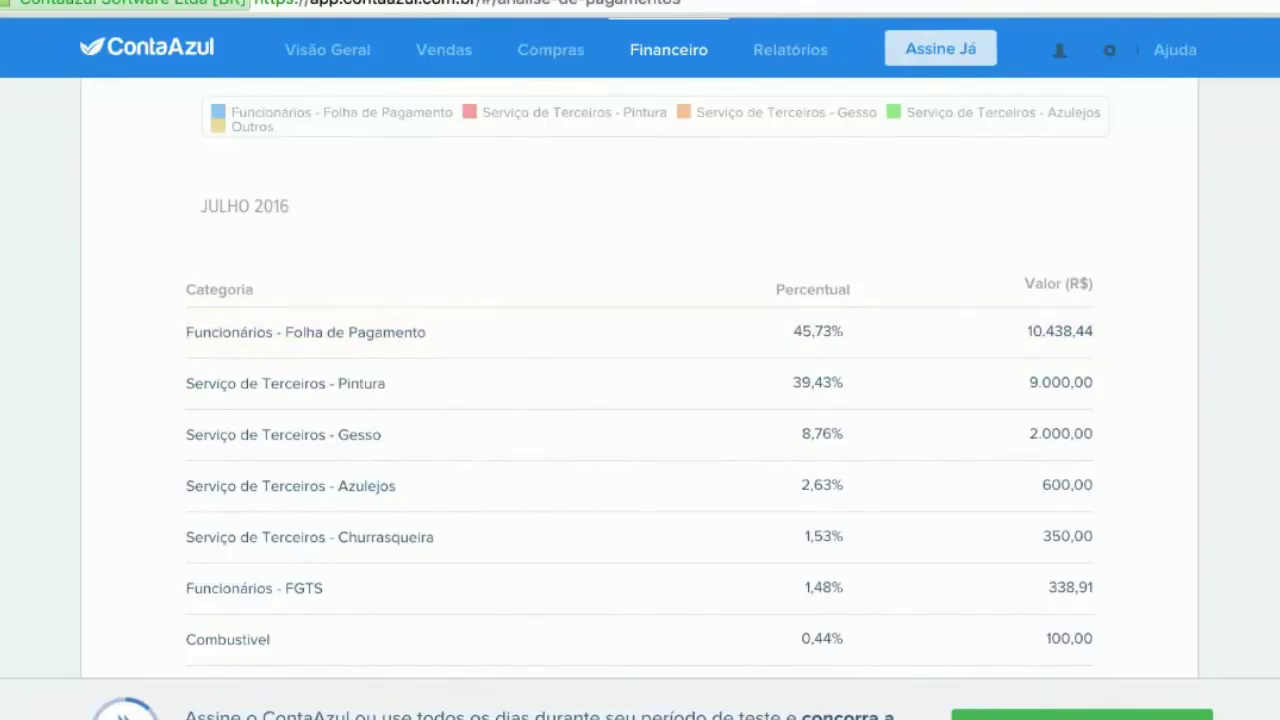
scroll(835, 348, down, 3)
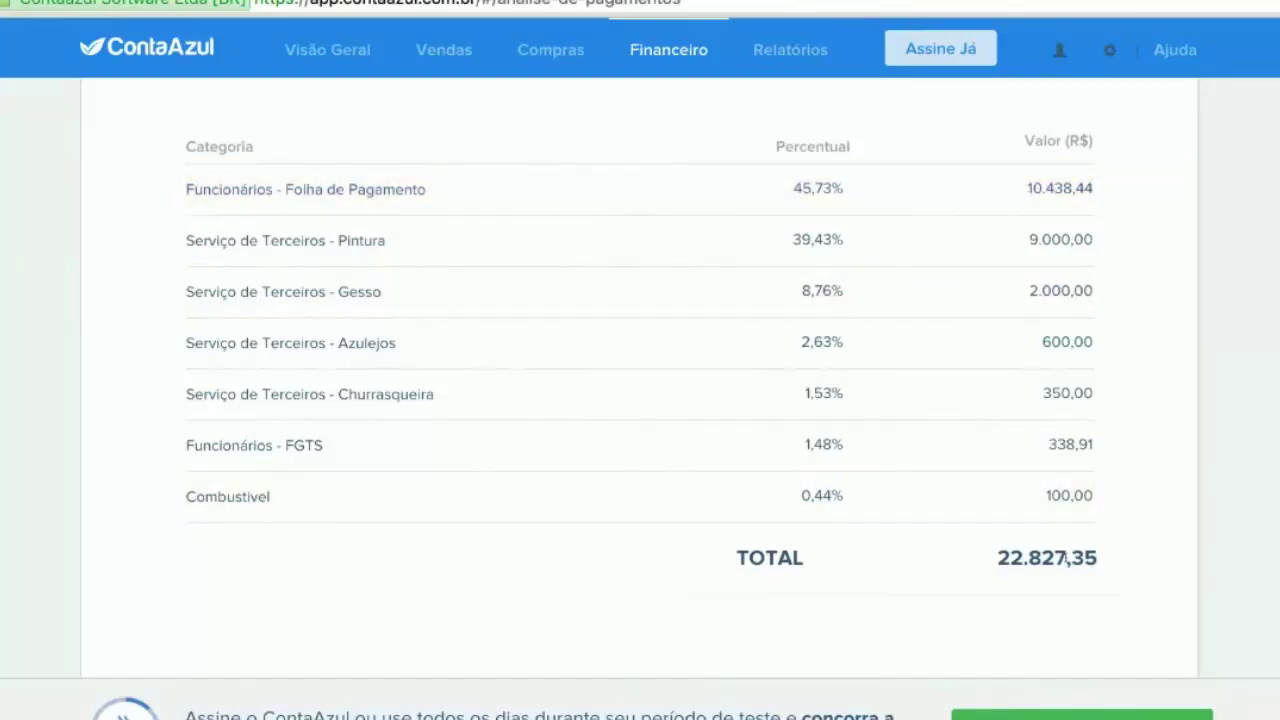
scroll(1065, 557, up, 7)
mouse_move(771, 520)
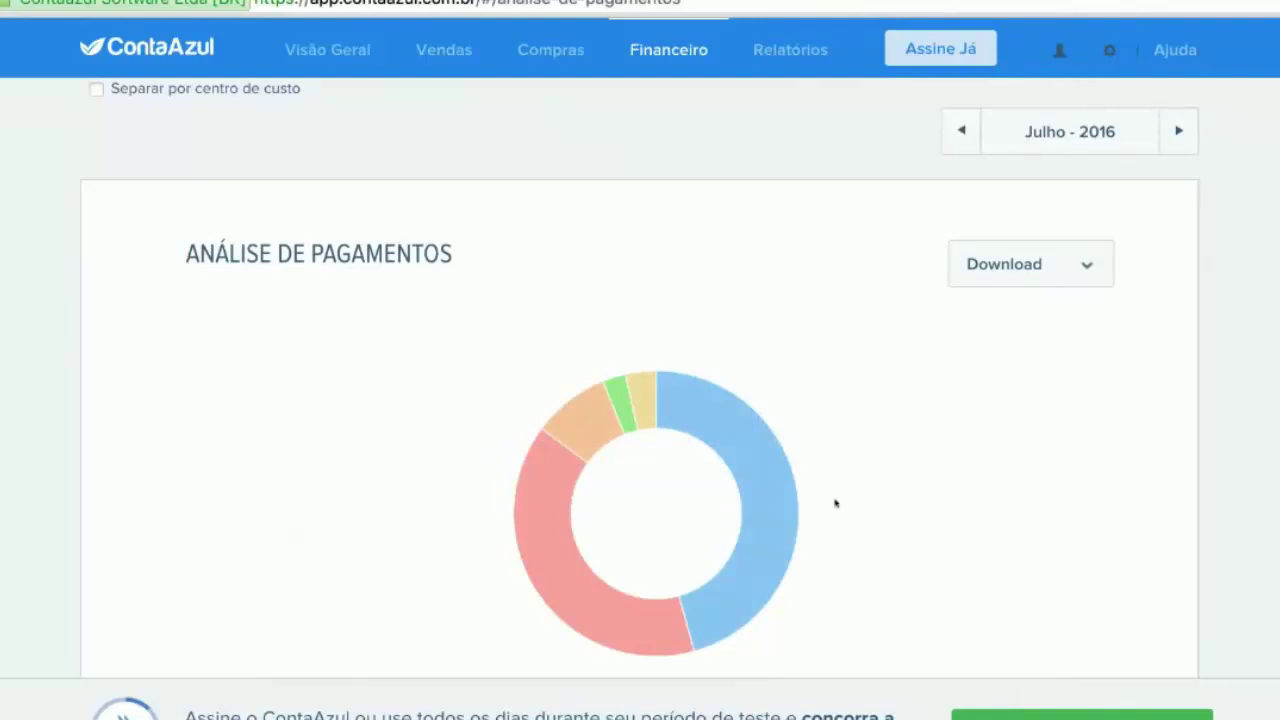
mouse_move(766, 485)
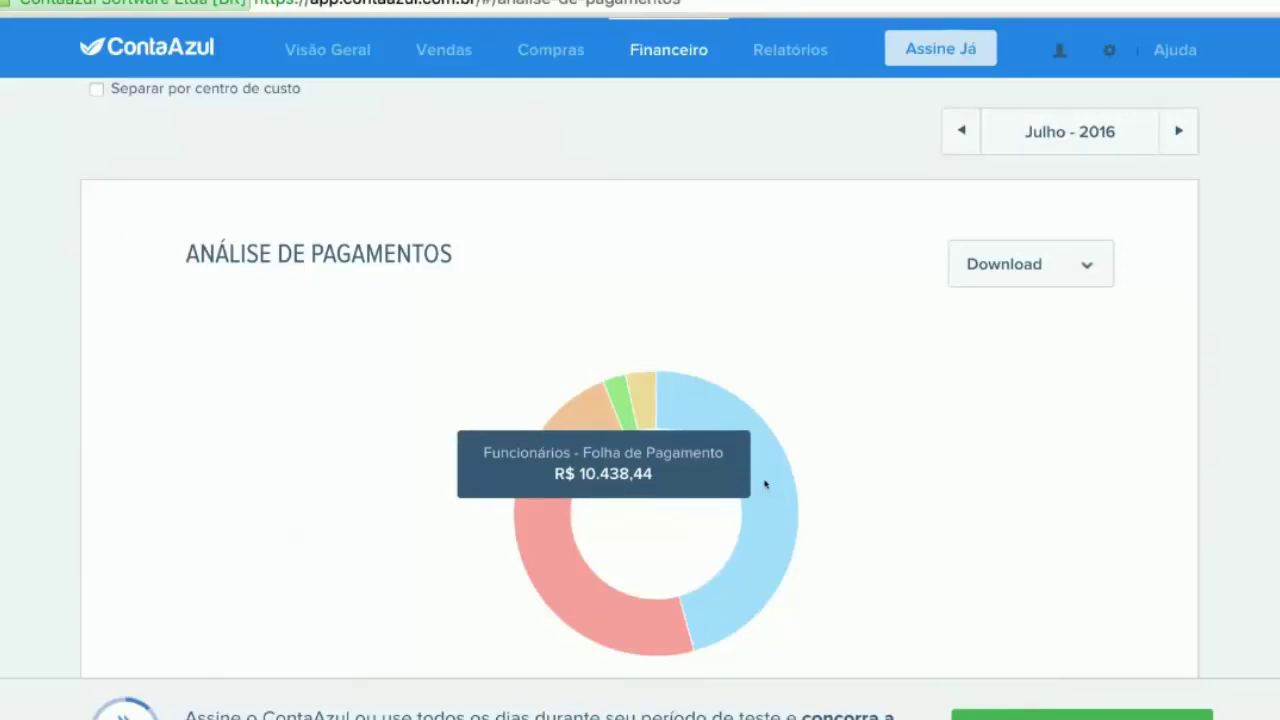
Step: Show the available download formats of the payments analysis report
scroll(1090, 477, down, 2)
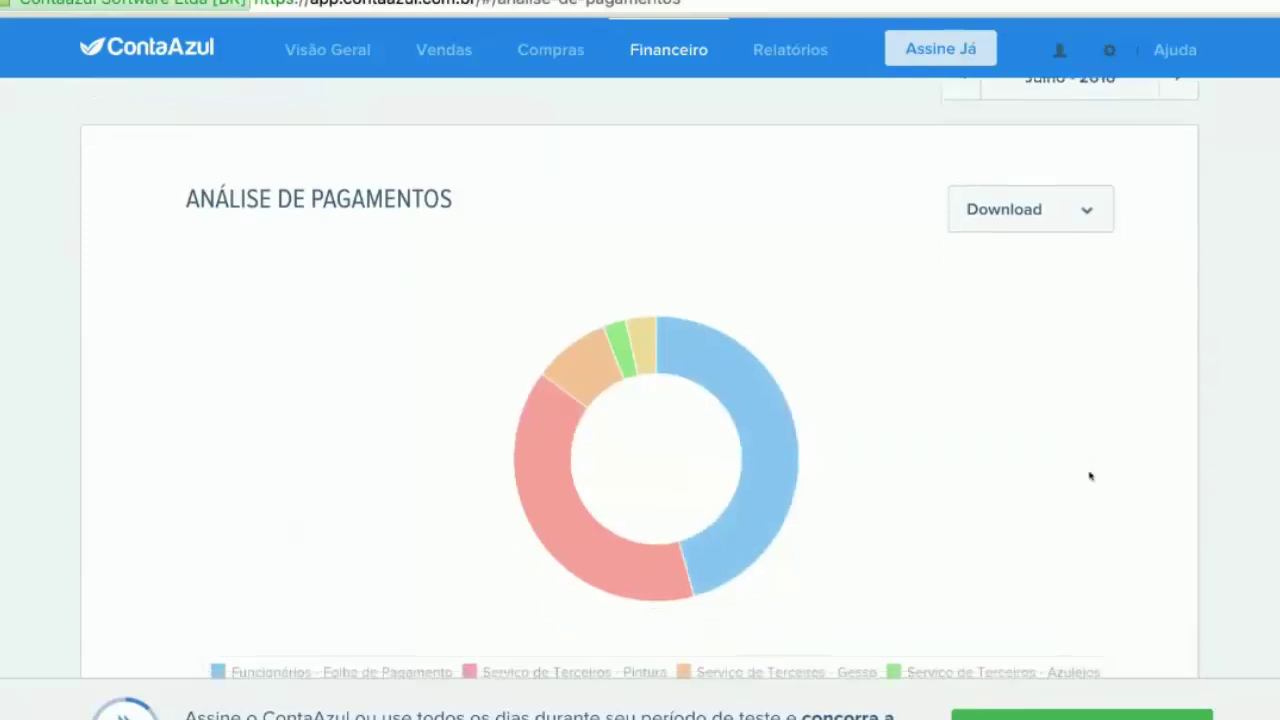
scroll(1090, 477, up, 1)
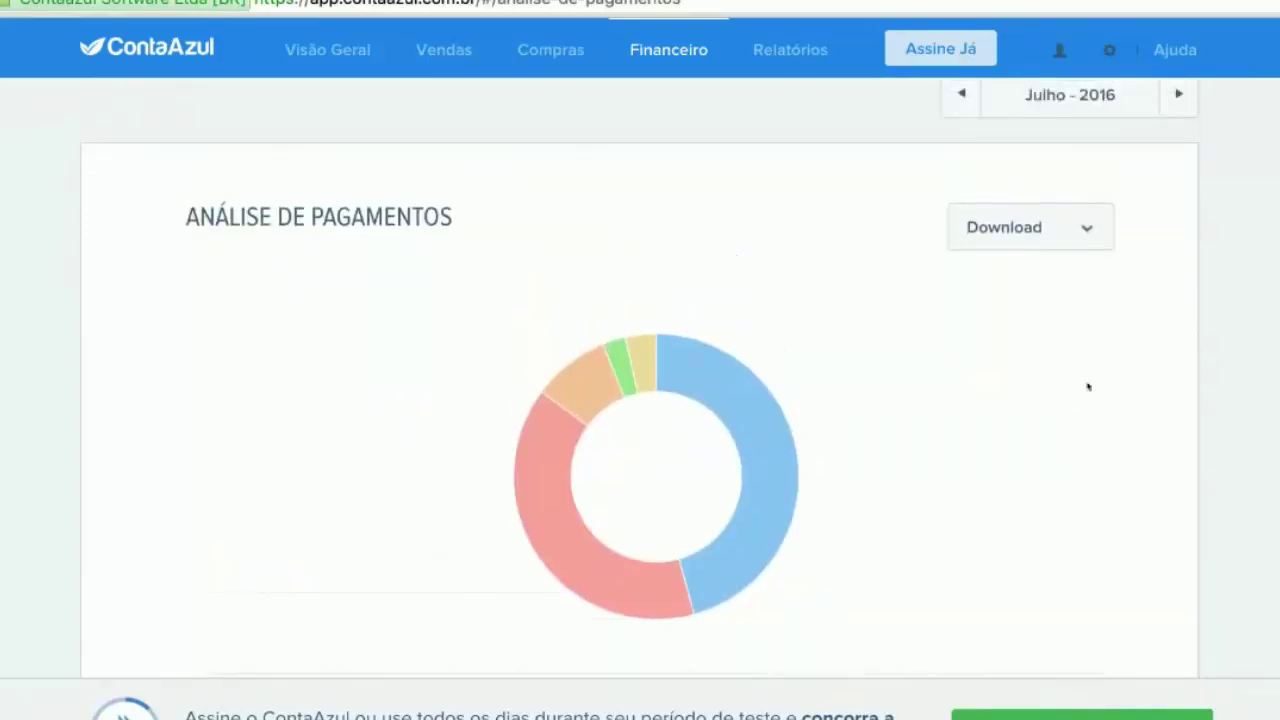
click(1004, 213)
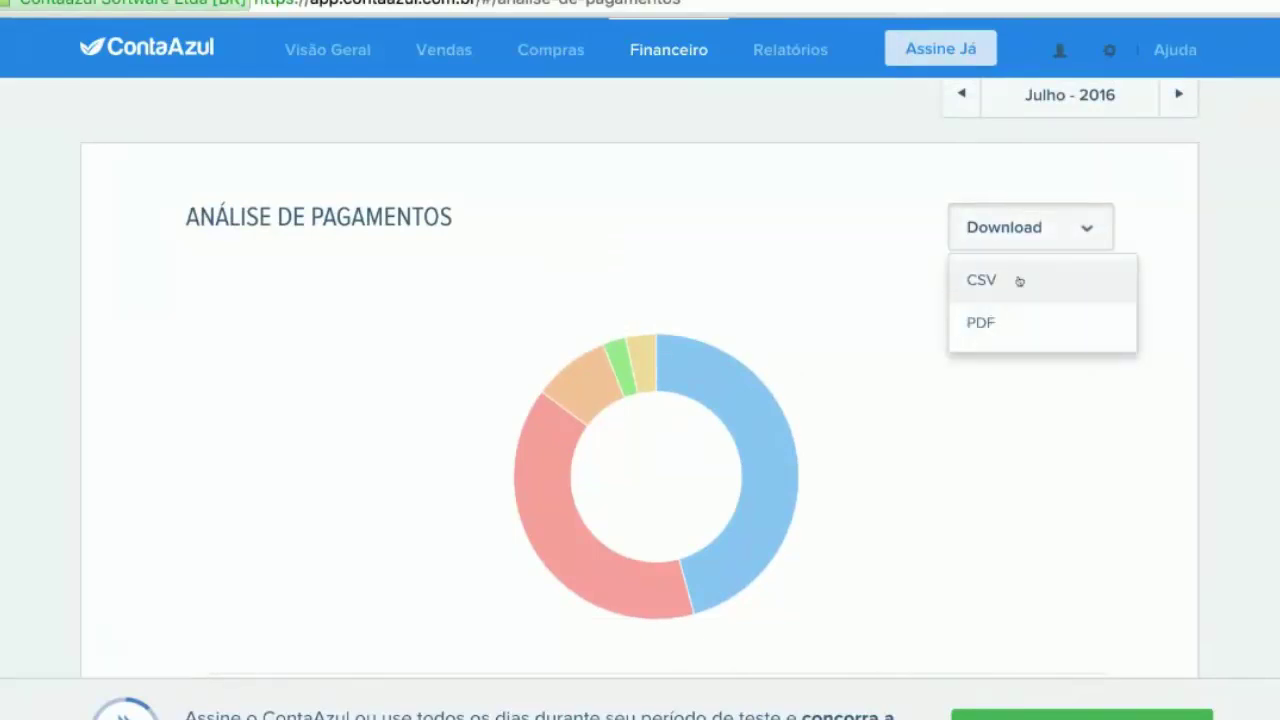
Step: Close the download format list and review the July 2016 payment categories with their percentages, values and total
click(1236, 372)
scroll(1236, 371, down, 2)
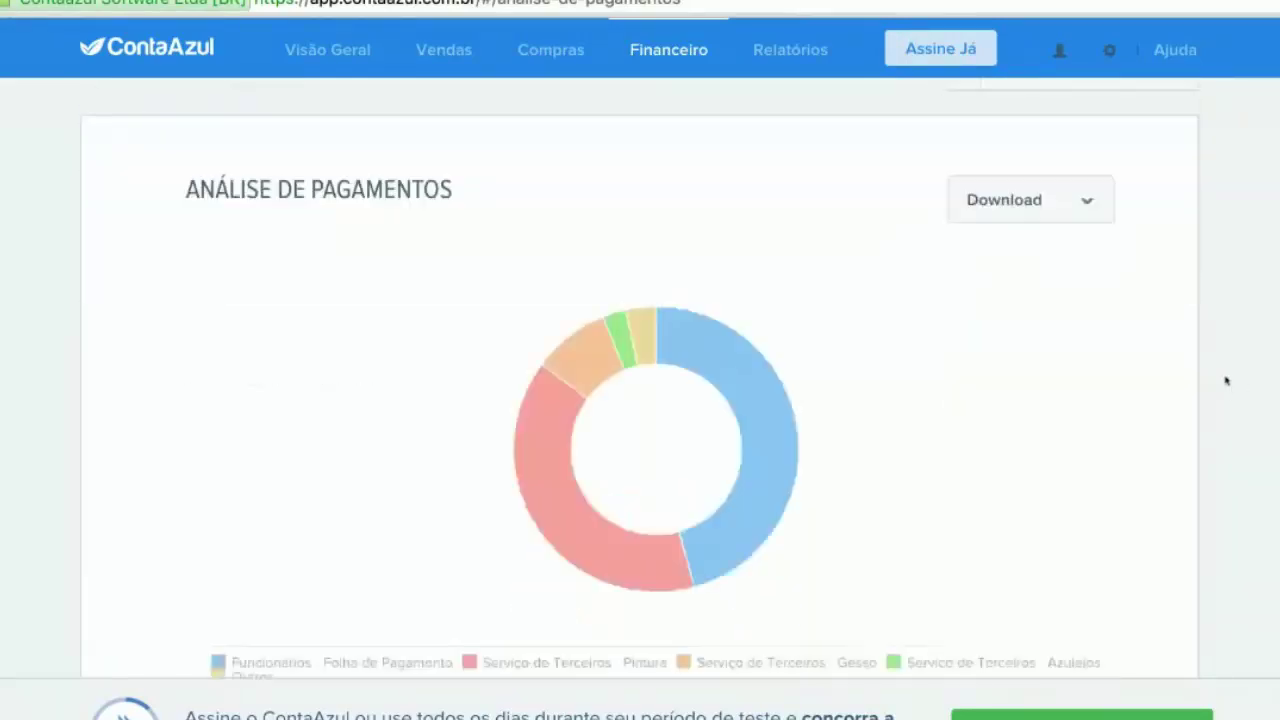
scroll(1236, 371, down, 2)
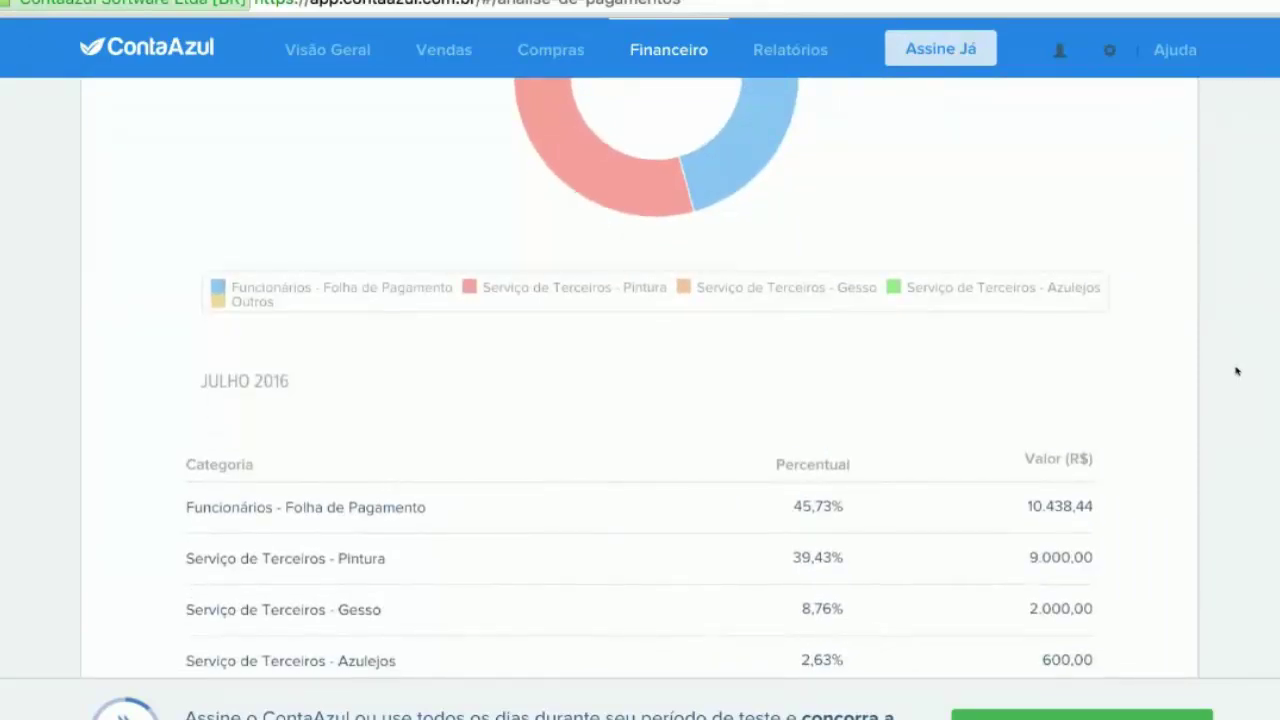
scroll(1237, 370, down, 1)
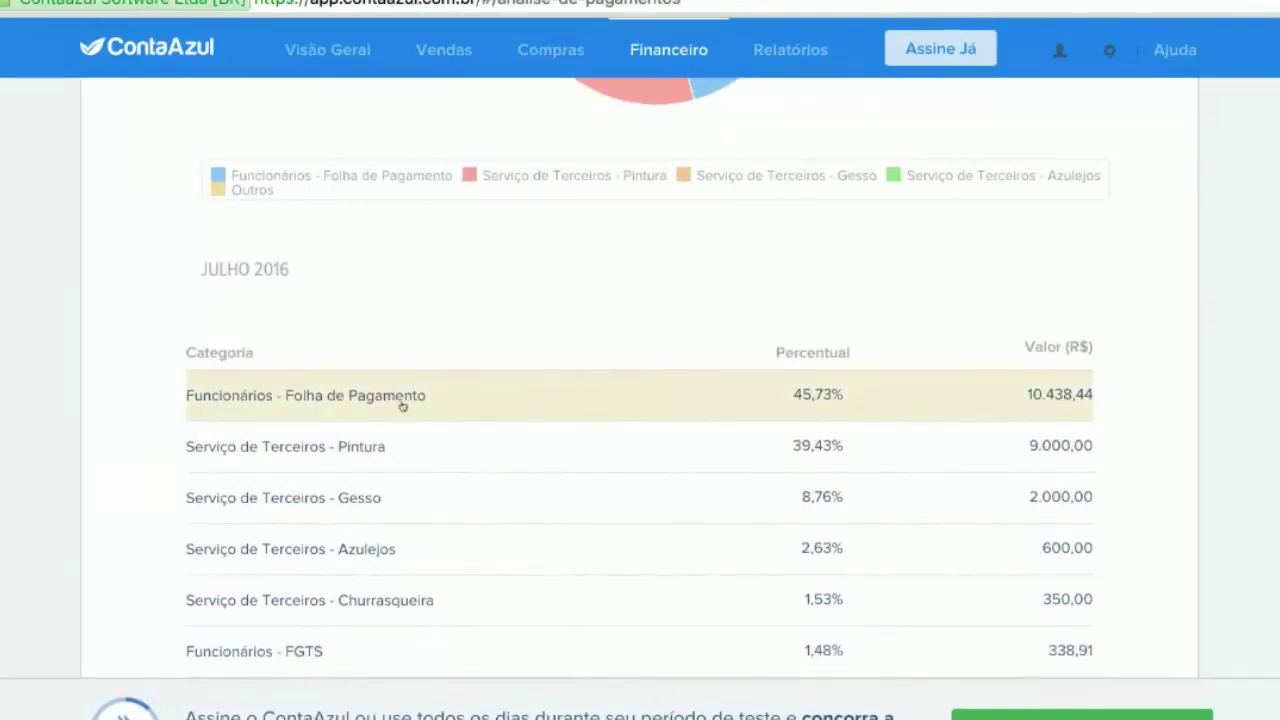
scroll(401, 404, down, 1)
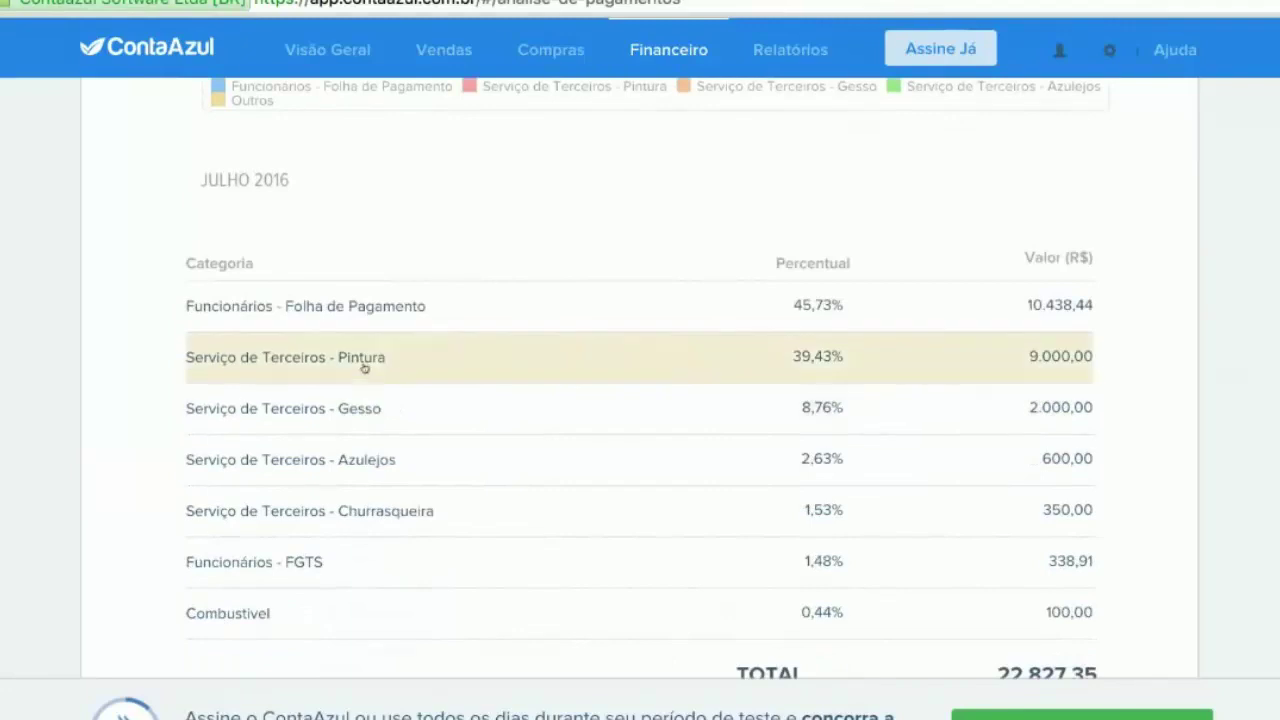
scroll(364, 368, down, 1)
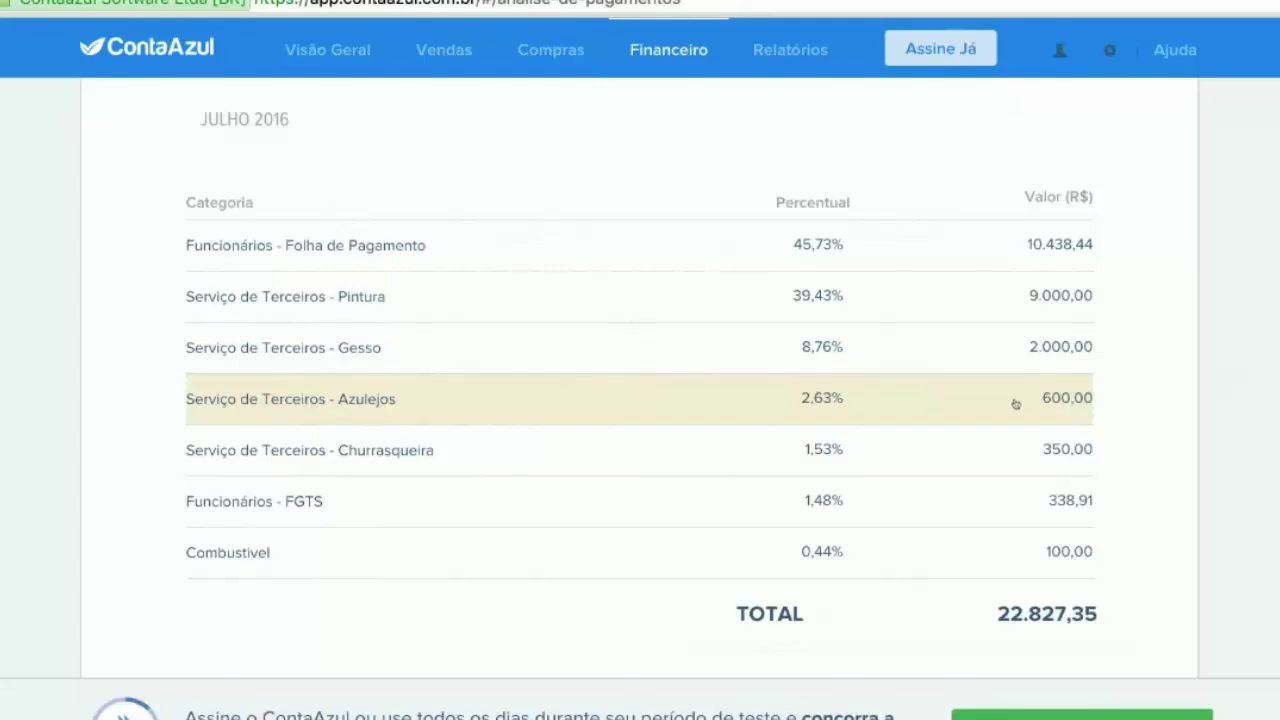
scroll(1190, 416, up, 2)
scroll(1187, 415, down, 2)
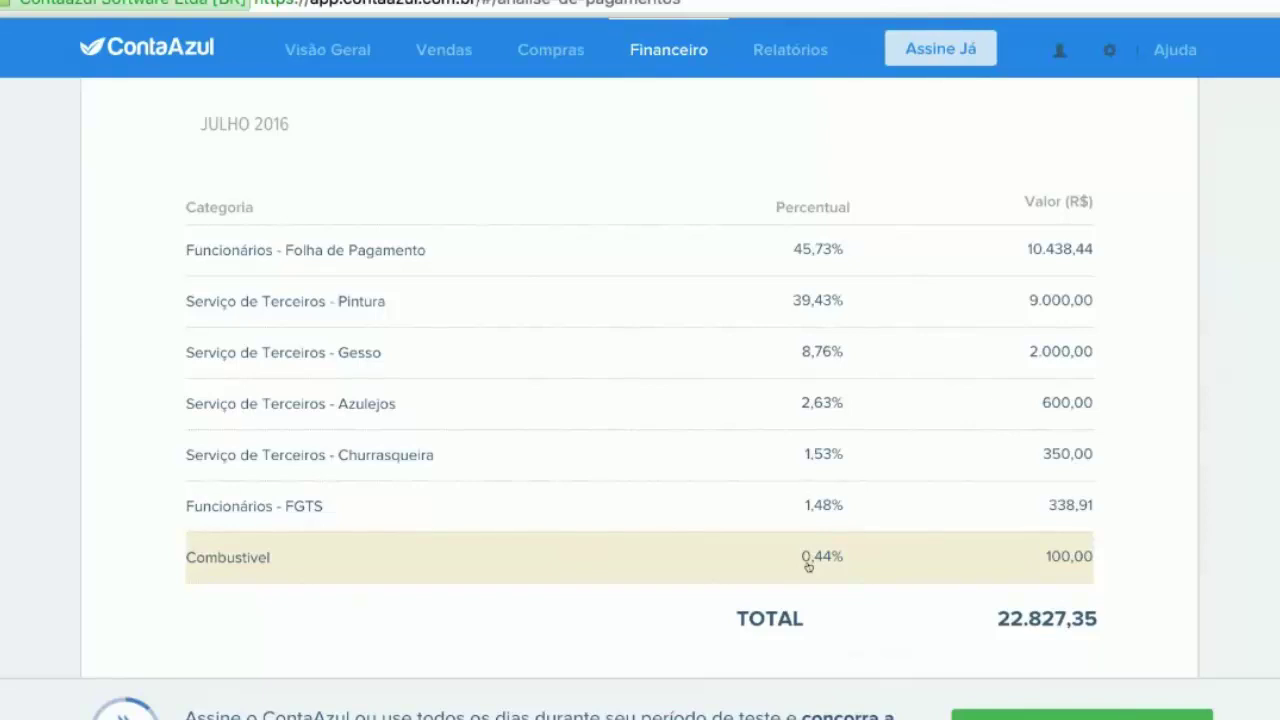
Step: Separate the payments analysis by cost centre and review the July 2016 payment categories of the listed cost centre
scroll(808, 566, up, 10)
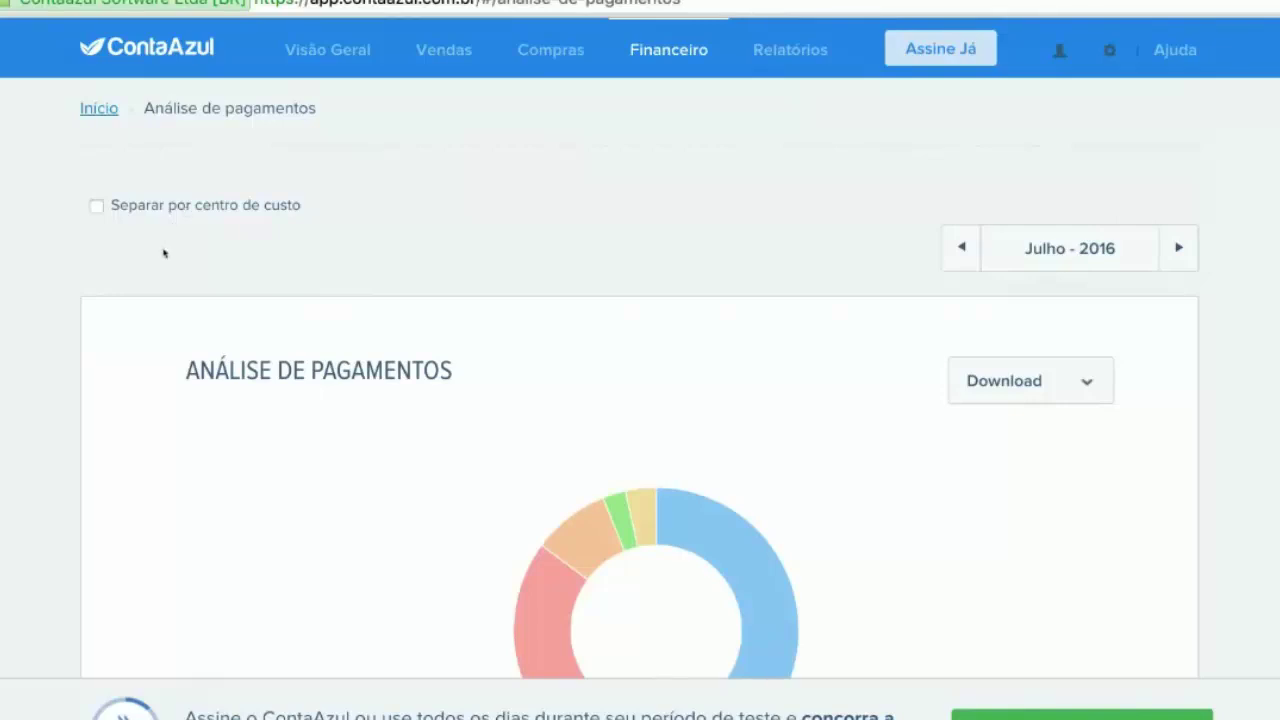
click(194, 209)
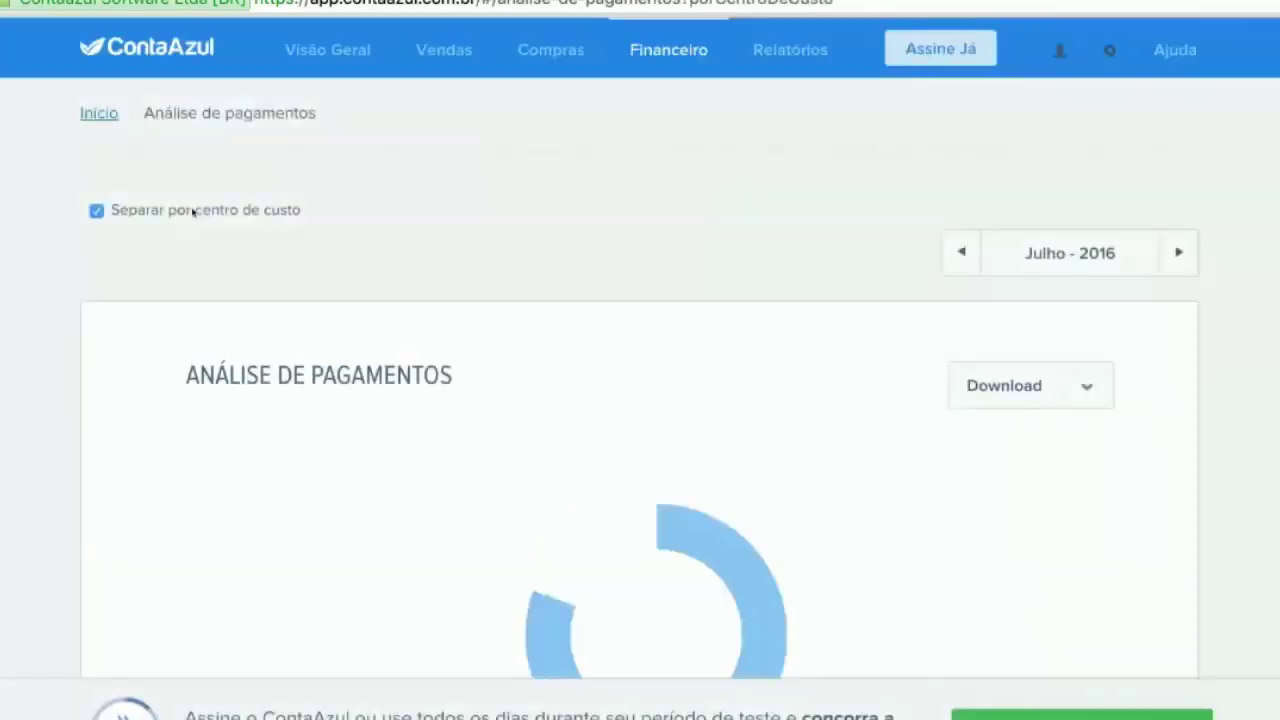
scroll(83, 340, down, 4)
scroll(82, 340, down, 3)
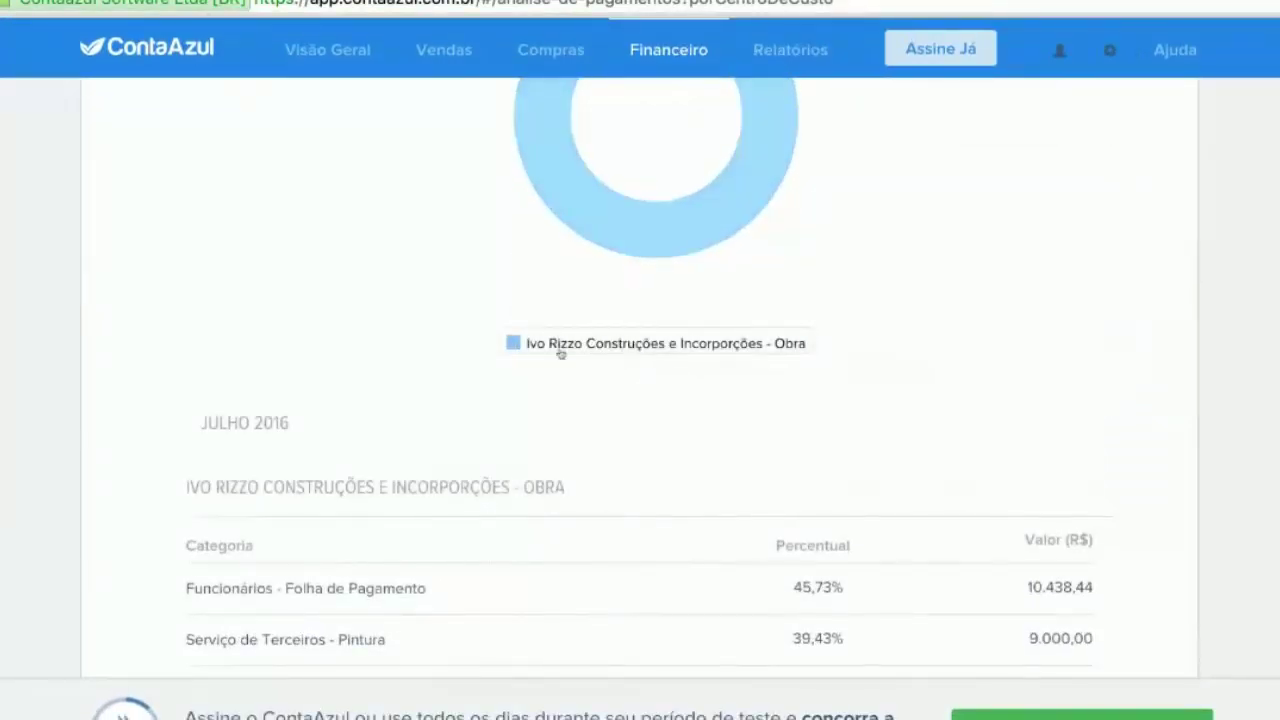
scroll(349, 374, down, 2)
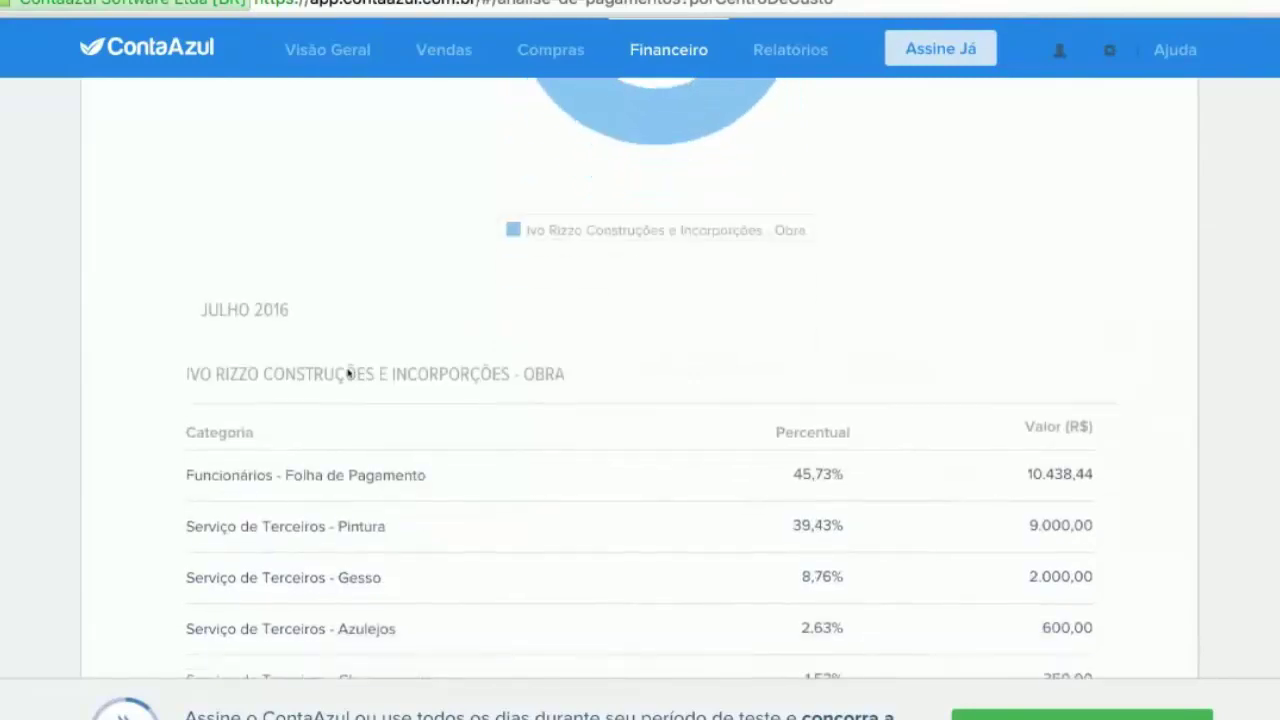
scroll(349, 374, down, 5)
scroll(800, 257, down, 3)
scroll(797, 276, up, 8)
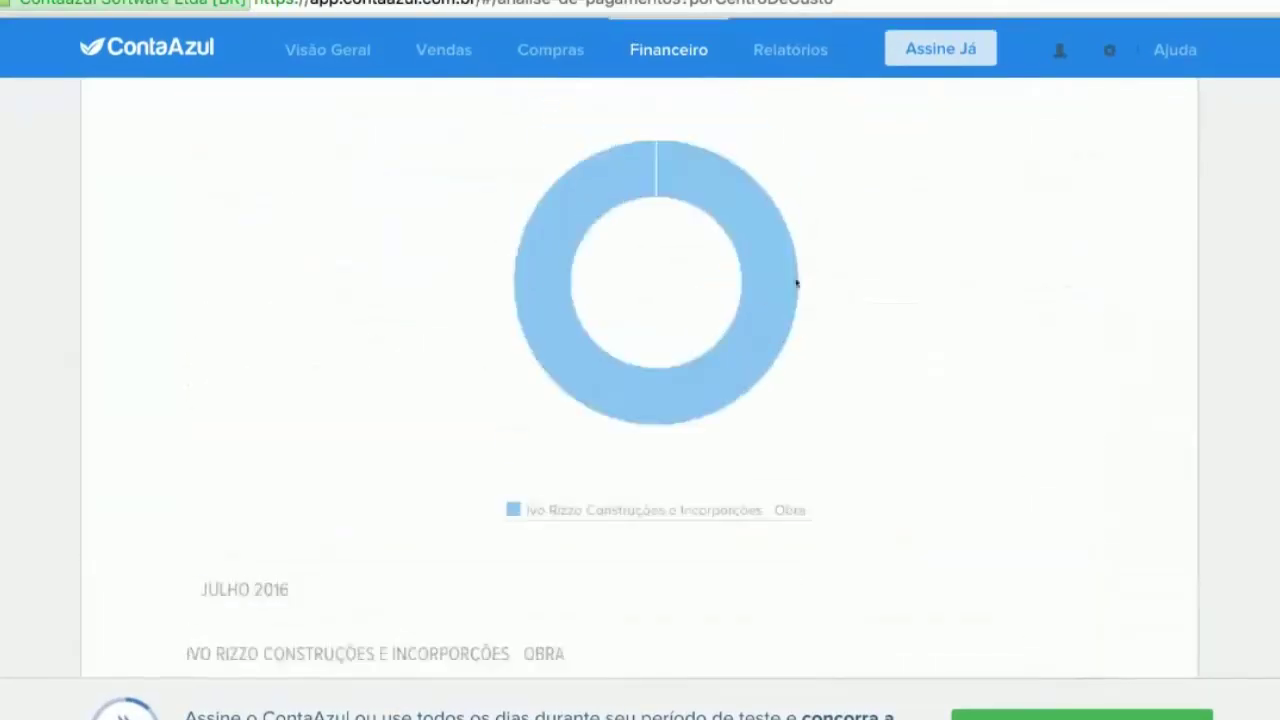
Step: Look over the cost centre chart and turn off the separation by cost centre in the payments analysis
scroll(940, 383, up, 4)
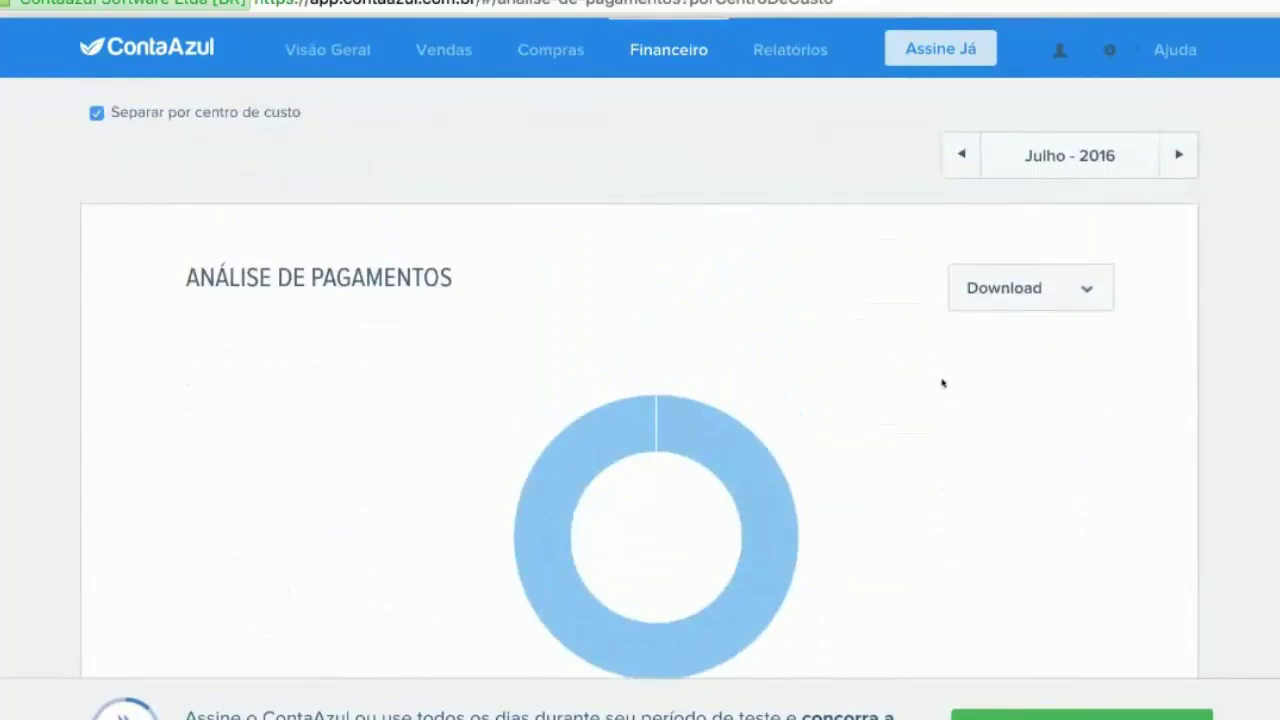
scroll(941, 382, down, 2)
scroll(938, 390, up, 3)
scroll(900, 380, down, 2)
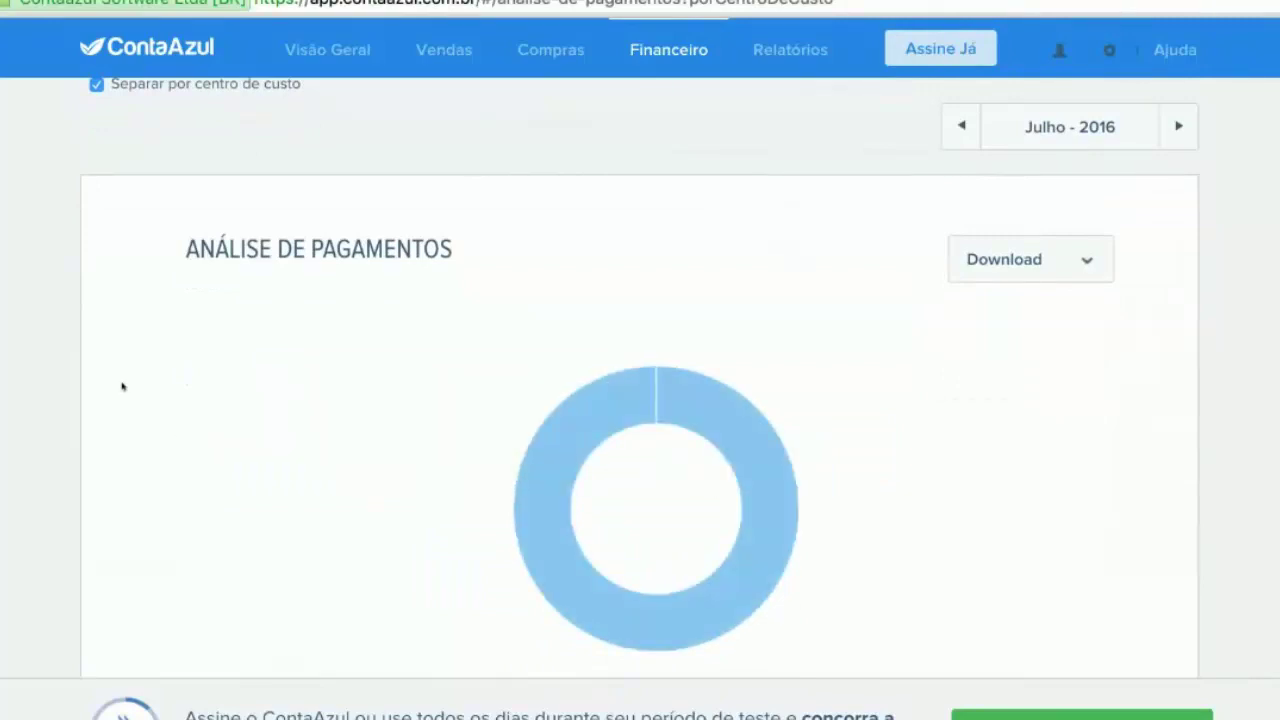
scroll(121, 384, down, 1)
scroll(120, 397, up, 3)
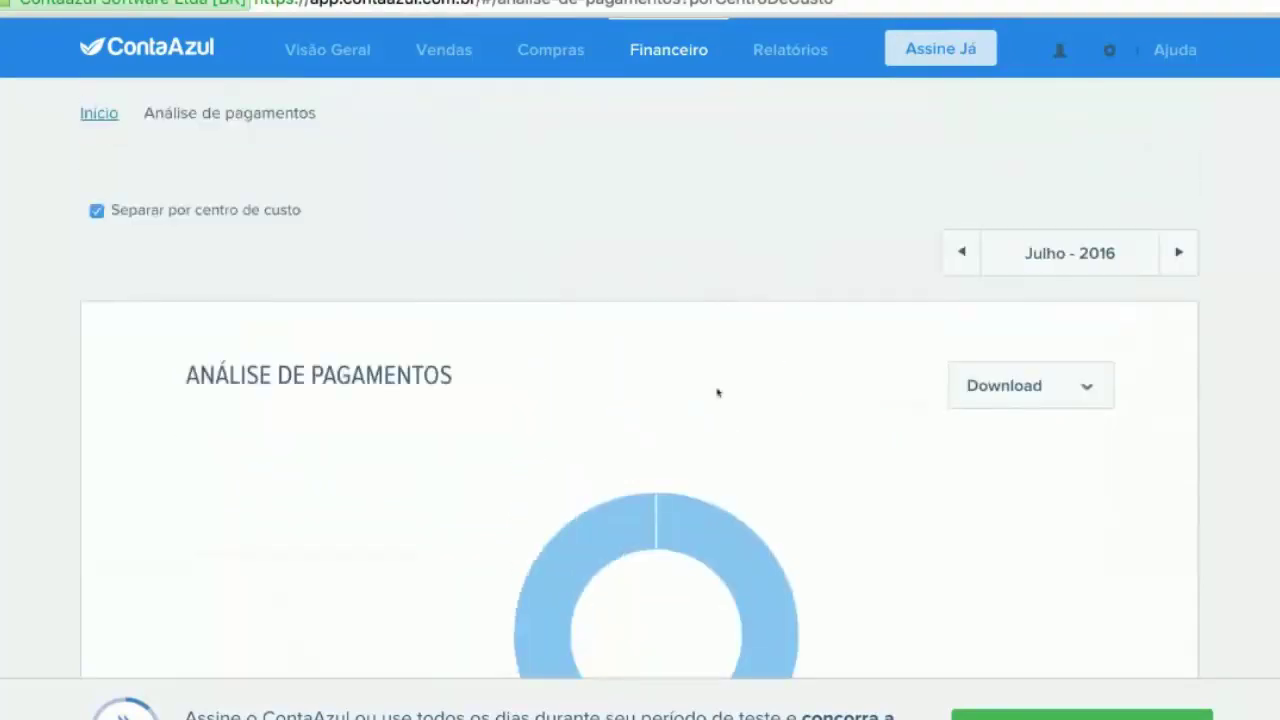
click(262, 212)
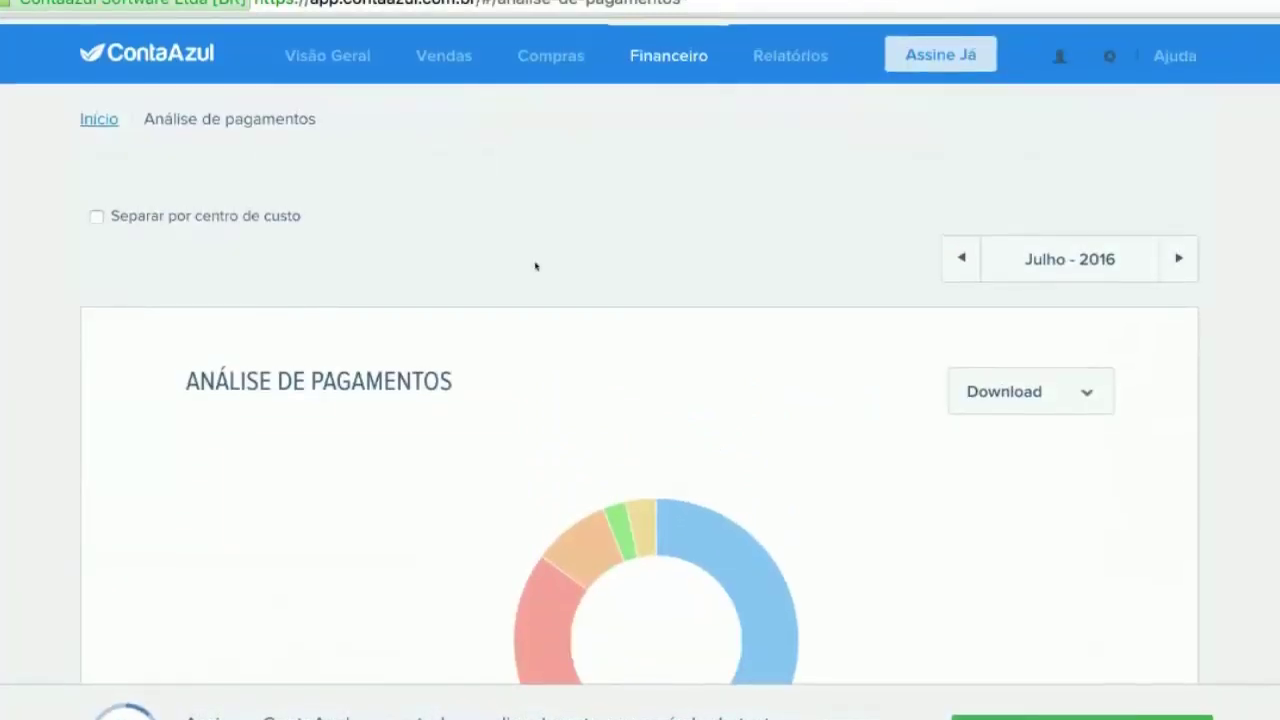
Step: Switch the payments analysis to Junho - 2016 and review its chart, category and total
scroll(395, 266, down, 1)
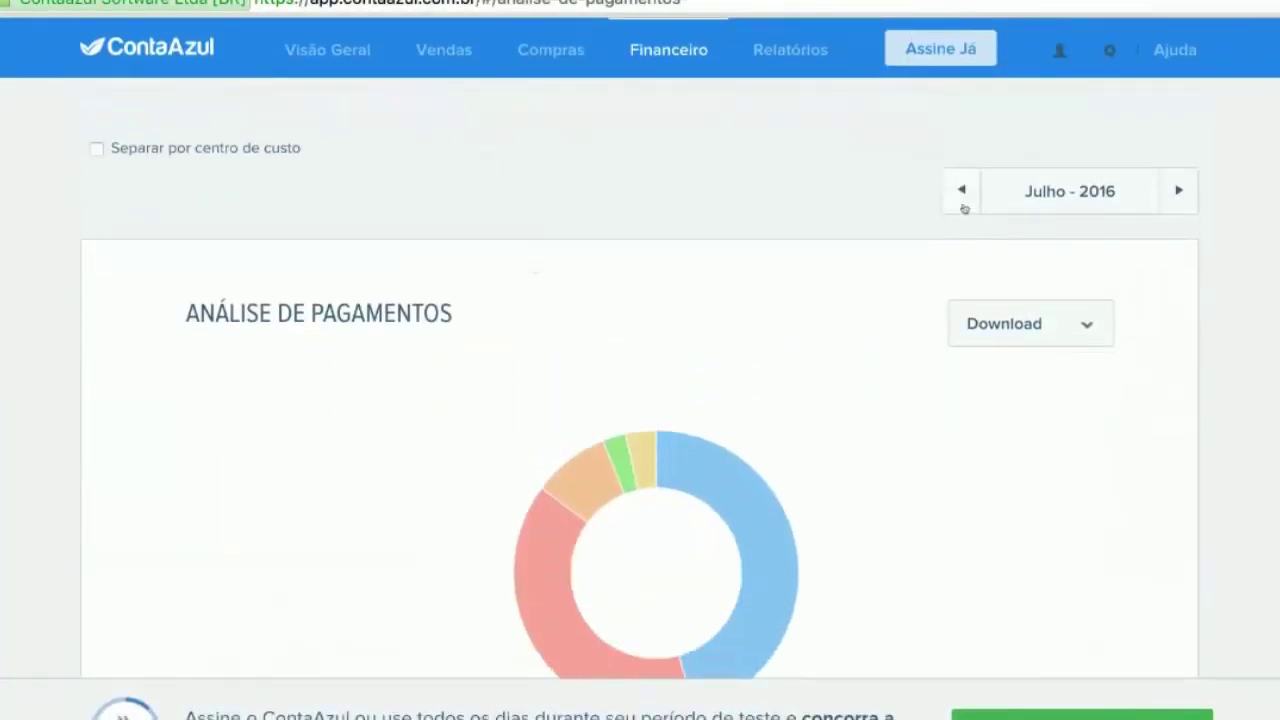
click(964, 208)
scroll(823, 263, down, 5)
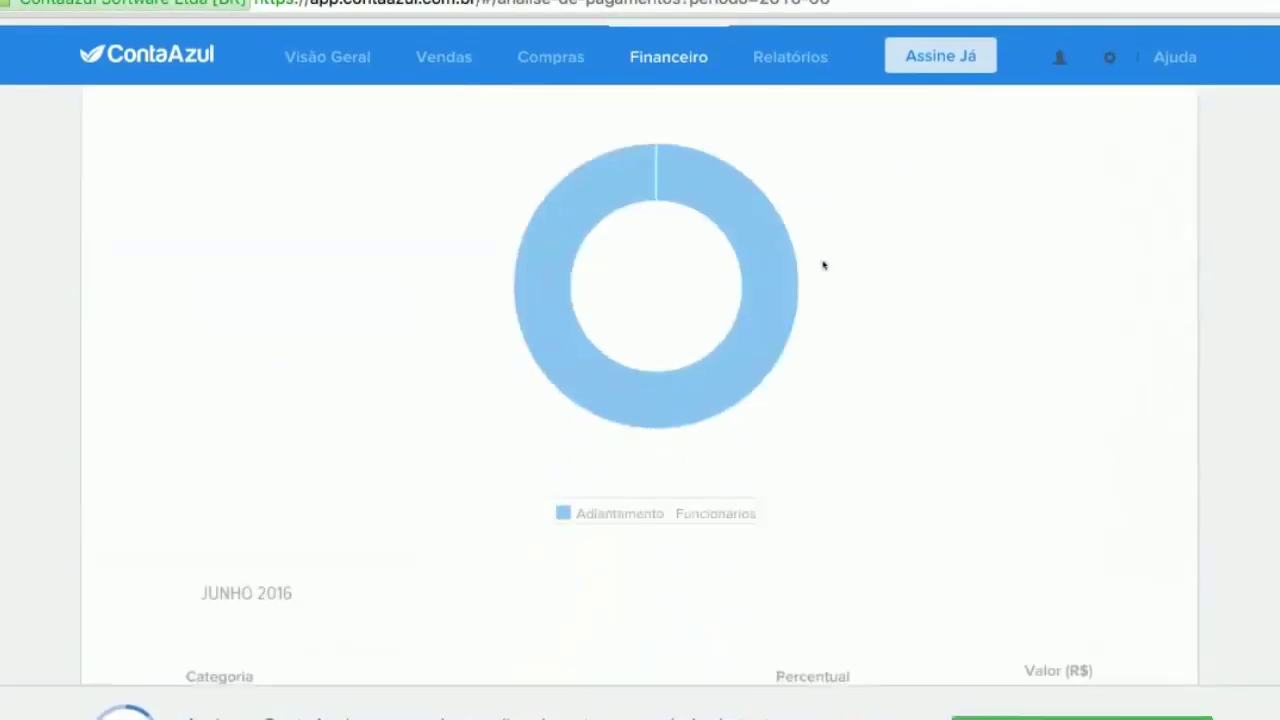
scroll(823, 267, down, 1)
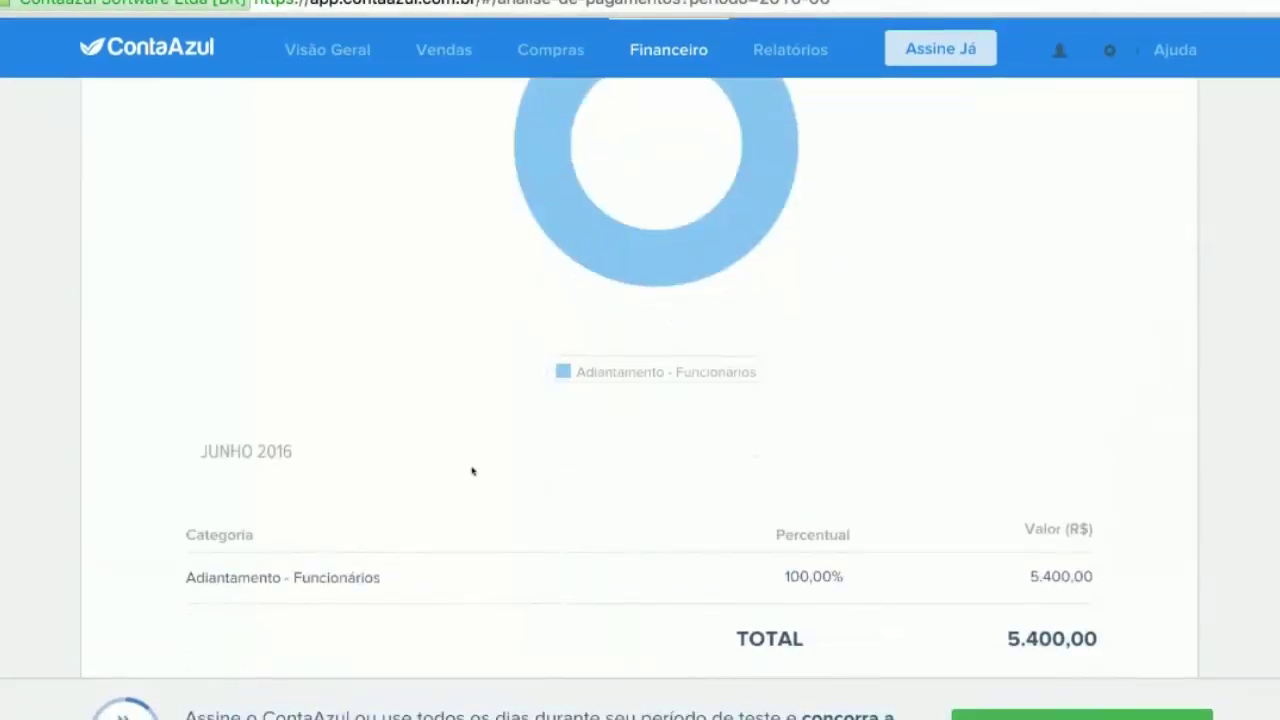
Step: Check the payments analysis for Maio - 2016, and return to Julho - 2016 to review its category table
scroll(472, 471, up, 6)
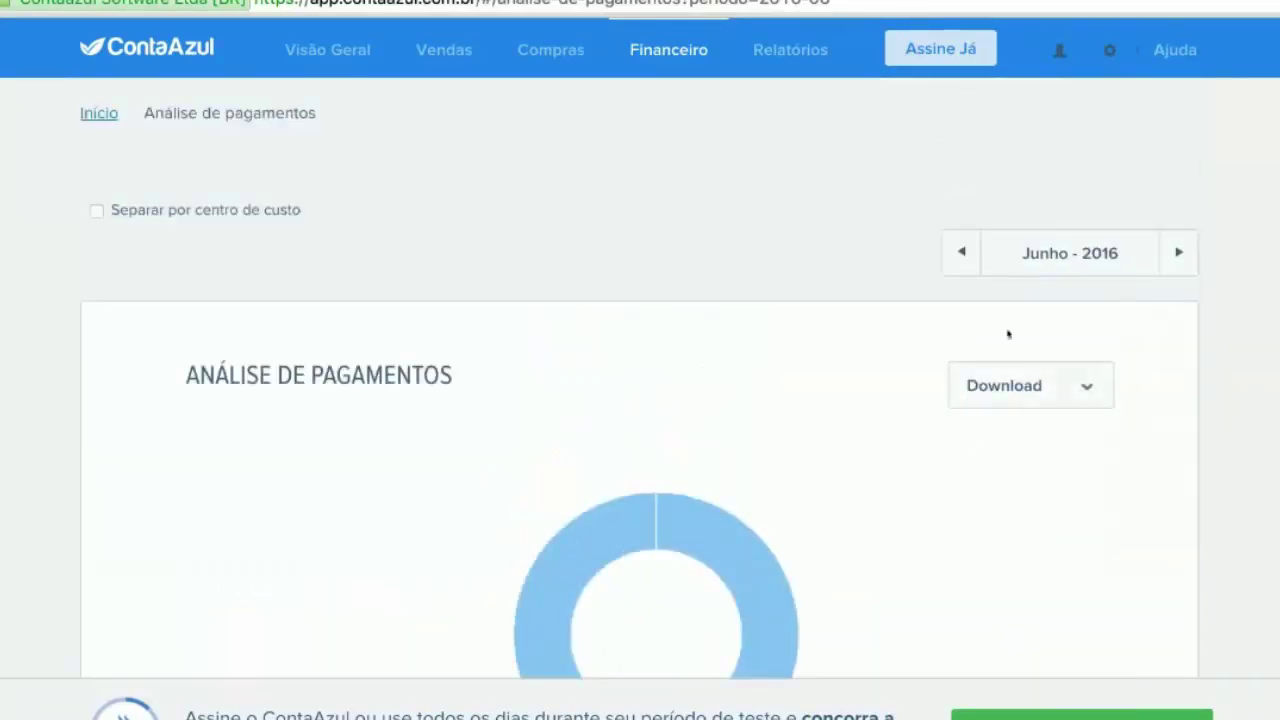
click(961, 256)
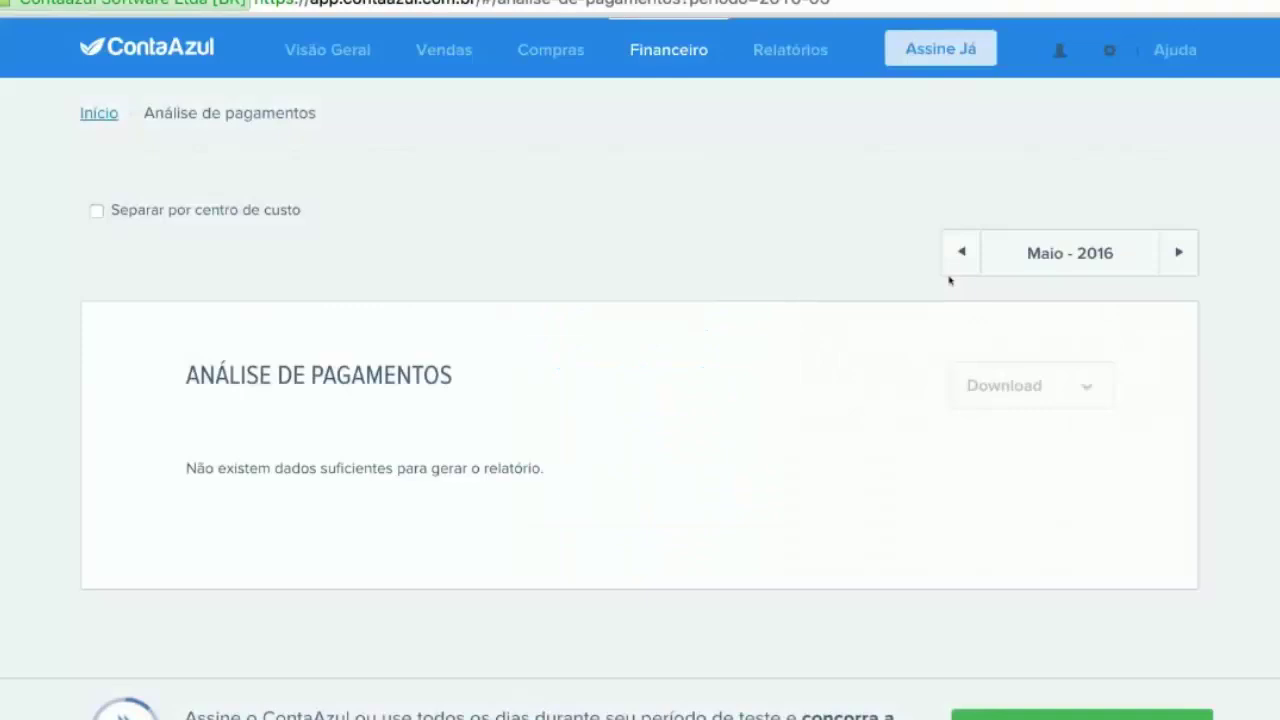
double_click(1175, 254)
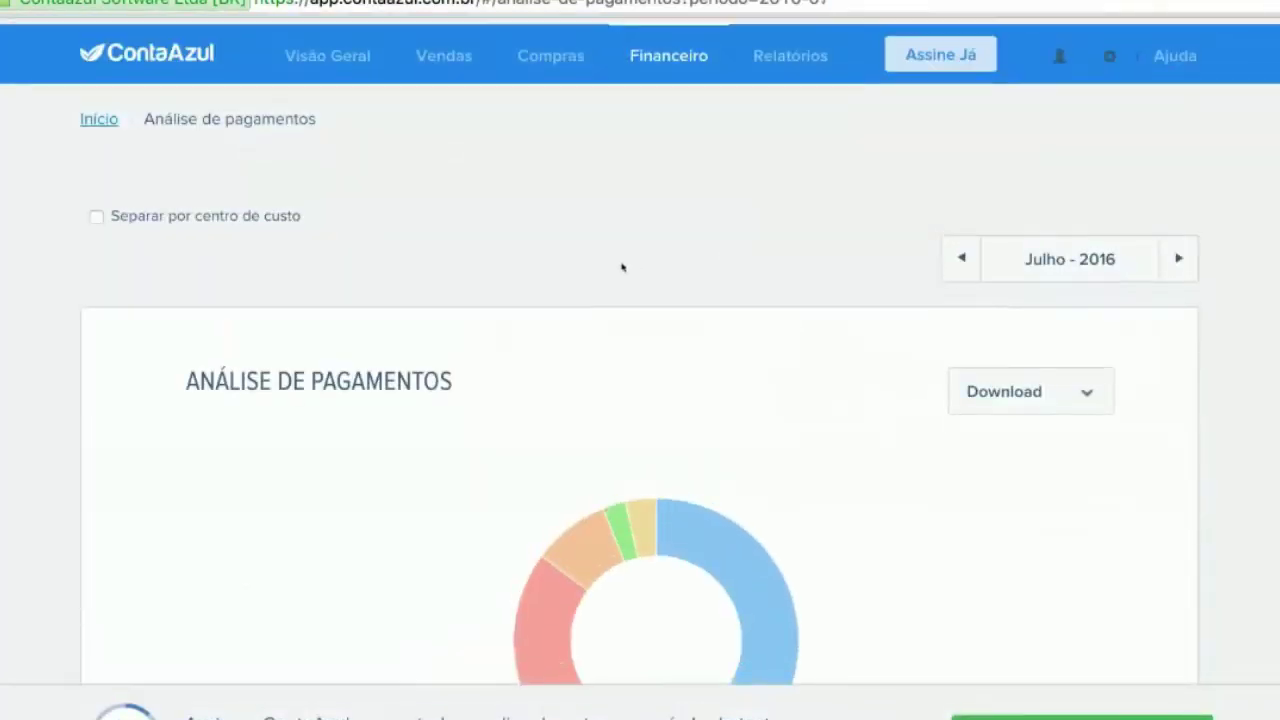
scroll(126, 289, down, 5)
scroll(72, 300, down, 2)
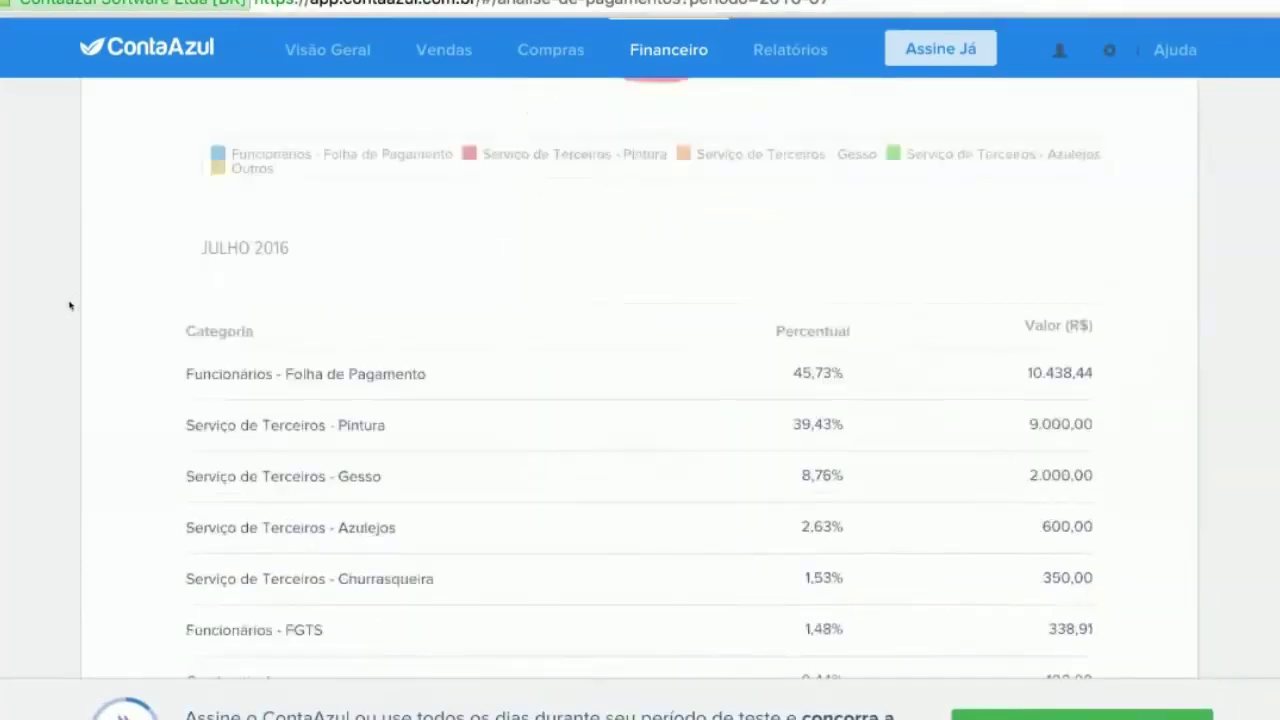
scroll(72, 302, up, 10)
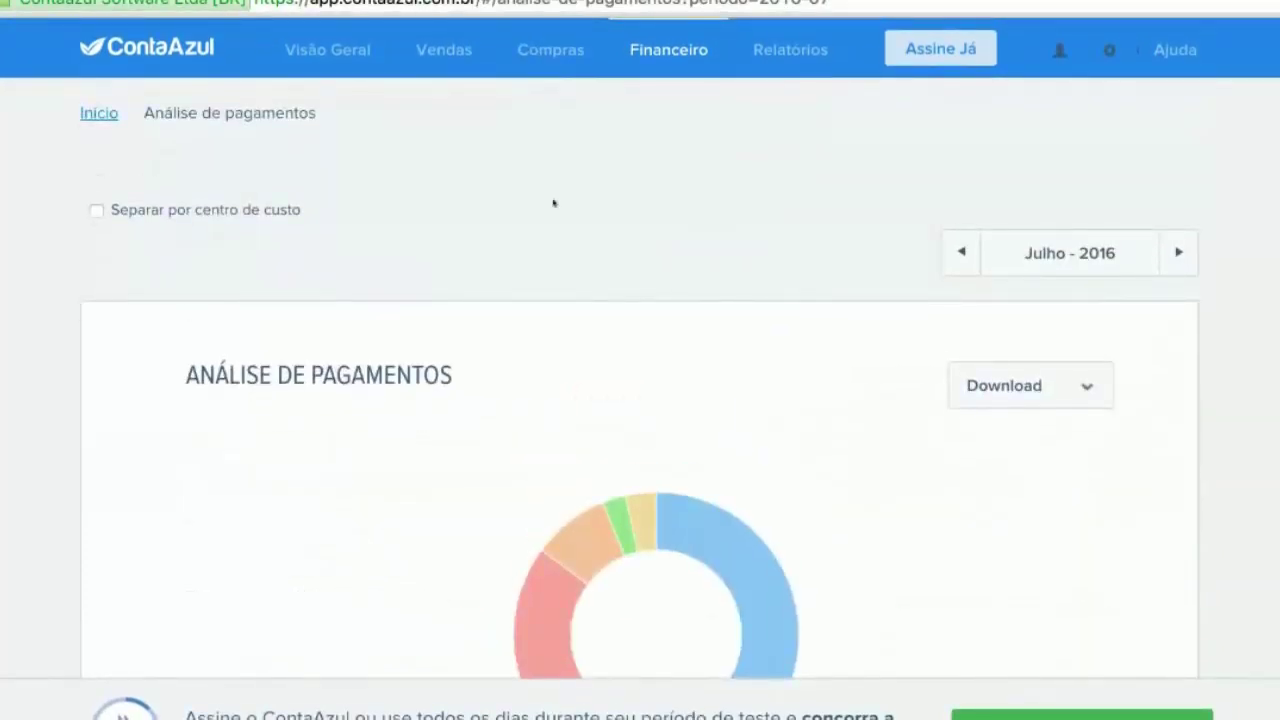
Step: Open the Análise de recebimentos report and review its Julho - 2016 chart and receipt categories
click(810, 70)
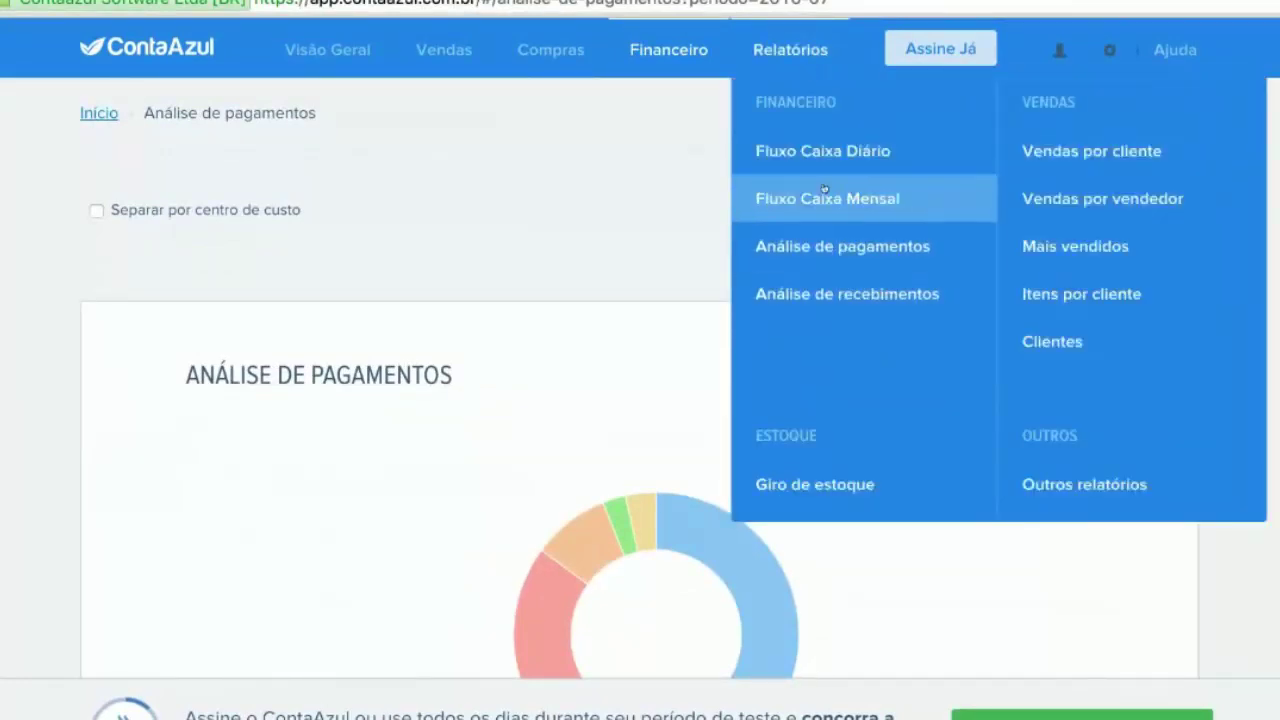
click(812, 302)
scroll(807, 339, down, 3)
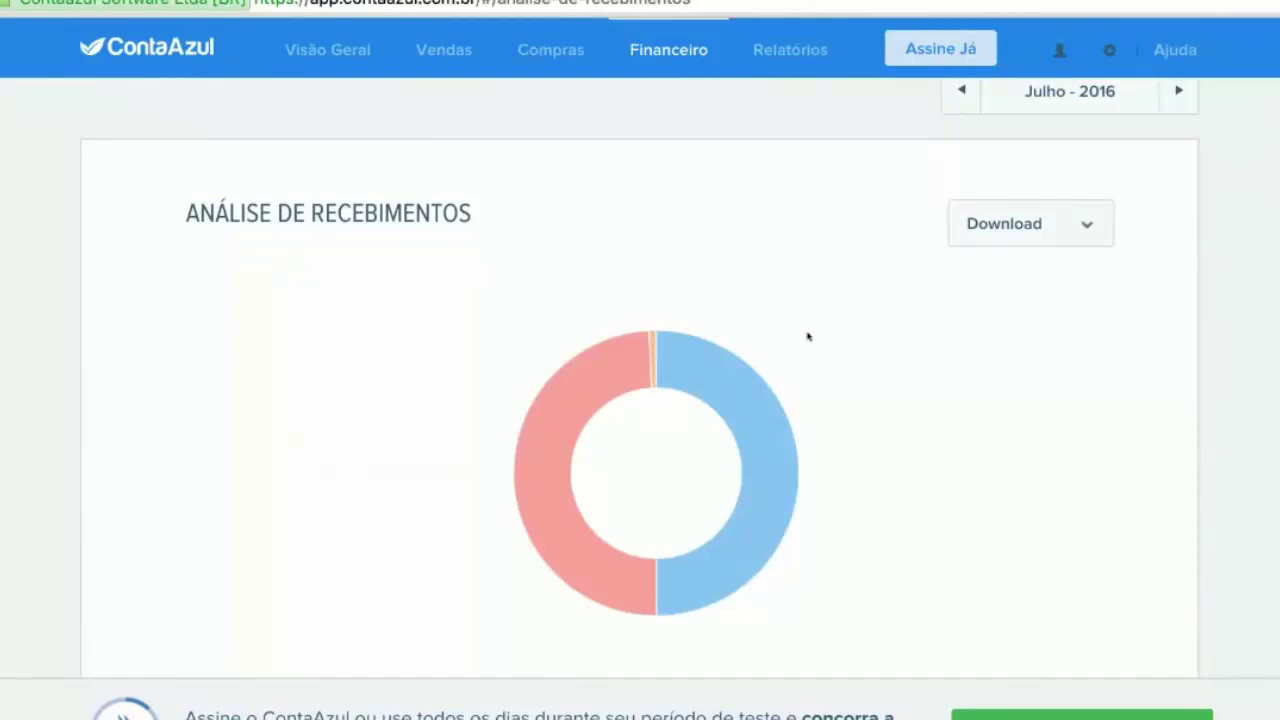
scroll(808, 337, down, 9)
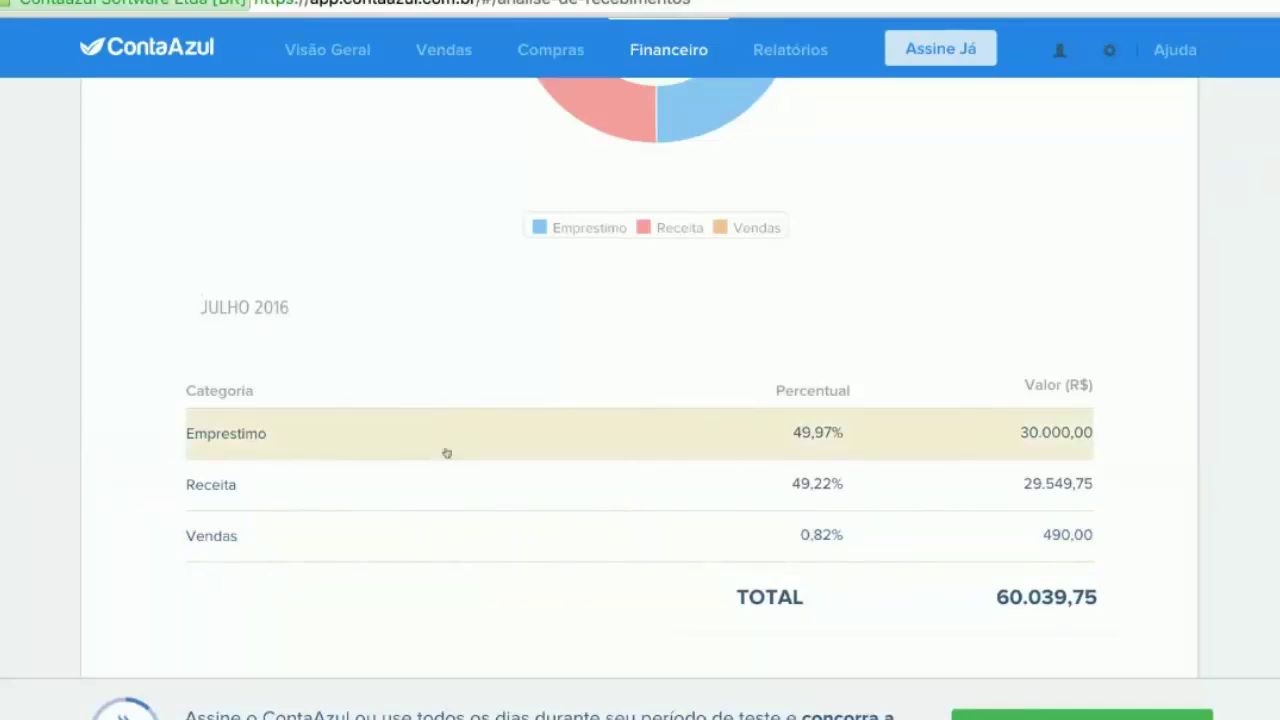
Step: Show the available download formats of the receipts analysis report
scroll(480, 292, up, 6)
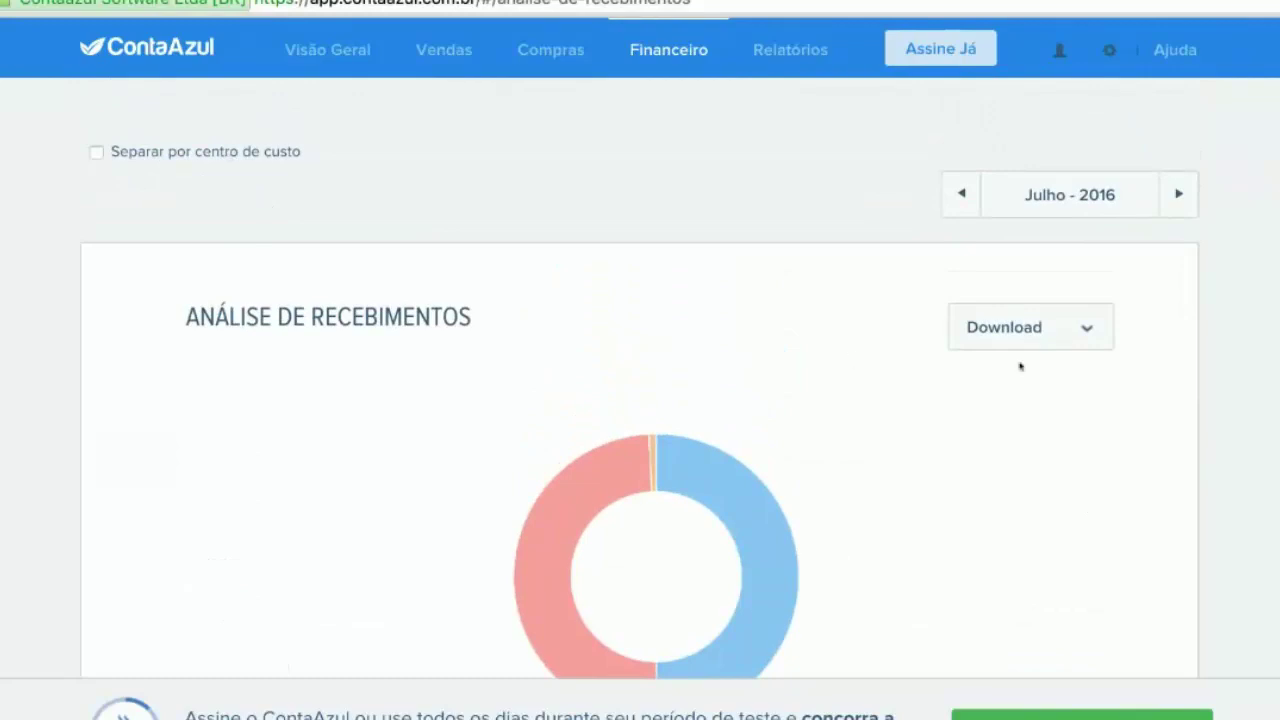
click(1104, 346)
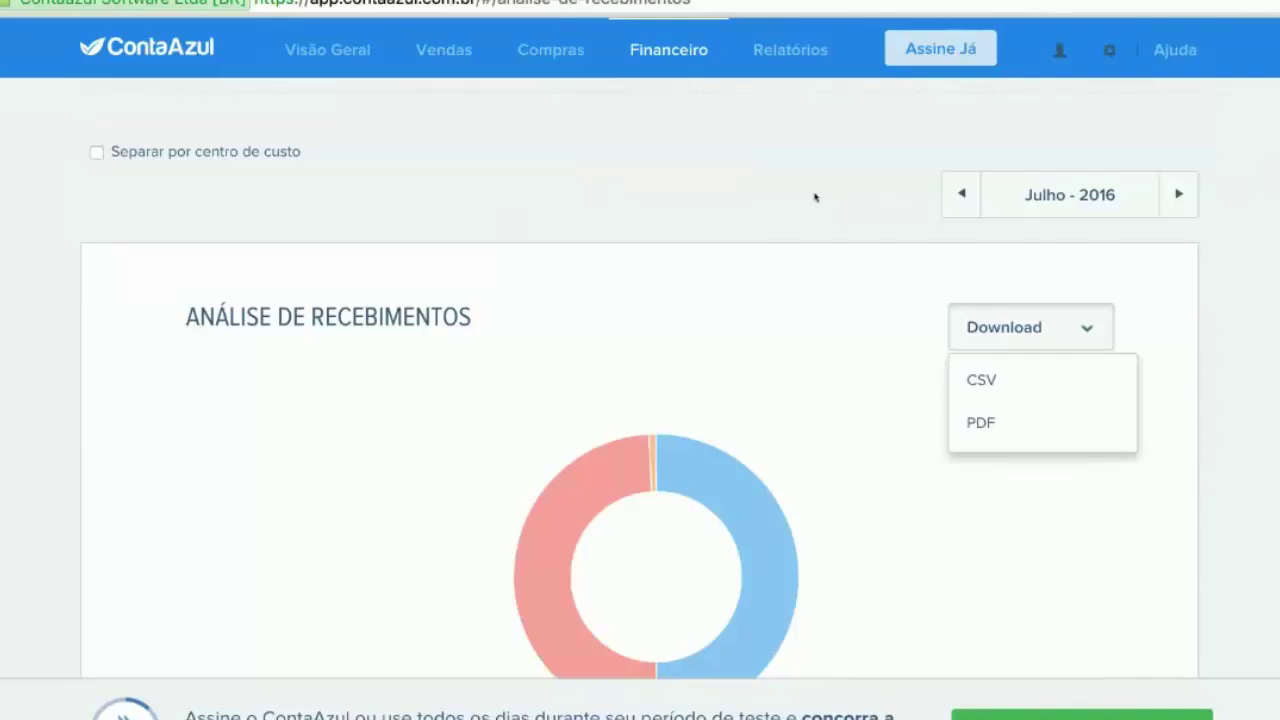
Step: Open the Vendas por cliente report and inspect the sales values of the customer bars in its chart
click(790, 50)
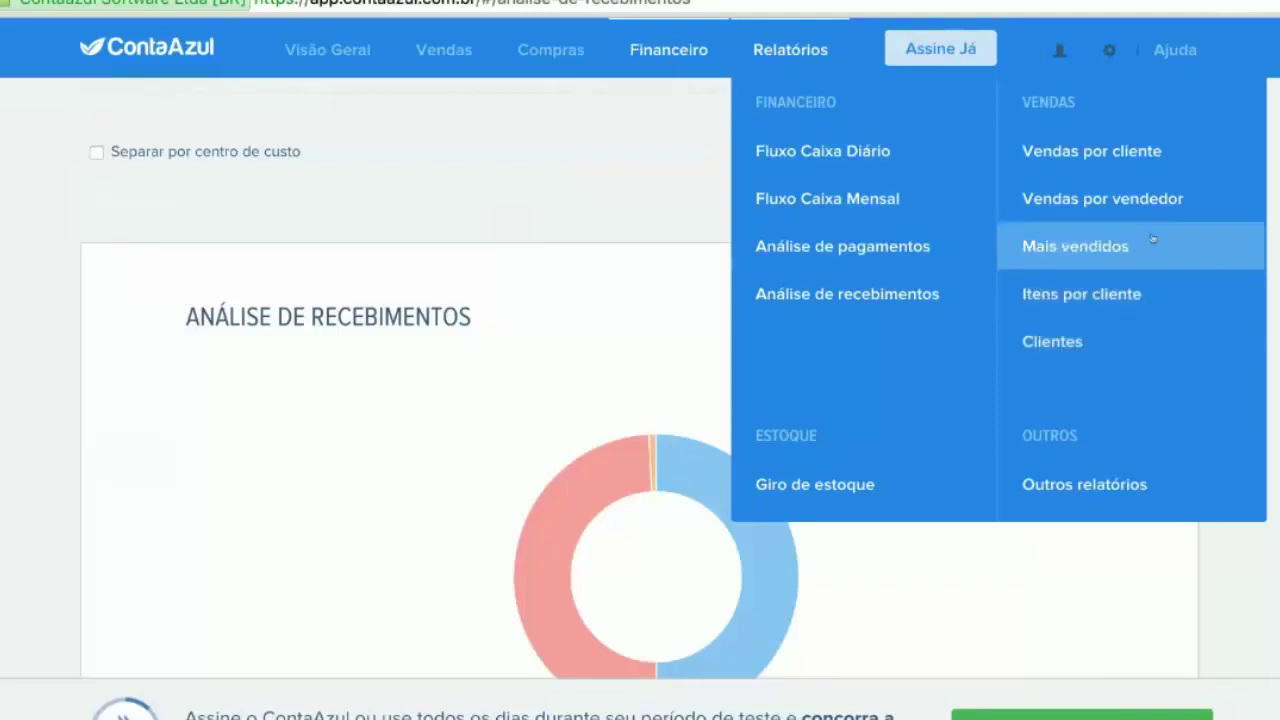
click(1092, 152)
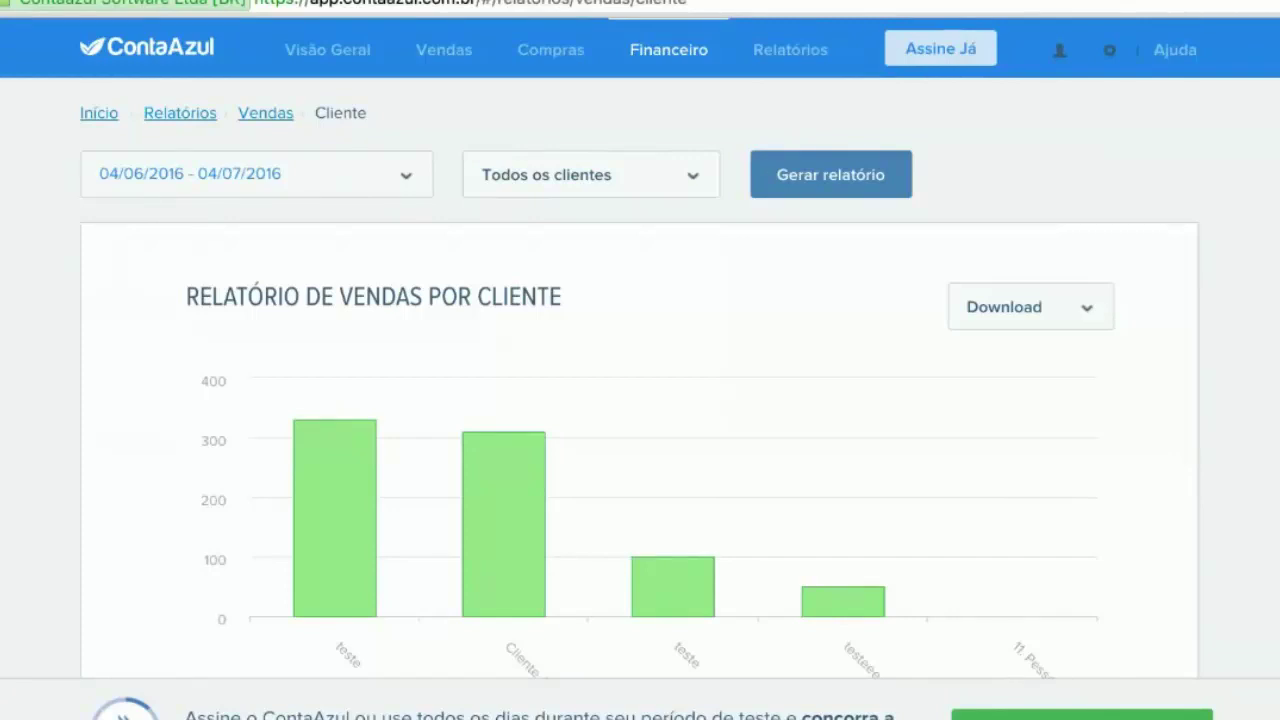
scroll(640, 400, down, 3)
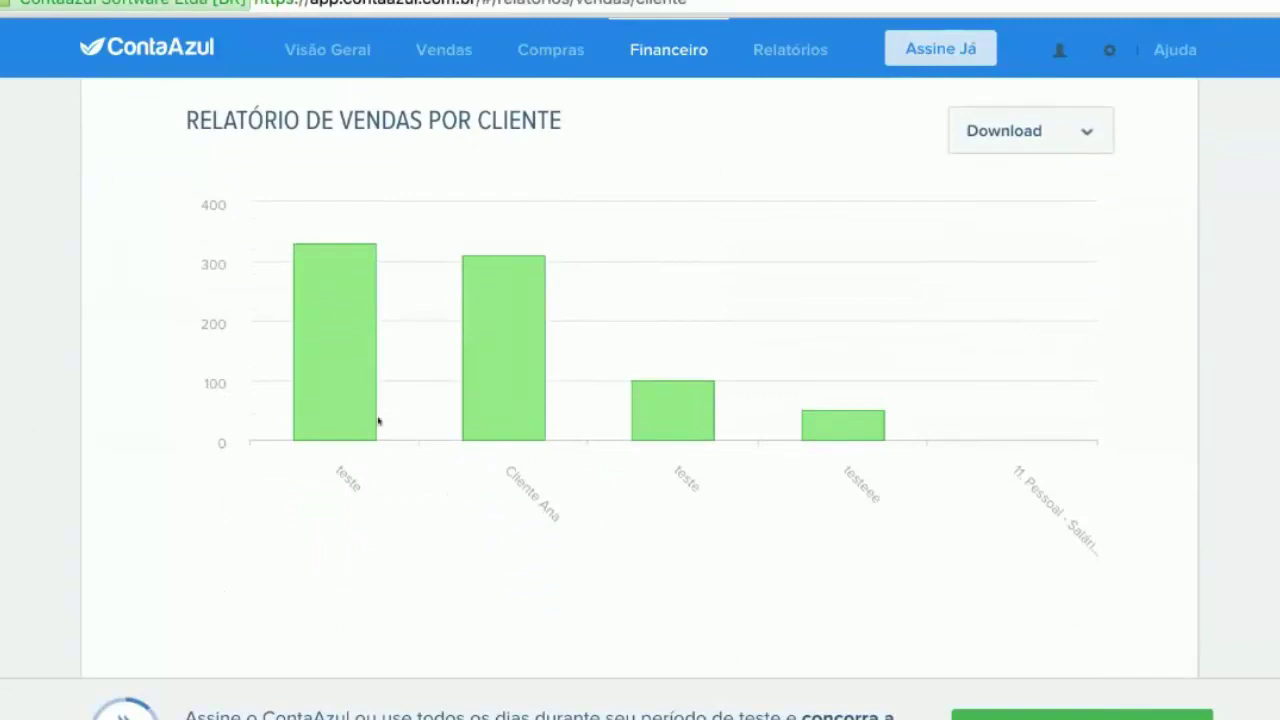
mouse_move(691, 407)
mouse_move(857, 438)
mouse_move(349, 429)
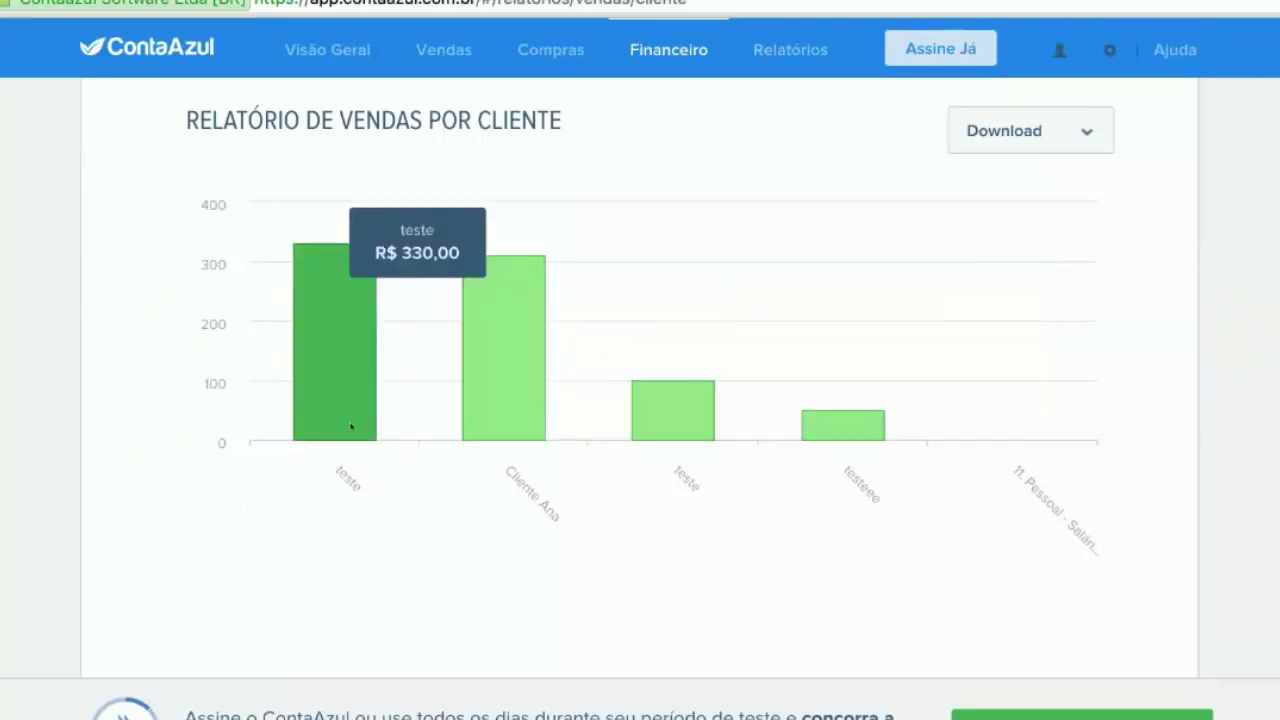
scroll(350, 428, down, 1)
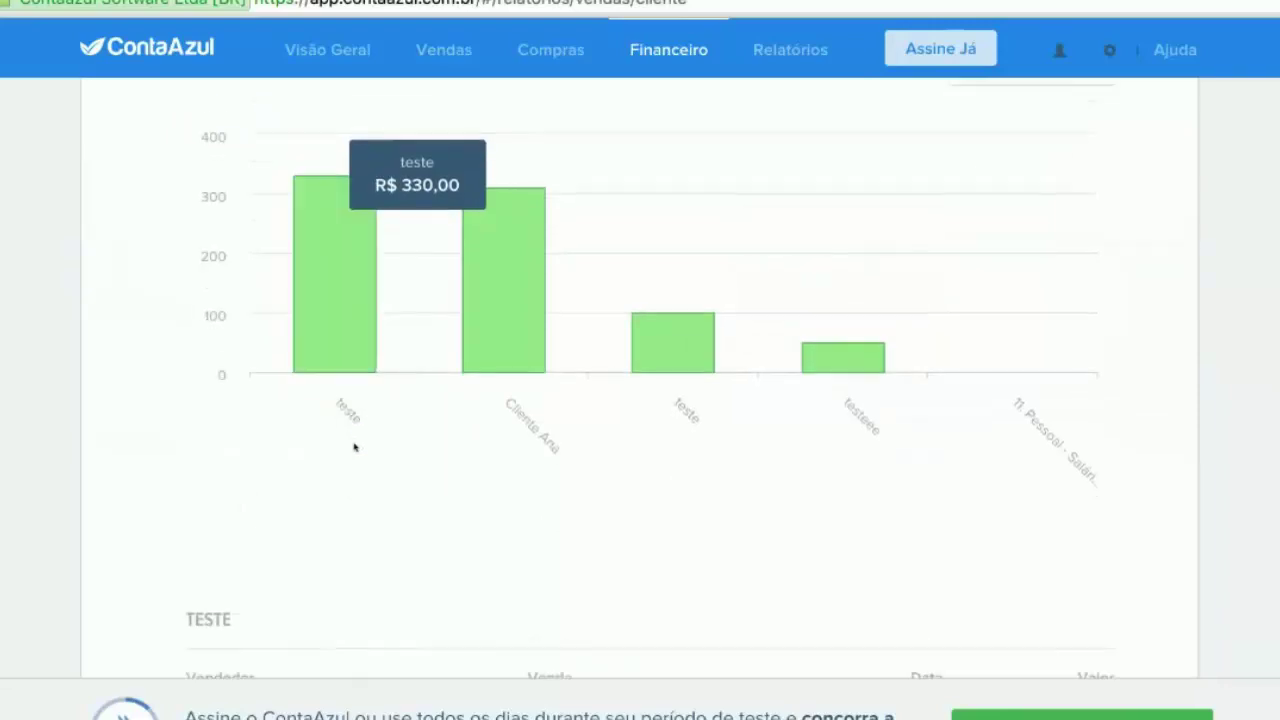
Step: Generate the sales by customer report for all periods with the Mostrar todos option, keeping Todos os clientes
scroll(354, 443, up, 3)
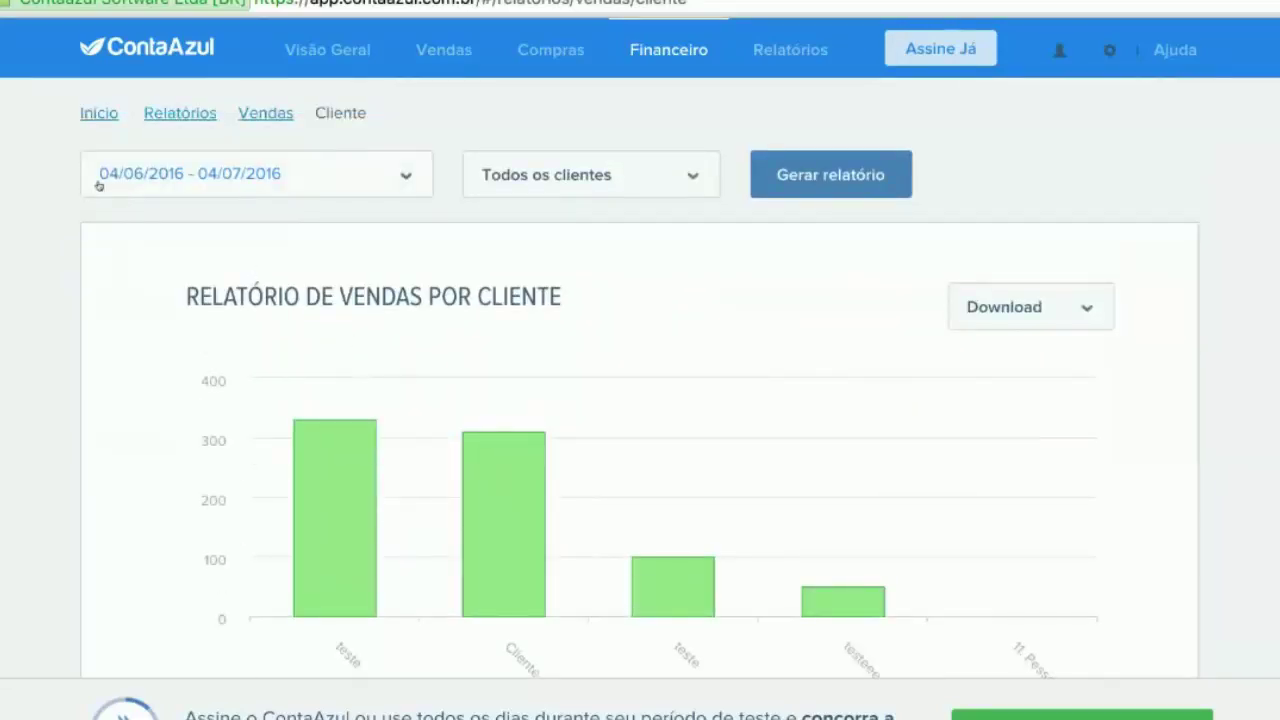
click(252, 178)
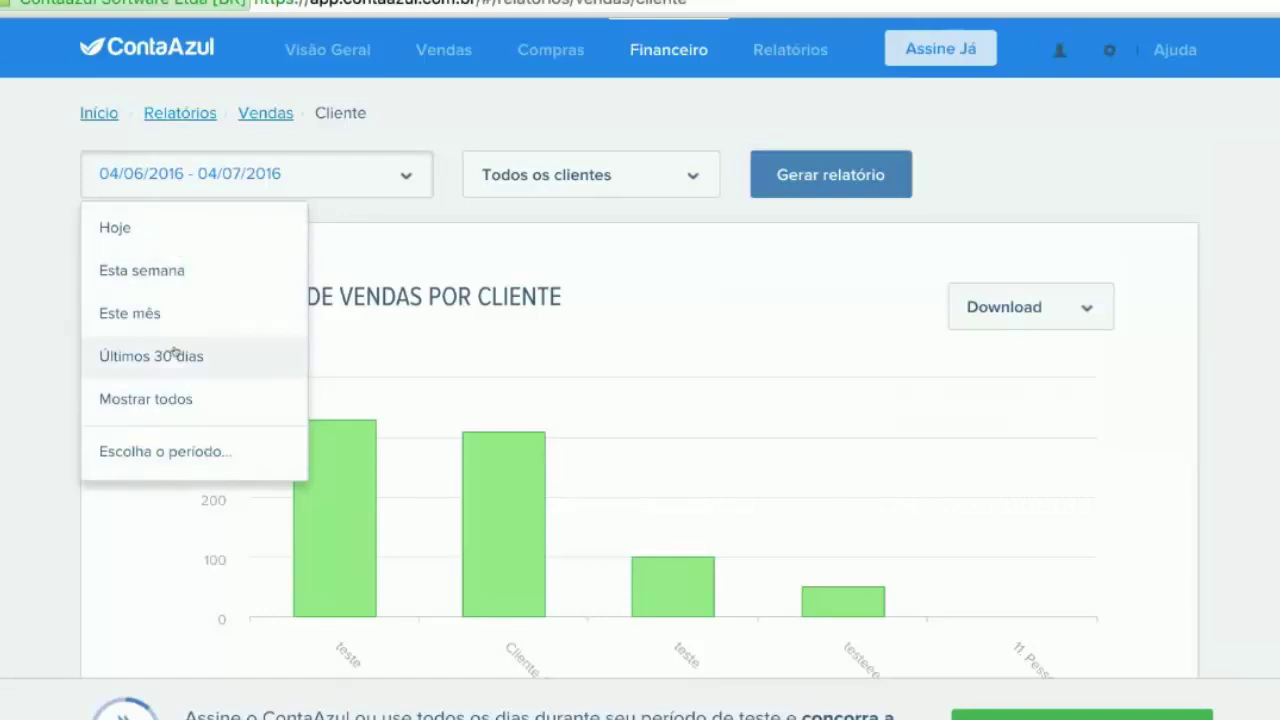
click(184, 401)
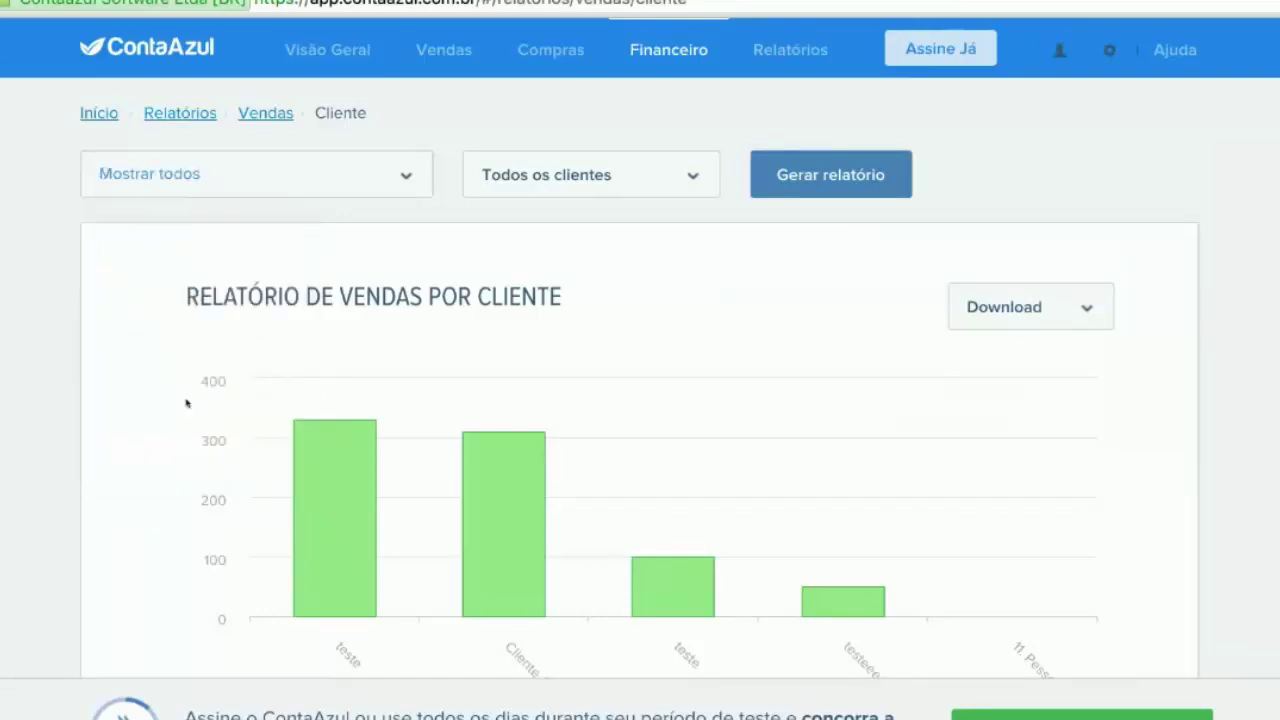
click(836, 183)
click(836, 183)
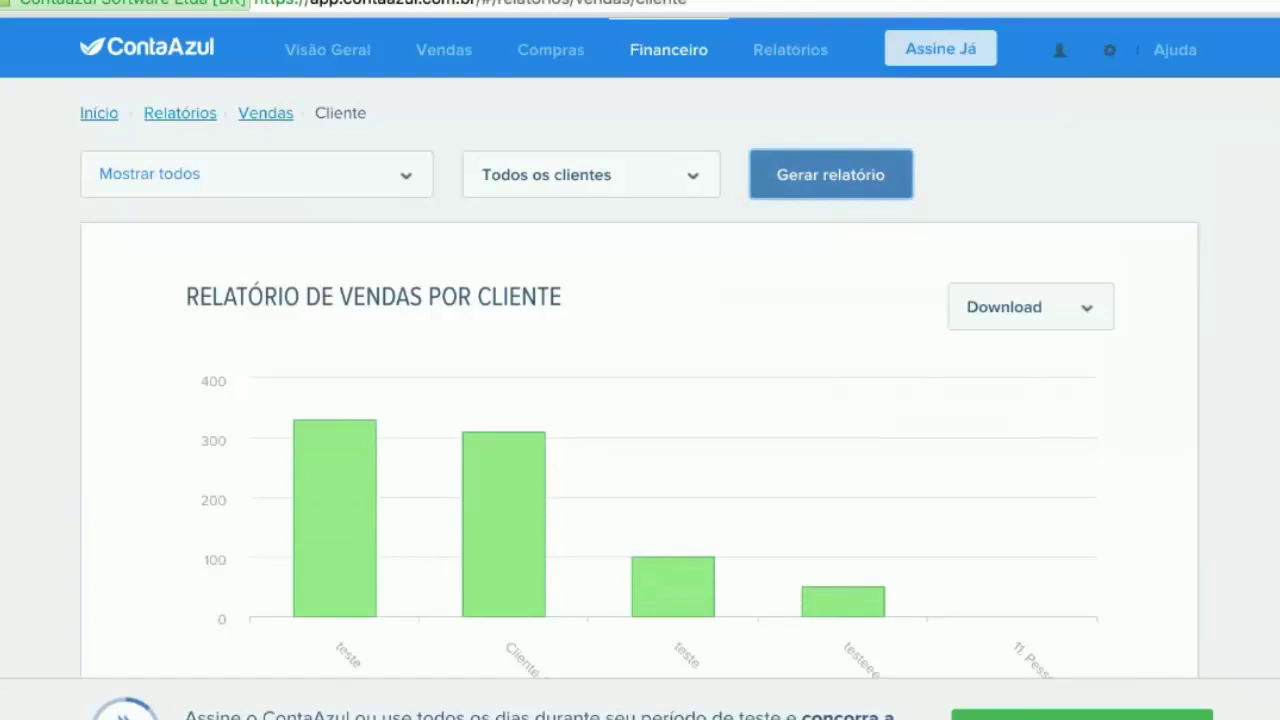
Step: Review the customer chart and each customer's sales table down to the Total Geral row
scroll(309, 397, down, 3)
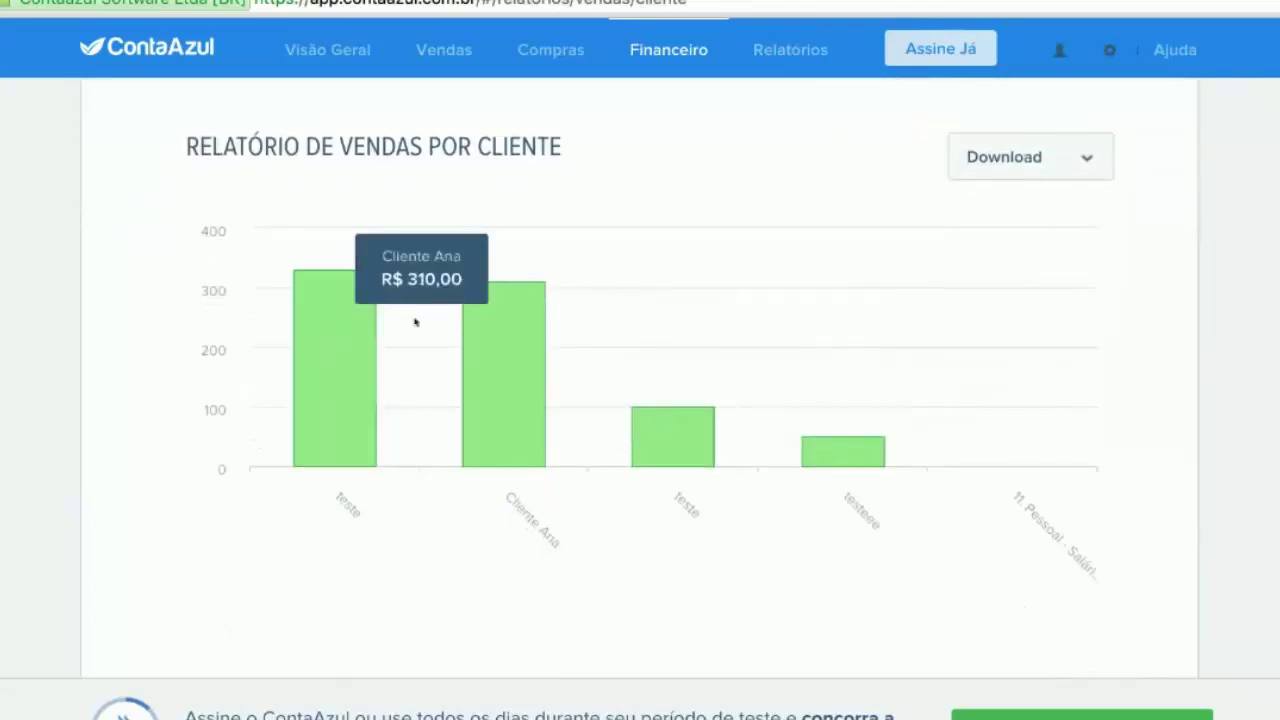
mouse_move(697, 437)
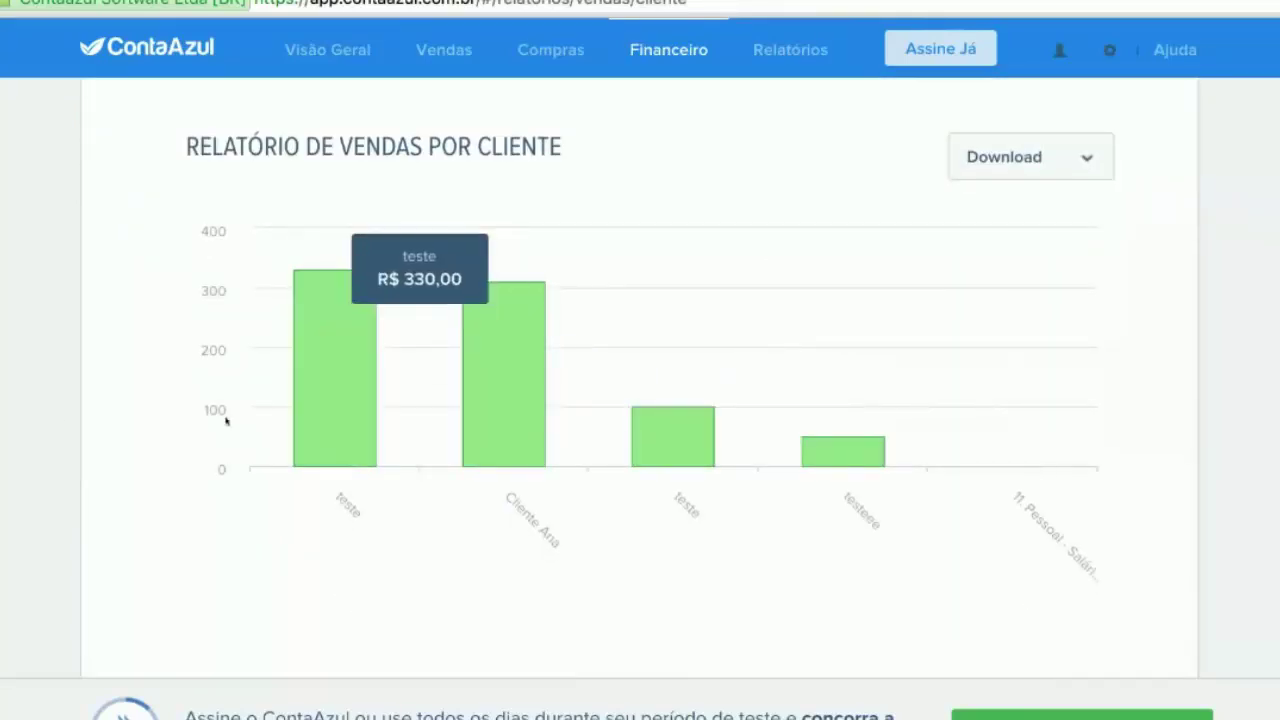
scroll(335, 330, down, 3)
scroll(640, 400, down, 5)
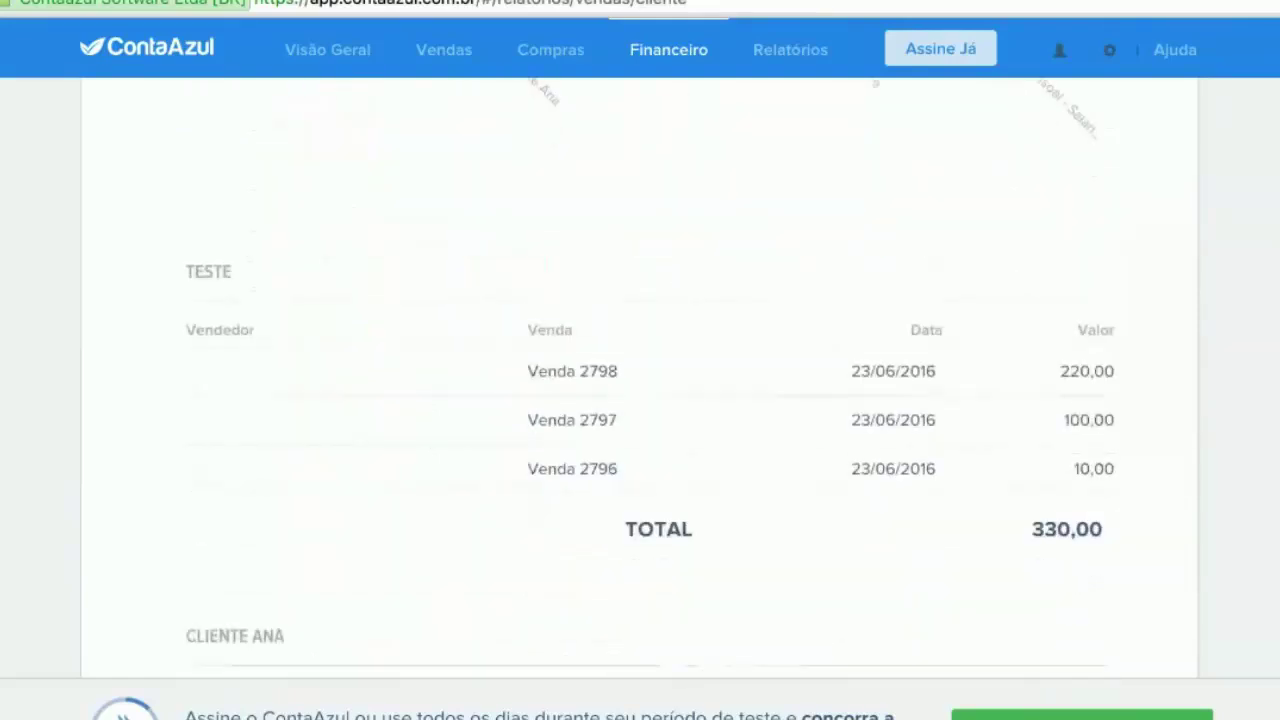
scroll(640, 400, down, 2)
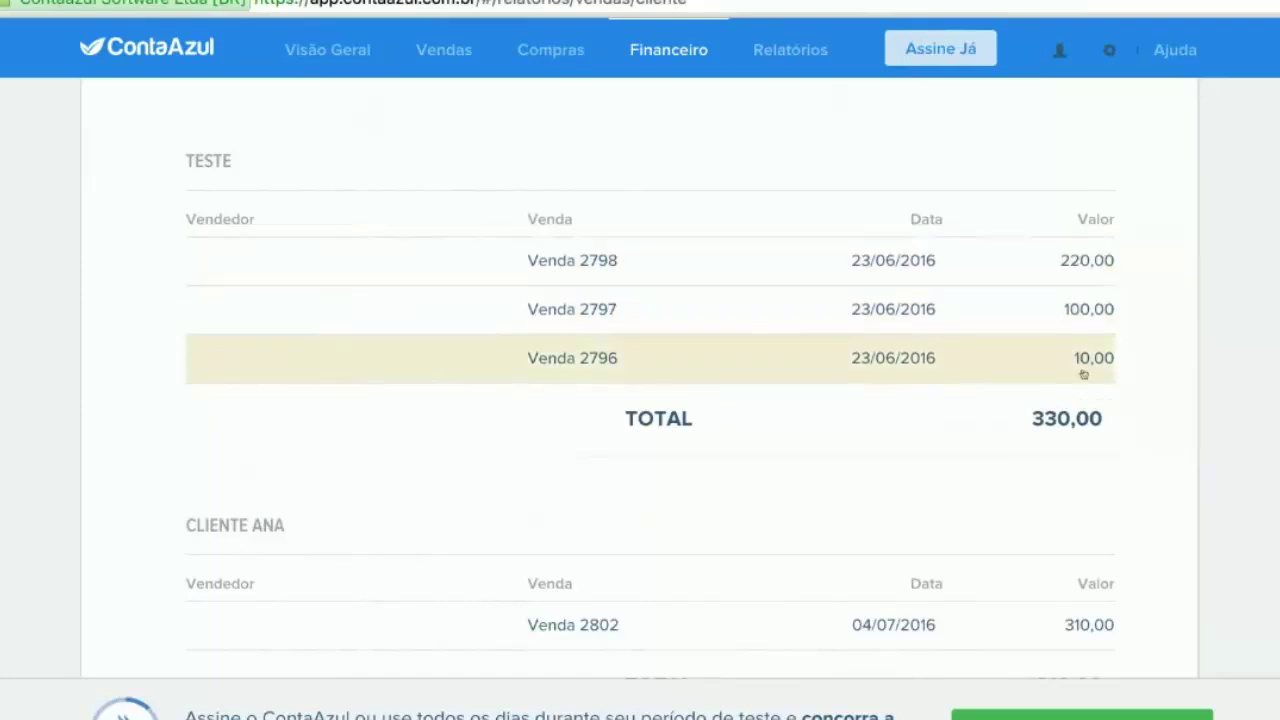
scroll(1113, 383, down, 5)
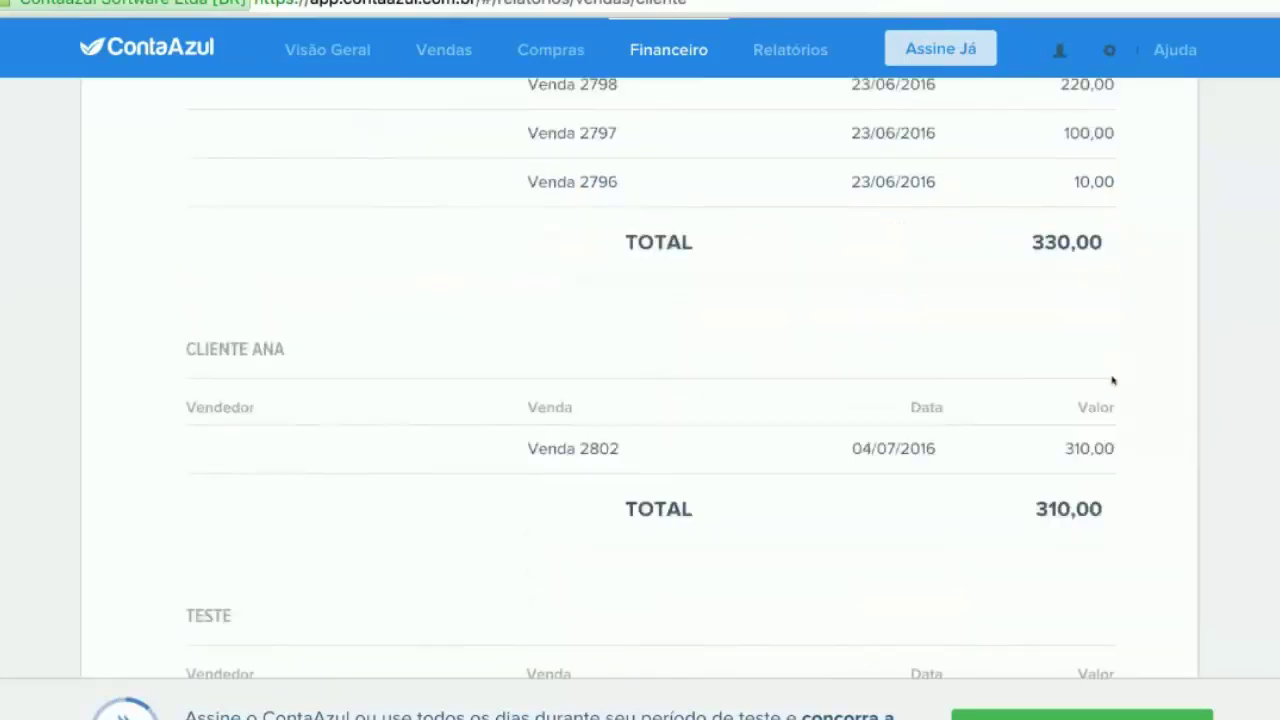
scroll(356, 401, down, 15)
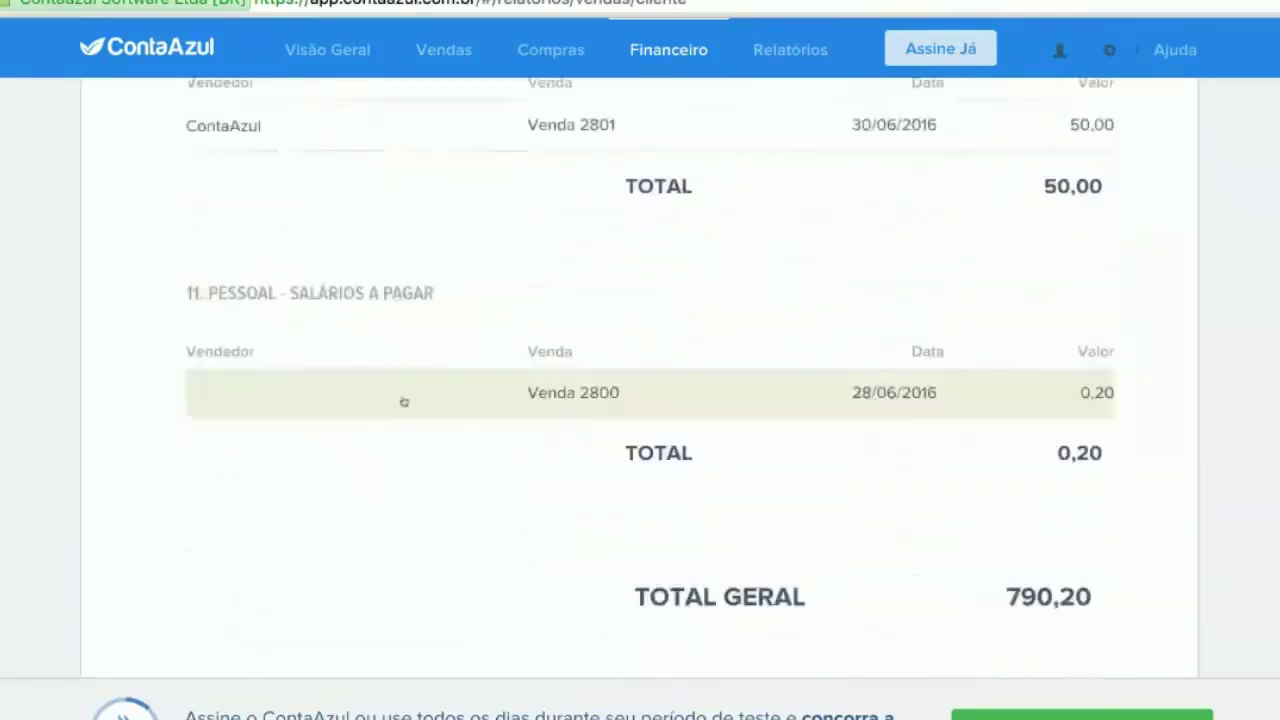
scroll(364, 349, up, 5)
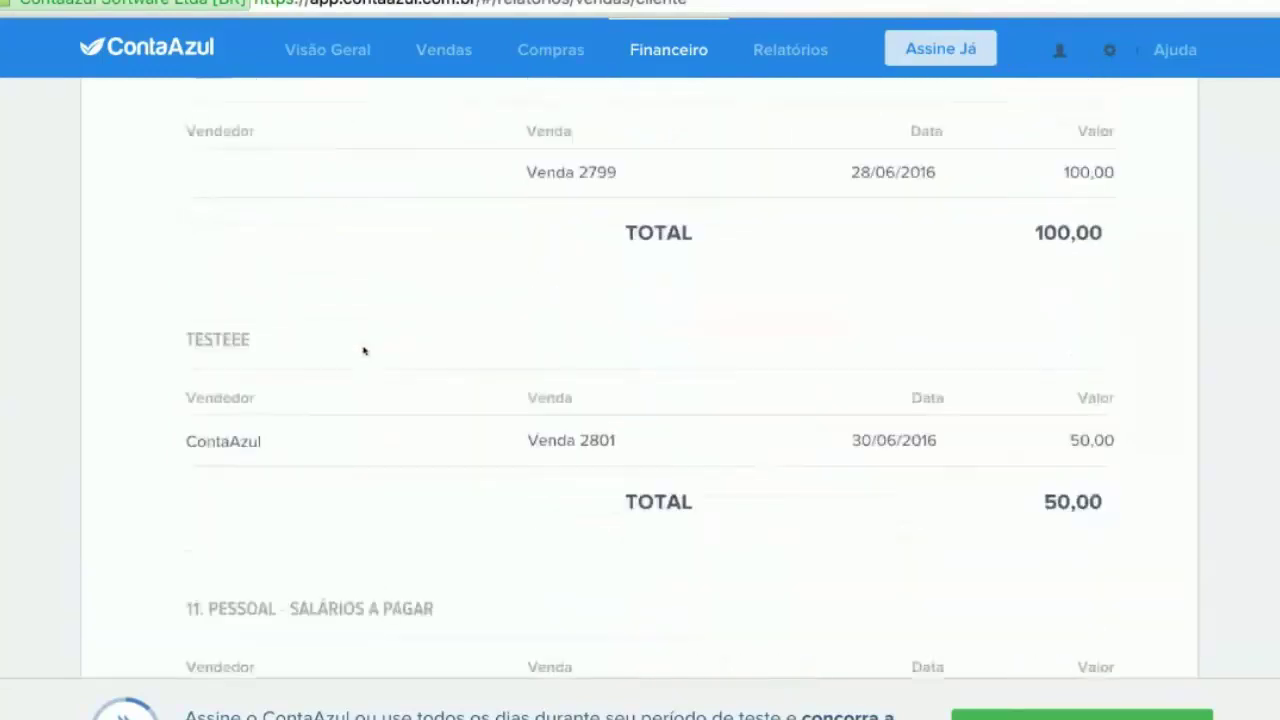
scroll(367, 350, up, 6)
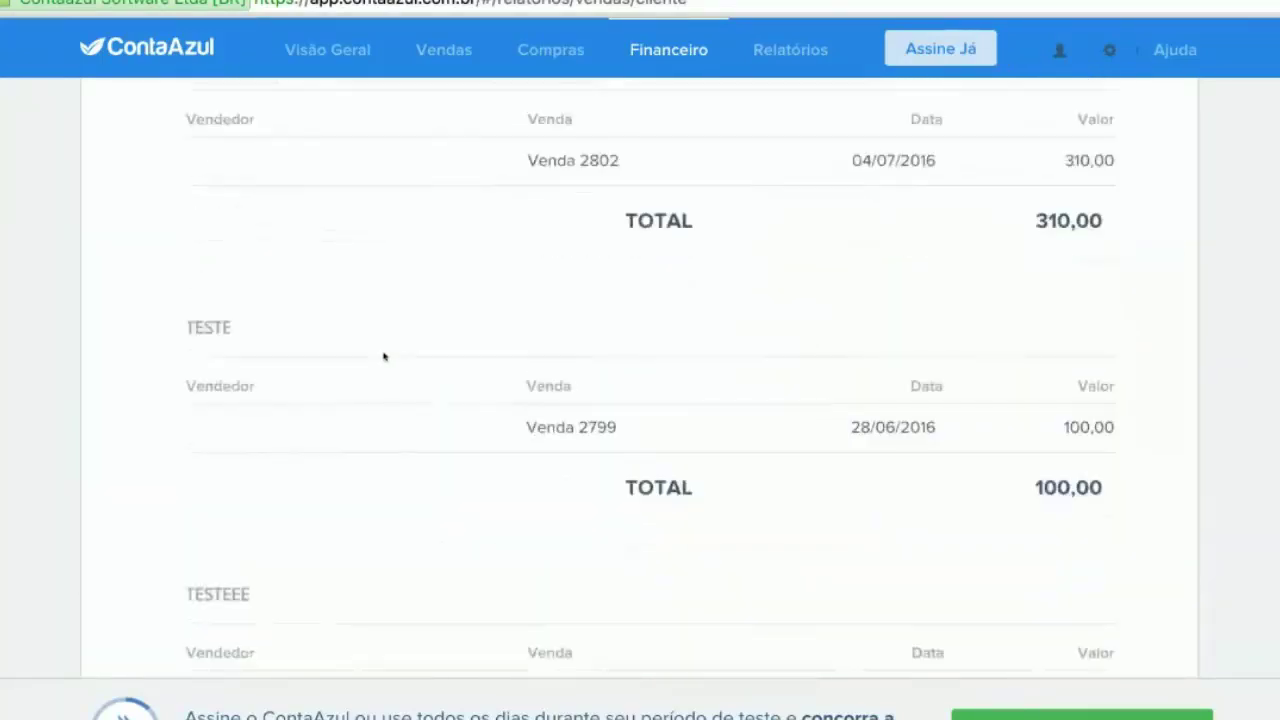
scroll(388, 357, up, 8)
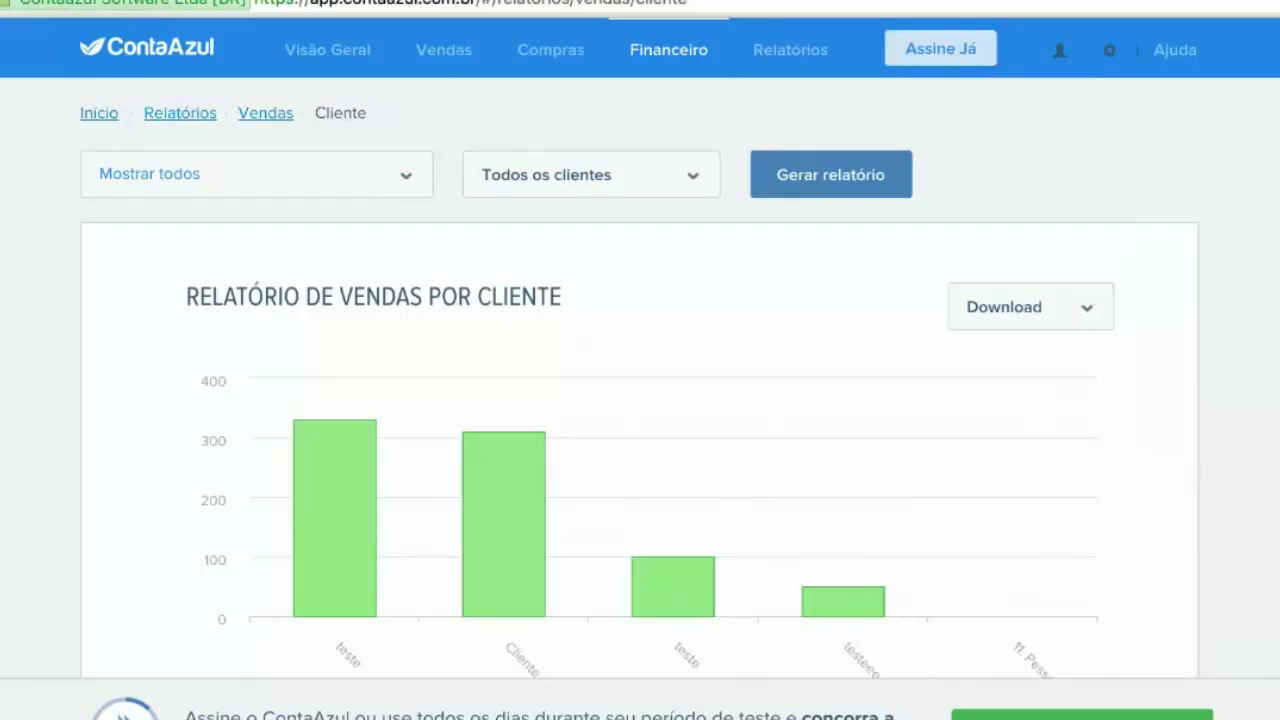
Step: Show the available download formats of the sales by customer report and close the list without downloading
click(1007, 307)
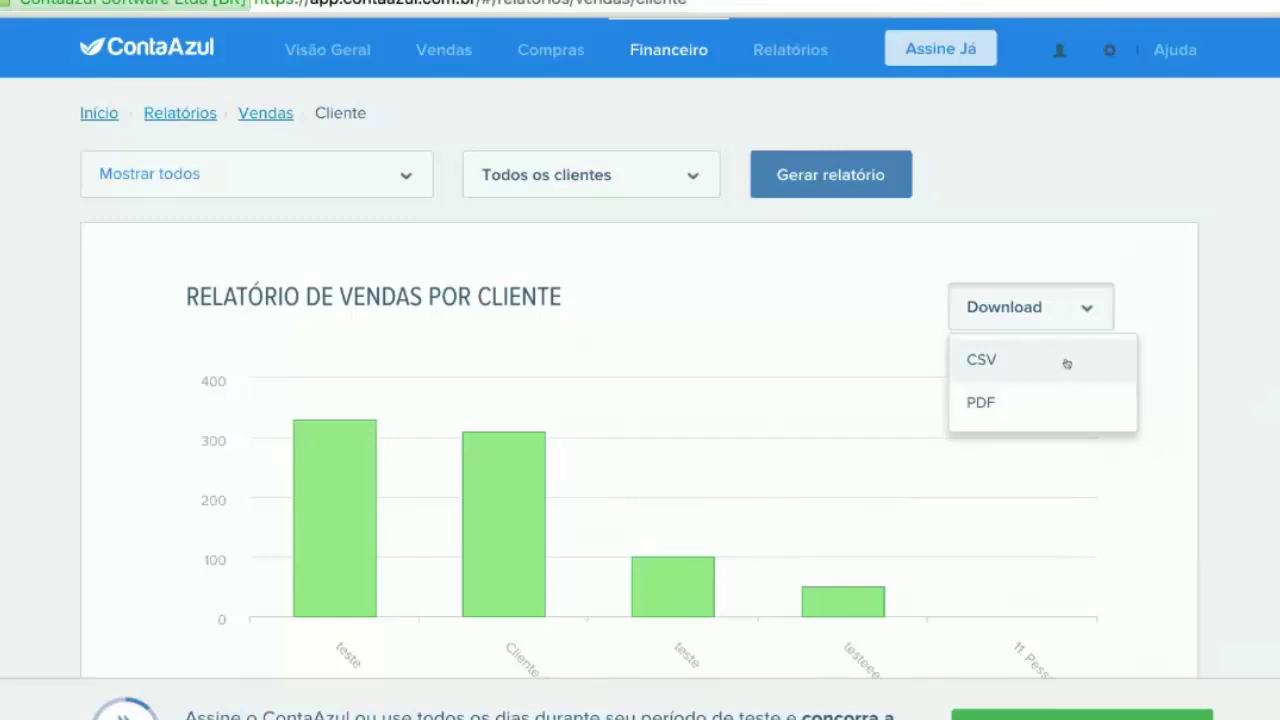
click(1101, 233)
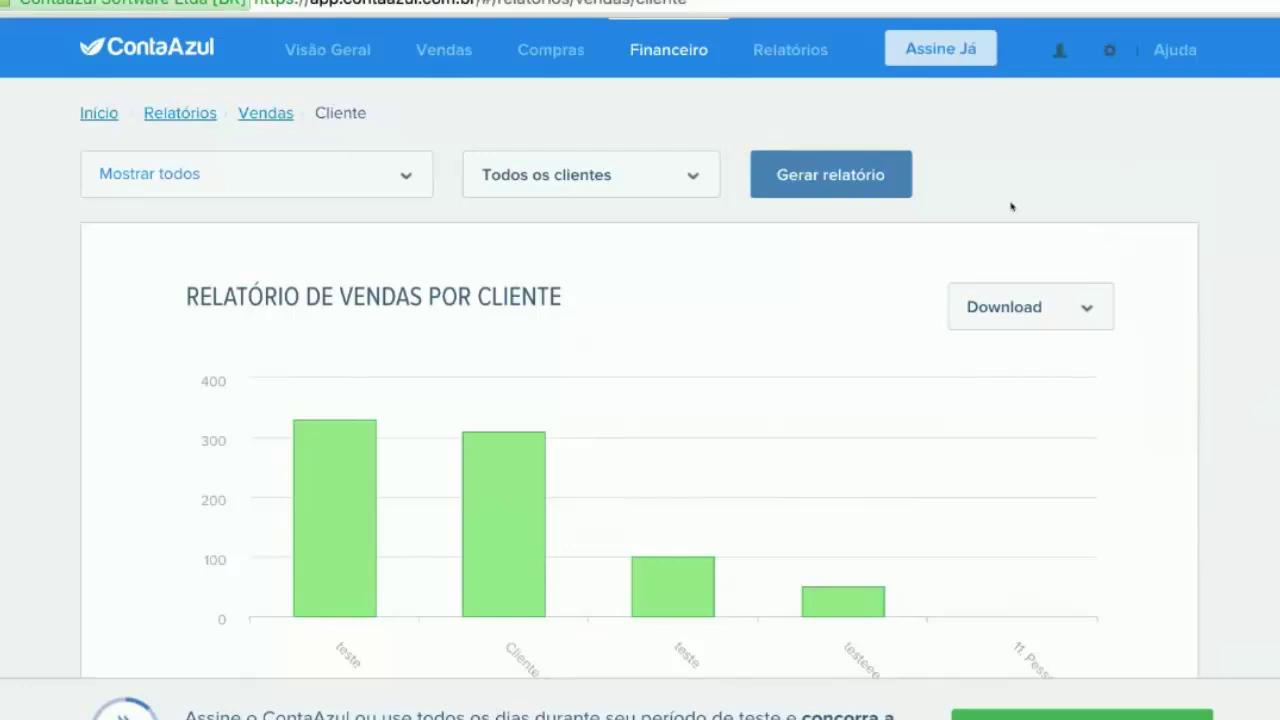
scroll(1174, 246, down, 6)
scroll(1177, 249, up, 5)
scroll(1177, 249, up, 1)
Step: Open the Vendas por vendedor report and inspect the sales values of the ContaAzul and Vendas sem Vendedor bars
mouse_move(797, 72)
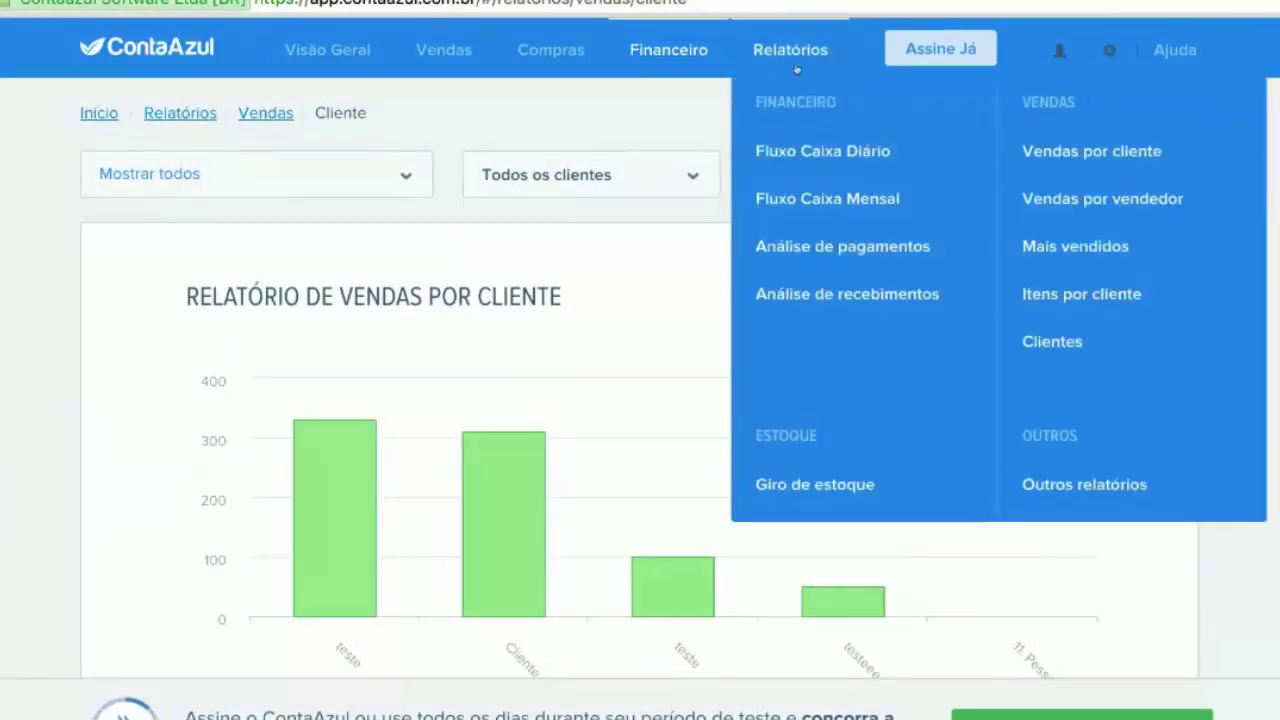
click(1083, 212)
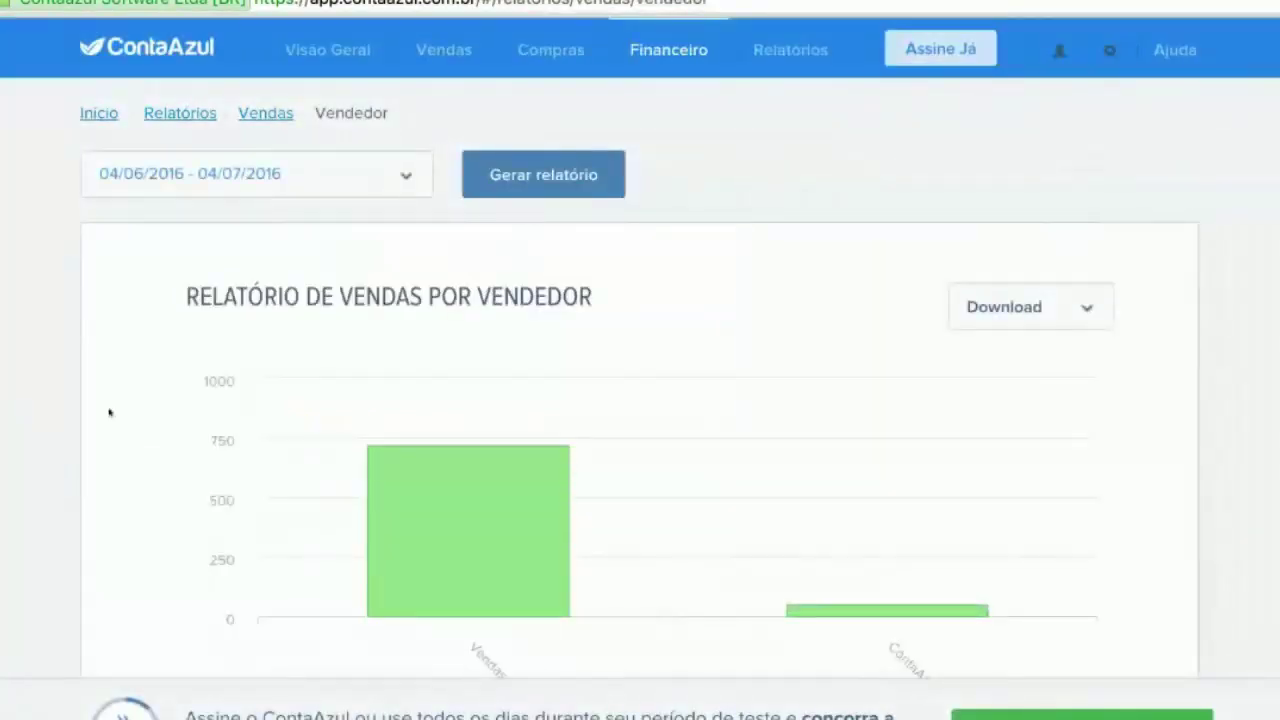
scroll(109, 411, down, 1)
scroll(640, 378, down, 2)
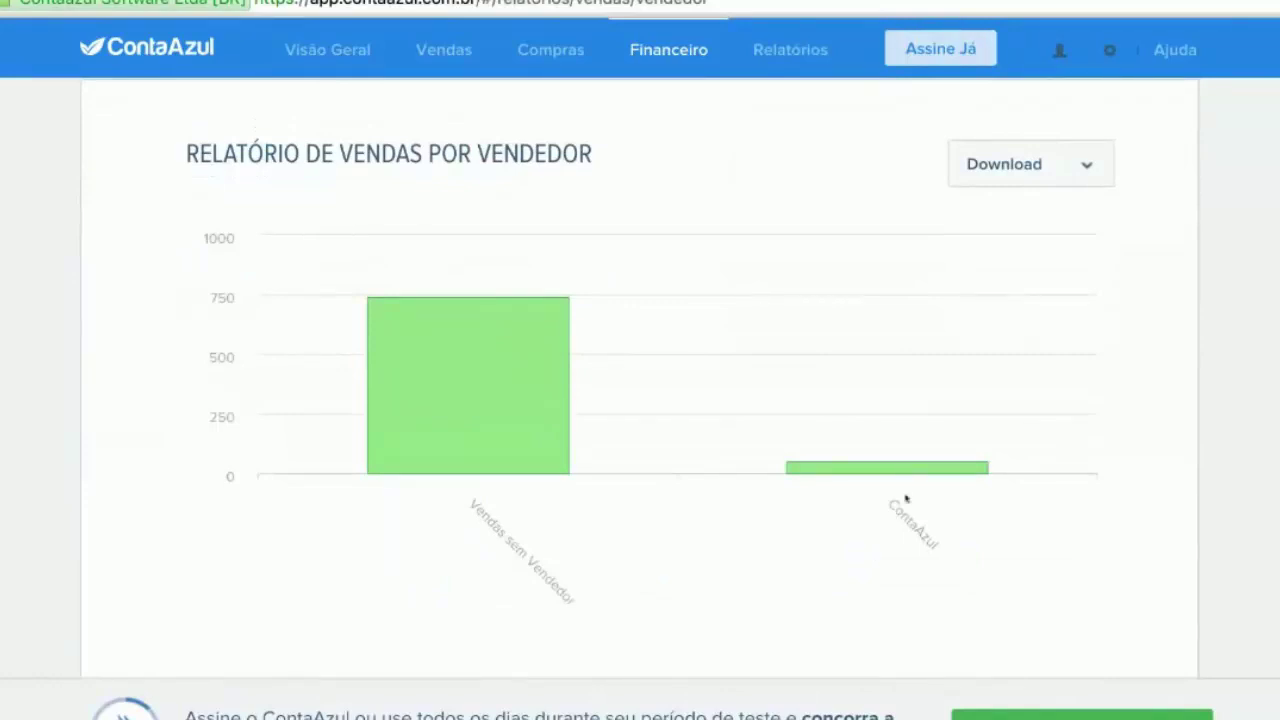
mouse_move(921, 477)
mouse_move(478, 418)
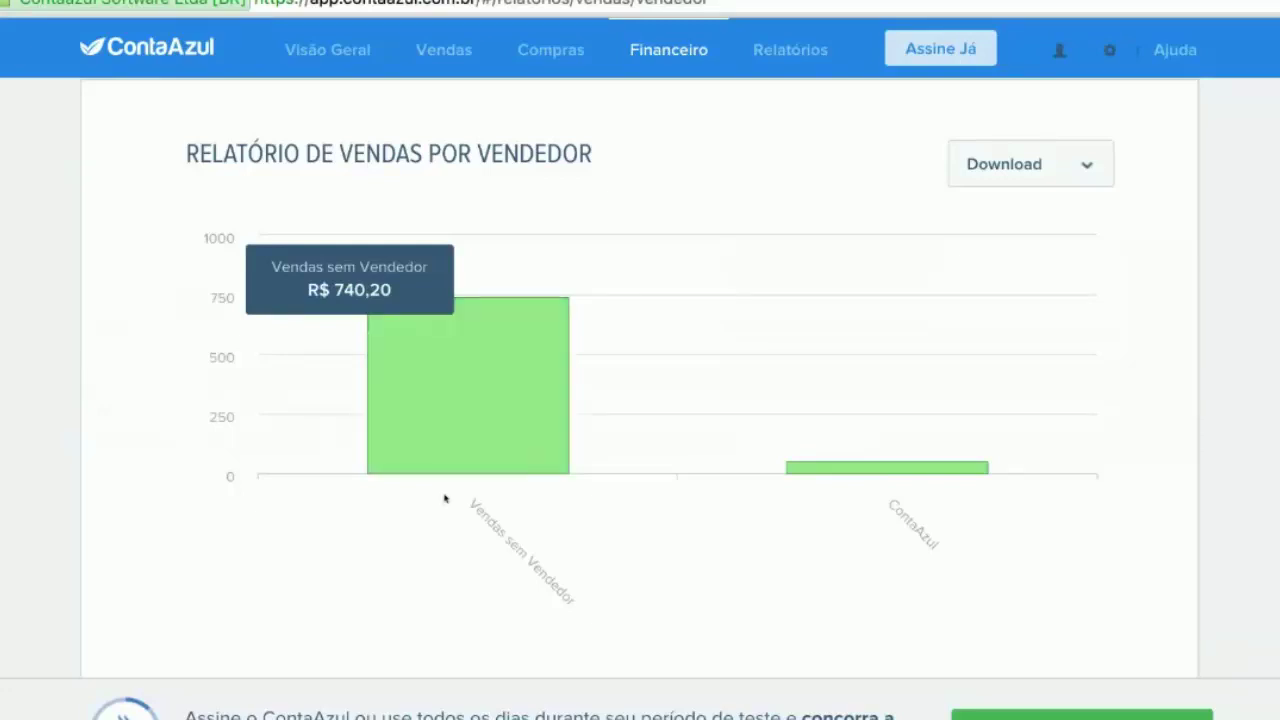
Step: Review the sales tables of Vendas sem Vendedor and ContaAzul, and highlight the Total Geral label
scroll(480, 497, down, 2)
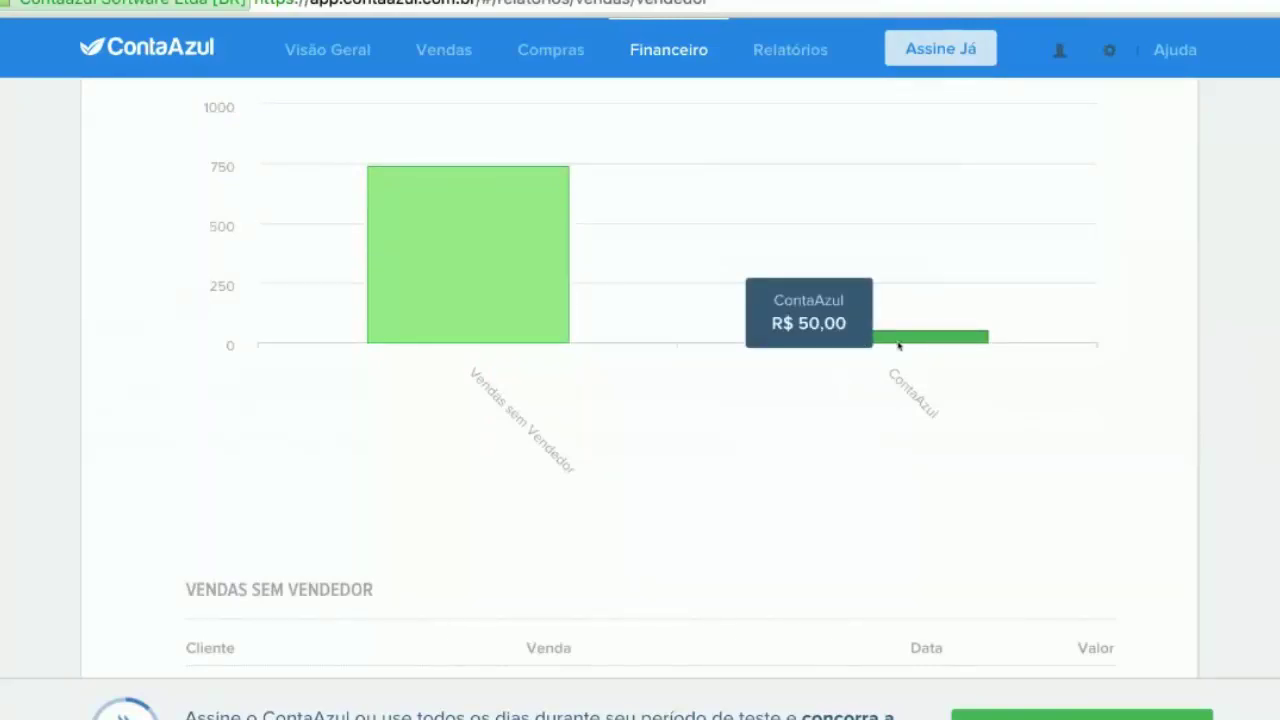
scroll(899, 344, down, 2)
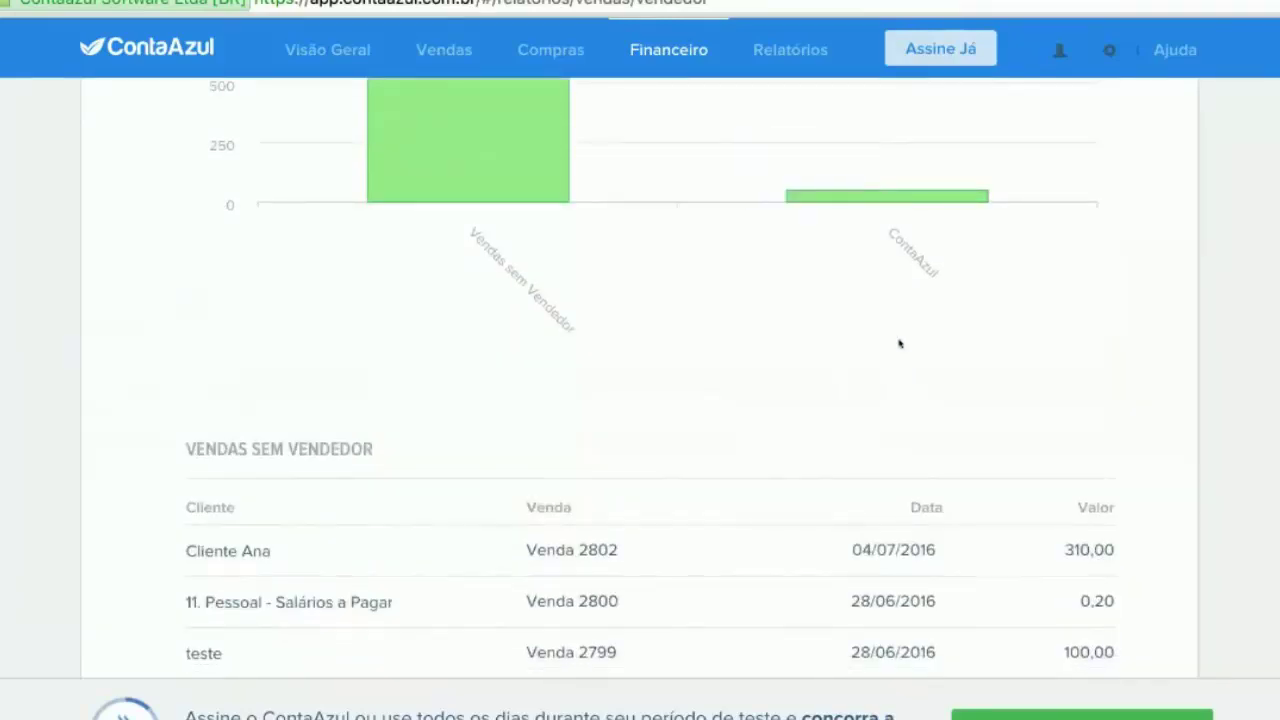
scroll(899, 344, down, 3)
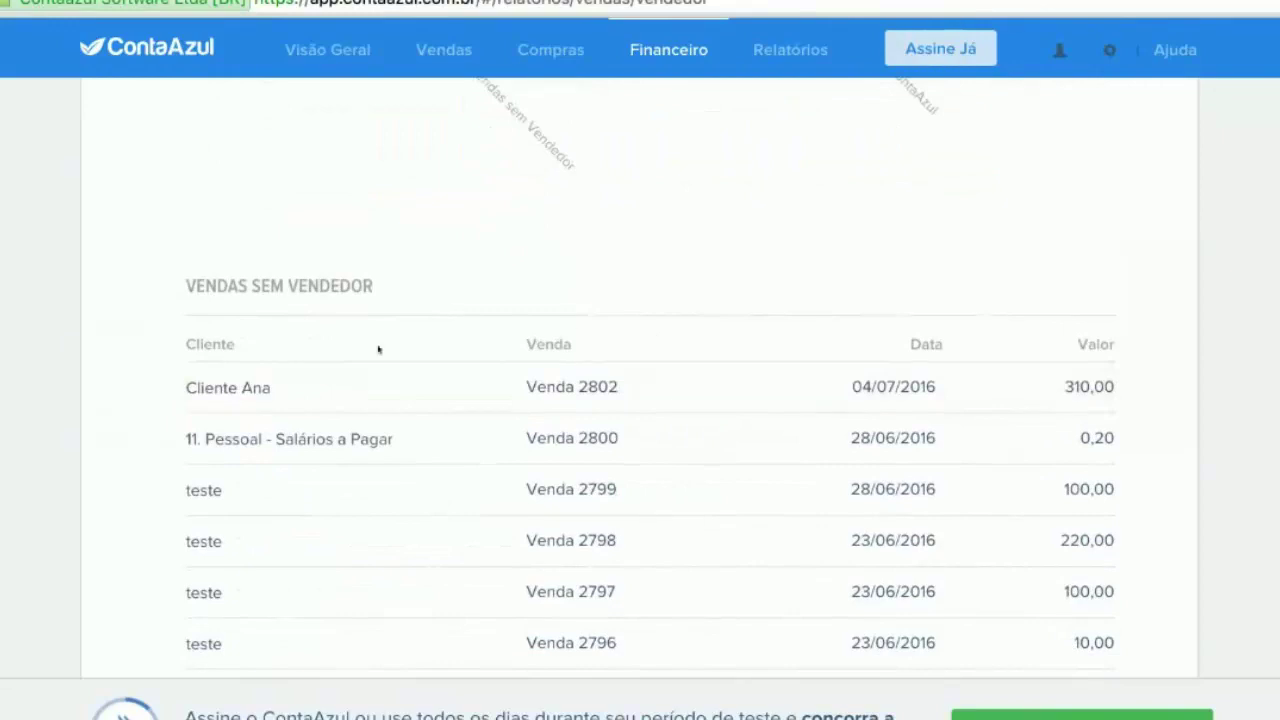
scroll(471, 377, down, 6)
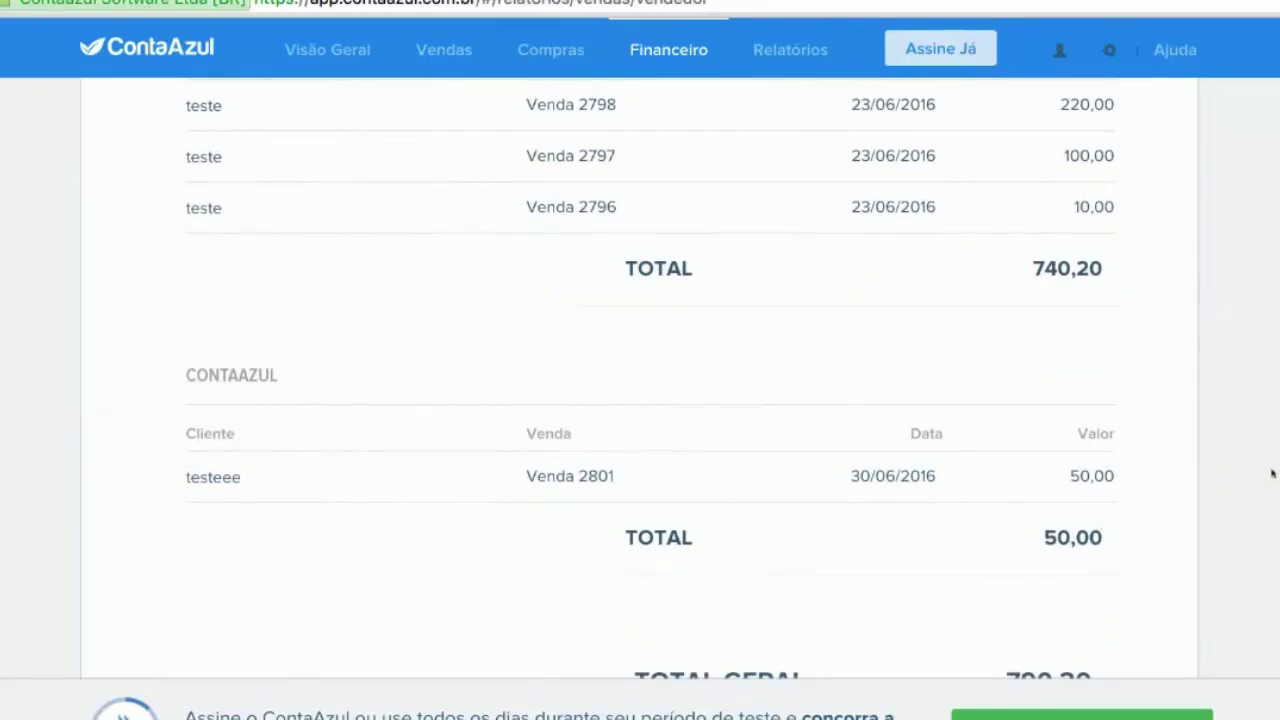
scroll(1272, 470, down, 1)
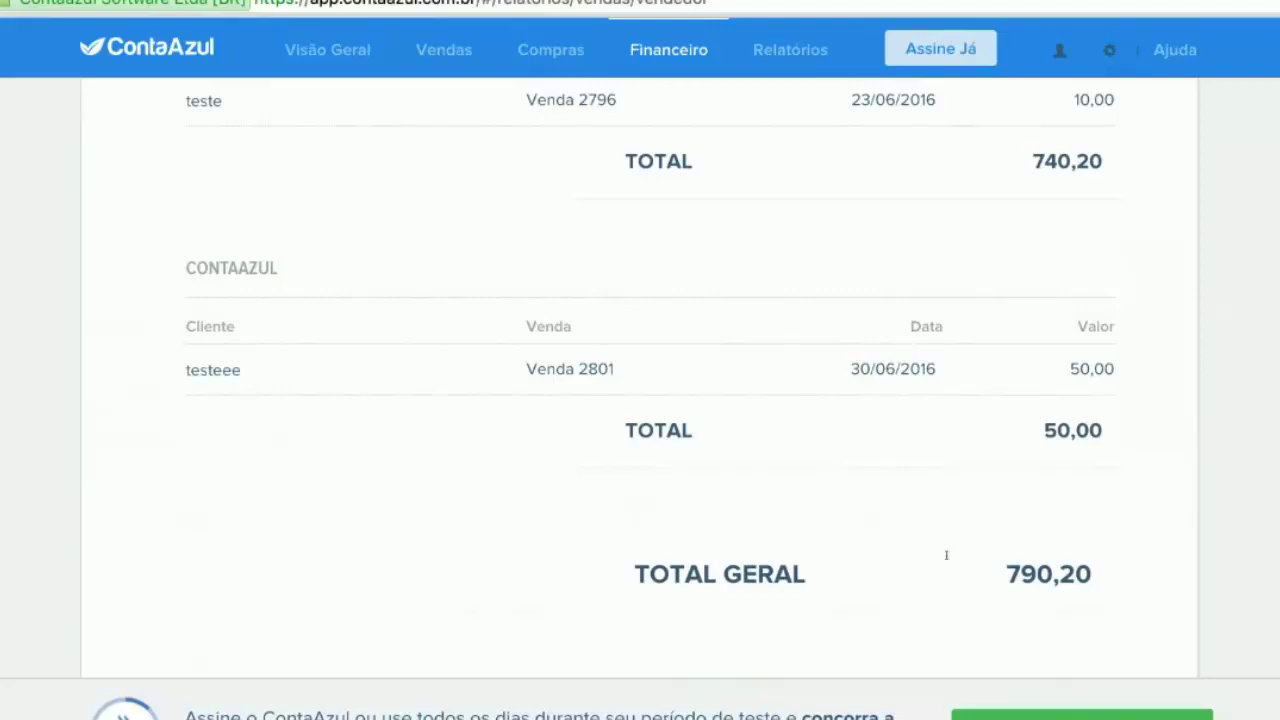
double_click(764, 574)
click(764, 574)
scroll(975, 594, up, 1)
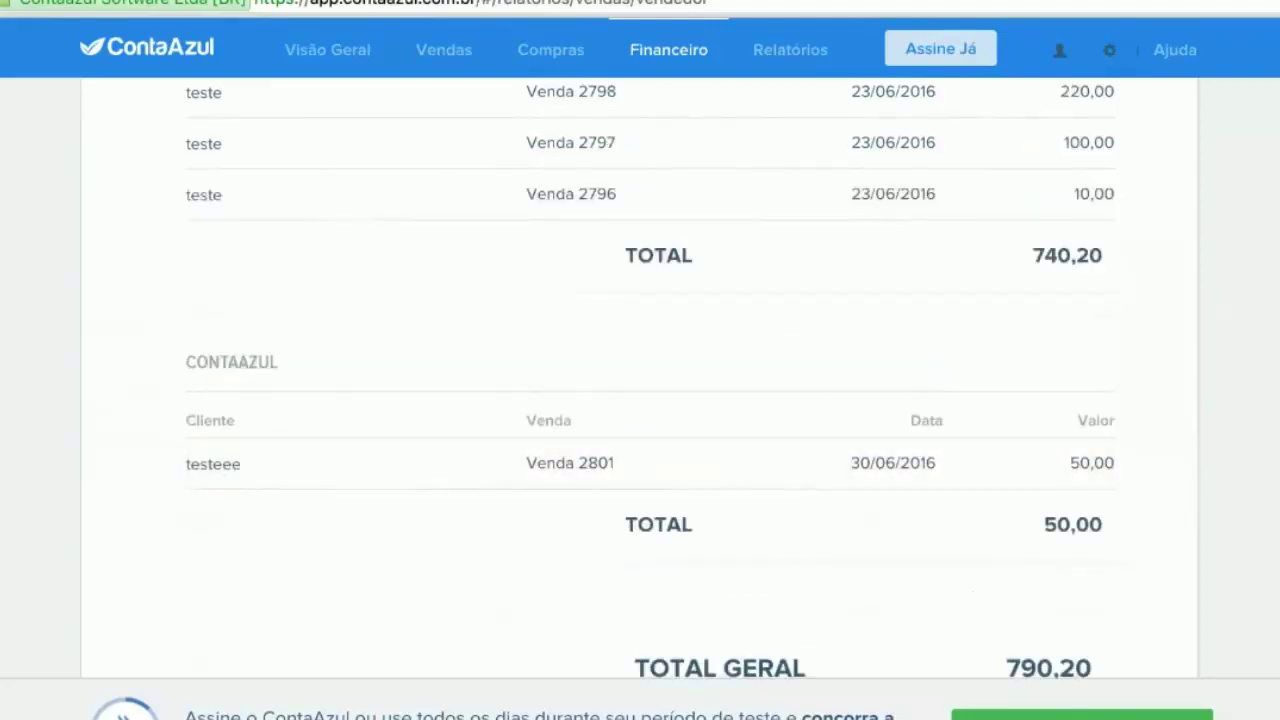
Step: Return to the Vendas sem Vendedor table and highlight its total value
scroll(765, 492, up, 5)
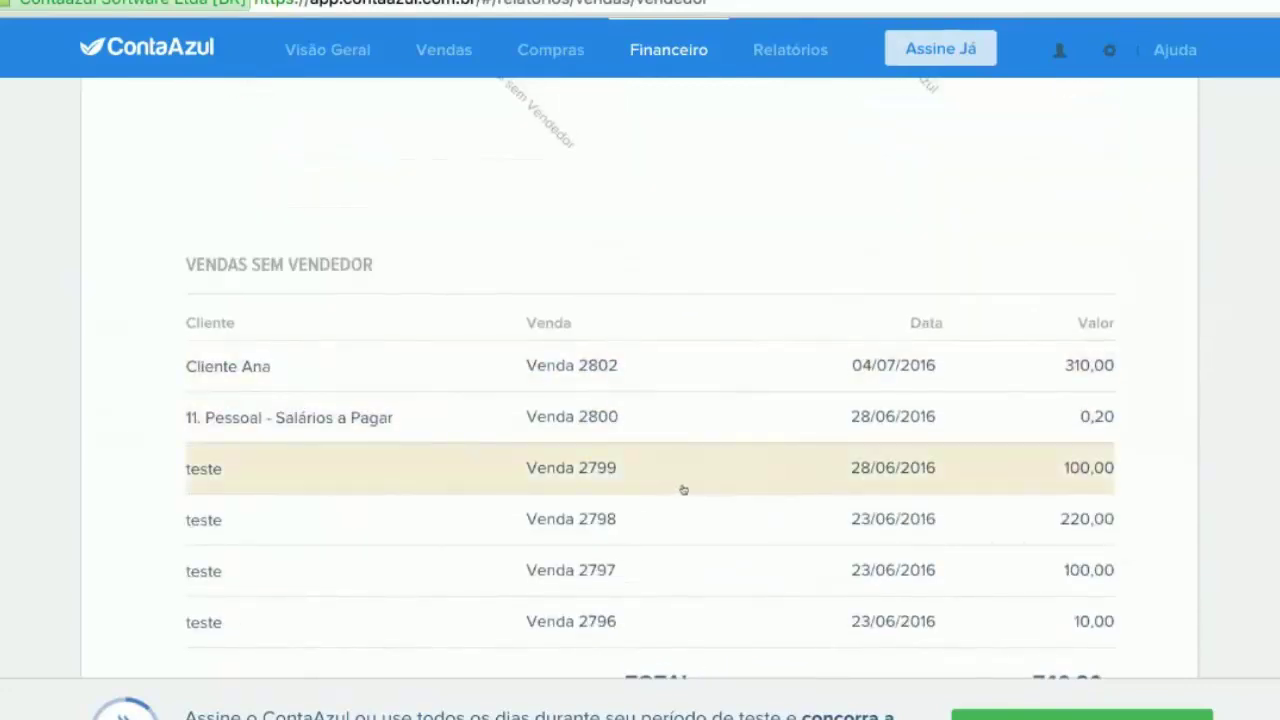
scroll(684, 482, down, 1)
drag(985, 609, 1104, 610)
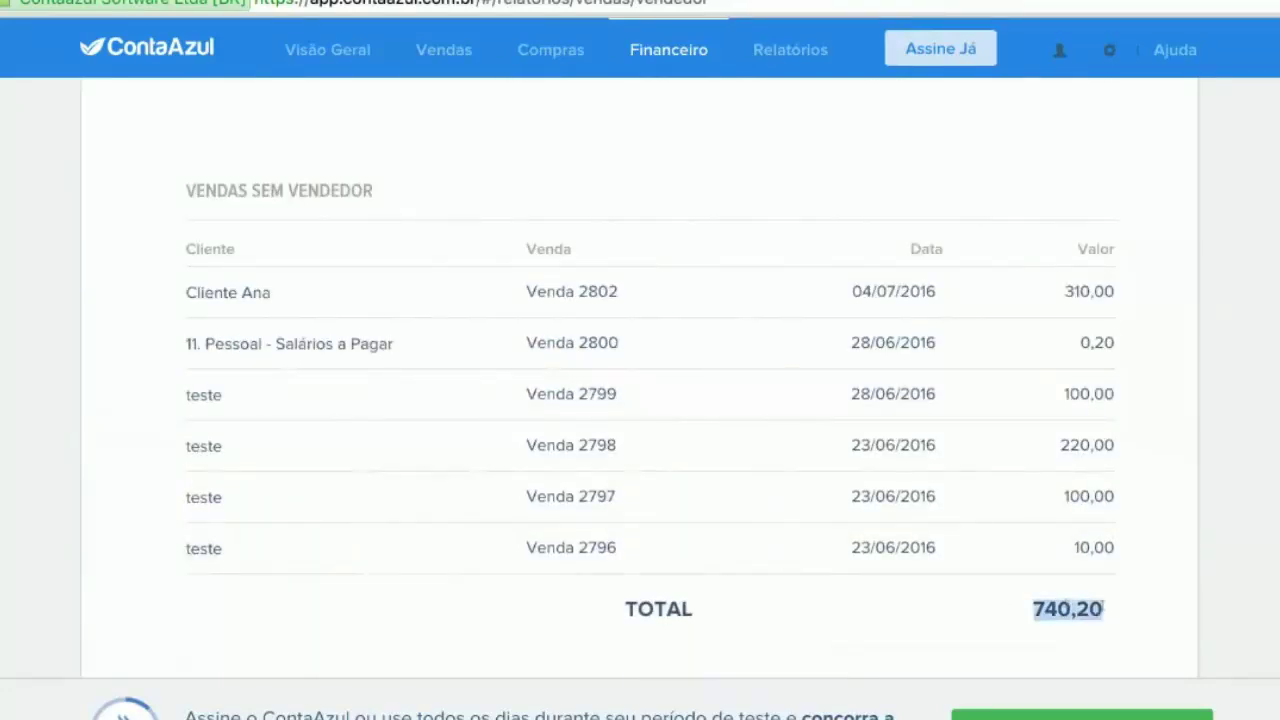
click(1104, 609)
scroll(836, 550, up, 6)
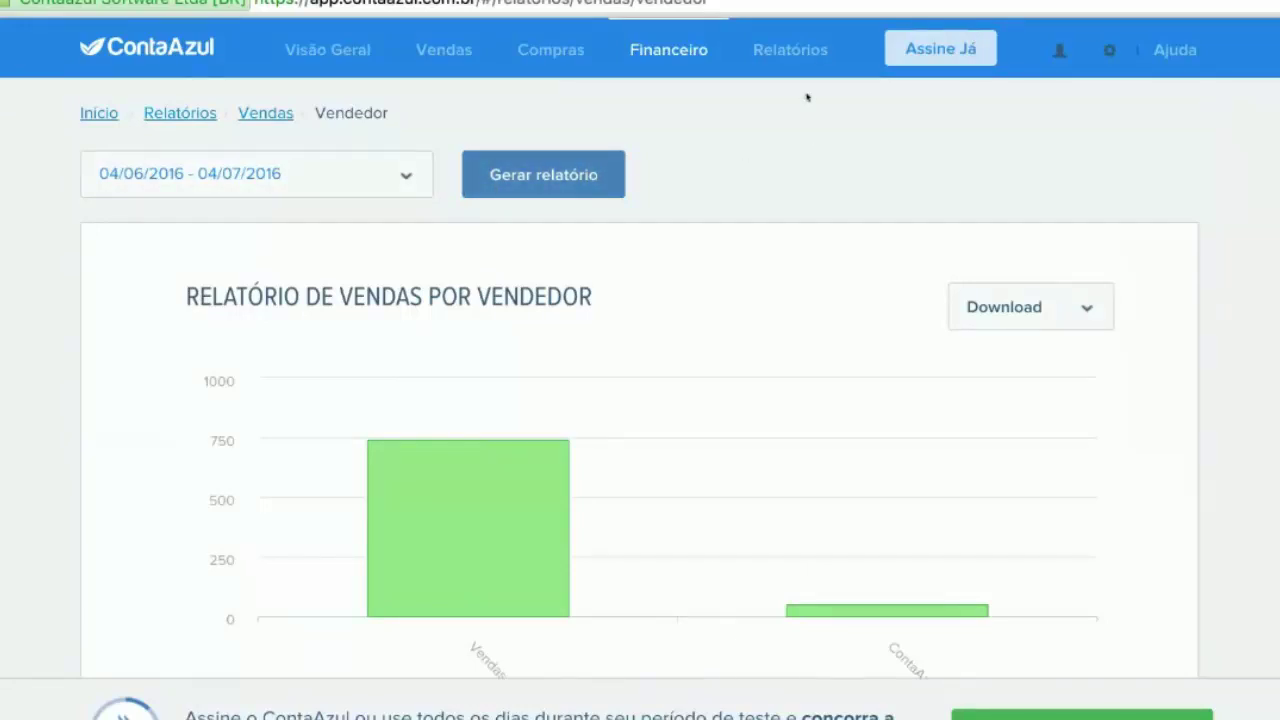
Step: Open the Mais vendidos report and generate it for all periods with the Mostrar todos option
mouse_move(804, 68)
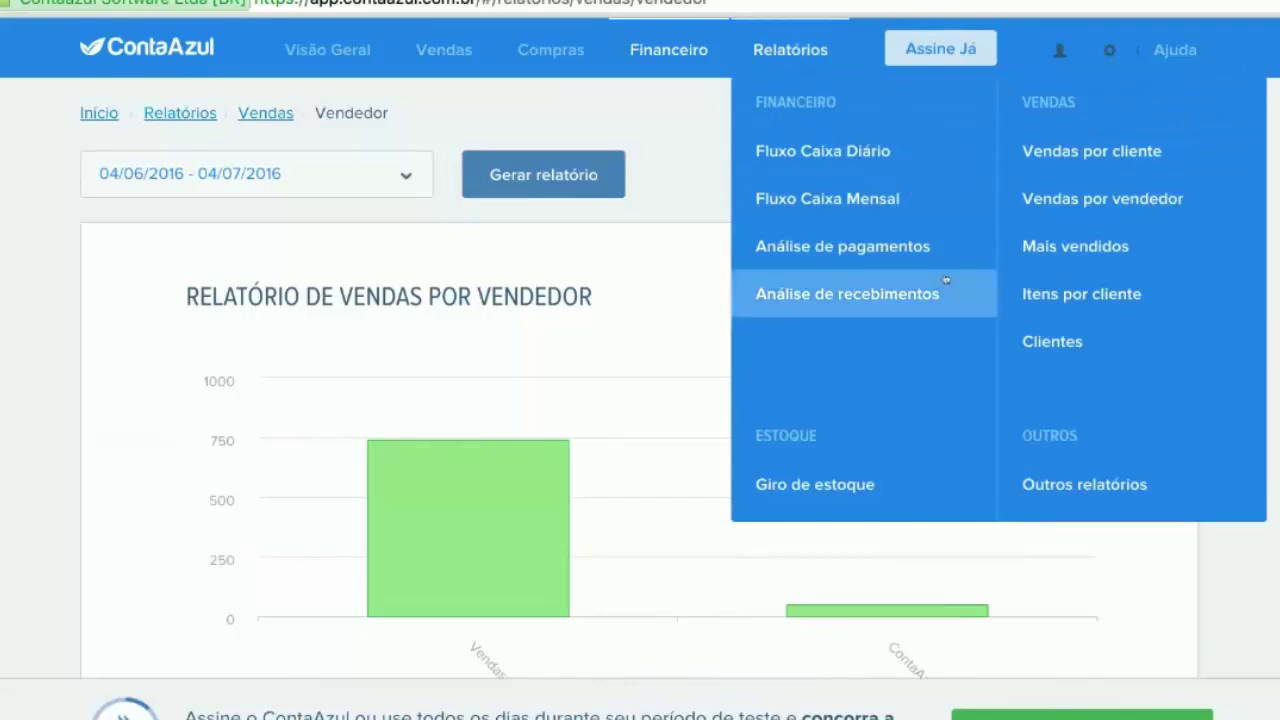
click(1077, 247)
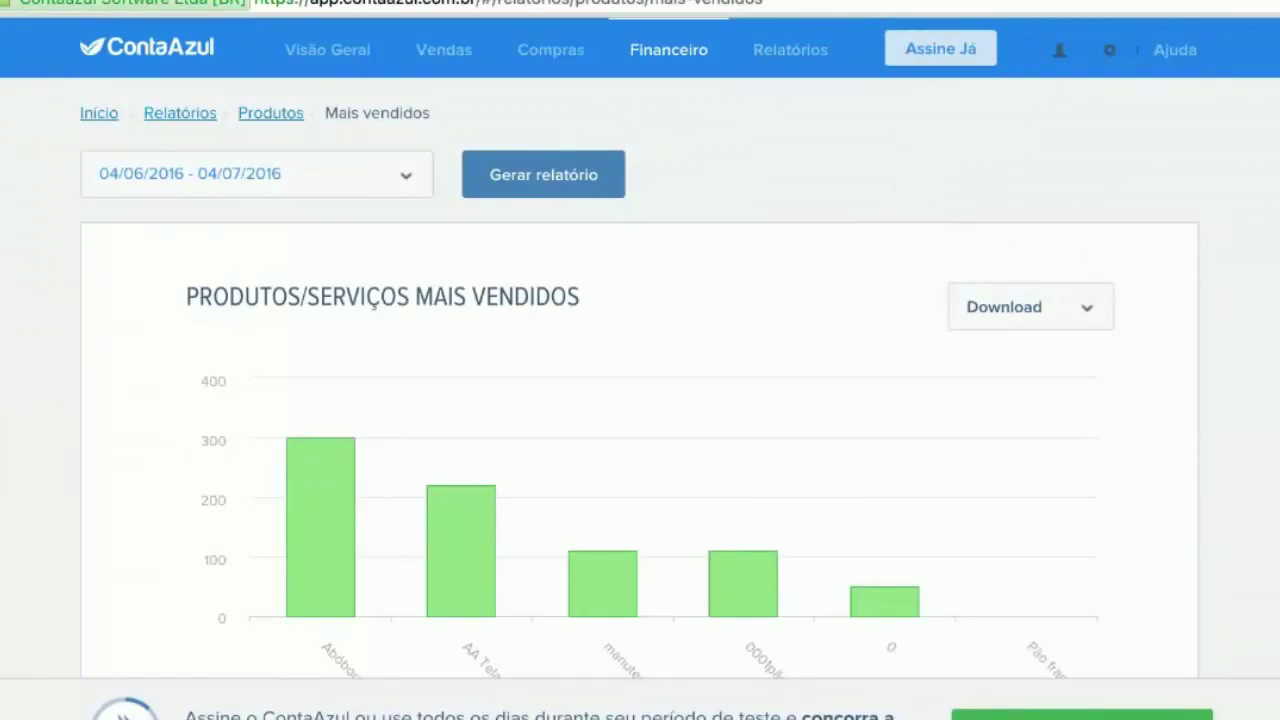
click(320, 184)
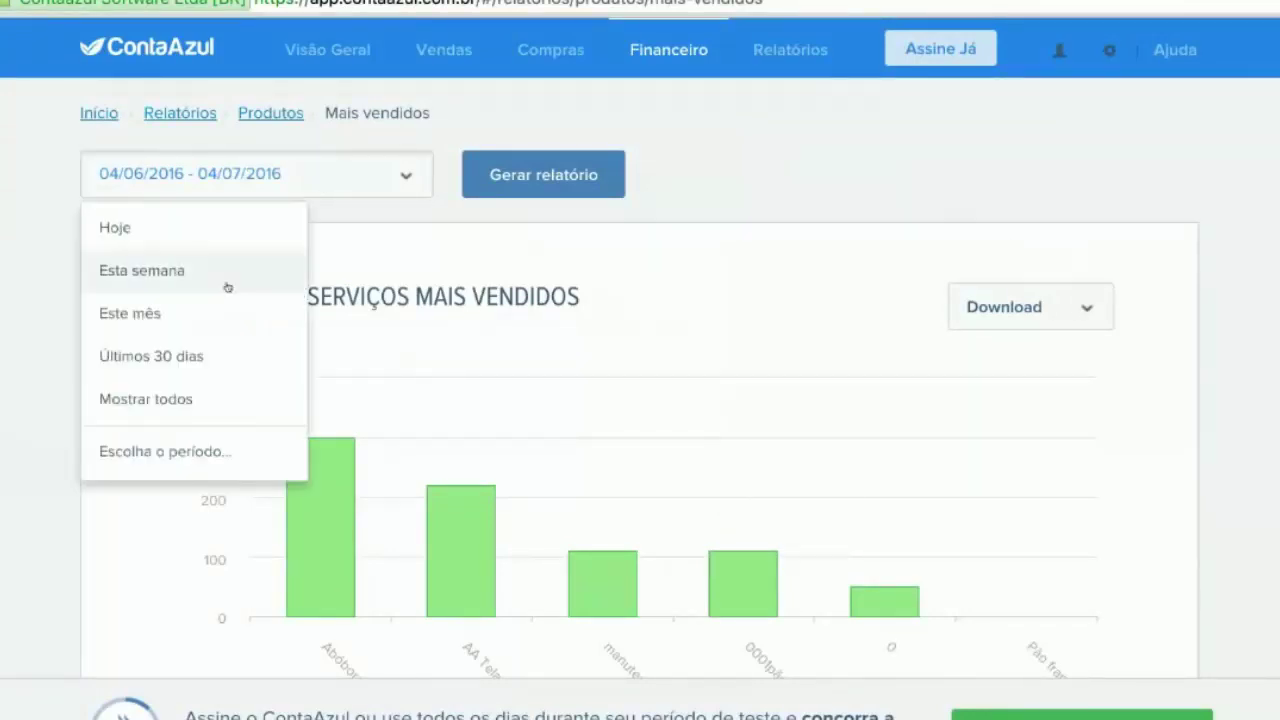
click(173, 396)
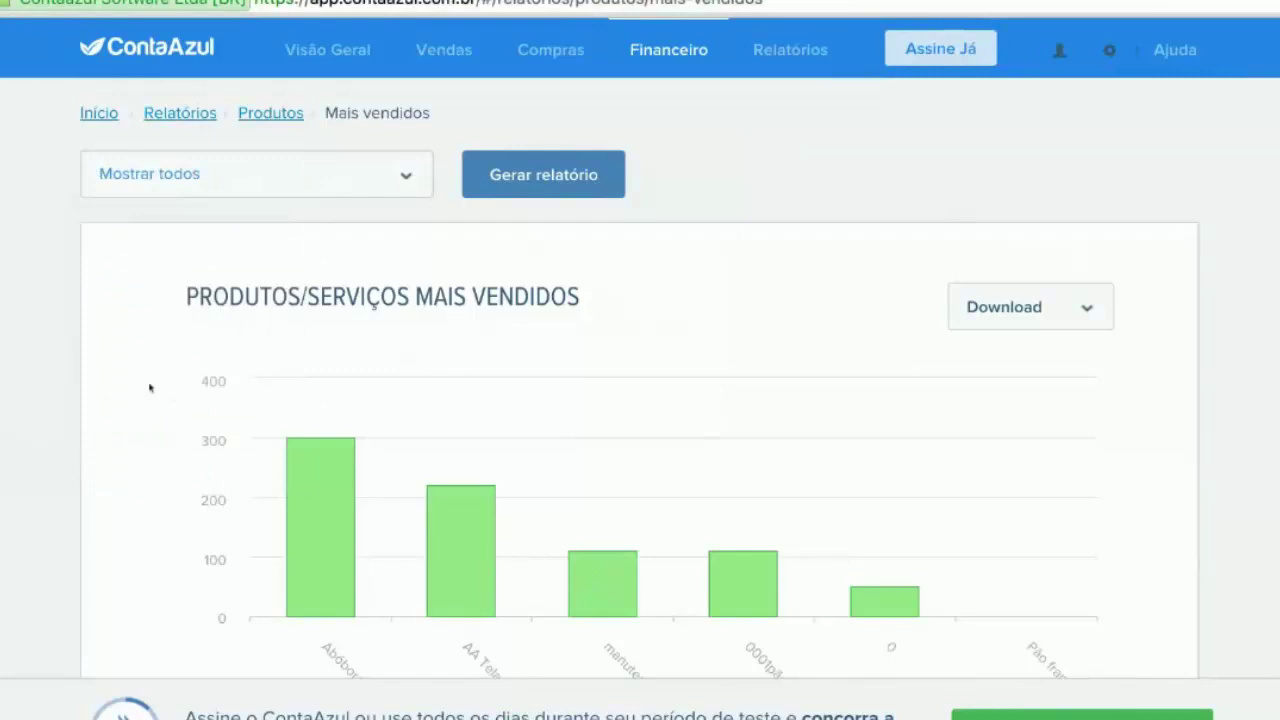
click(569, 188)
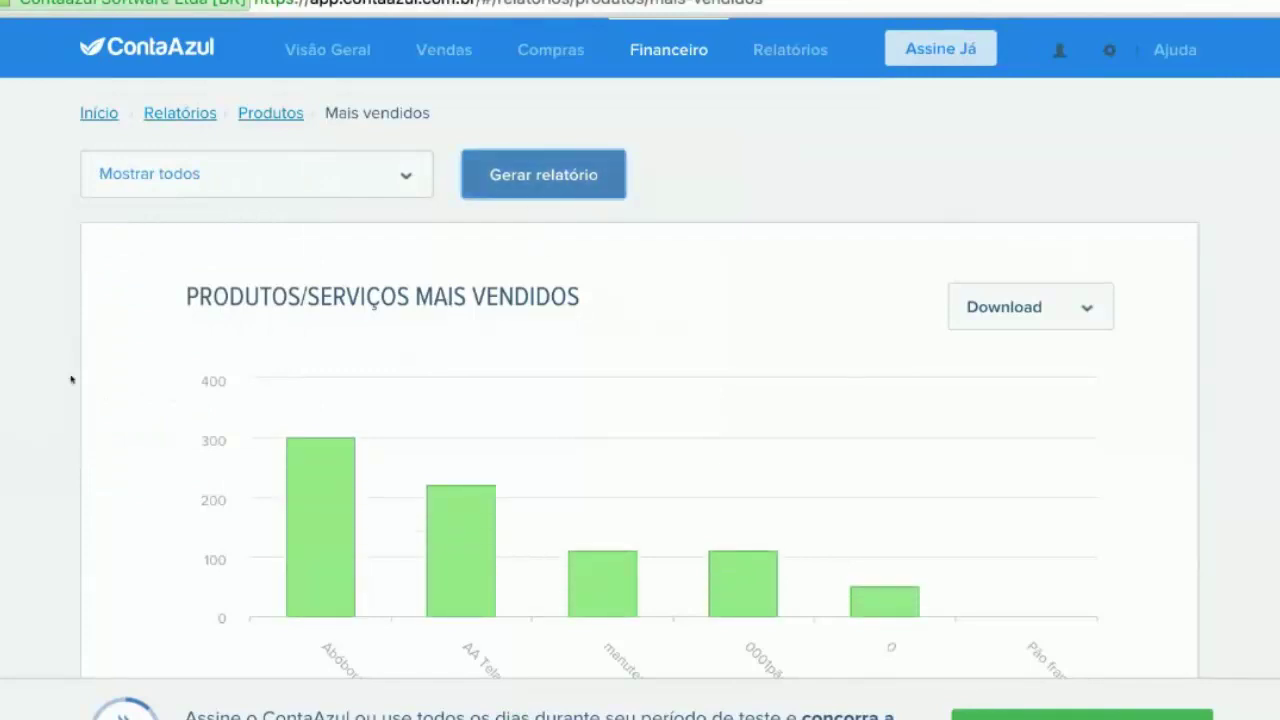
Step: Review the best-sellers chart and the product table with quantity, billed value and billed percentage, down to the total
scroll(44, 378, down, 2)
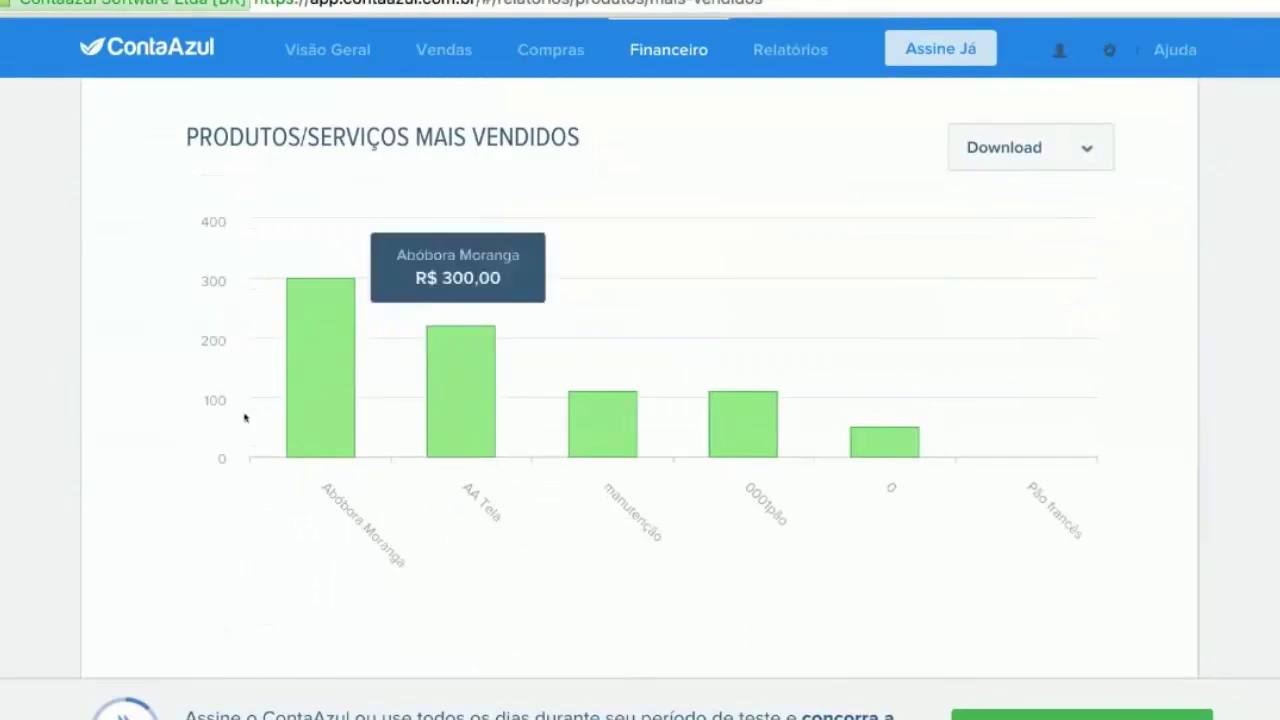
scroll(37, 443, down, 1)
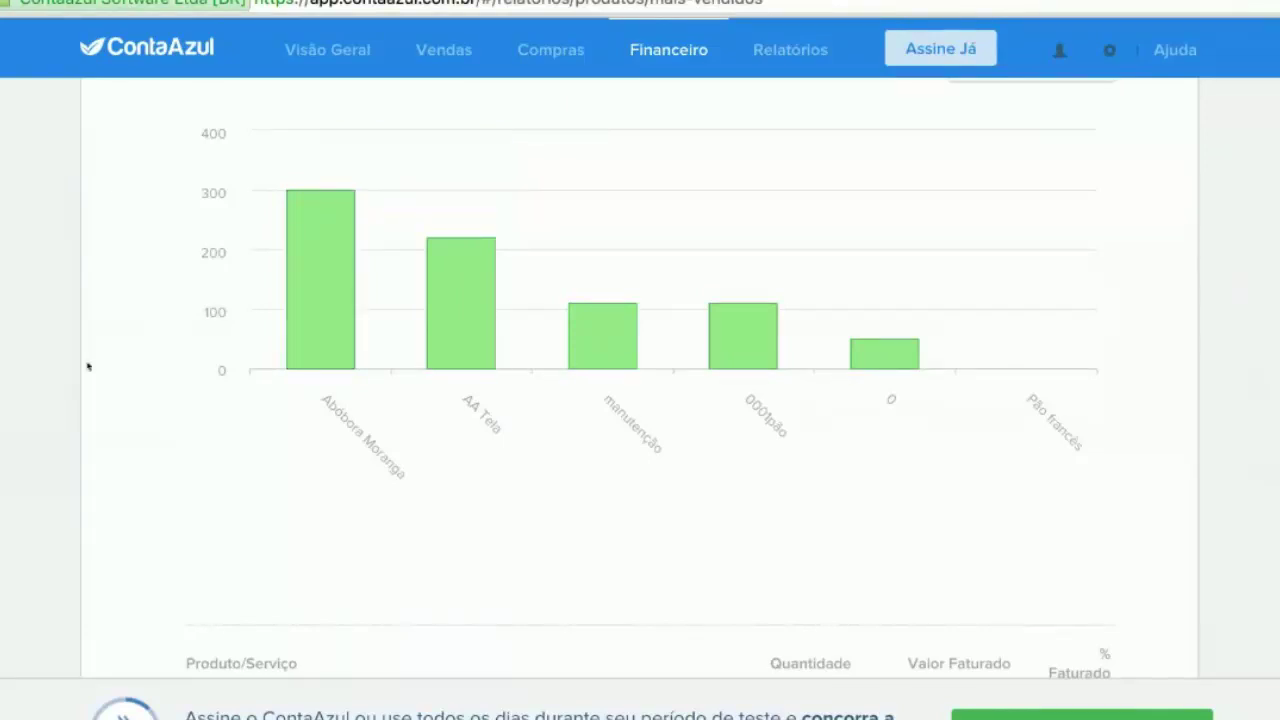
scroll(88, 367, down, 2)
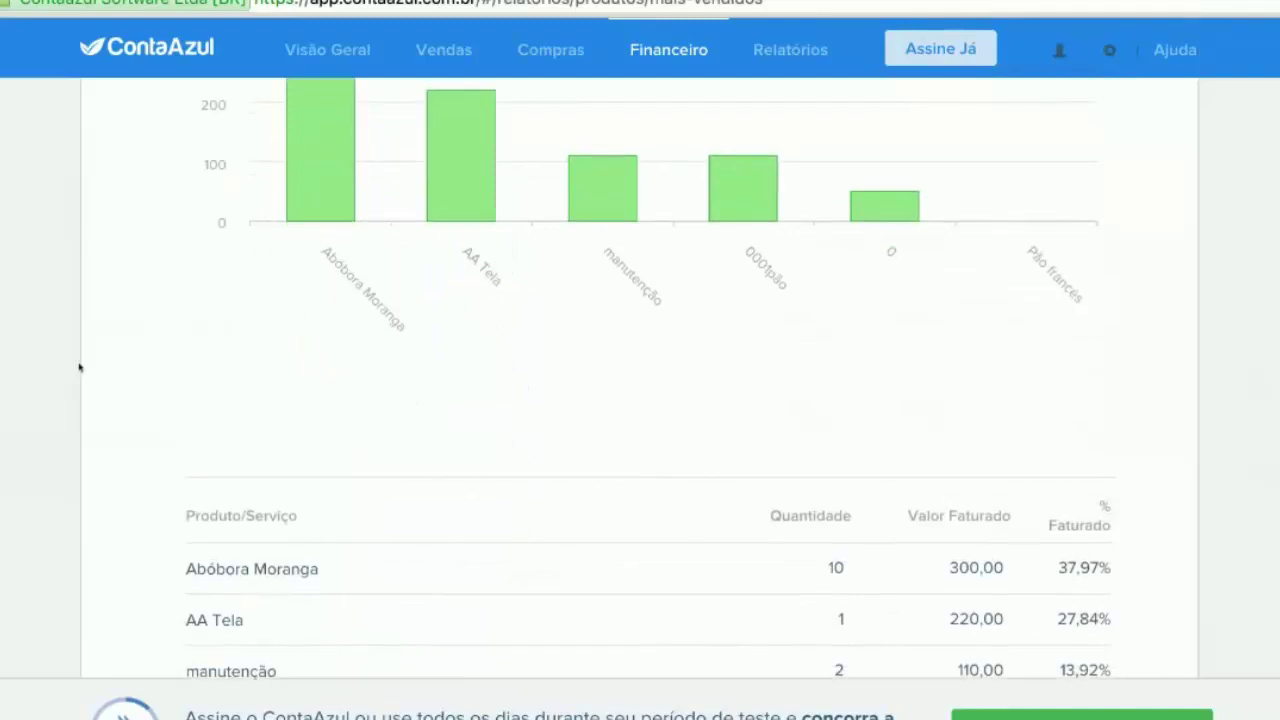
scroll(80, 367, down, 2)
scroll(76, 369, down, 1)
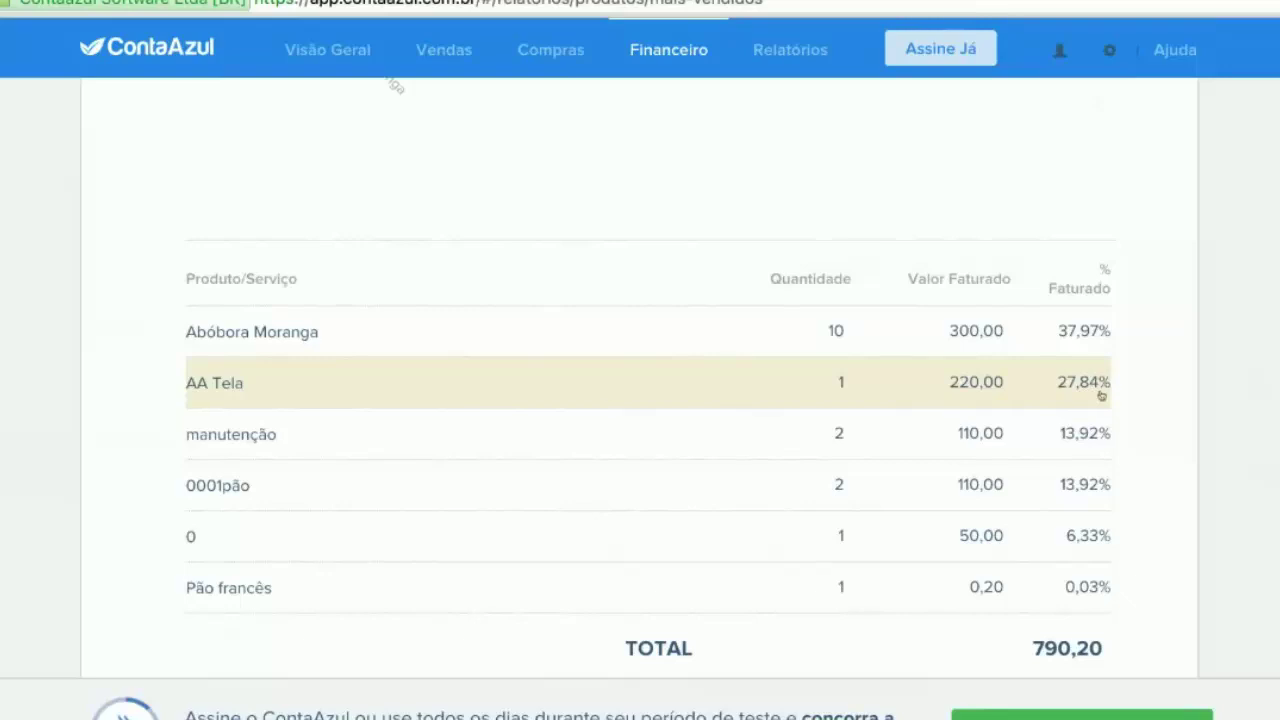
scroll(433, 545, down, 1)
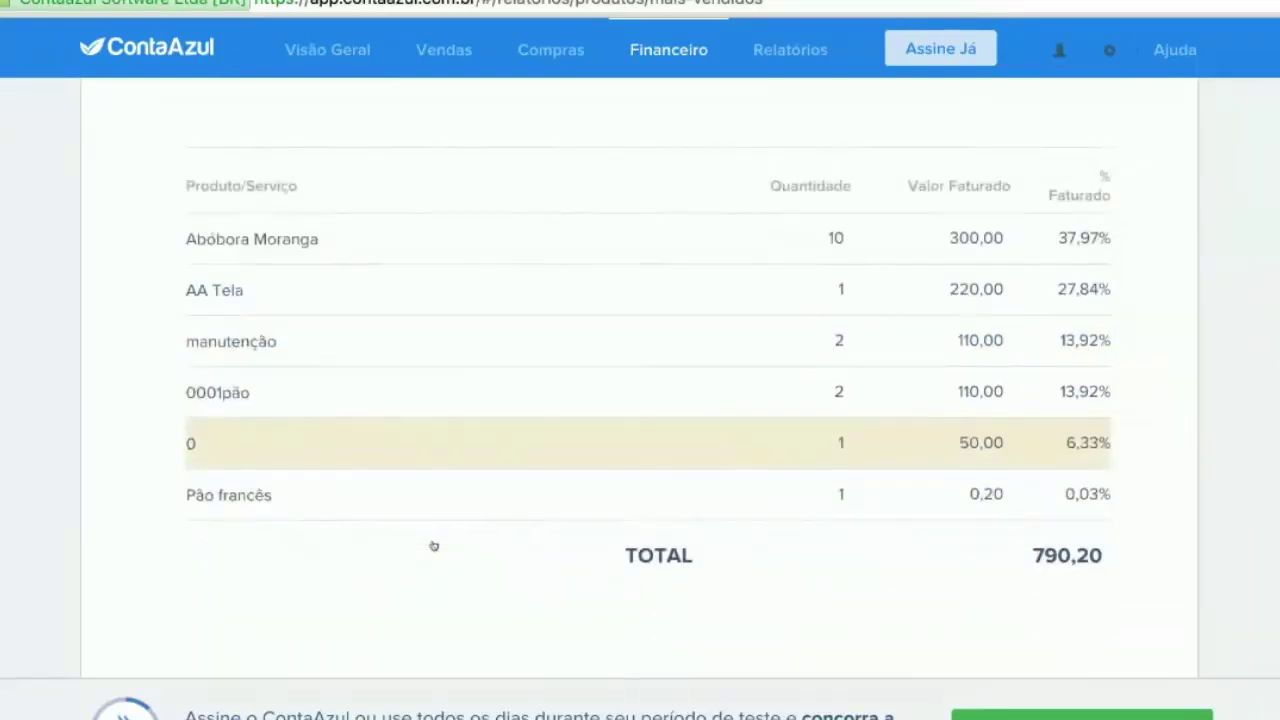
scroll(433, 545, down, 1)
scroll(178, 531, down, 1)
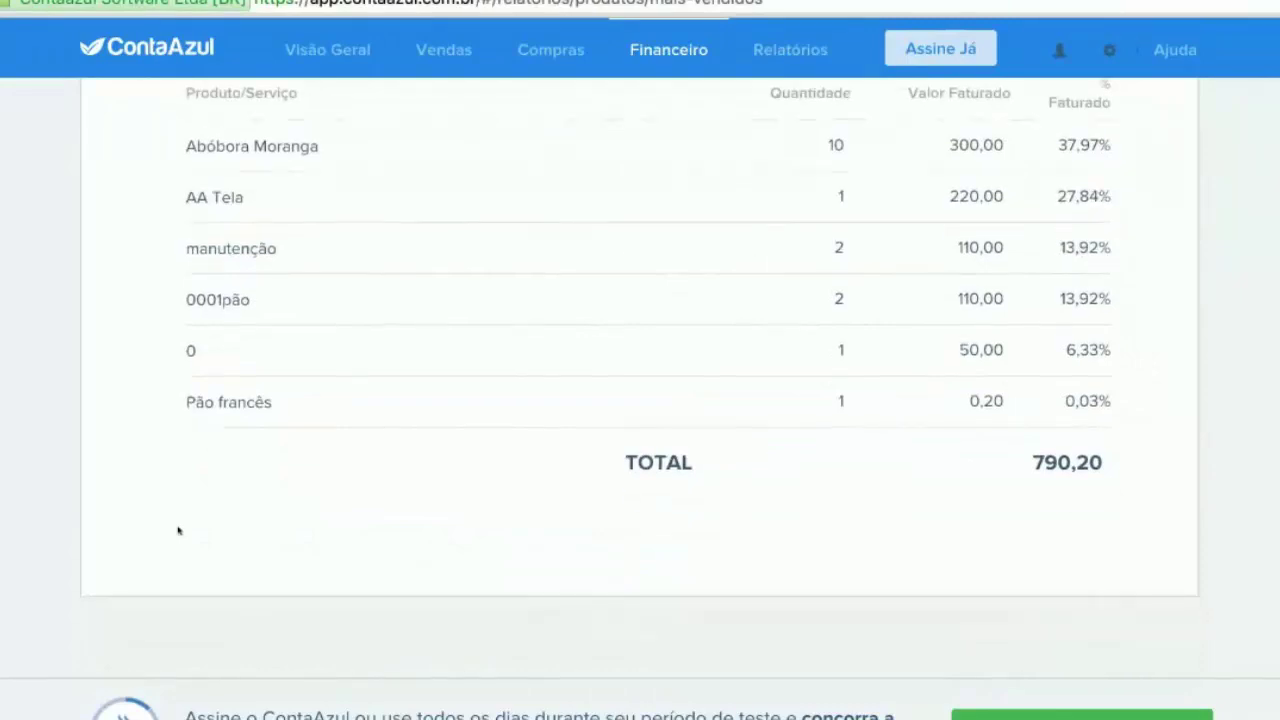
Step: Go back over the best-sellers table and chart, and view the formats available for downloading the report
scroll(178, 532, up, 1)
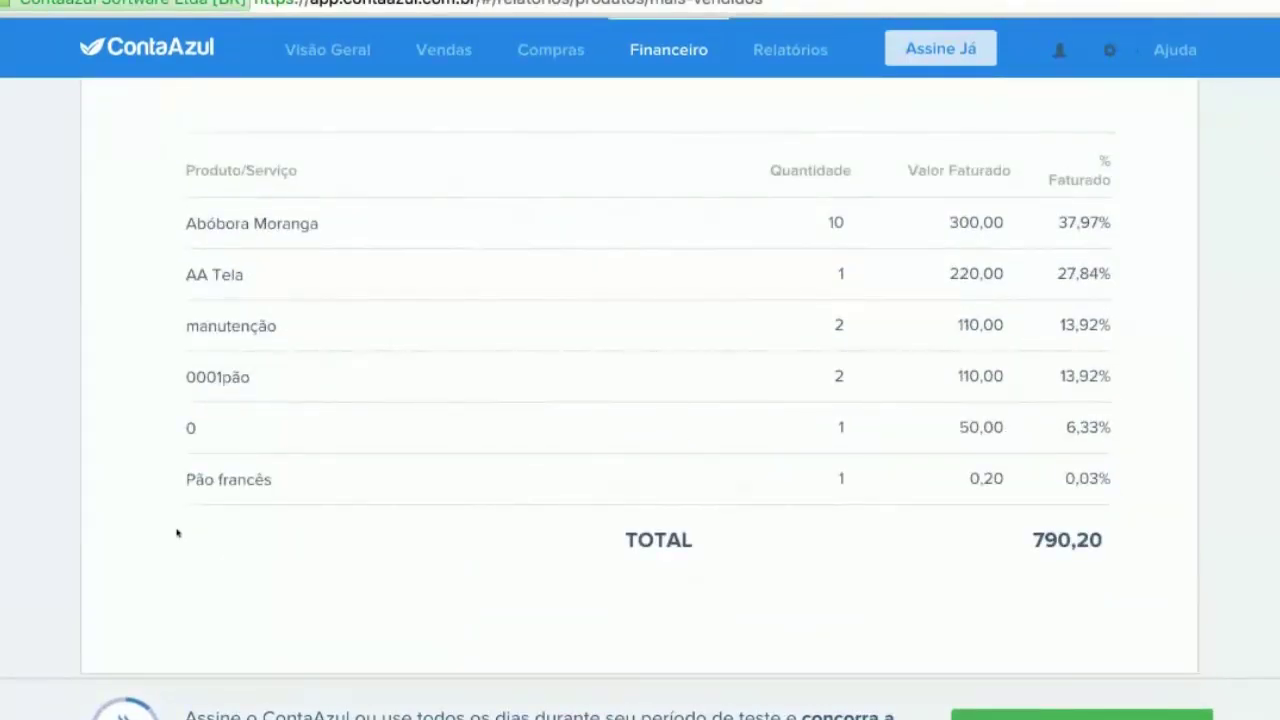
scroll(116, 465, up, 4)
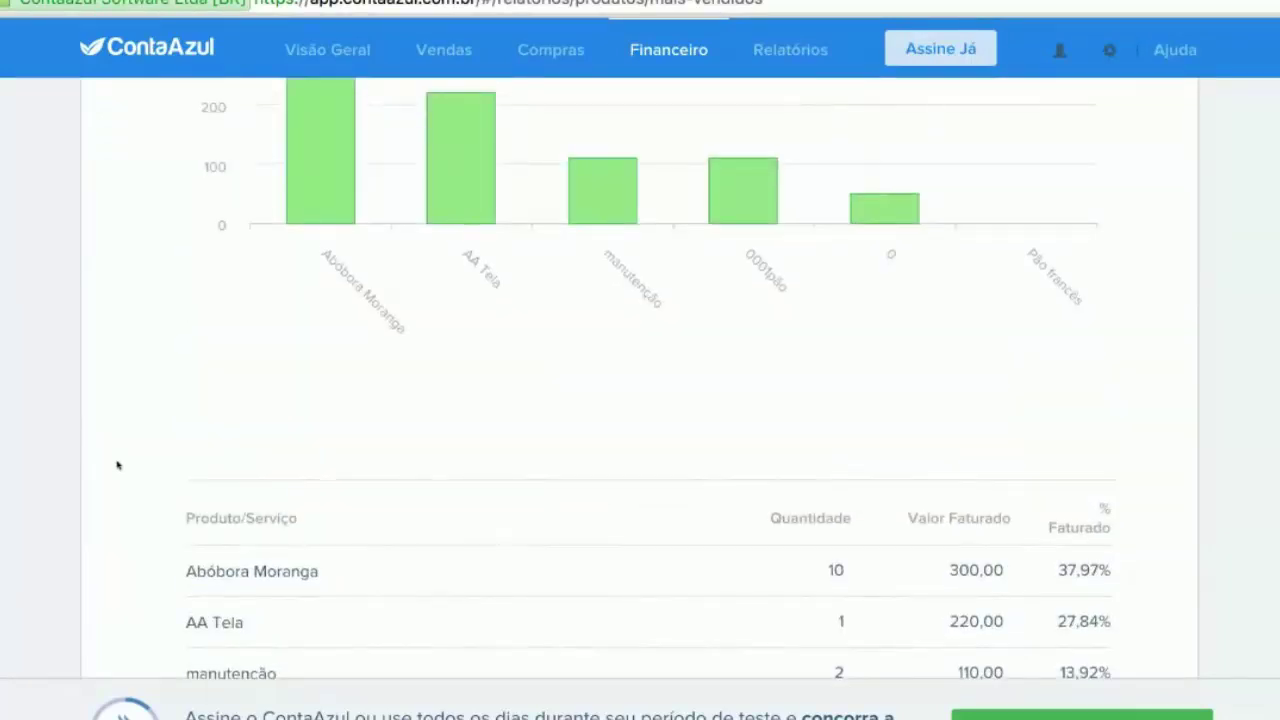
scroll(115, 464, up, 1)
scroll(114, 460, down, 2)
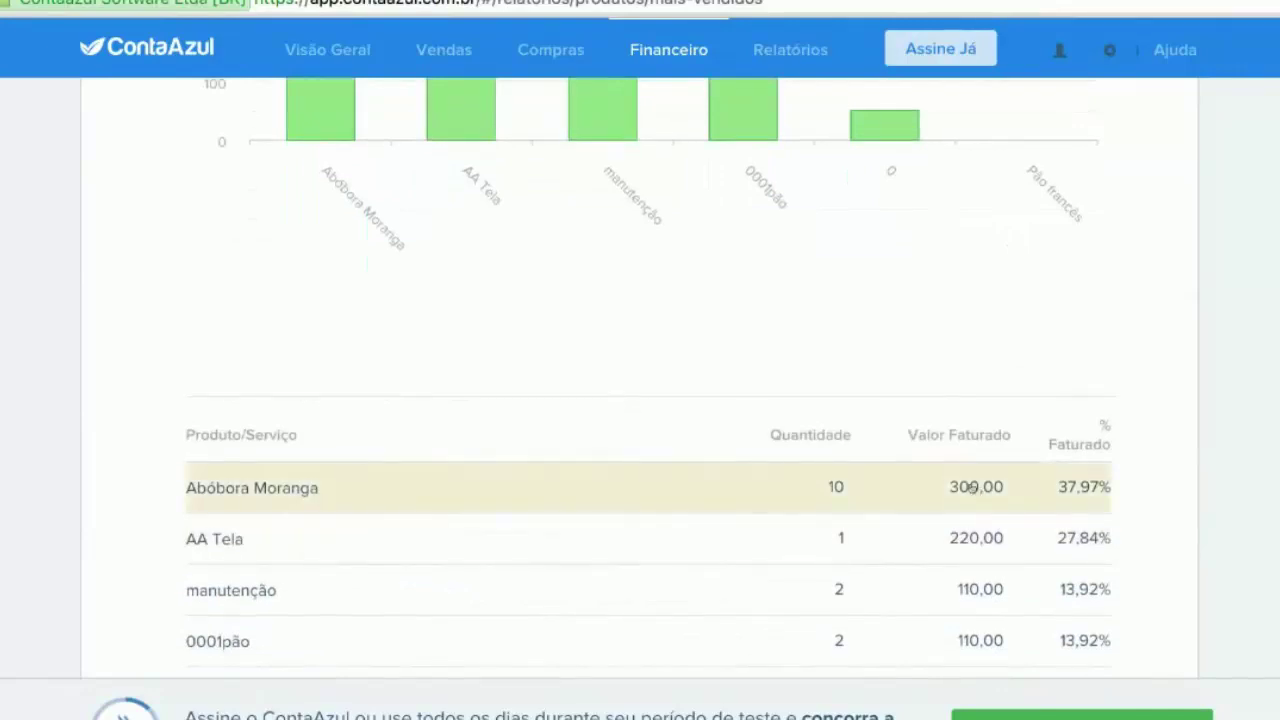
scroll(152, 348, up, 5)
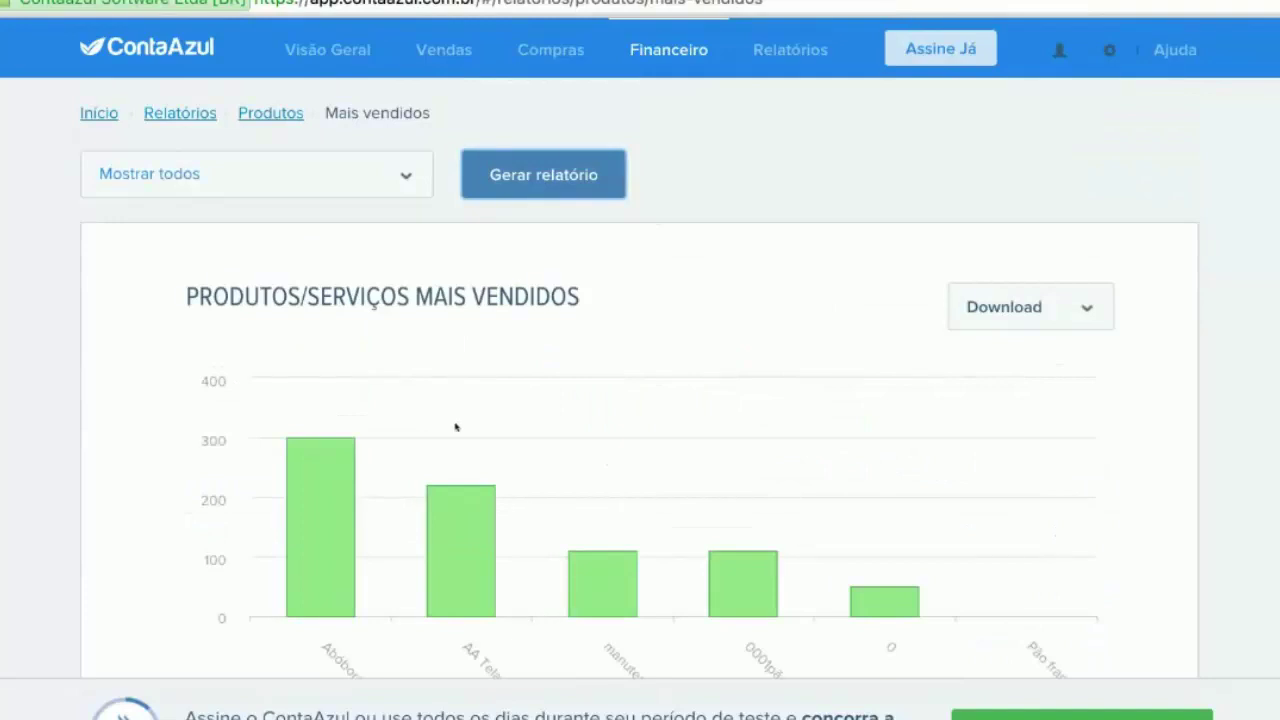
click(1028, 321)
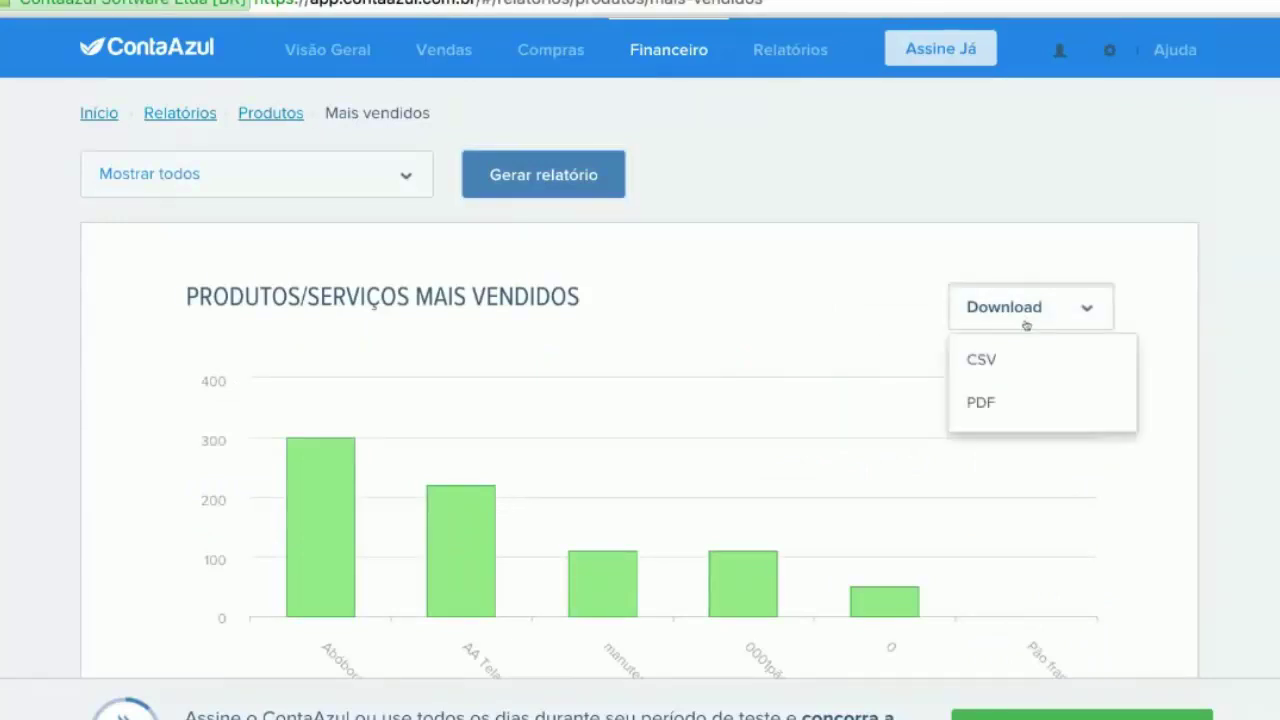
click(1016, 191)
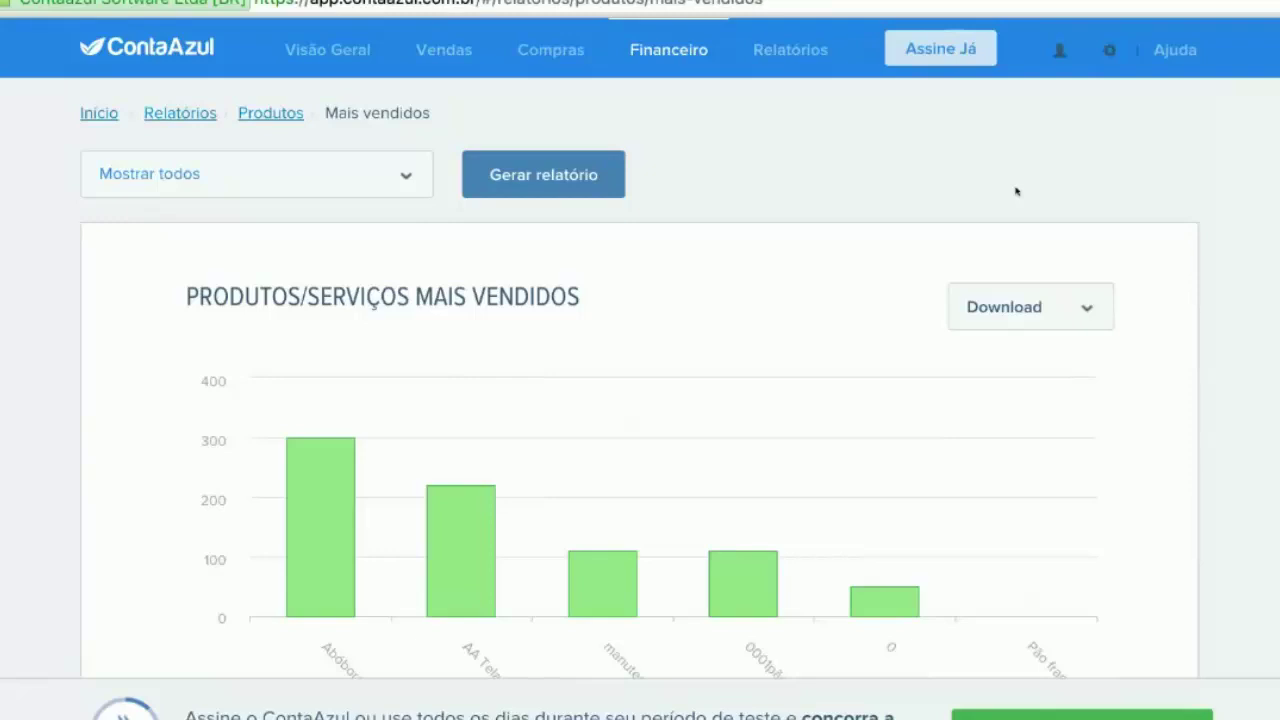
mouse_move(346, 546)
scroll(772, 284, down, 2)
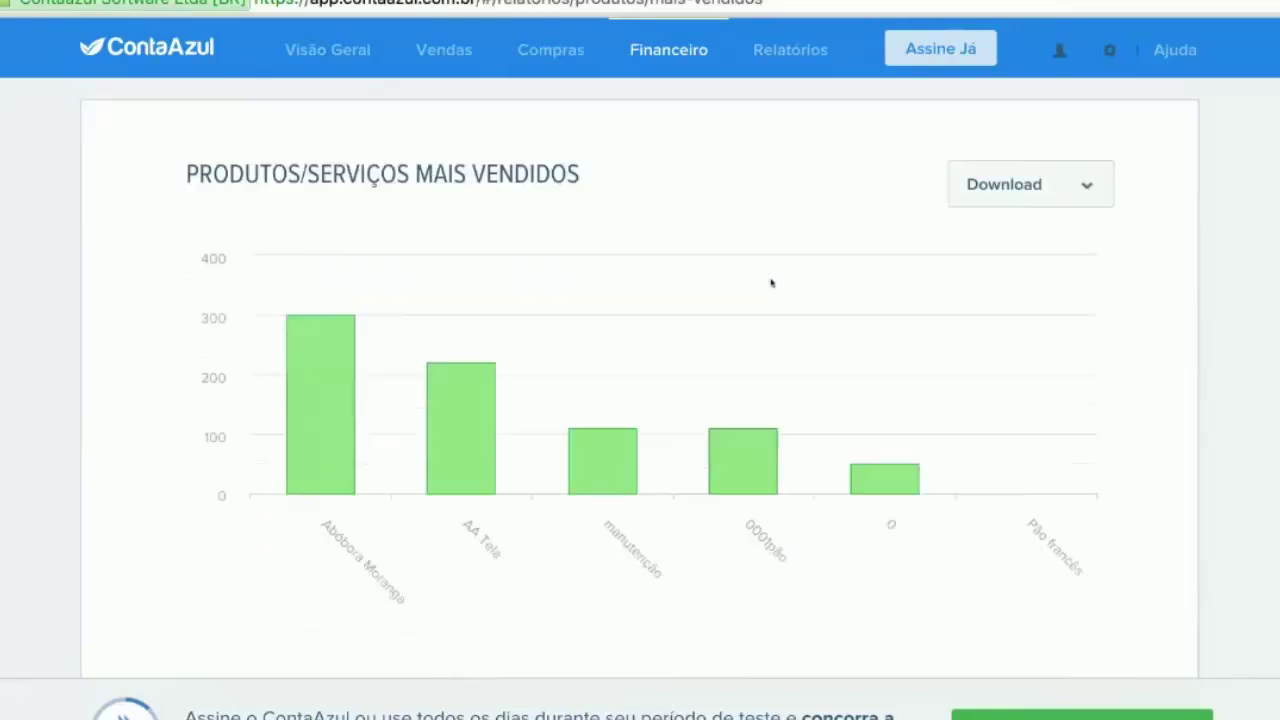
scroll(772, 289, up, 2)
Step: Open the Itens por cliente report and inspect the value of the first customer's bar in the chart
mouse_move(776, 63)
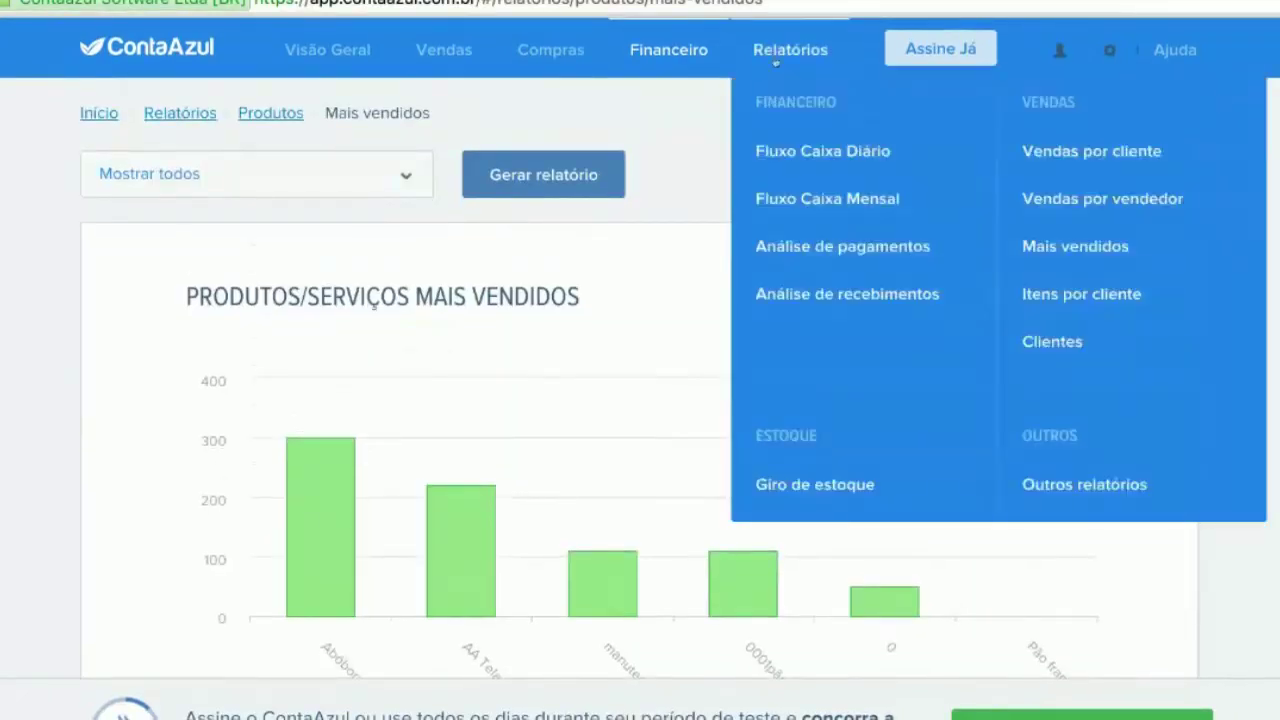
click(1104, 293)
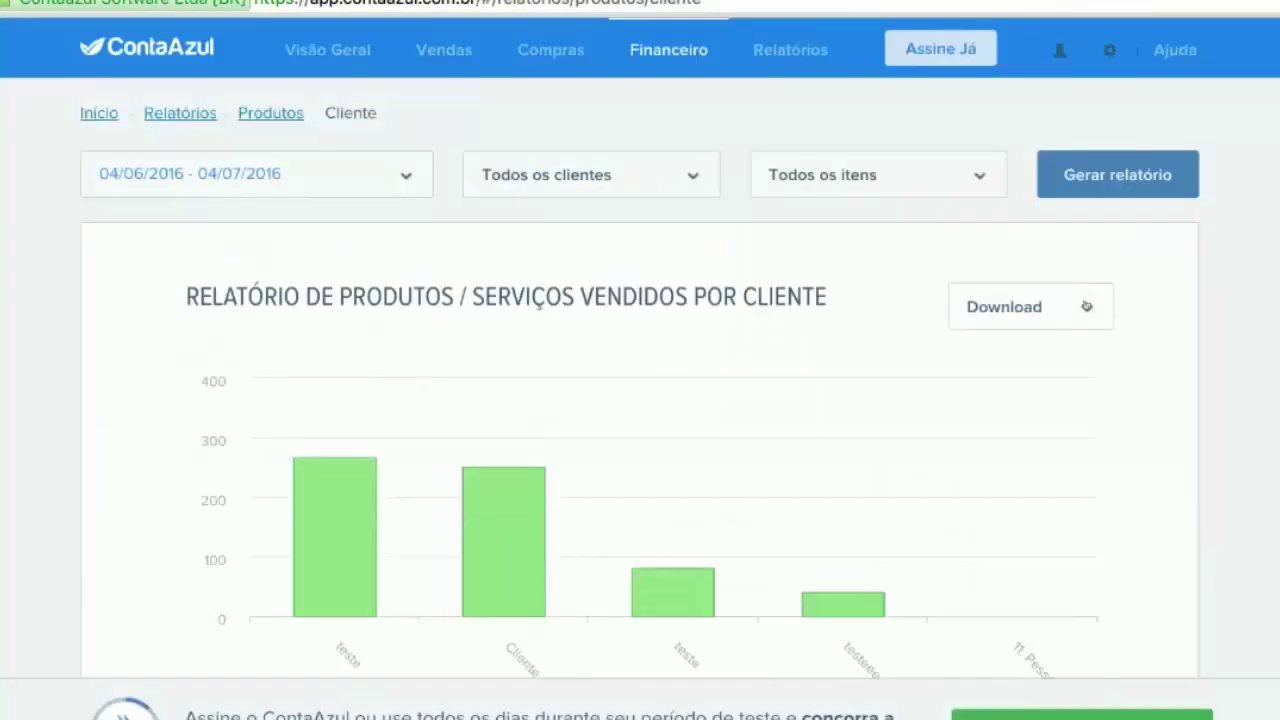
mouse_move(298, 546)
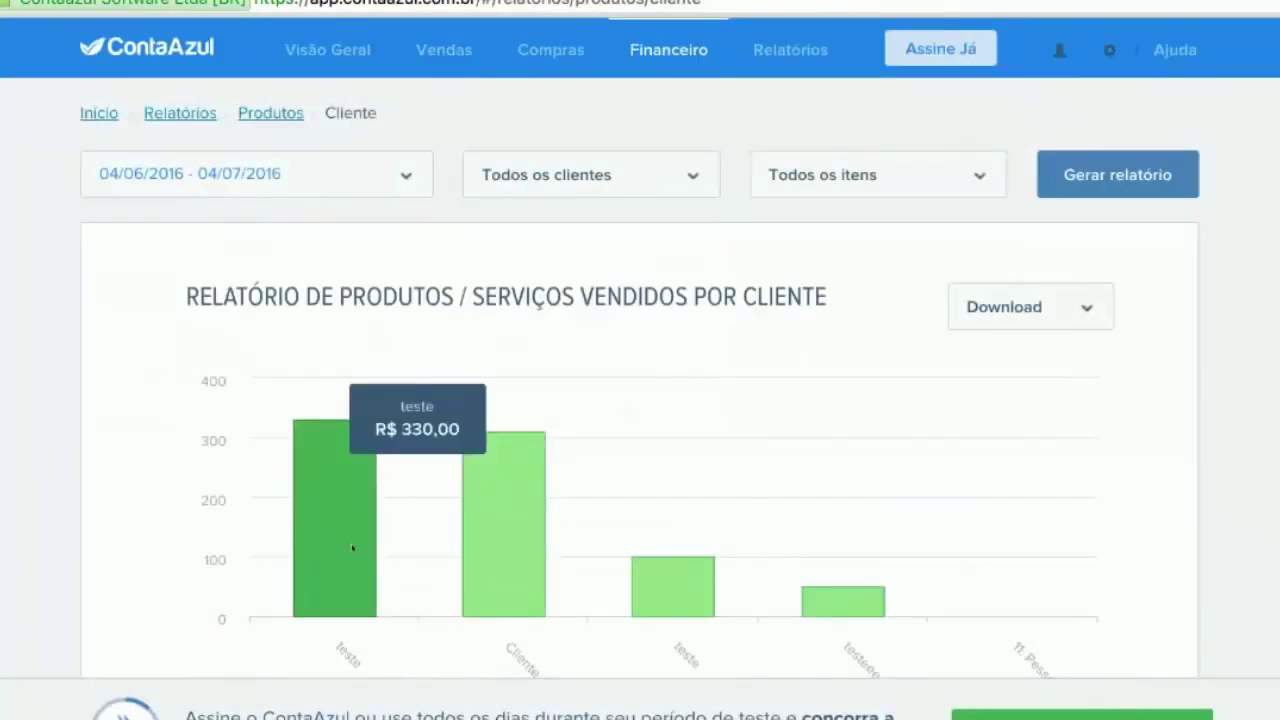
scroll(108, 510, down, 3)
scroll(108, 512, up, 3)
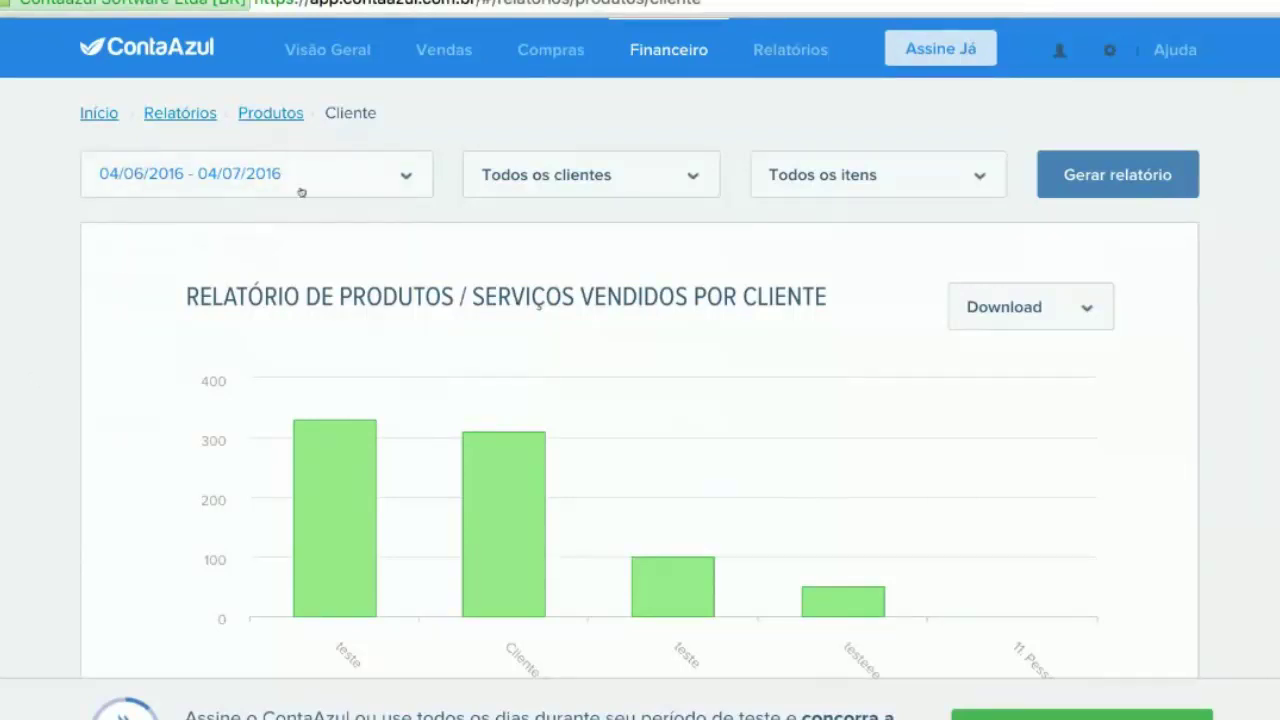
Step: View the customer and item filter options of the items-by-customer report without changing the selections
click(636, 187)
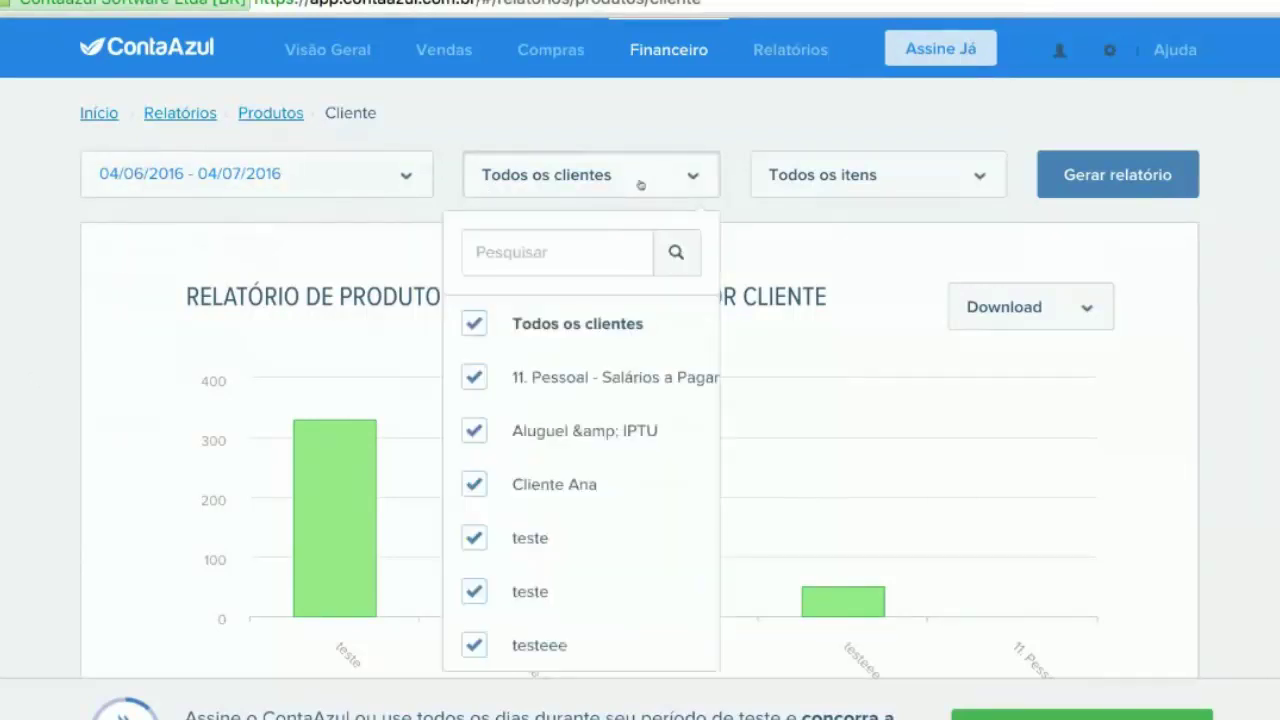
scroll(591, 480, down, 1)
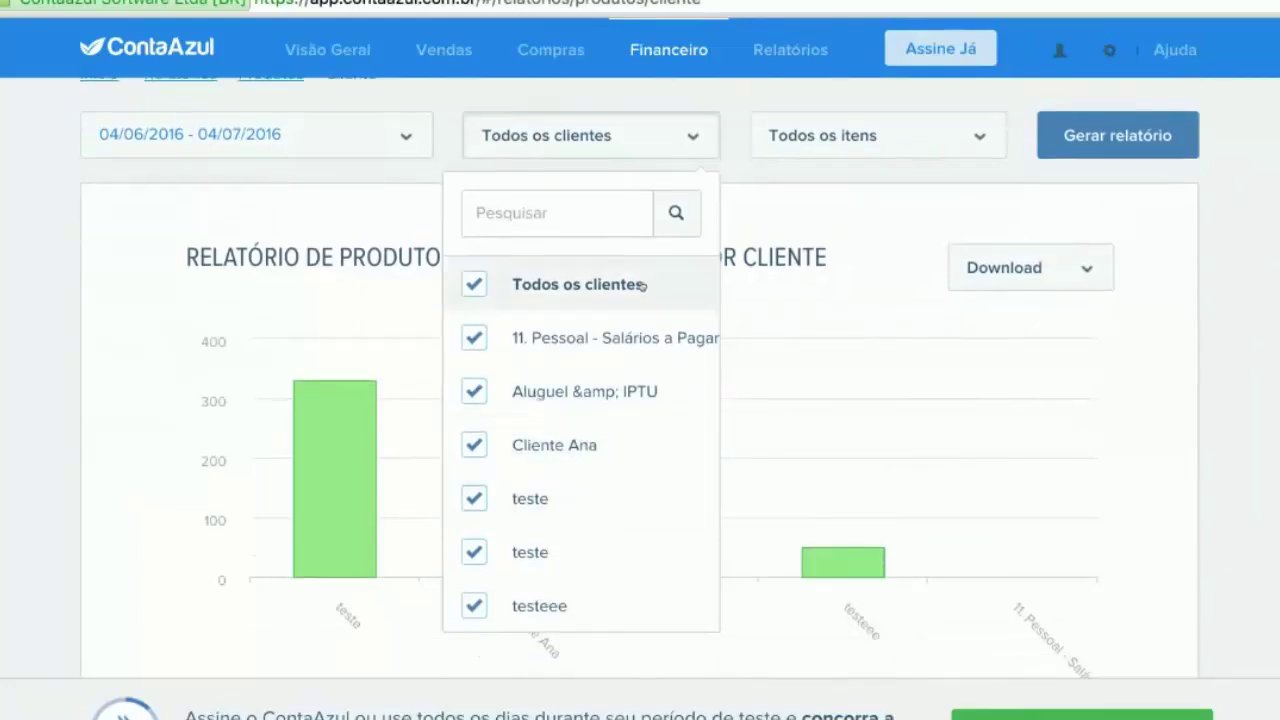
mouse_move(865, 578)
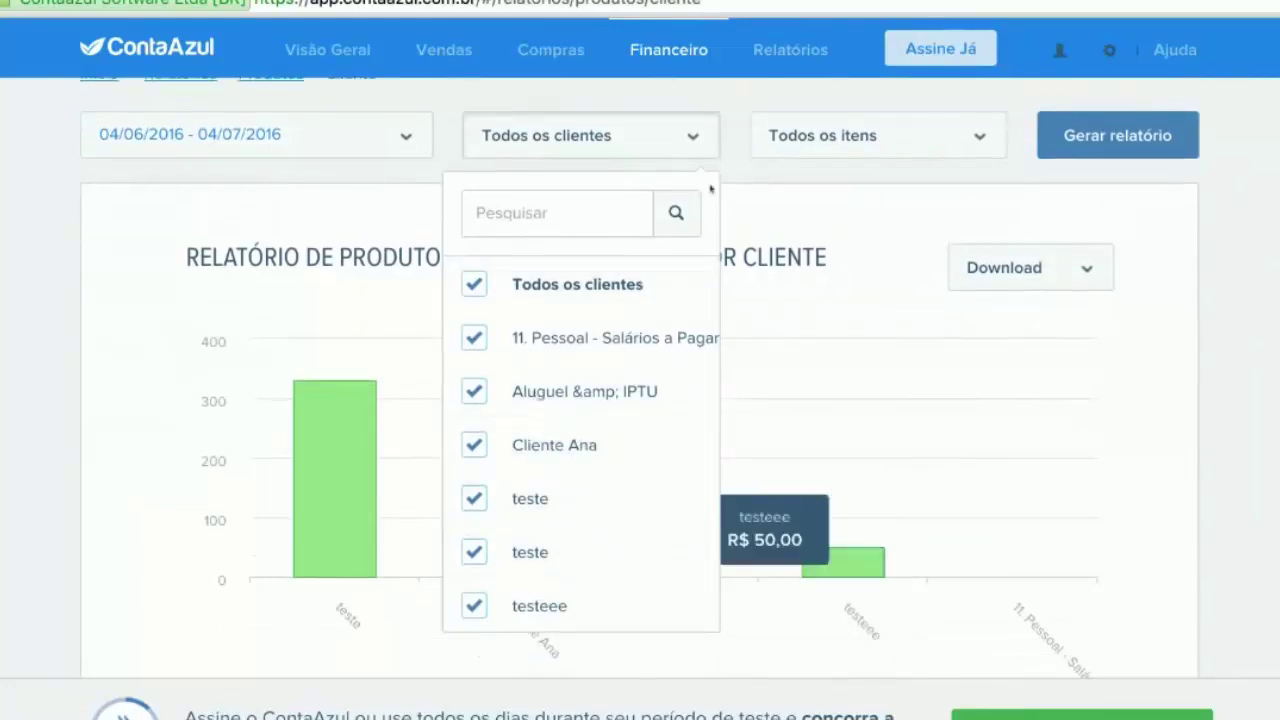
click(690, 138)
click(820, 138)
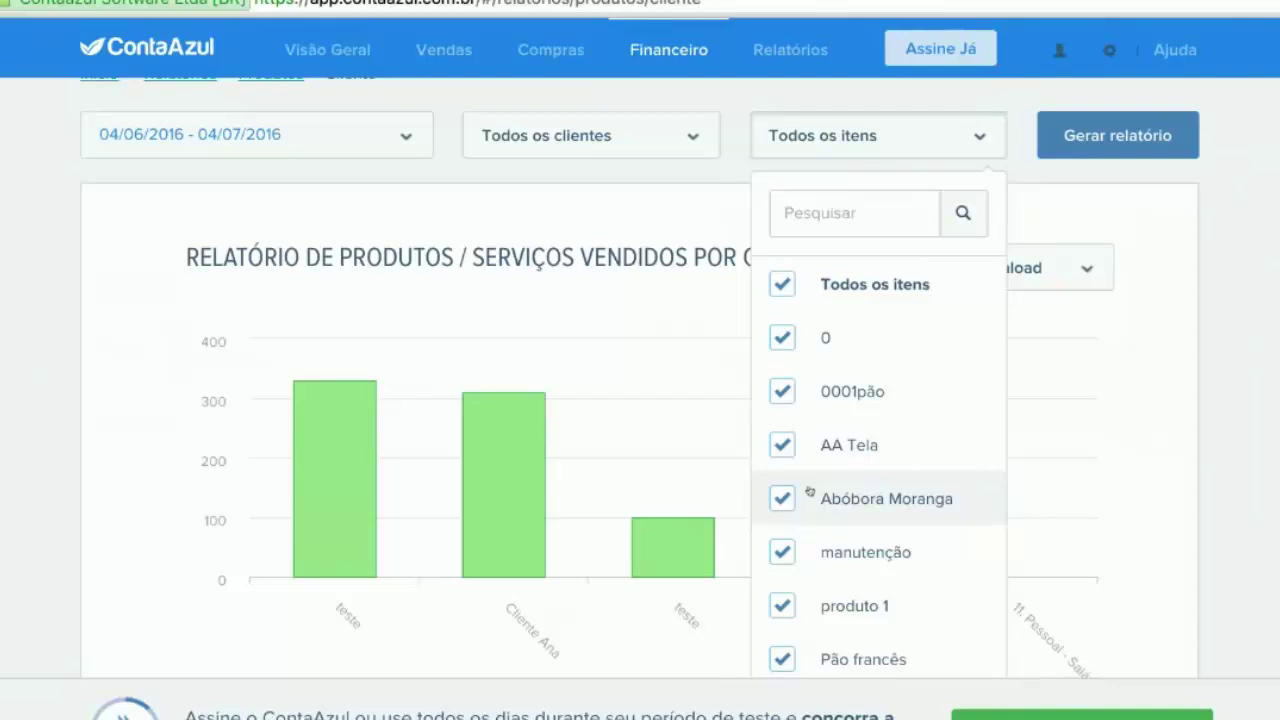
click(884, 216)
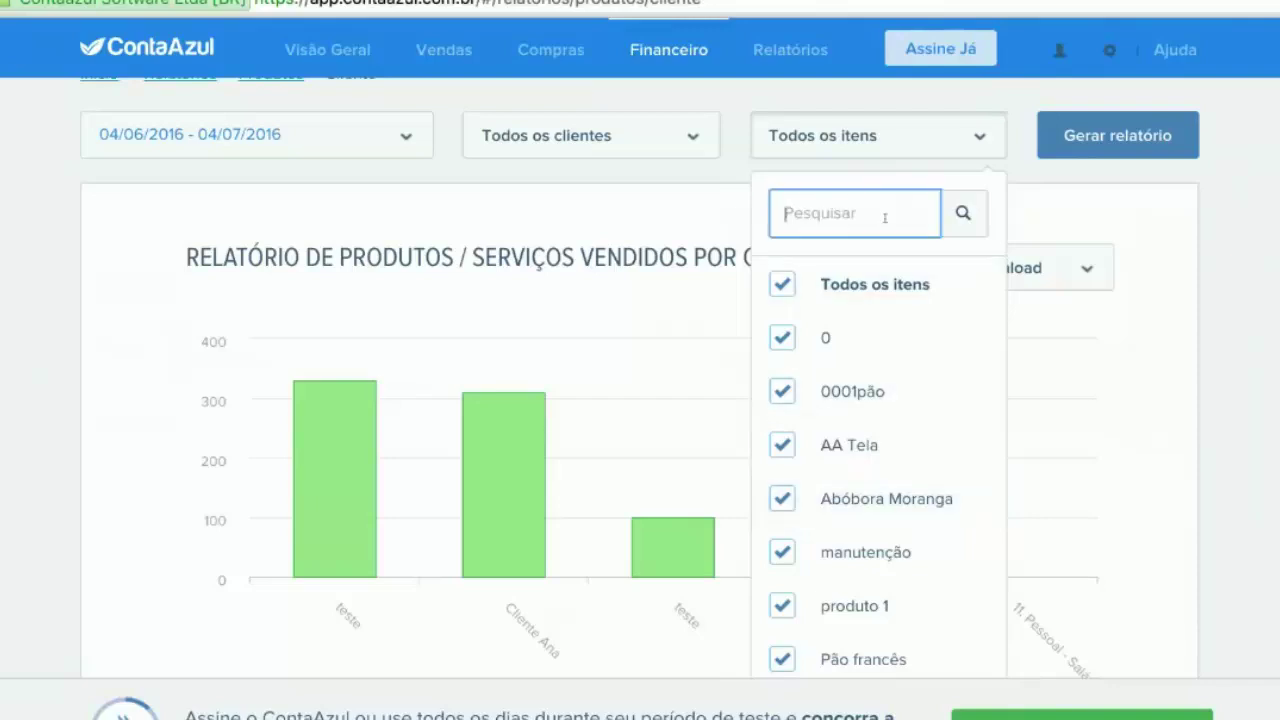
click(1020, 132)
Step: Generate the items-by-customer report for all periods with the Mostrar todos option
click(255, 138)
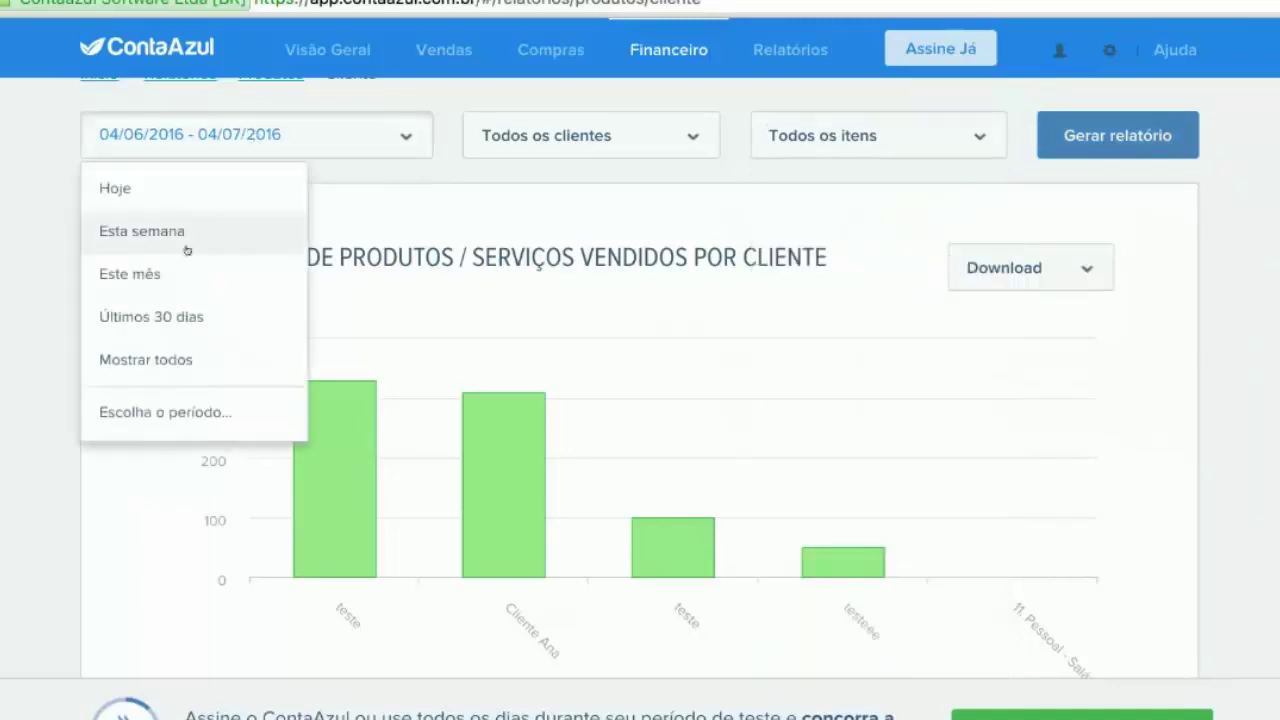
click(131, 370)
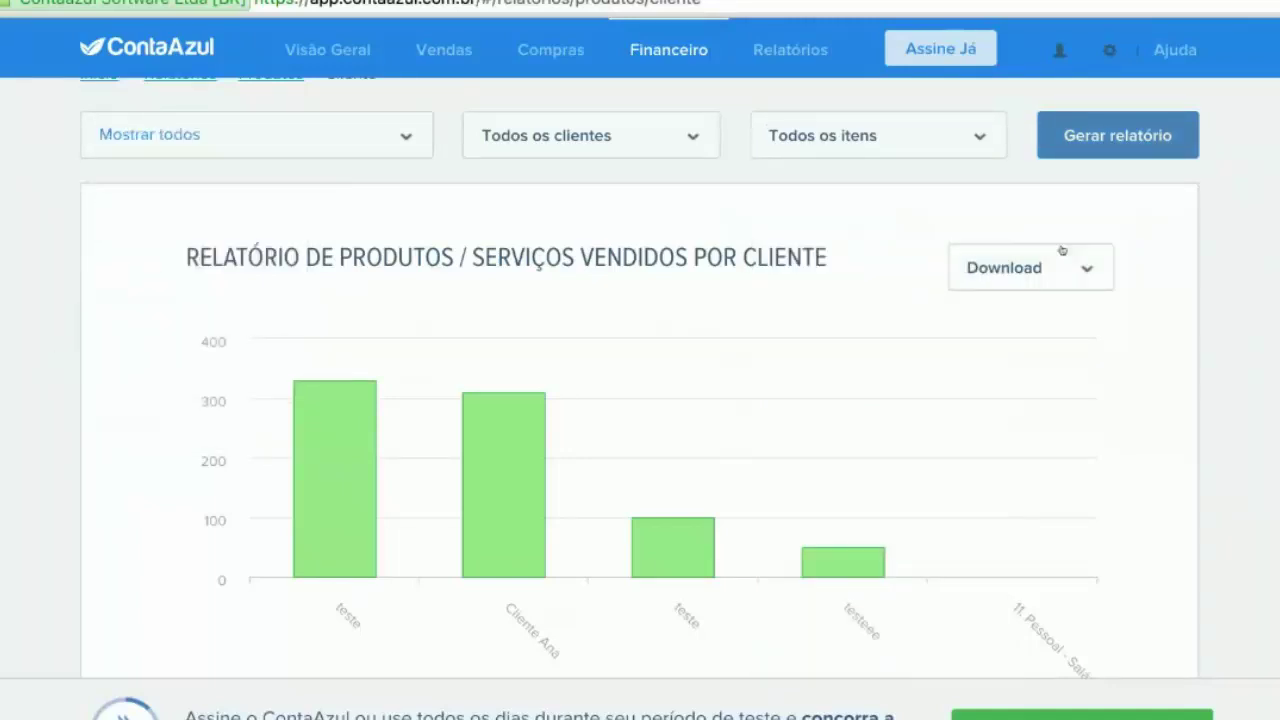
click(1163, 146)
Step: Review the products sold to the first customer, teste, and highlight the total of that table
scroll(1240, 392, down, 3)
scroll(1276, 390, down, 3)
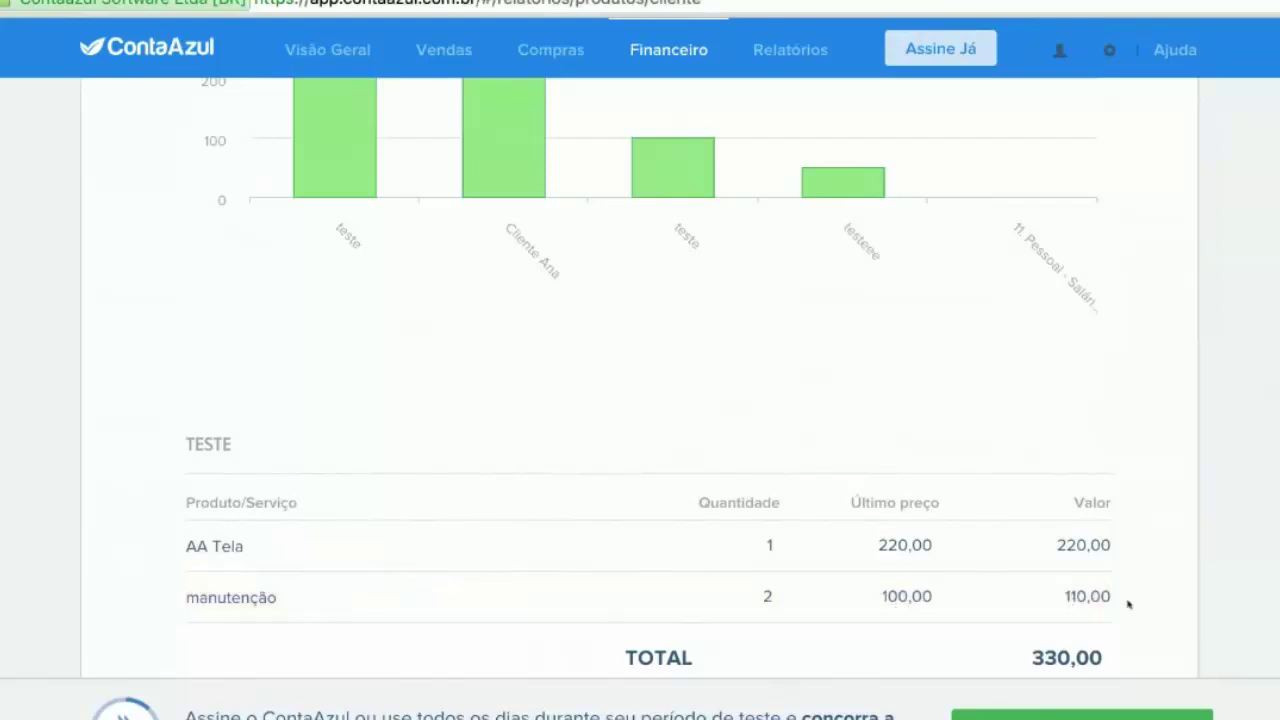
scroll(1217, 604, down, 2)
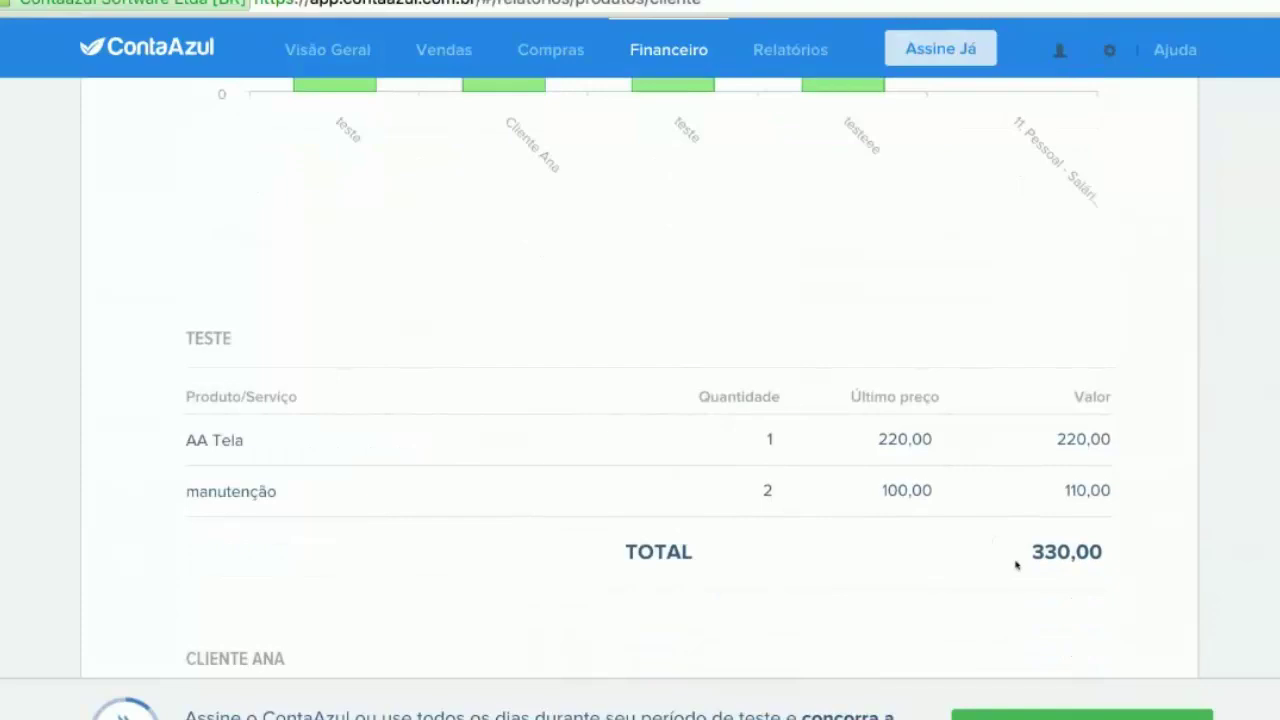
drag(1028, 561, 1103, 552)
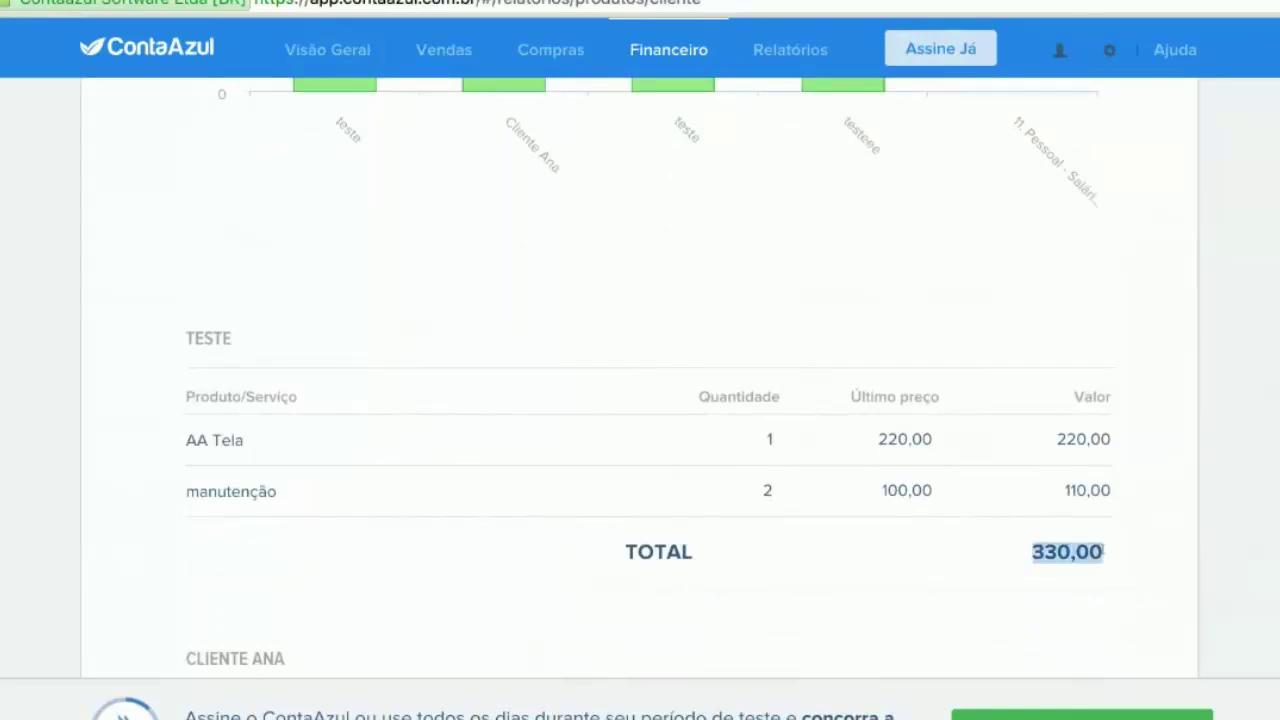
click(1130, 559)
Step: Review the second customer's product table and highlight the customer name heading above it
scroll(1163, 567, down, 1)
scroll(1167, 563, down, 5)
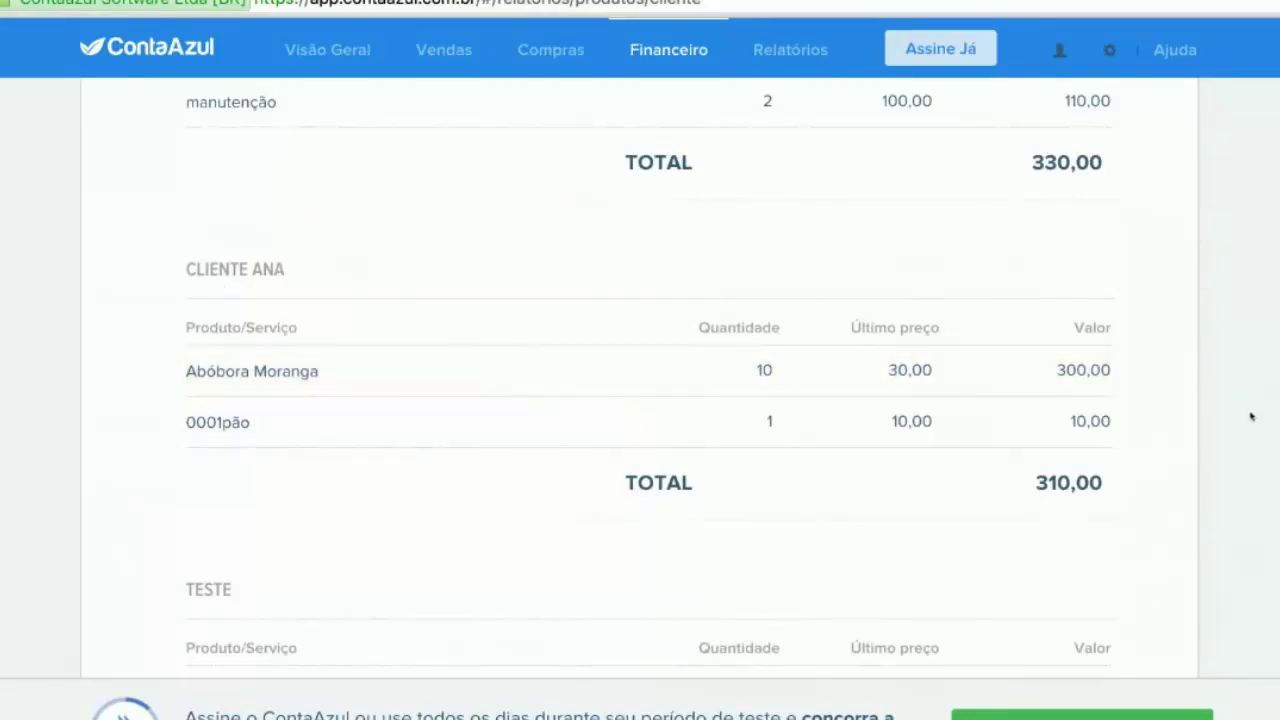
scroll(1251, 417, down, 3)
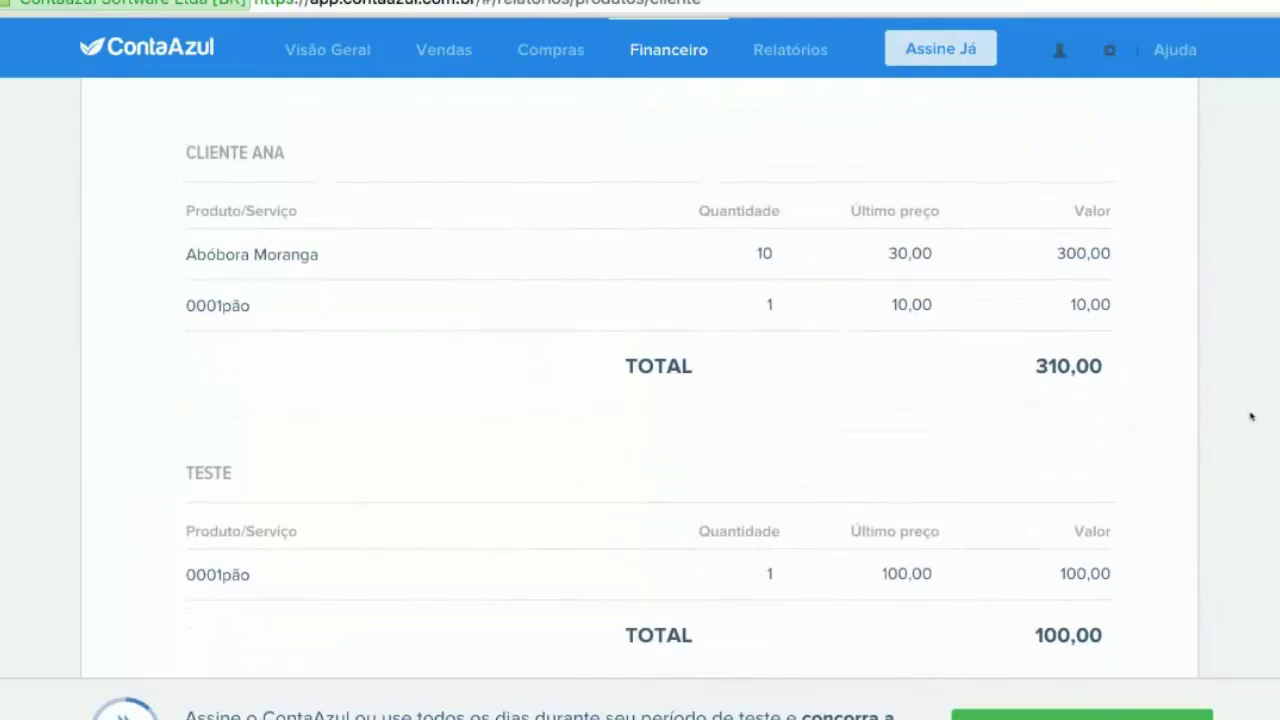
drag(186, 152, 317, 157)
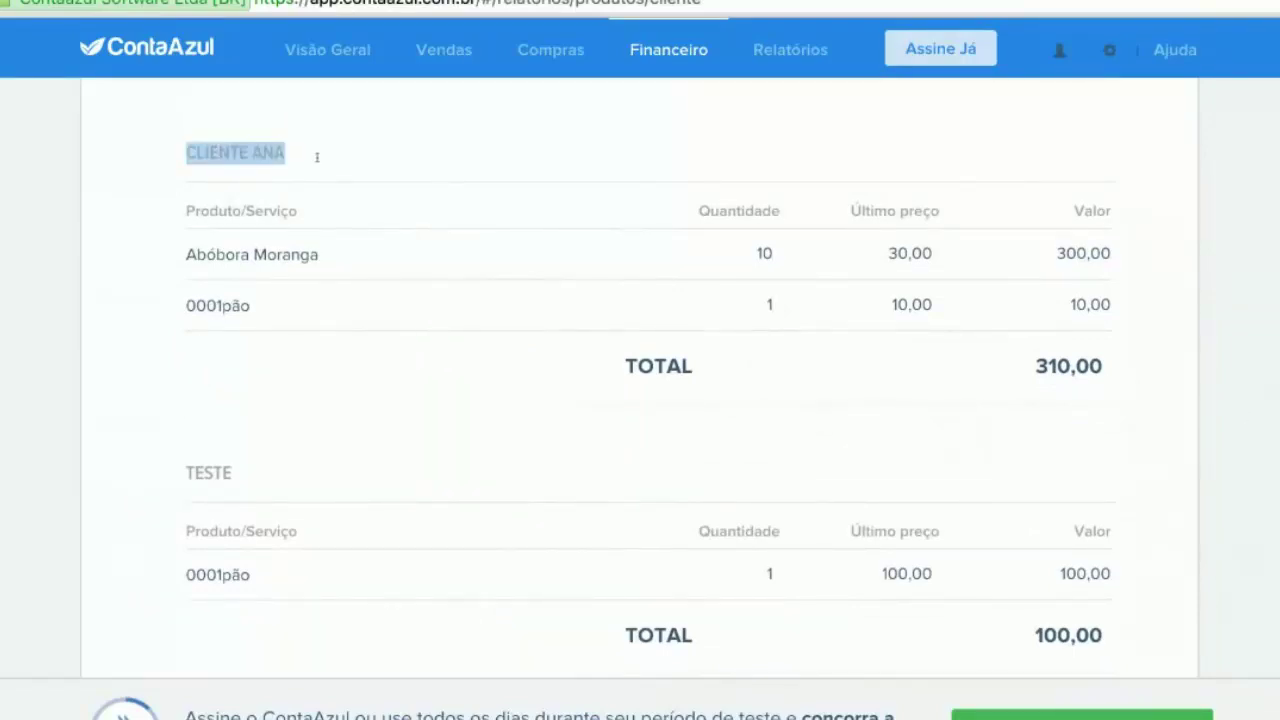
click(95, 280)
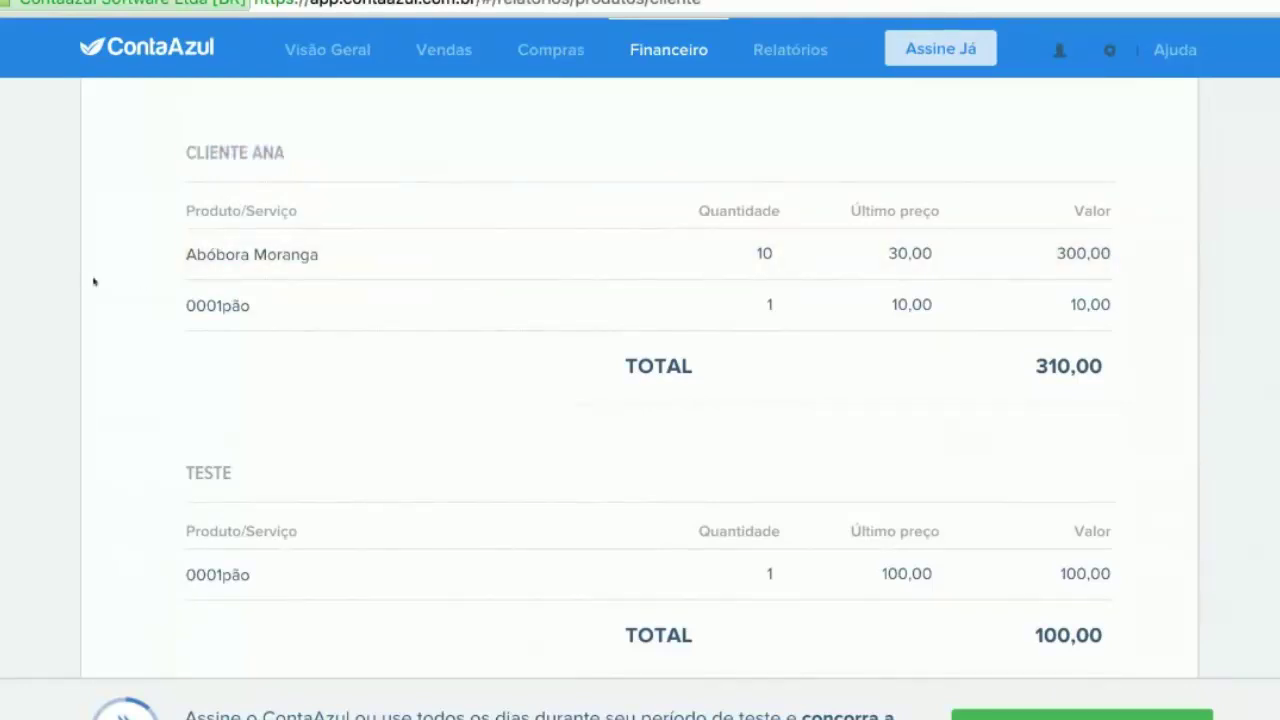
Step: Review the remaining customers' tables down to the end of the report and highlight the Total Geral value
scroll(90, 307, down, 3)
scroll(90, 307, down, 8)
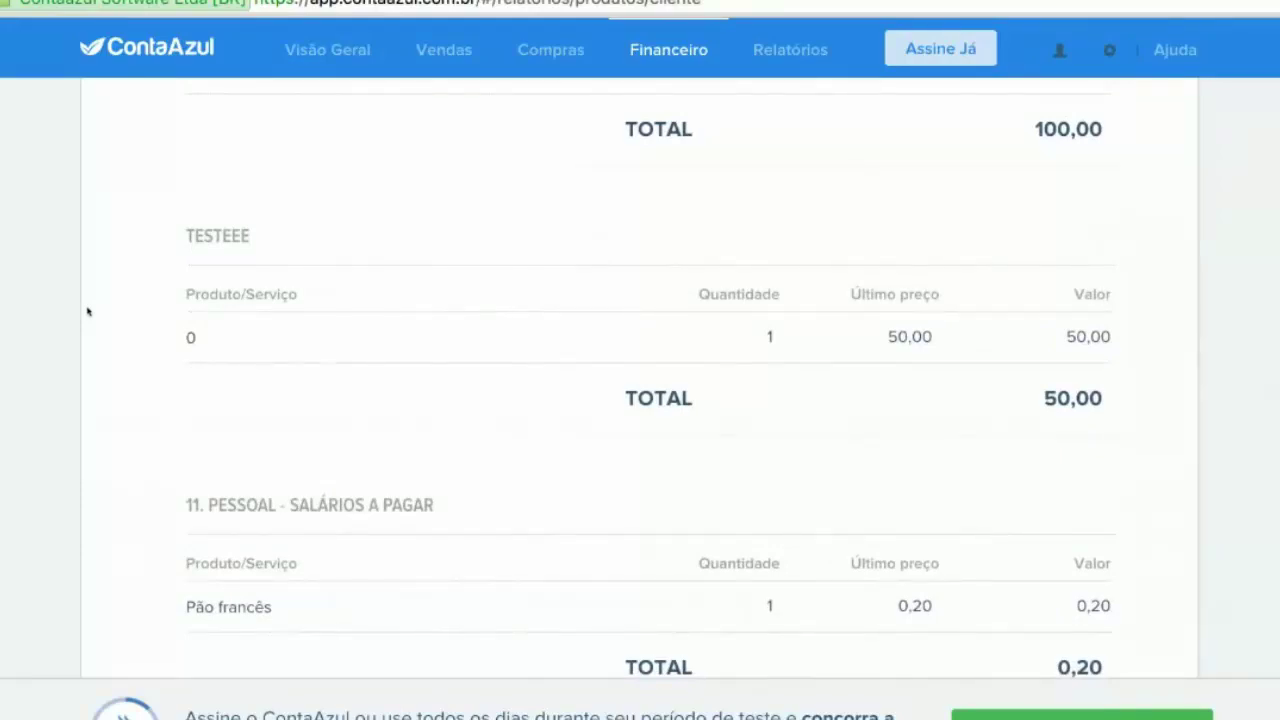
scroll(71, 327, down, 7)
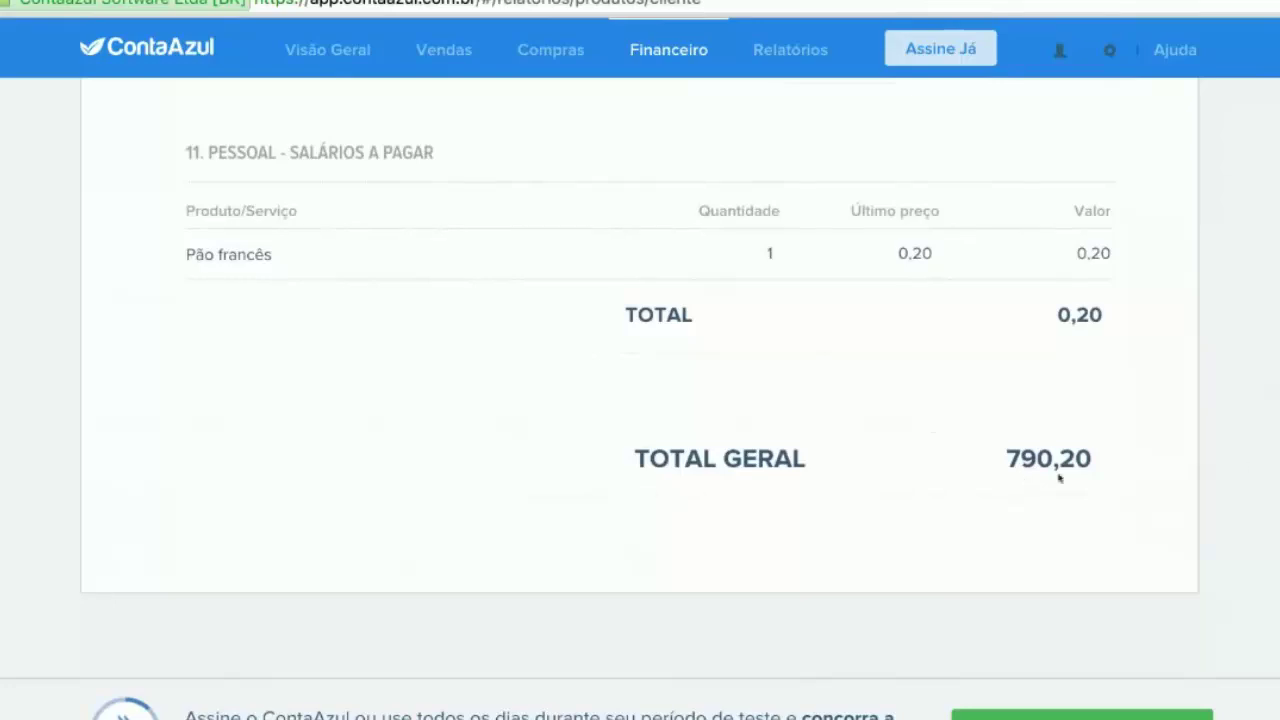
drag(1007, 461, 970, 463)
click(977, 466)
Step: Check the download formats offered for the items-by-customer report without choosing one
scroll(966, 465, up, 15)
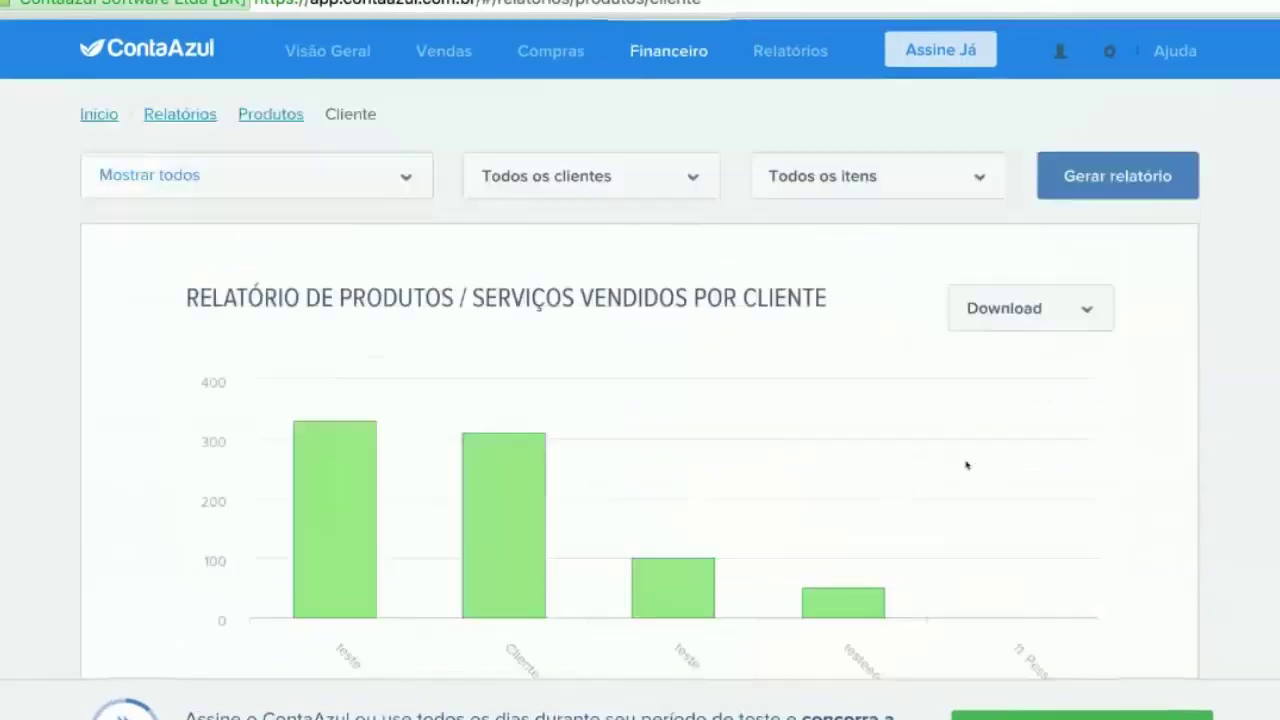
click(1025, 311)
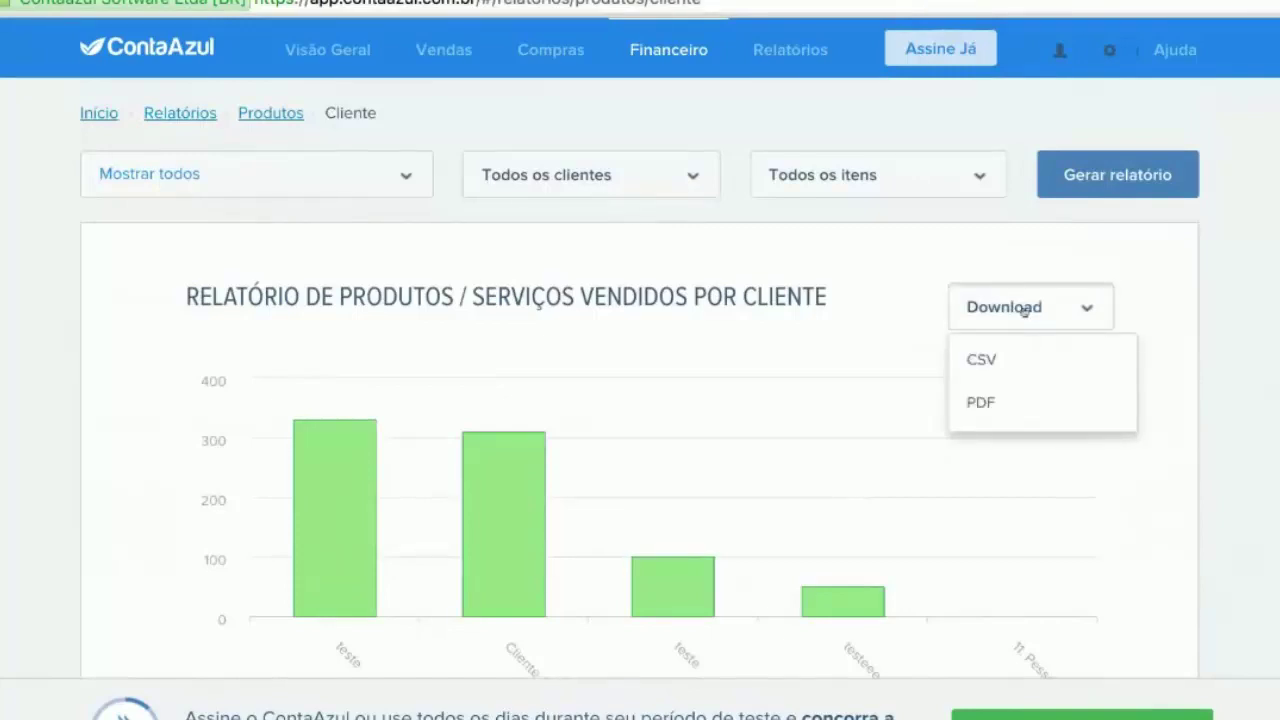
click(1041, 254)
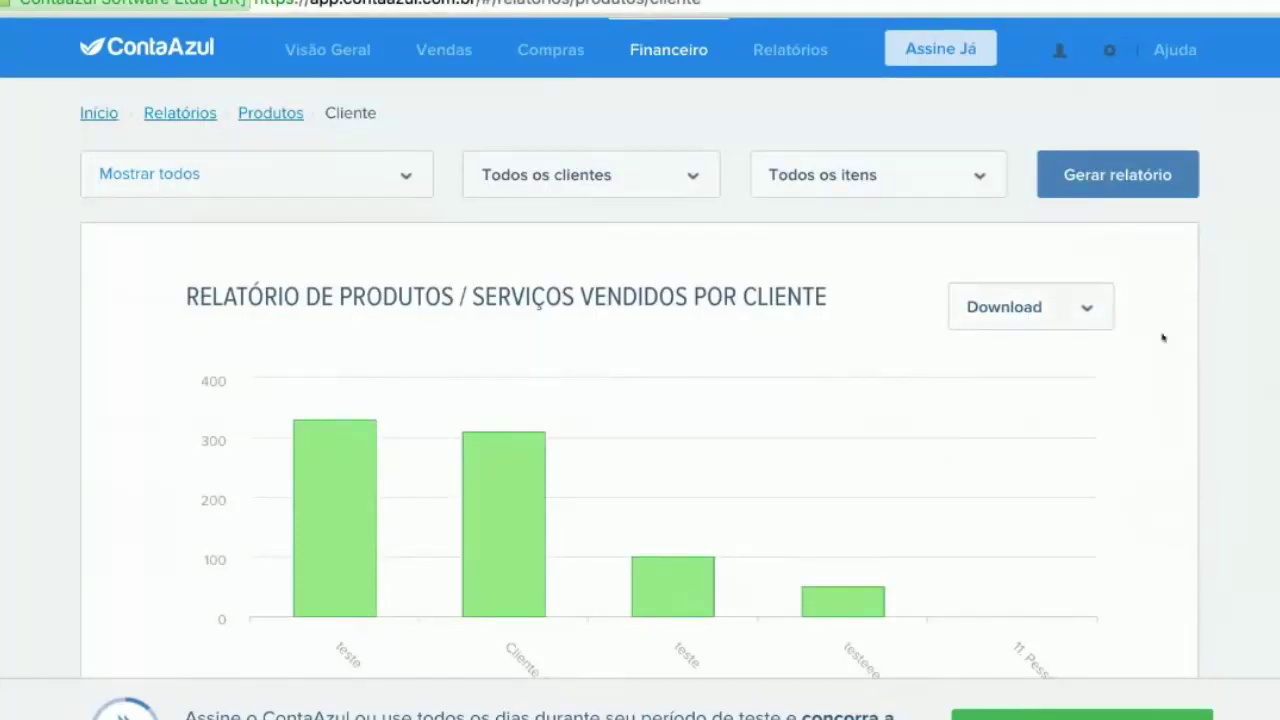
Step: Open the Clientes sales report and view the options of its Cidade and Aniversariantes filters
click(768, 66)
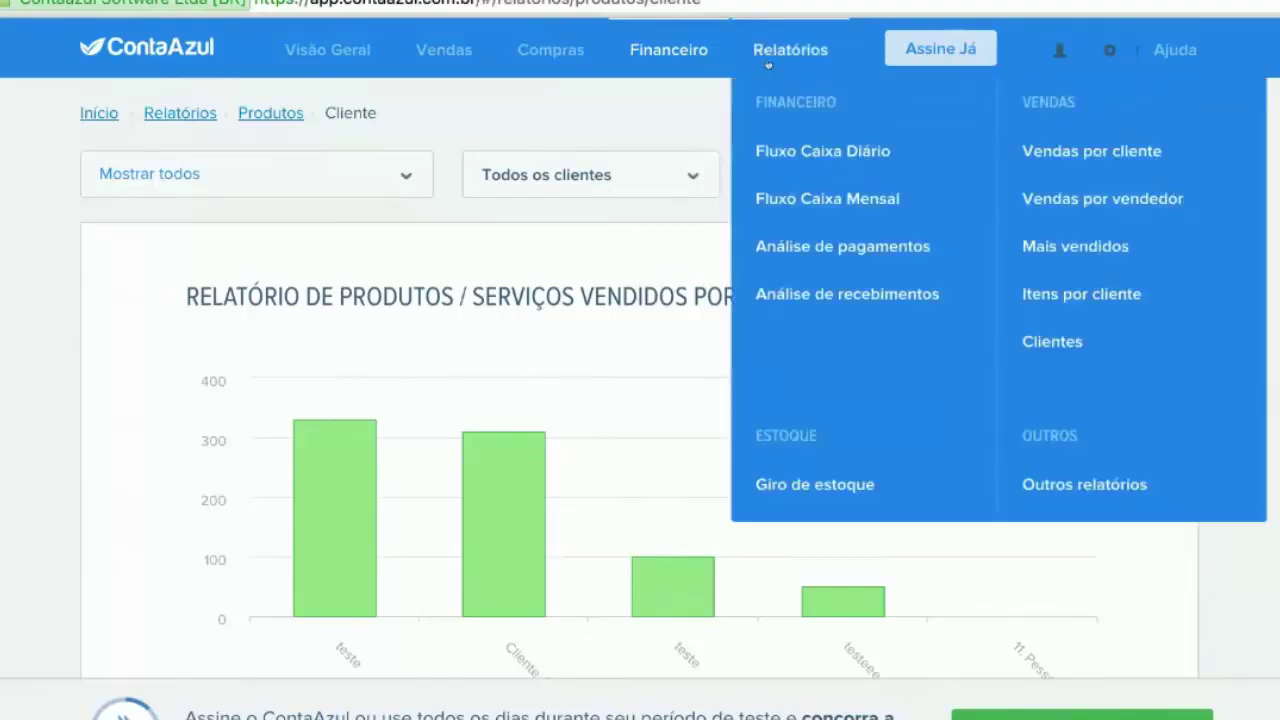
click(1033, 345)
click(343, 235)
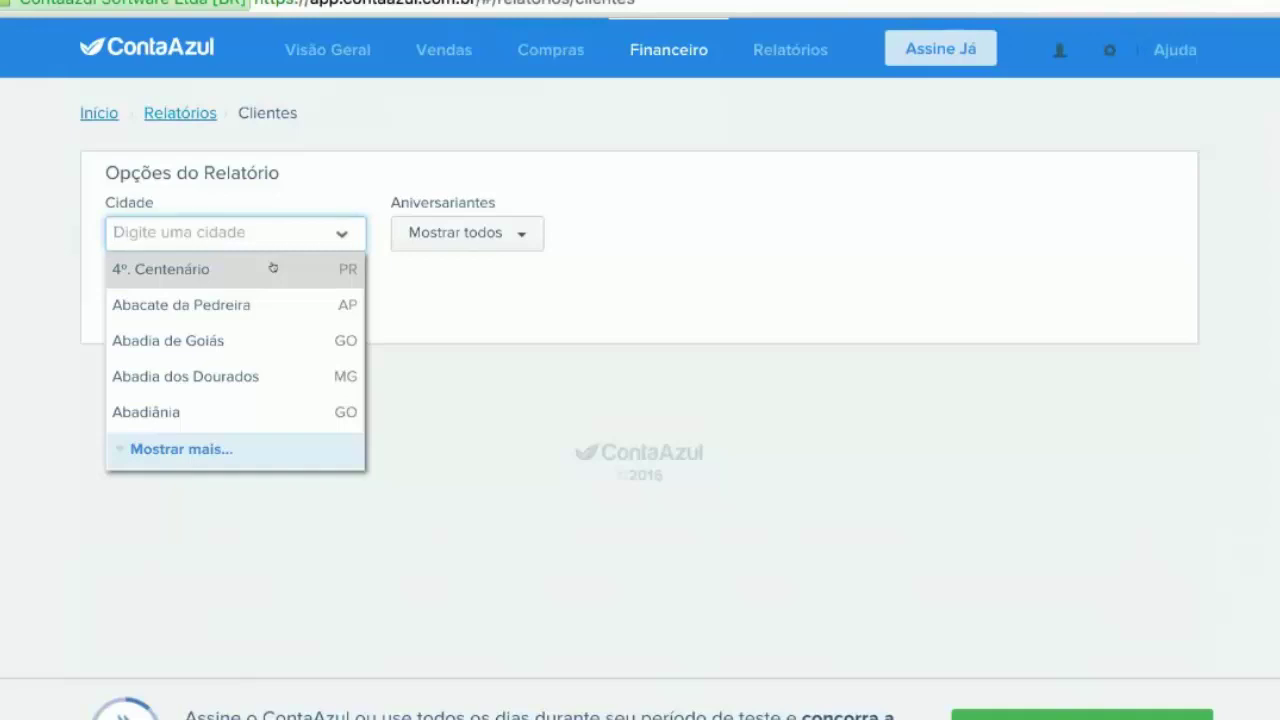
click(517, 266)
click(535, 243)
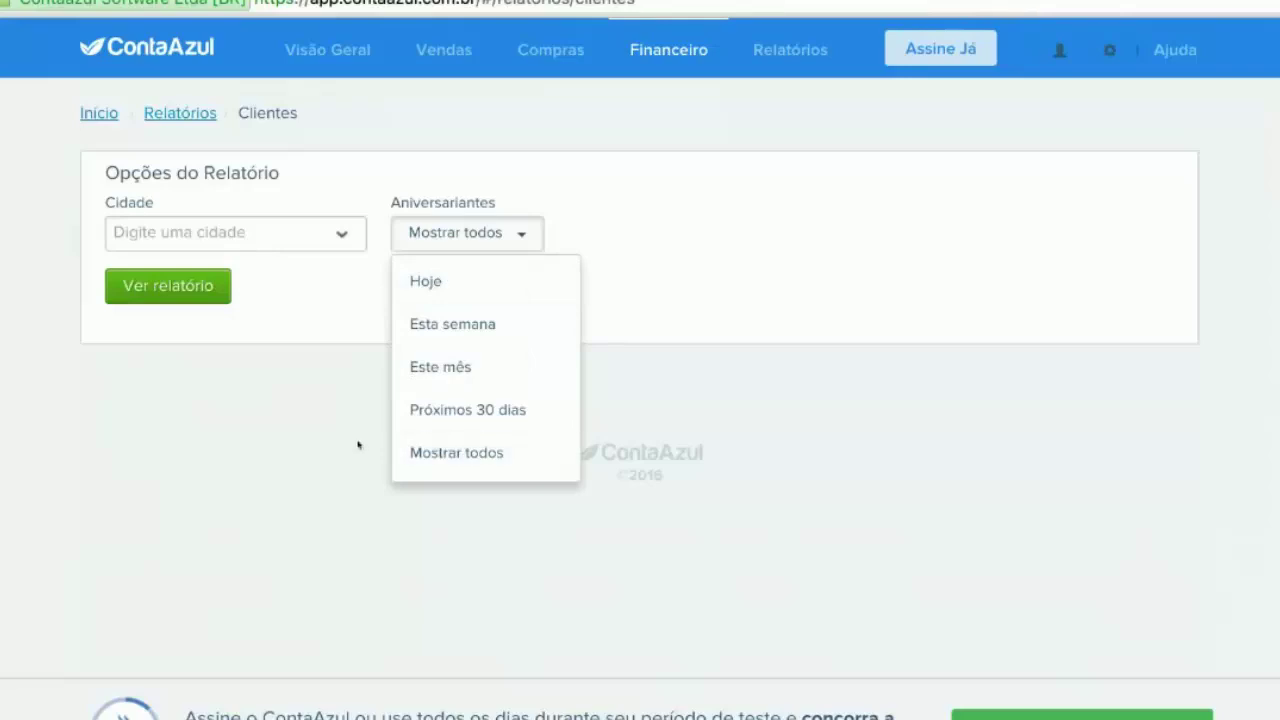
click(286, 242)
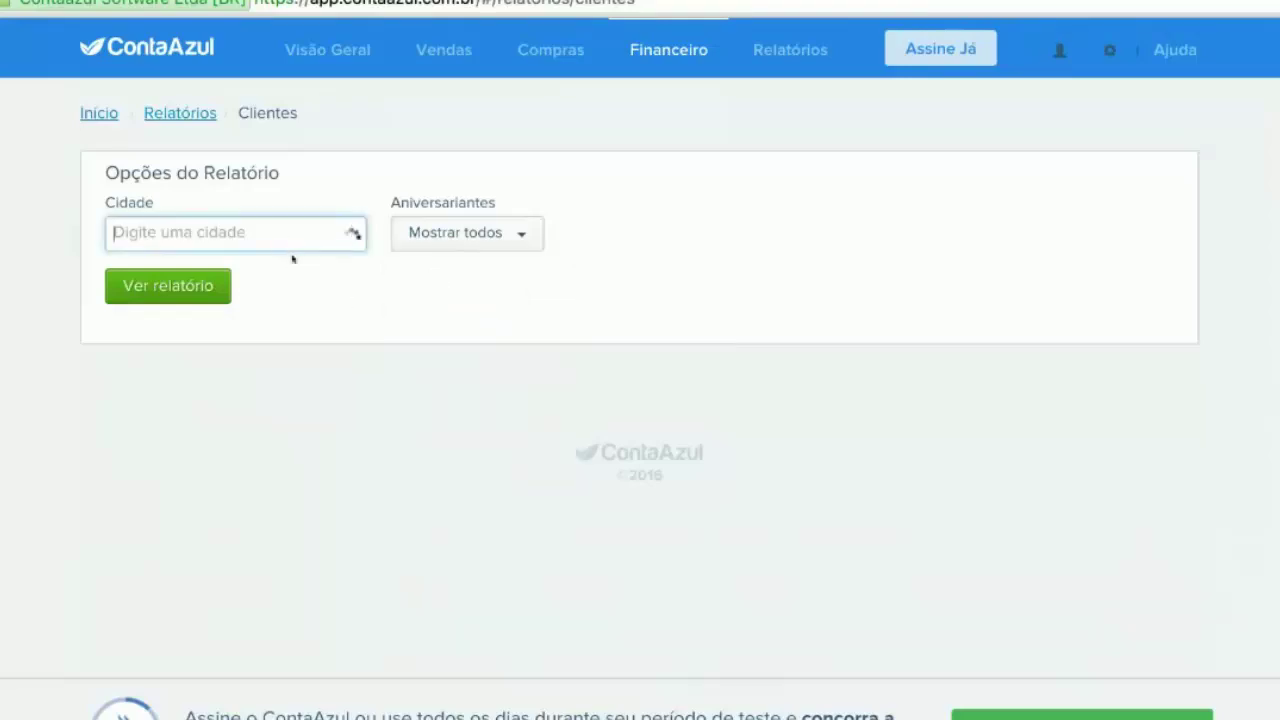
click(424, 315)
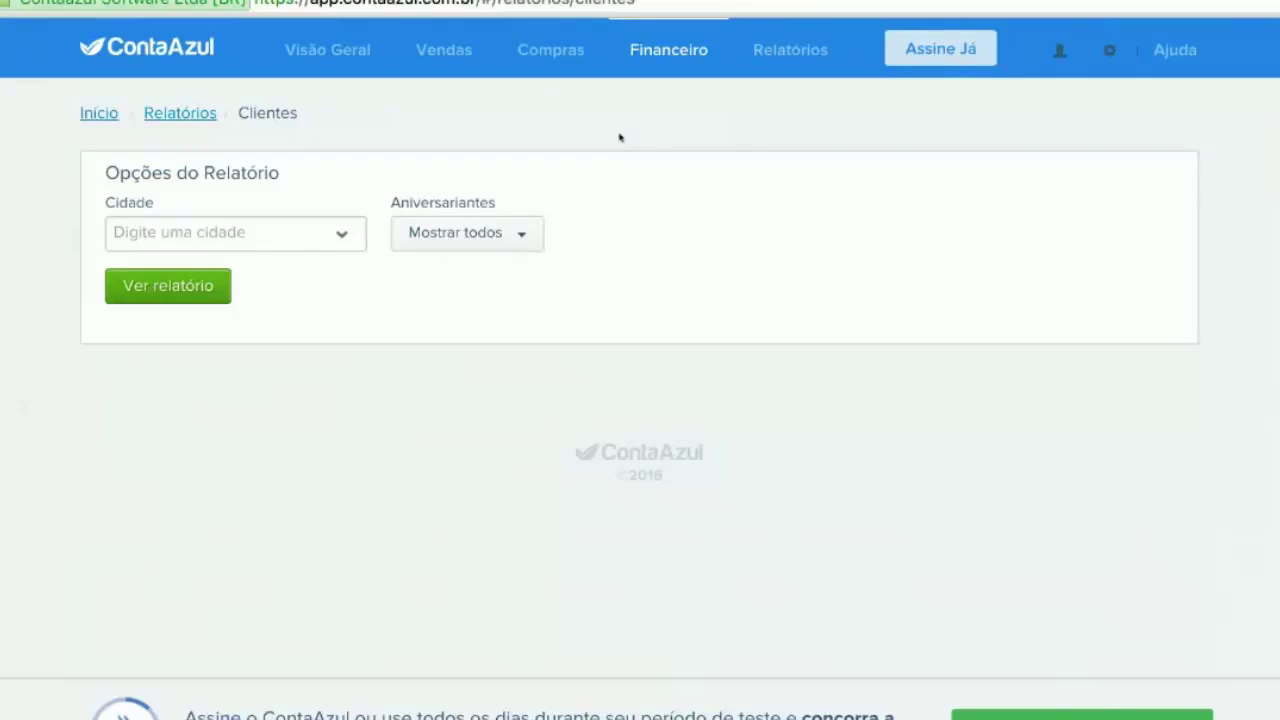
Step: Open the Giro de estoque report and look over the opening rows of its product table
mouse_move(770, 62)
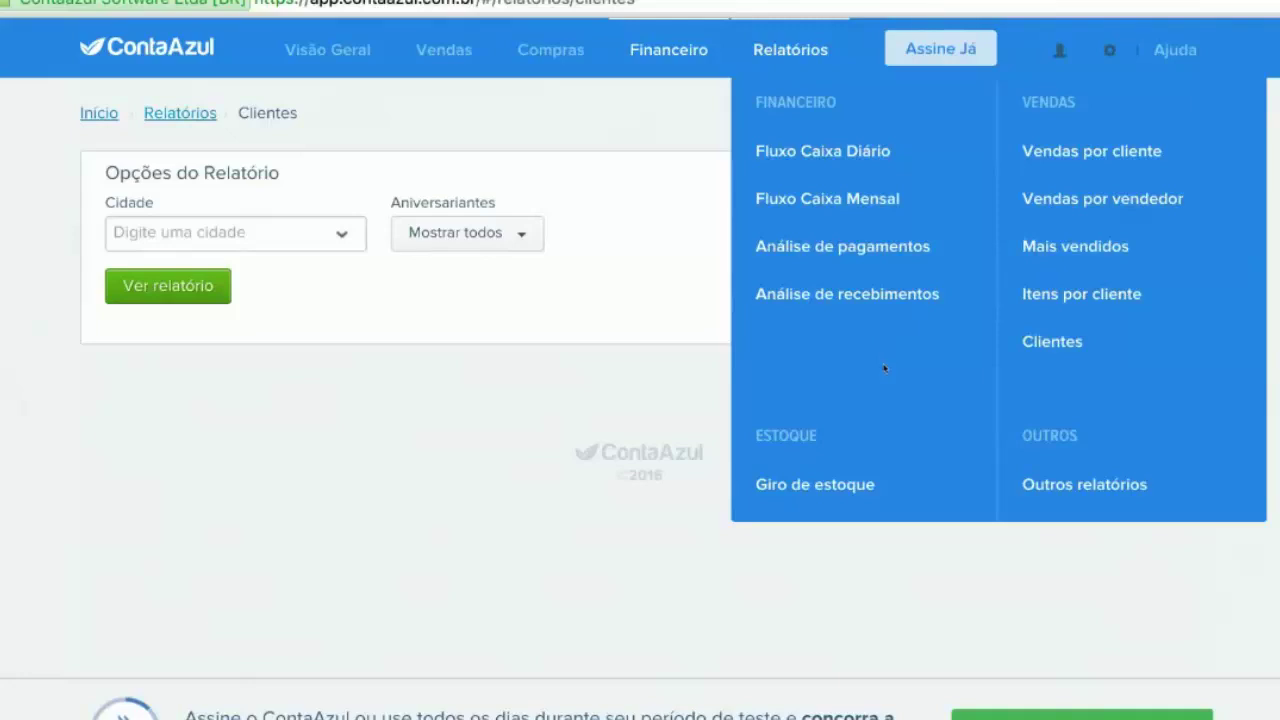
click(826, 484)
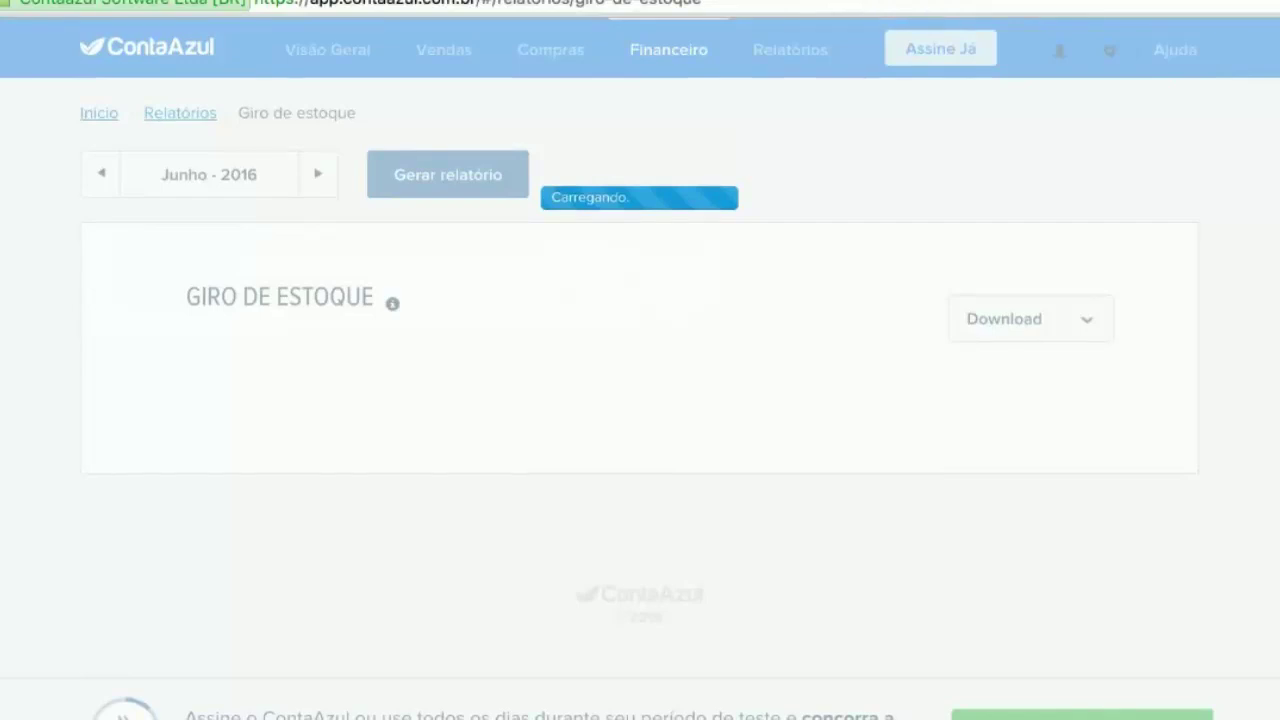
scroll(640, 400, down, 3)
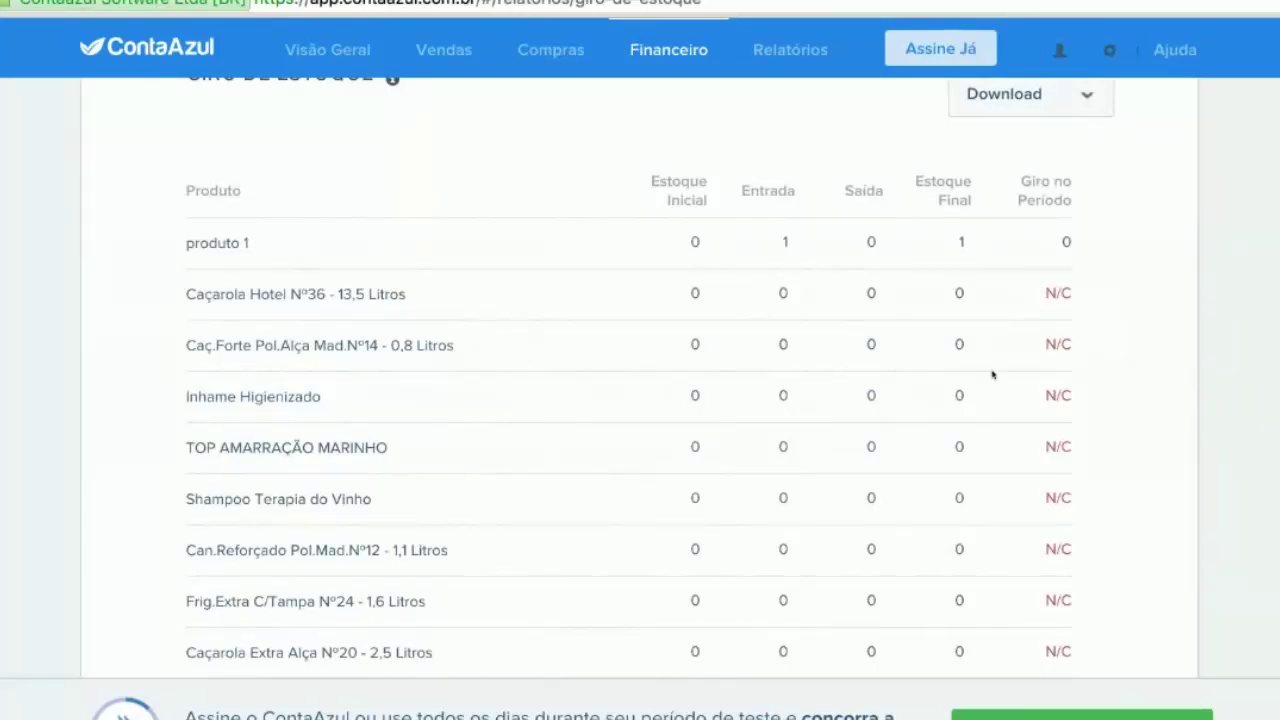
scroll(991, 373, down, 2)
scroll(993, 377, up, 3)
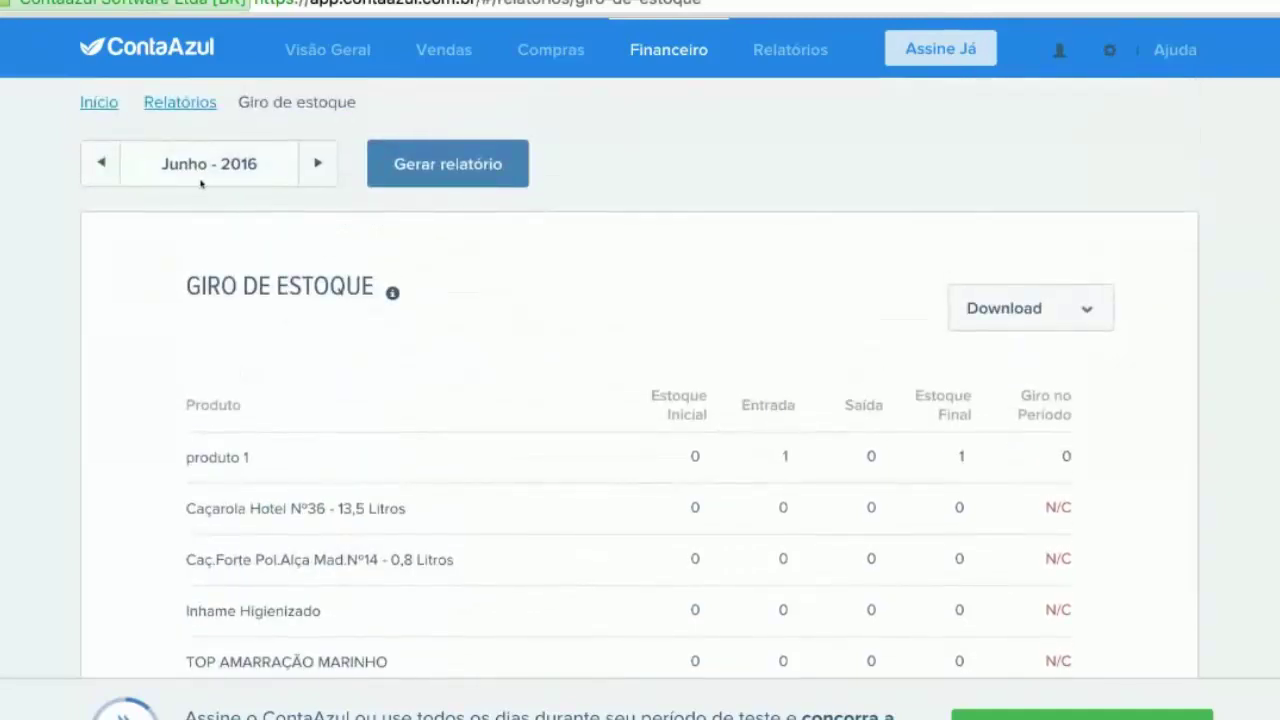
Step: Generate the stock turnover report for Junho - 2016
click(324, 169)
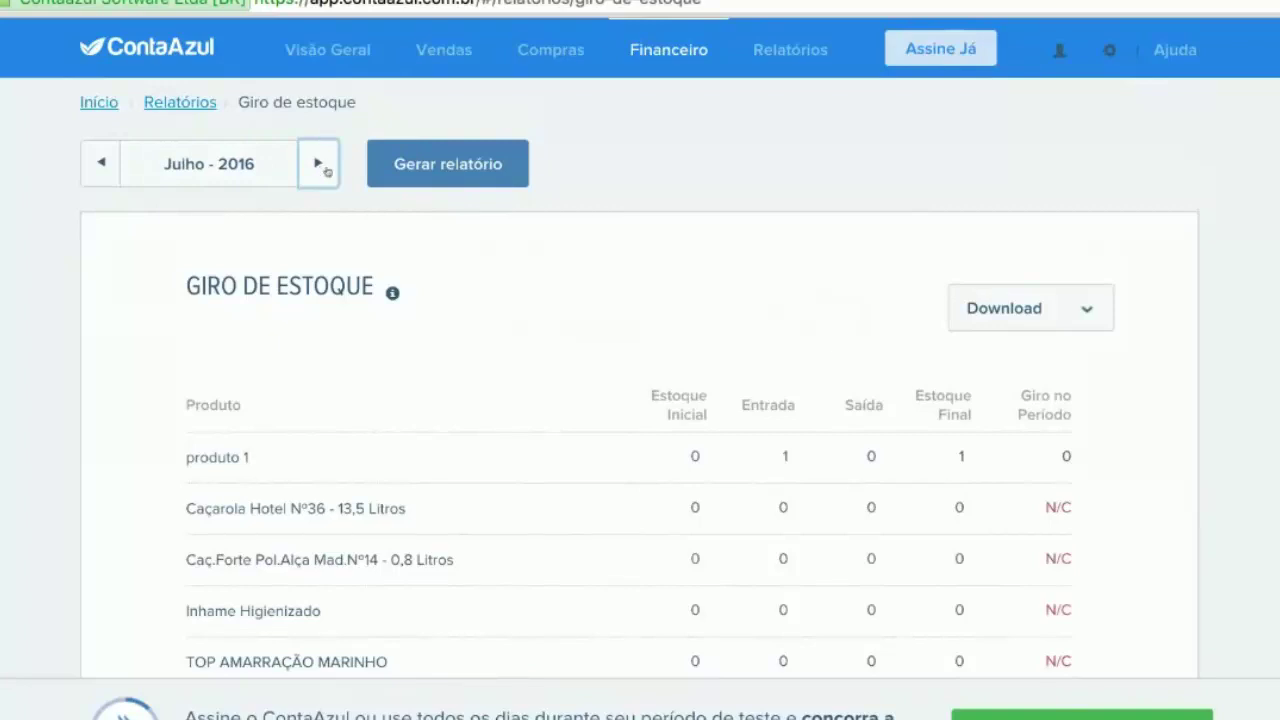
click(102, 168)
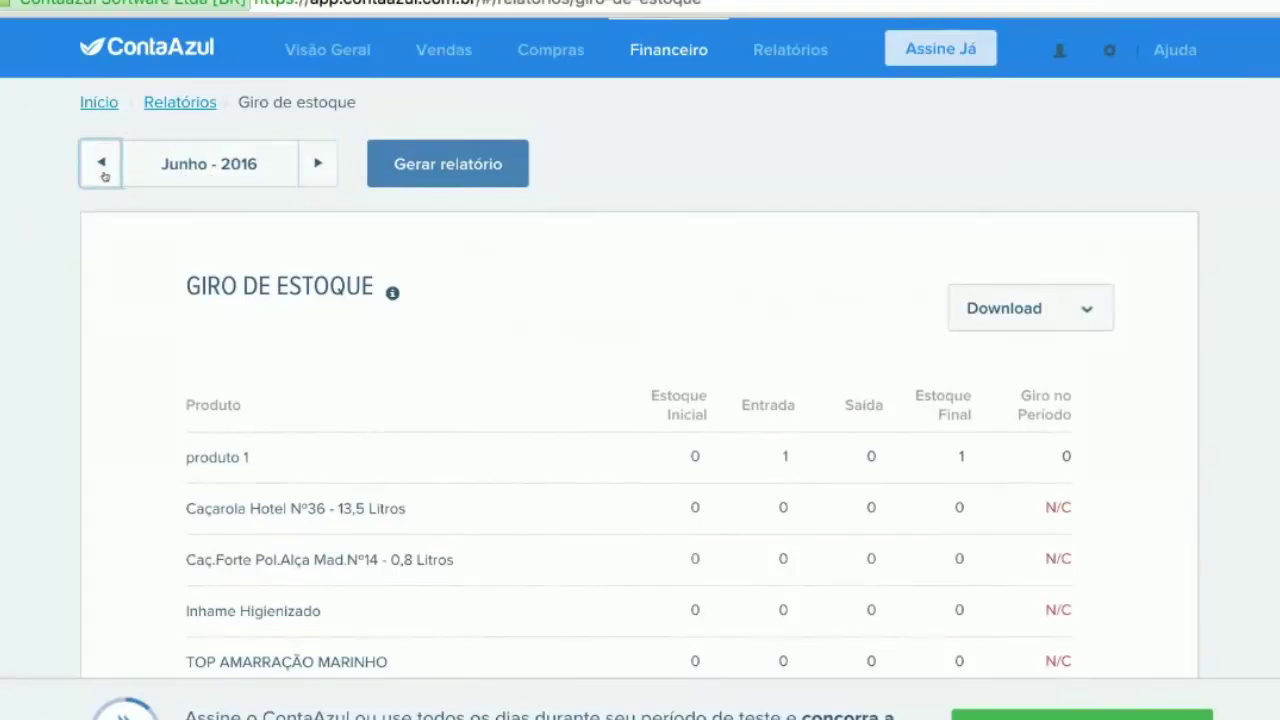
click(436, 168)
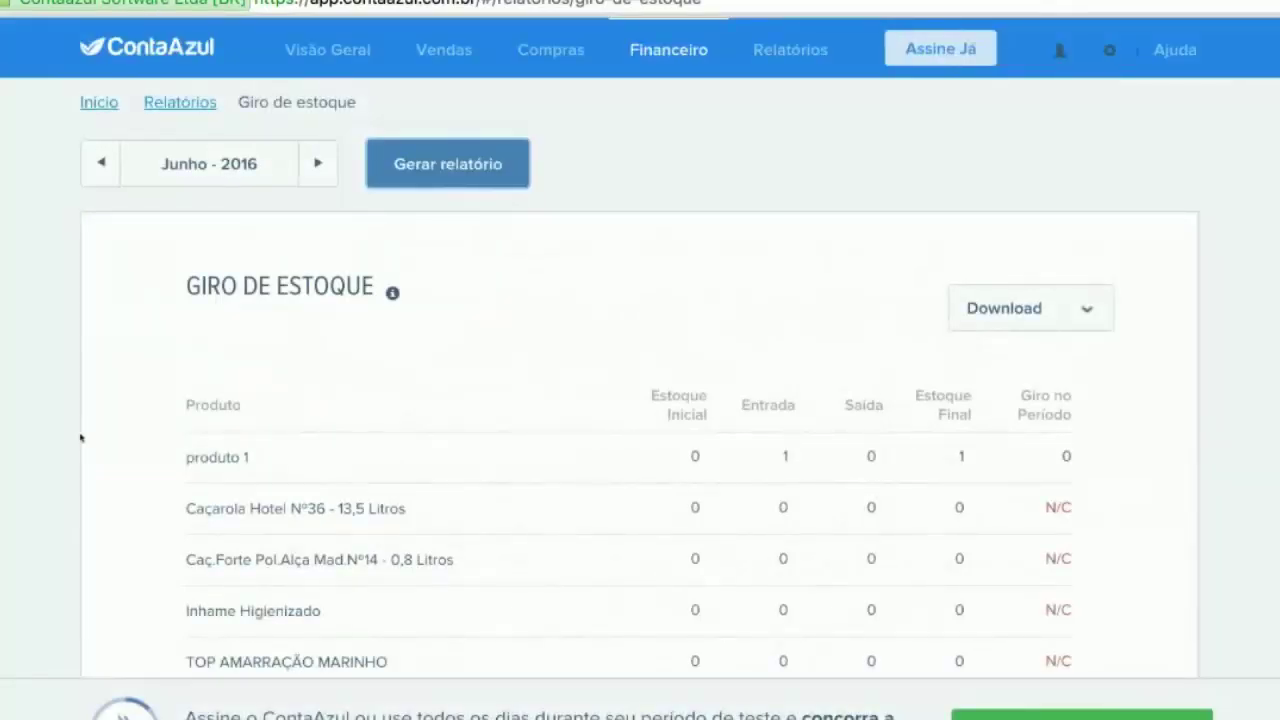
Step: Review the full list of products in the stock turnover report and check its available download formats
scroll(81, 437, down, 5)
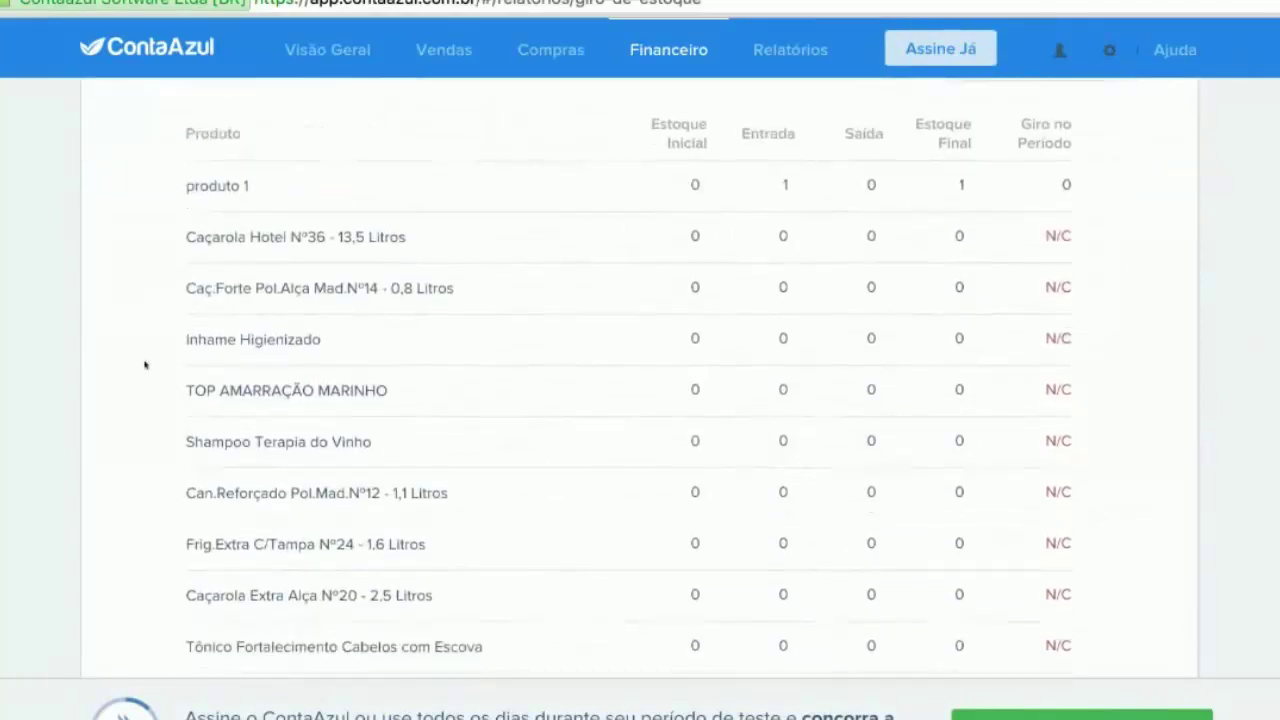
scroll(180, 394, down, 12)
scroll(178, 398, down, 15)
scroll(126, 405, down, 15)
scroll(126, 402, up, 20)
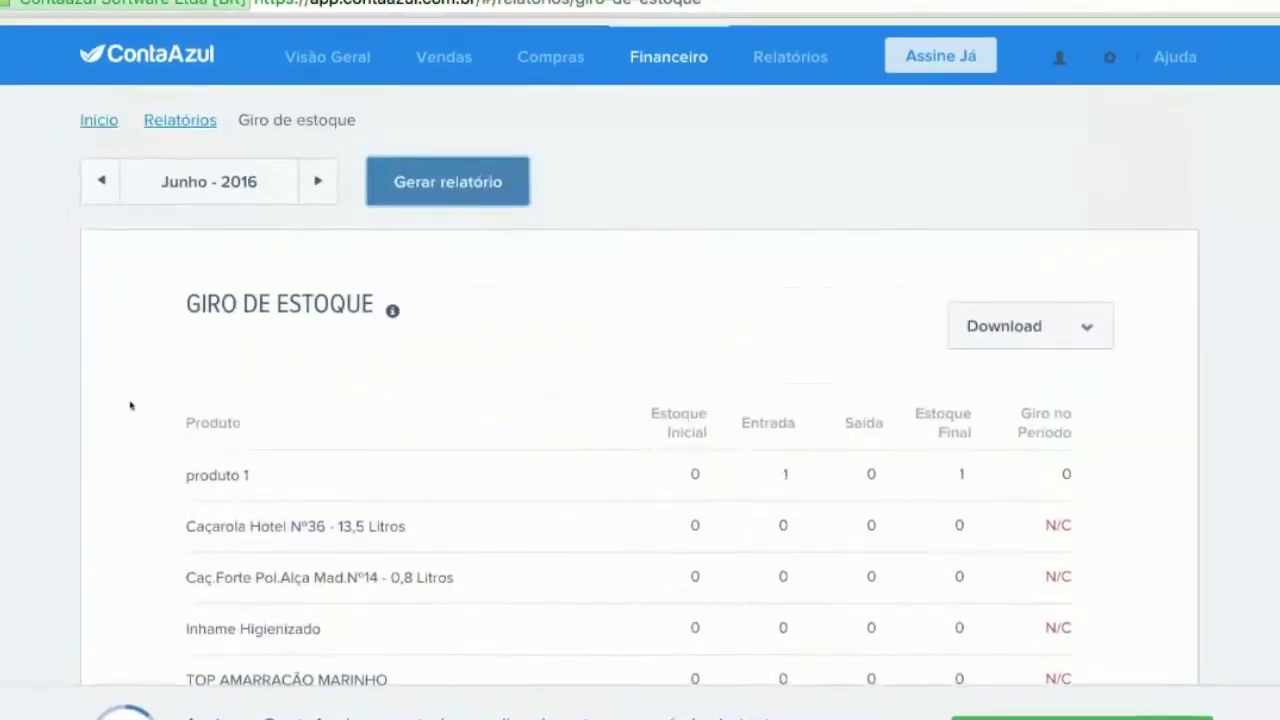
click(1090, 317)
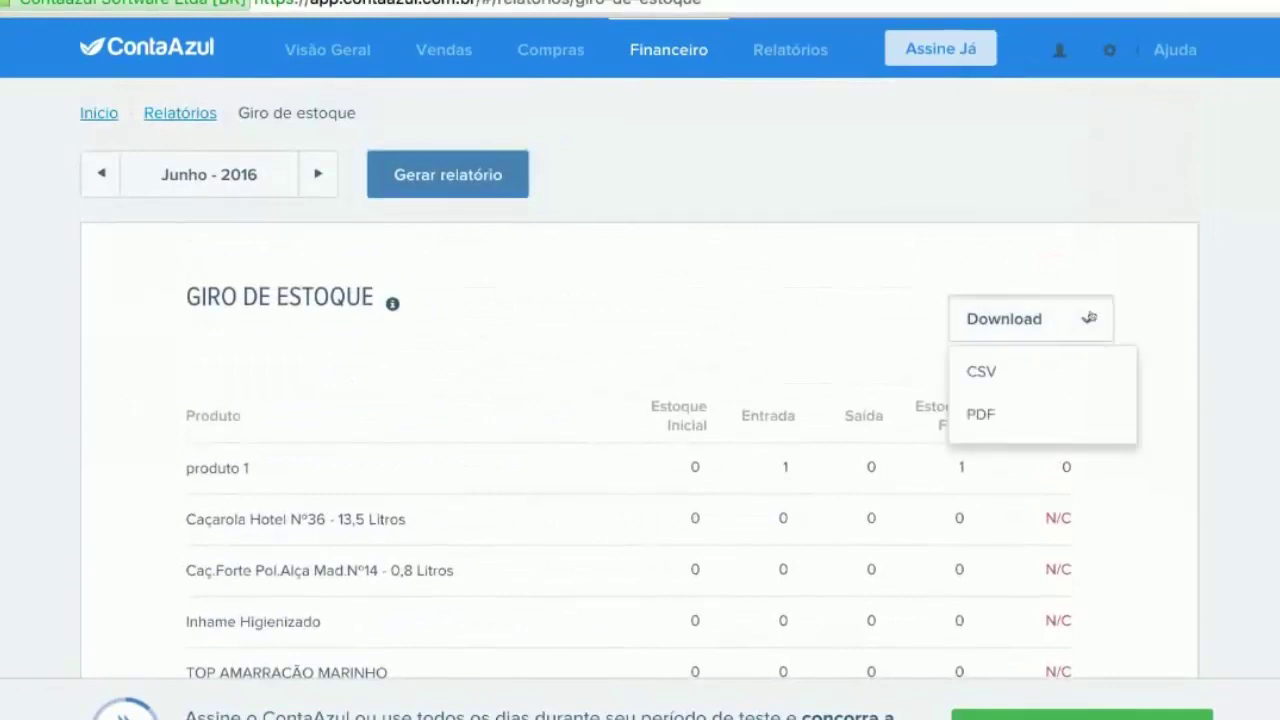
click(861, 191)
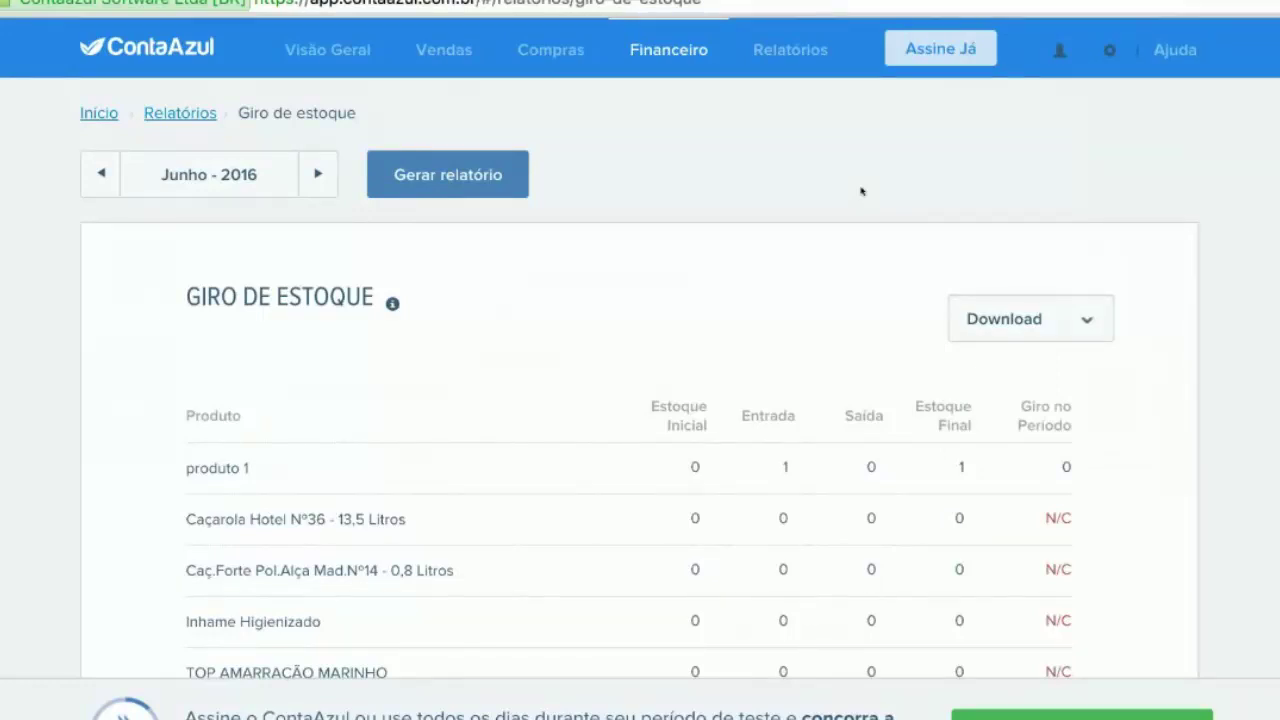
Step: View the Análise de pagamentos report from Outros relatórios as a PDF for July 2016 and close it
mouse_move(790, 49)
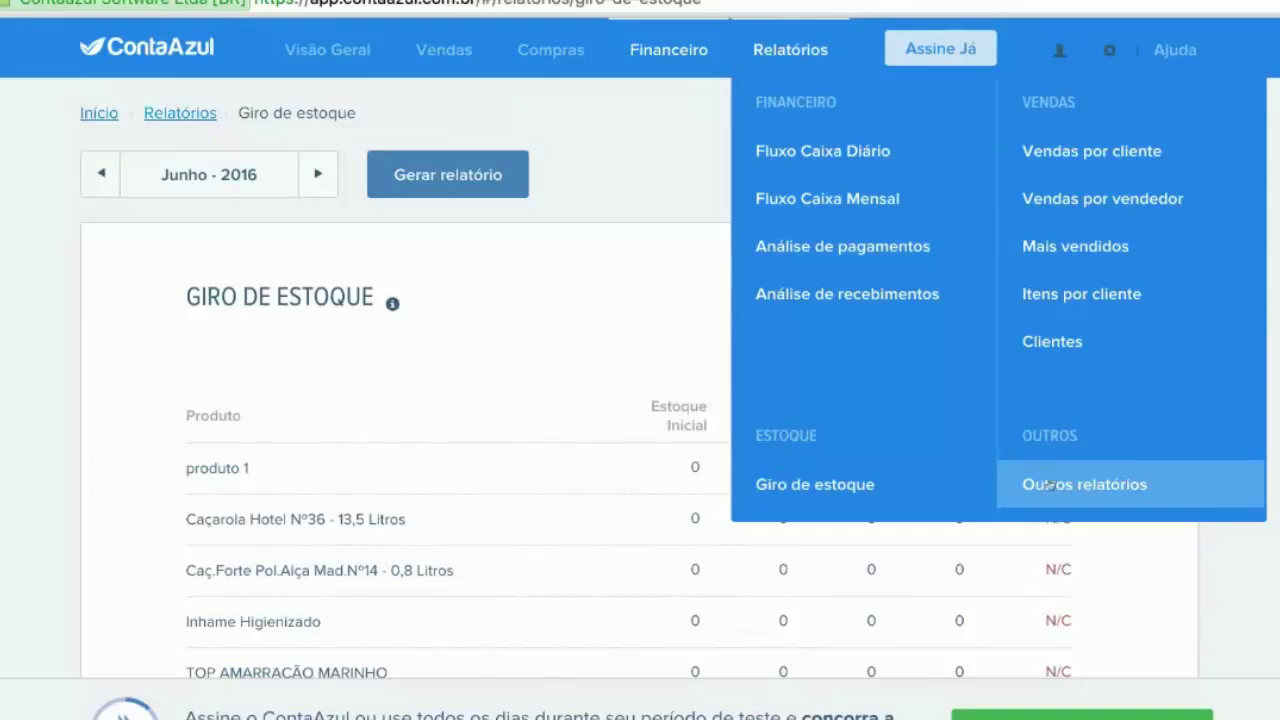
click(1048, 484)
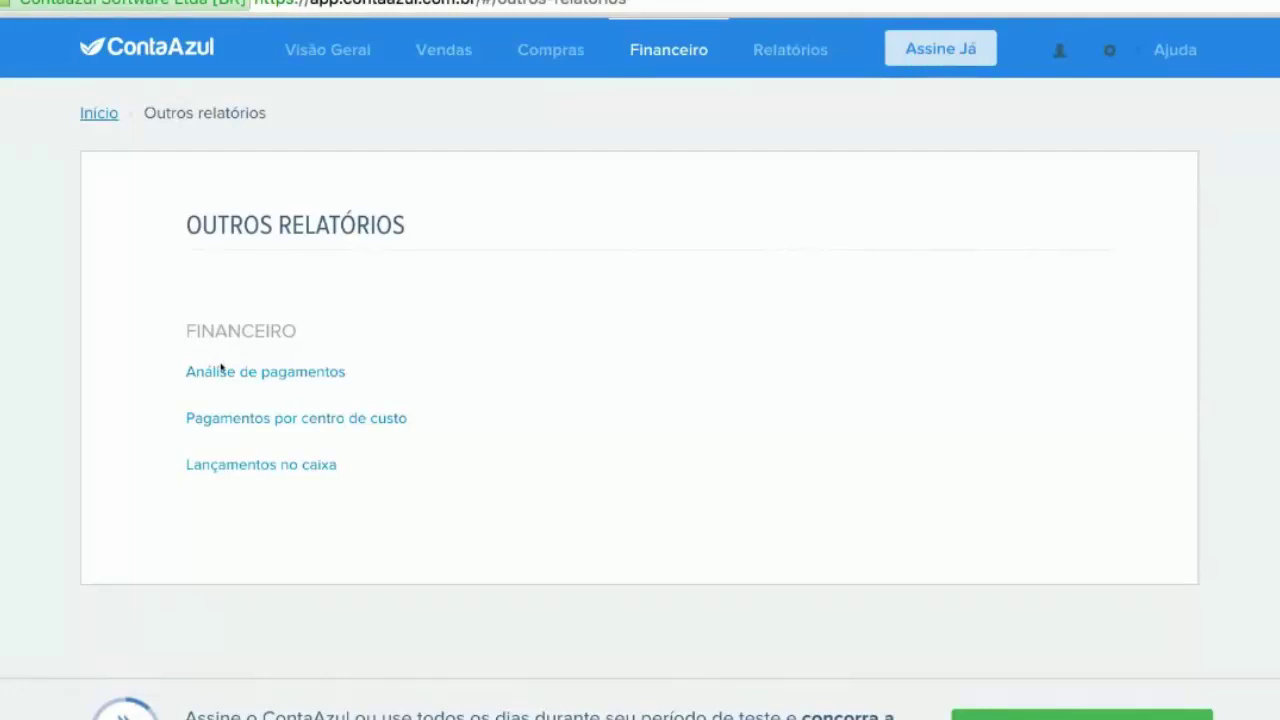
click(222, 372)
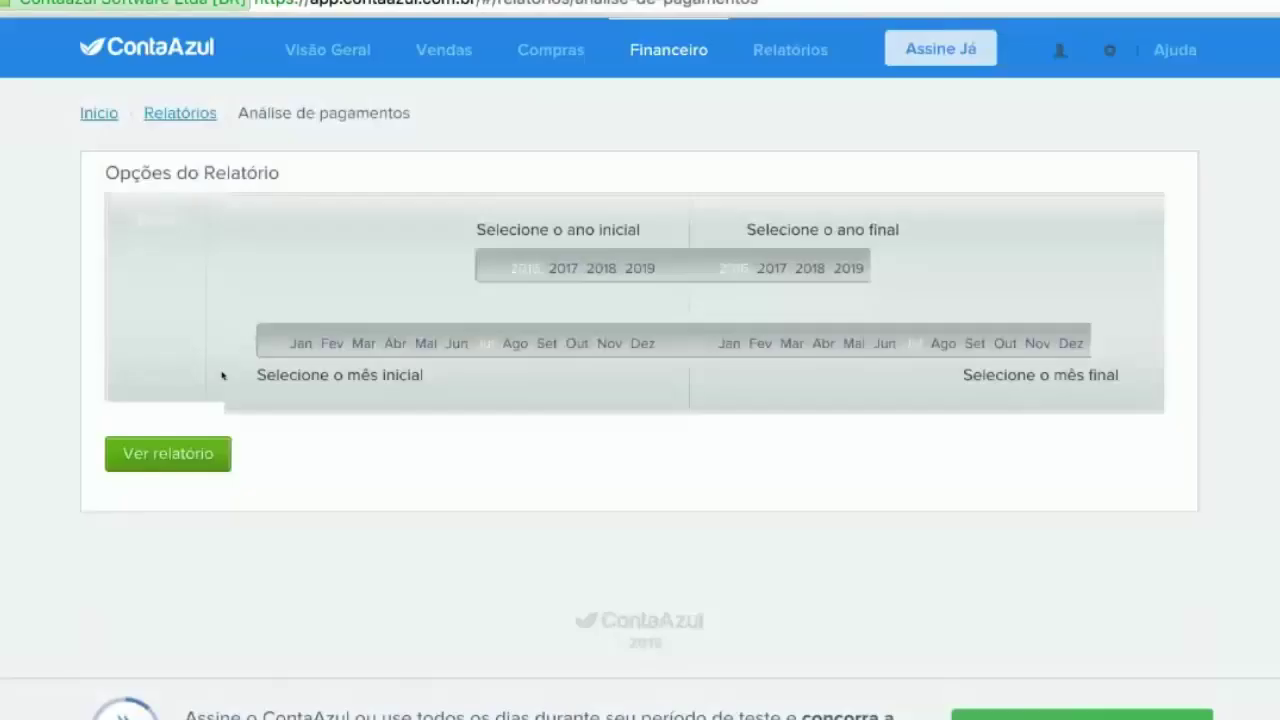
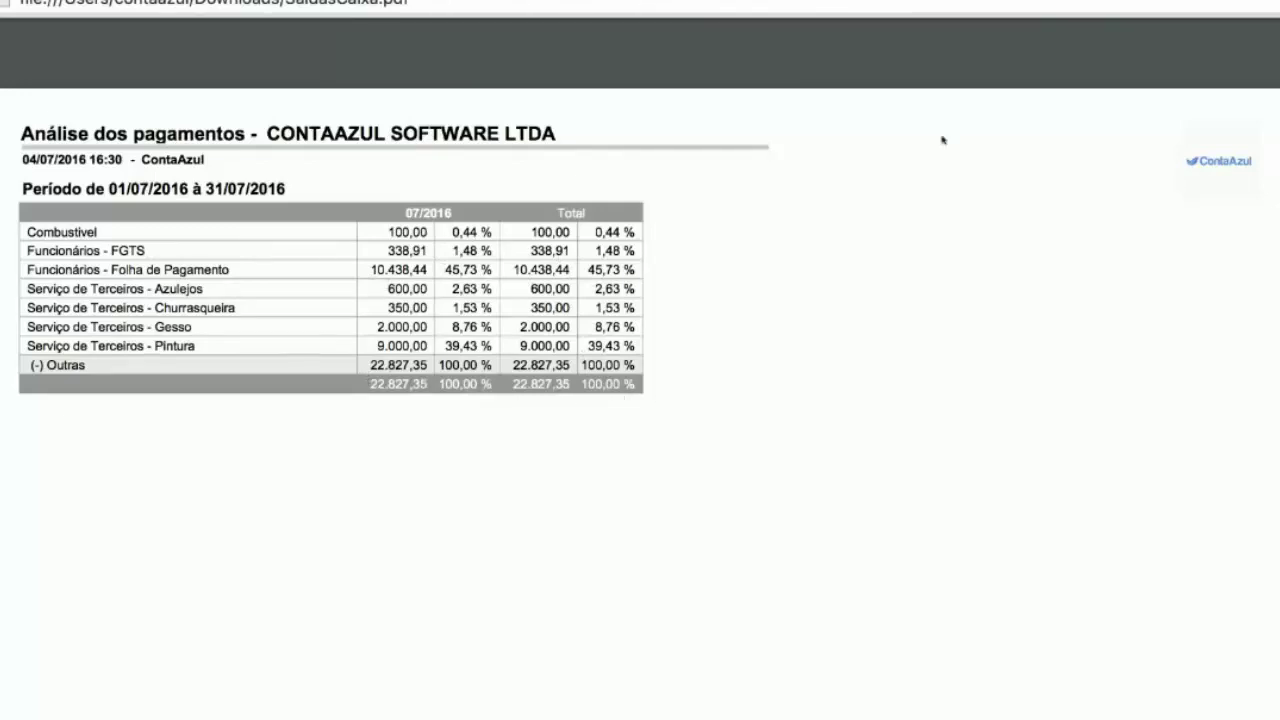
key(super+w)
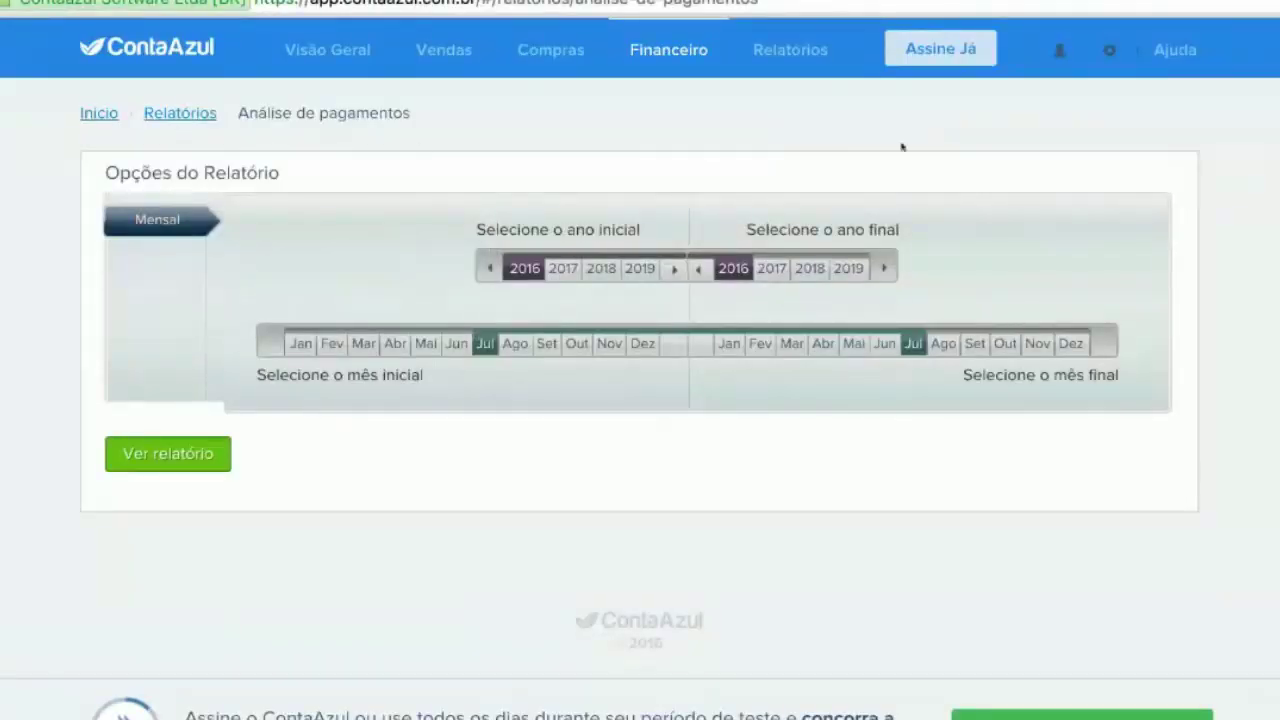
Step: Open the Pagamentos por centro de custo report from Outros relatórios
mouse_move(815, 54)
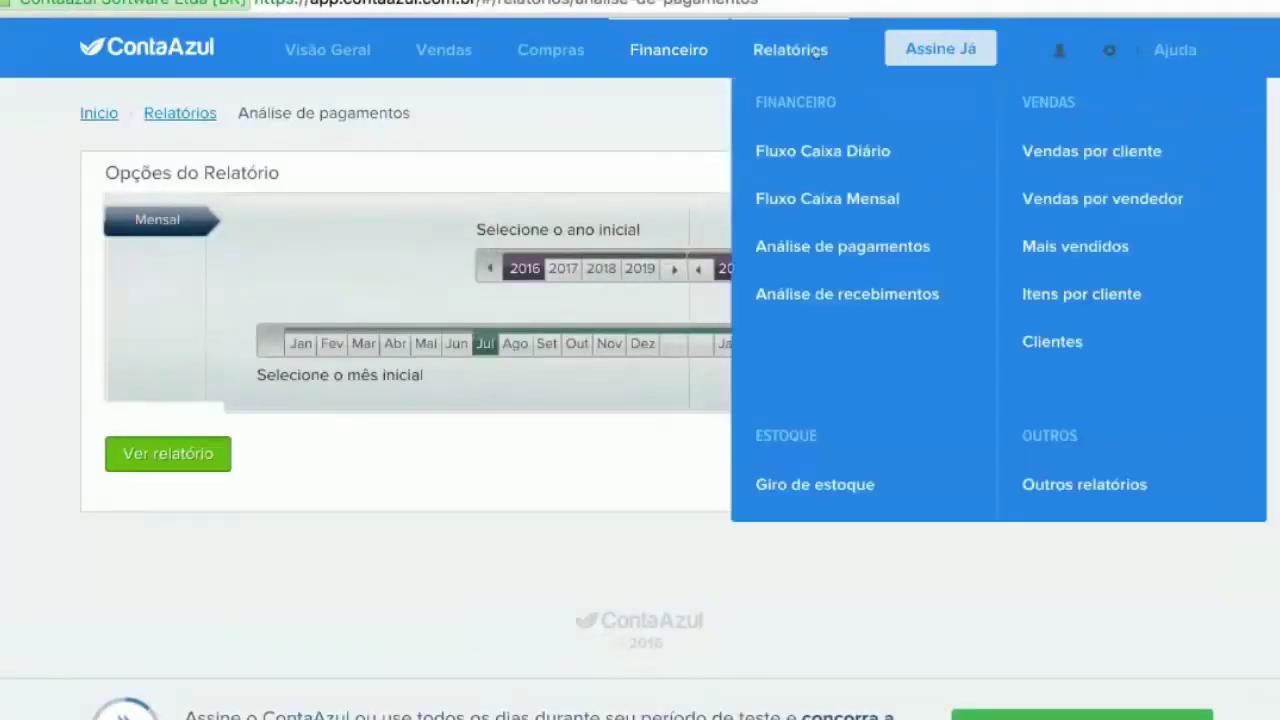
click(1058, 485)
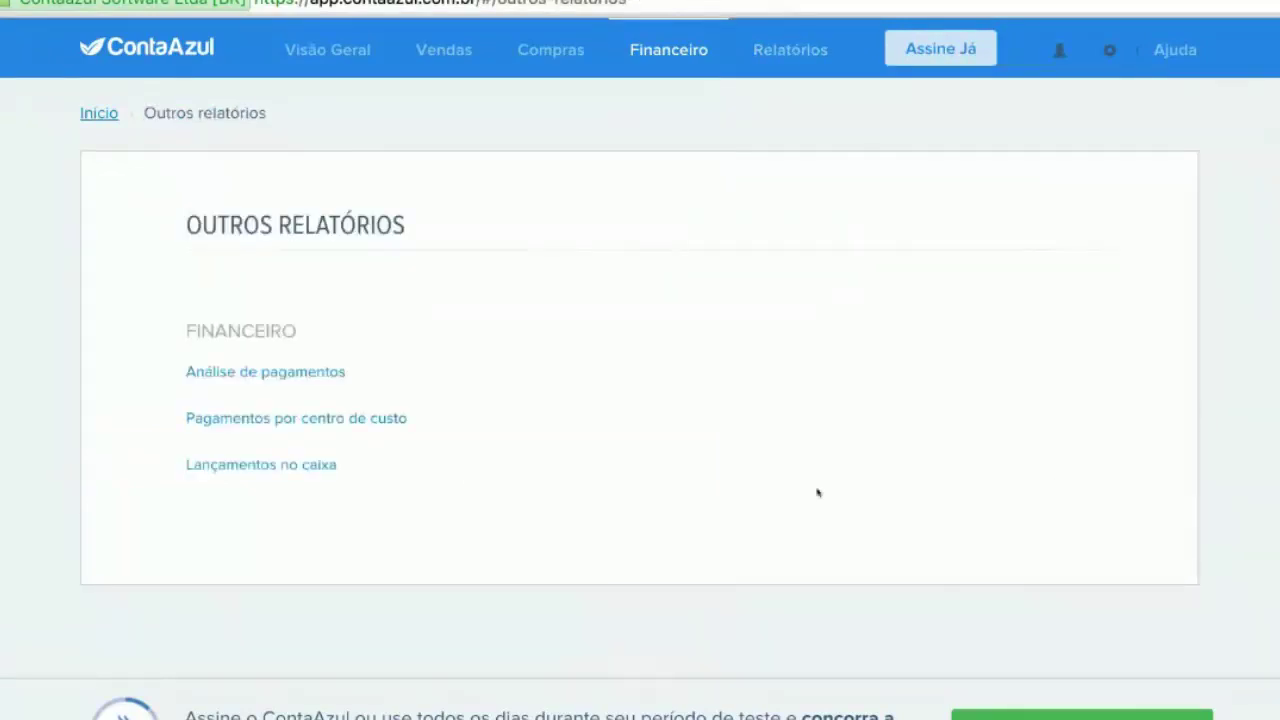
click(326, 420)
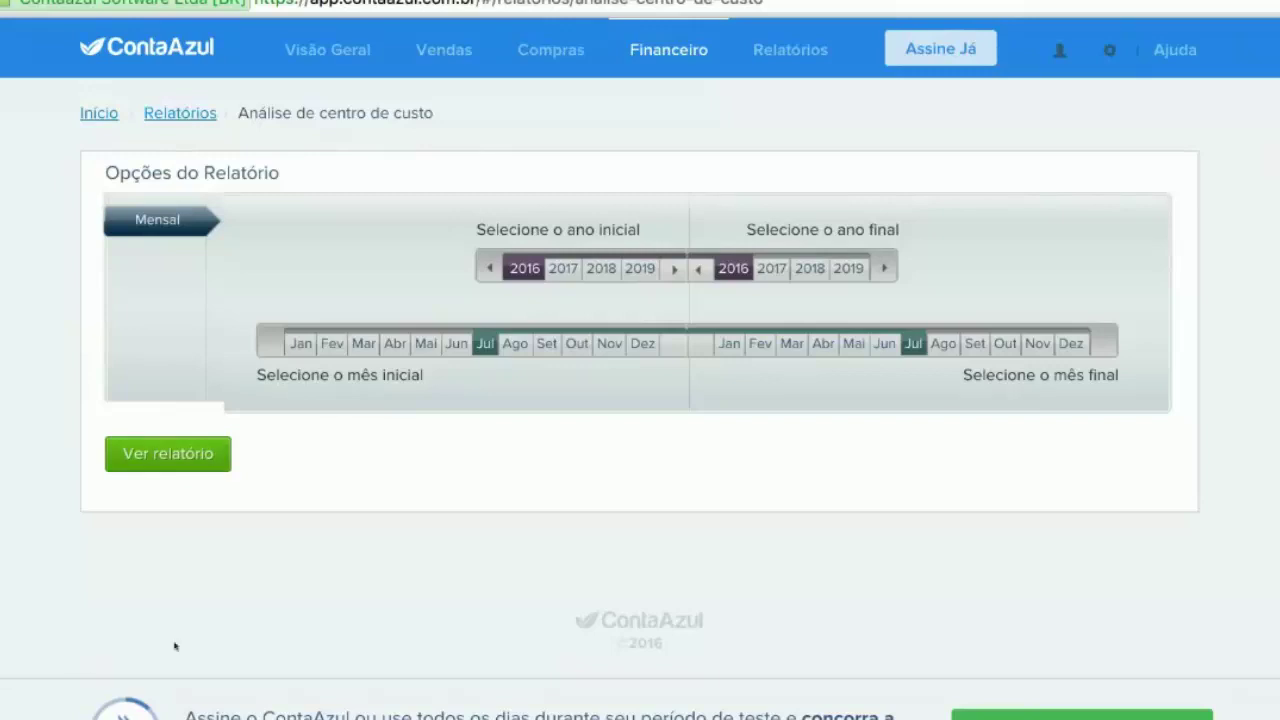
Step: Open the Lançamentos no caixa report from Outros relatórios
mouse_move(790, 49)
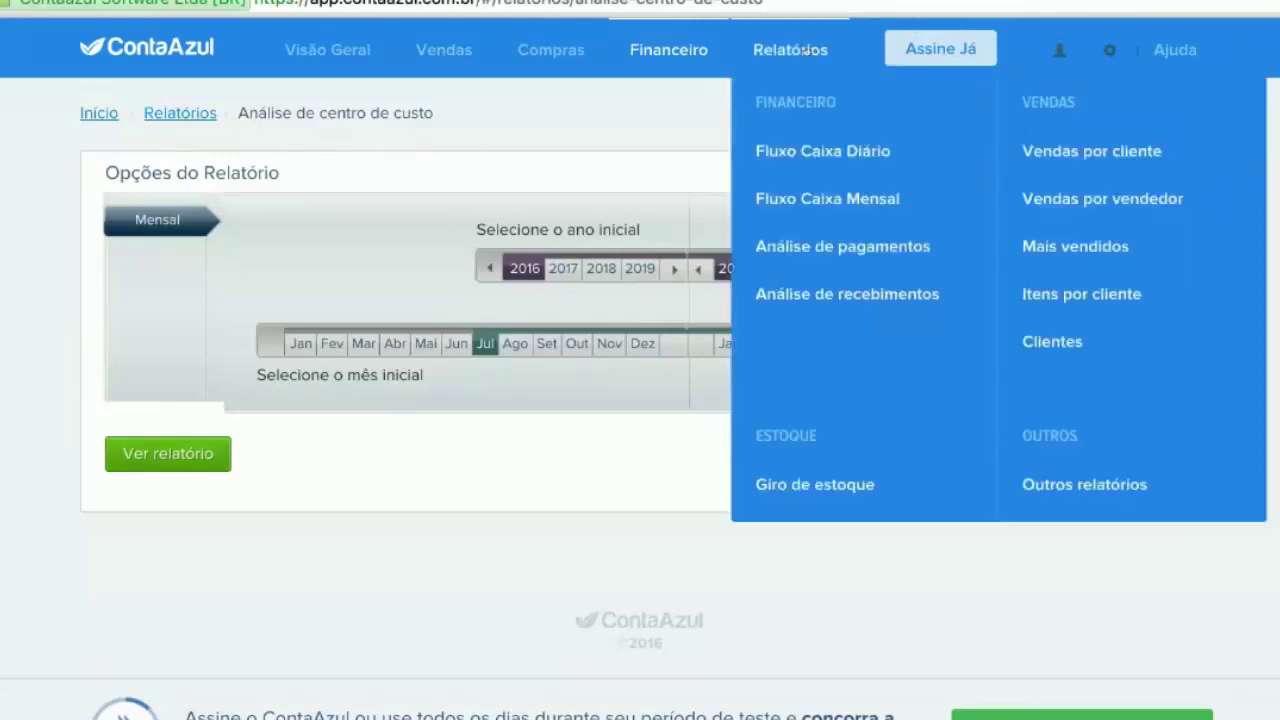
click(1048, 486)
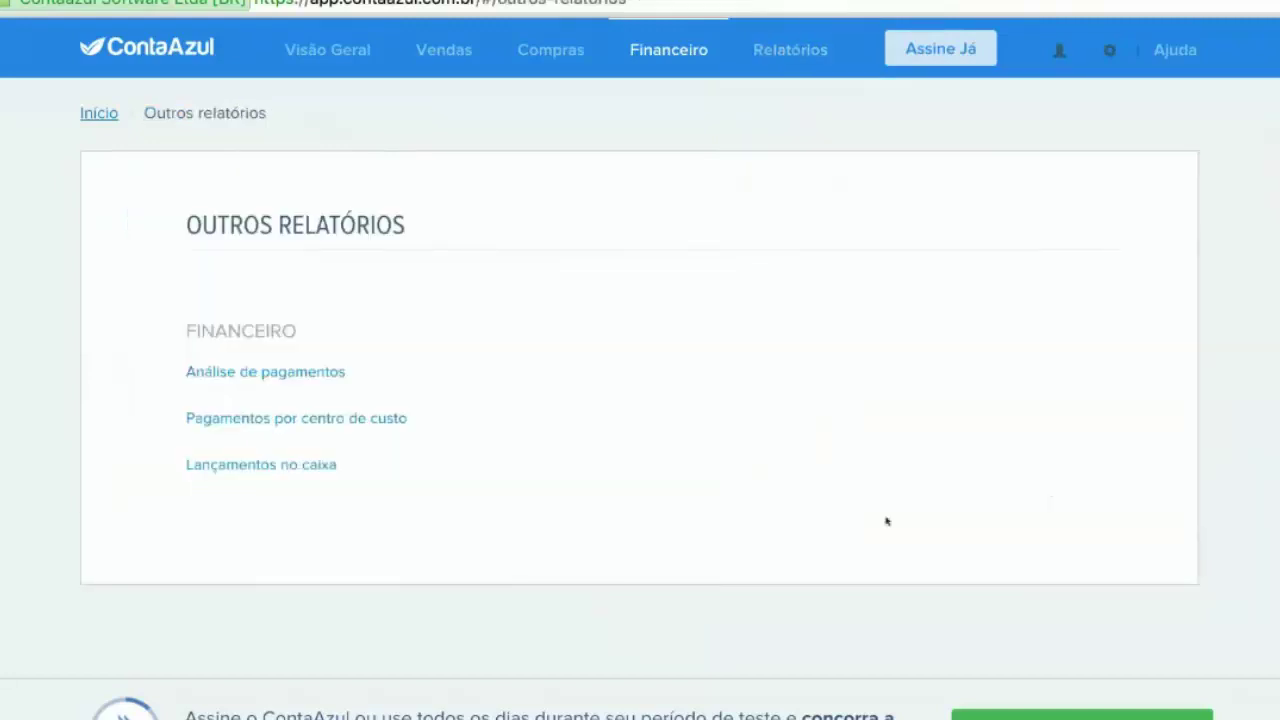
click(309, 470)
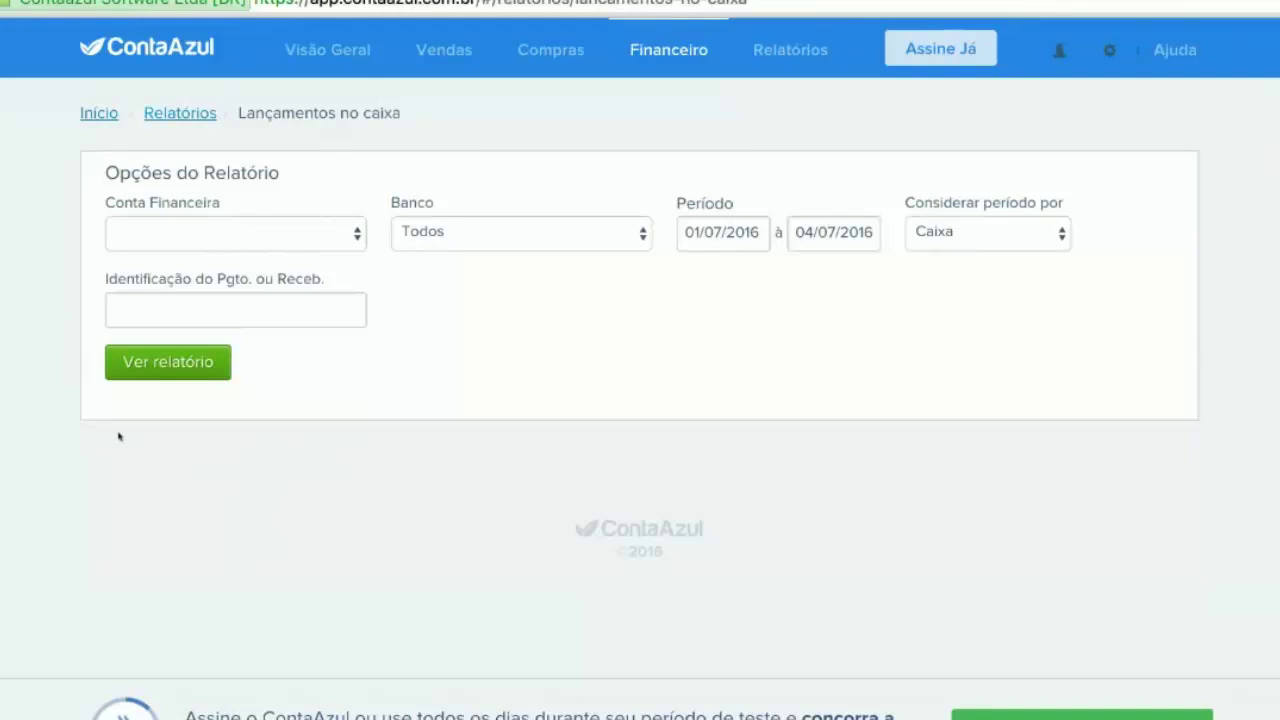
Step: Check the options offered for Conta Financeira, Banco and Considerar período por in the Lançamentos no caixa report
click(157, 242)
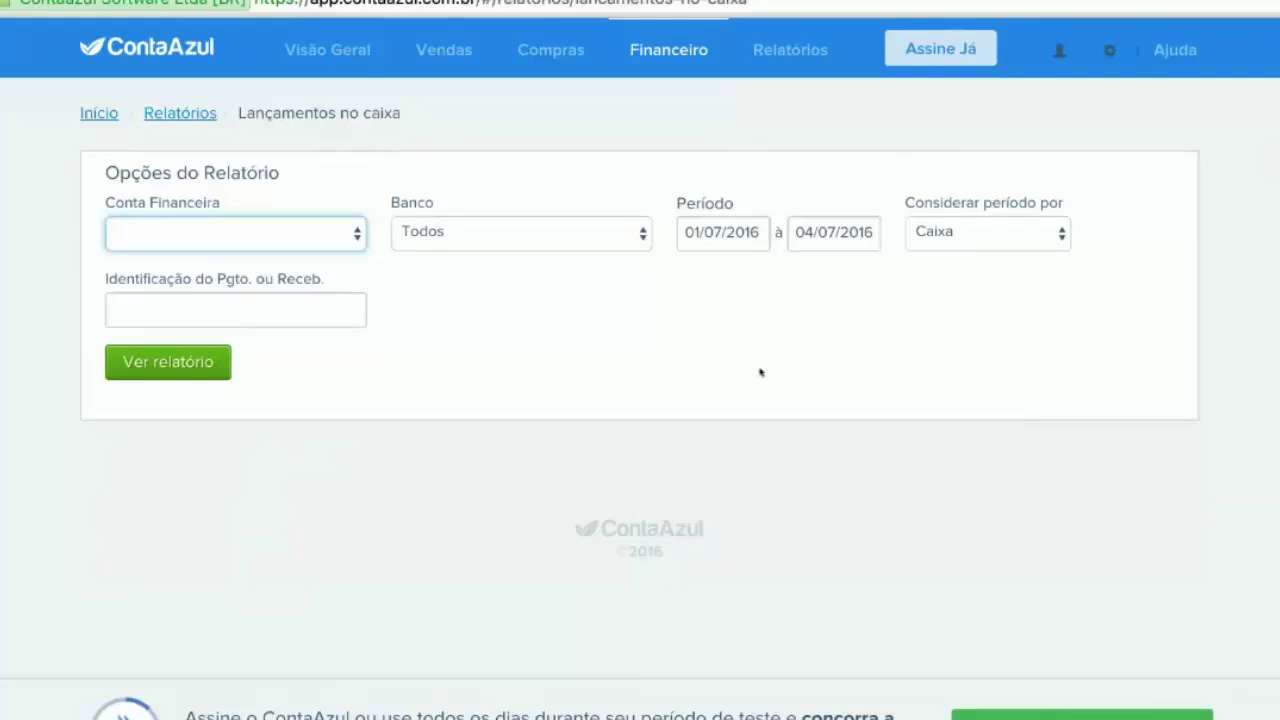
click(622, 240)
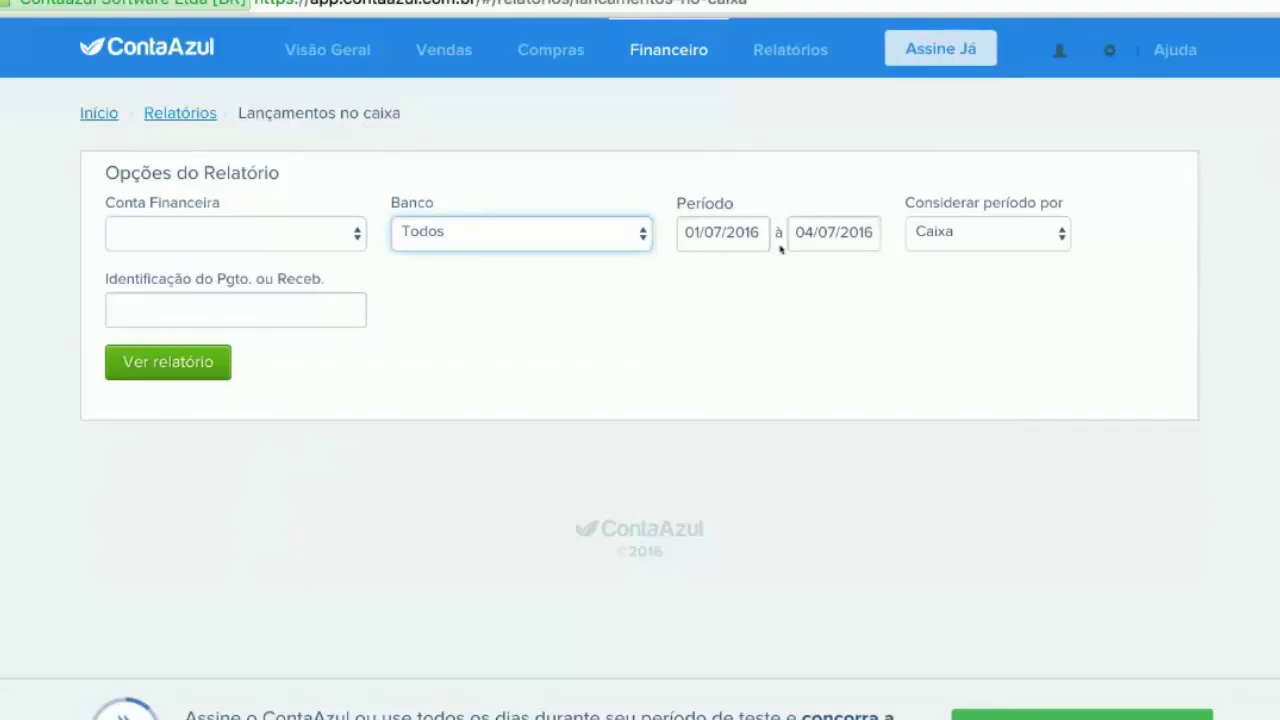
click(993, 244)
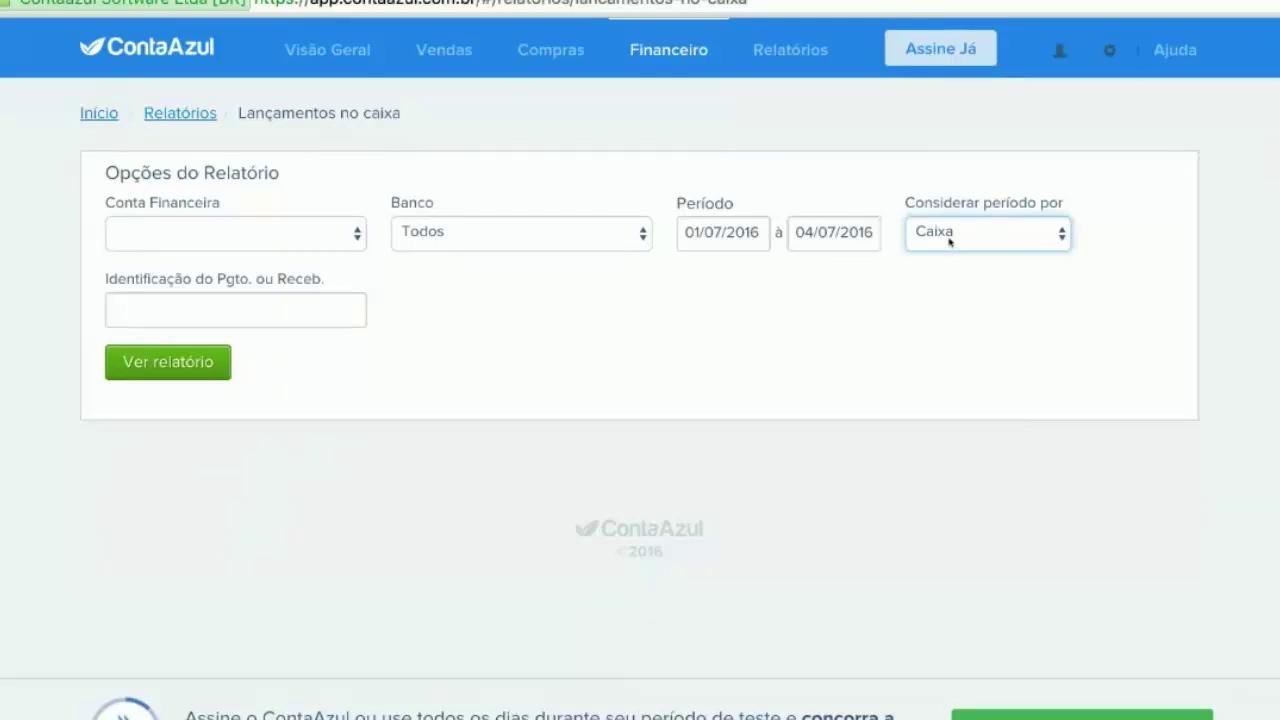
click(315, 323)
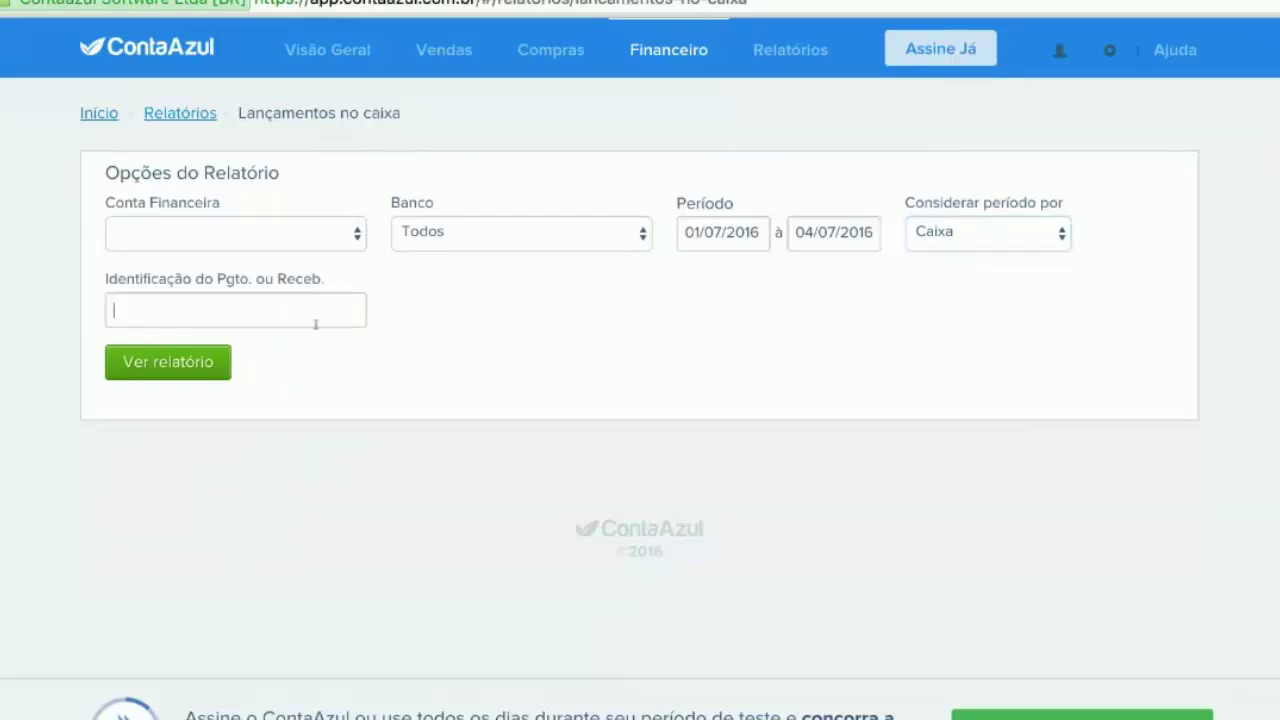
text(shdgfsuydgf)
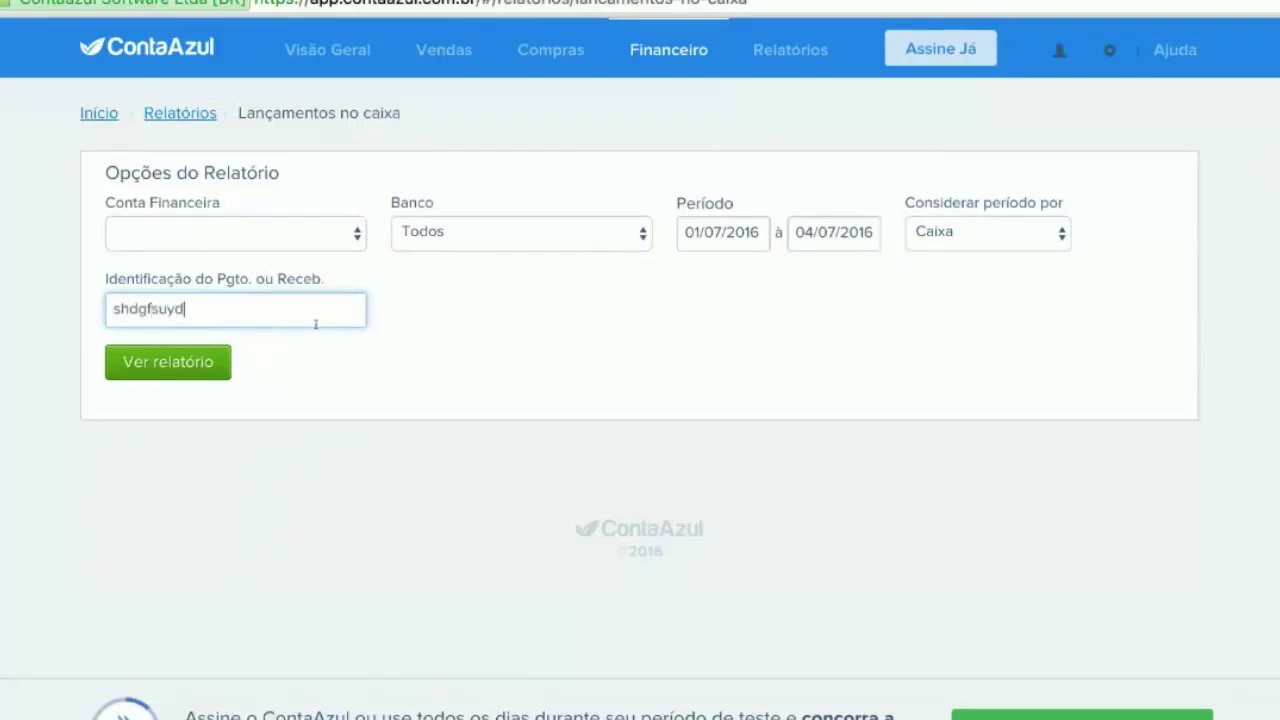
key(BackSpace)
key(BackSpace)
key(BackSpace)
key(BackSpace)
key(BackSpace)
key(BackSpace)
key(BackSpace)
key(BackSpace)
key(BackSpace)
key(BackSpace)
key(BackSpace)
Step: Filter the Lançamentos no caixa report by the (-) Despesas Administrativas account and the Bradesco Conta Corrente bank
click(310, 245)
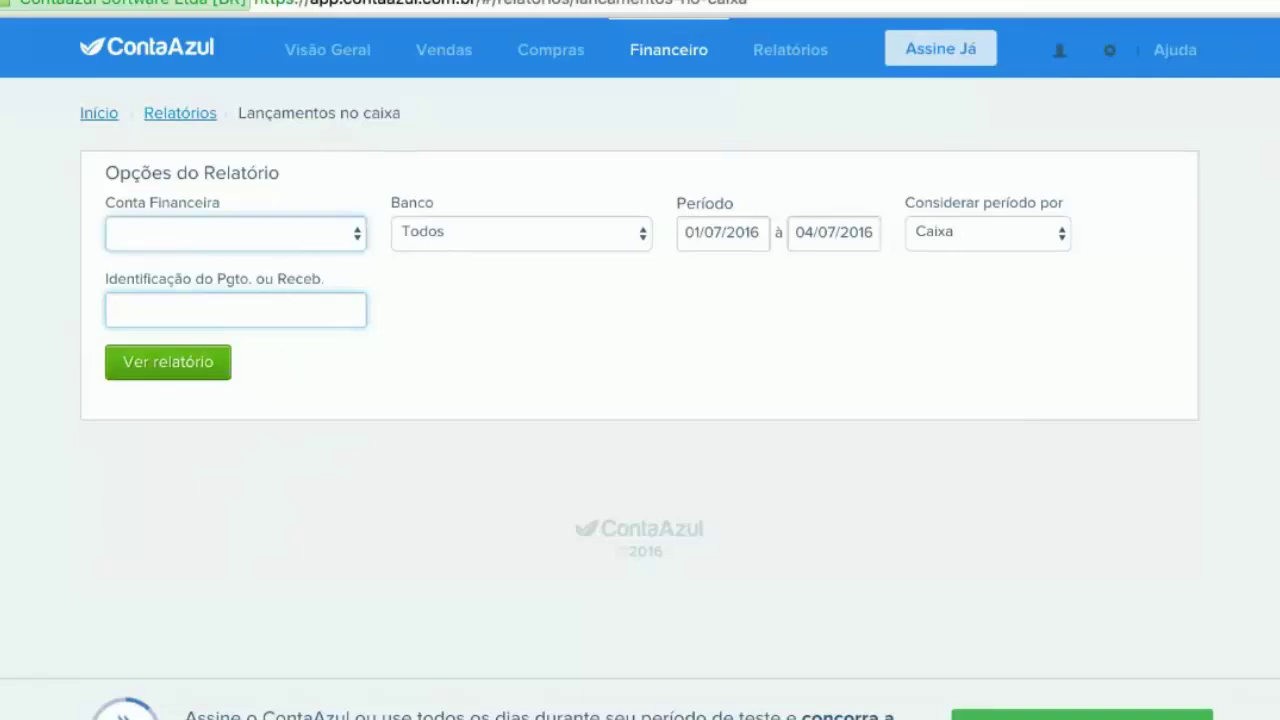
click(312, 282)
click(529, 246)
click(624, 326)
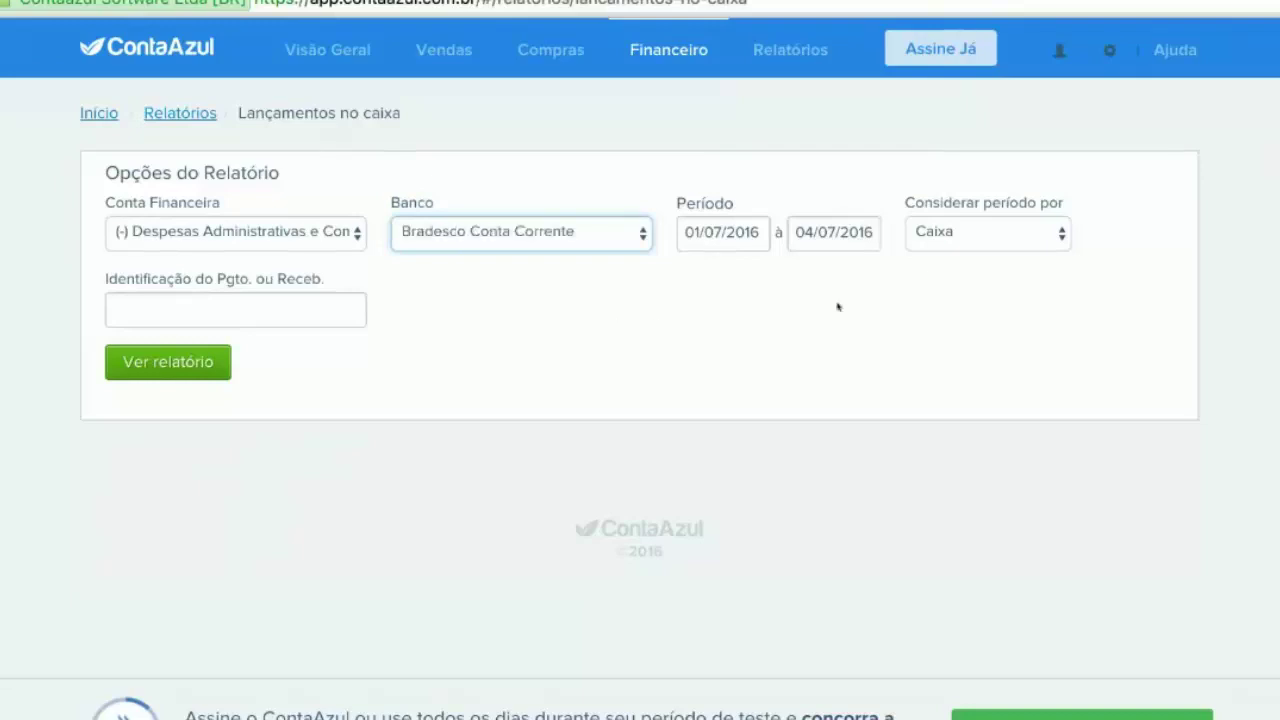
Step: Set the report period's start date to 01/06/2016 and generate the Lançamentos no caixa report as a PDF
click(765, 243)
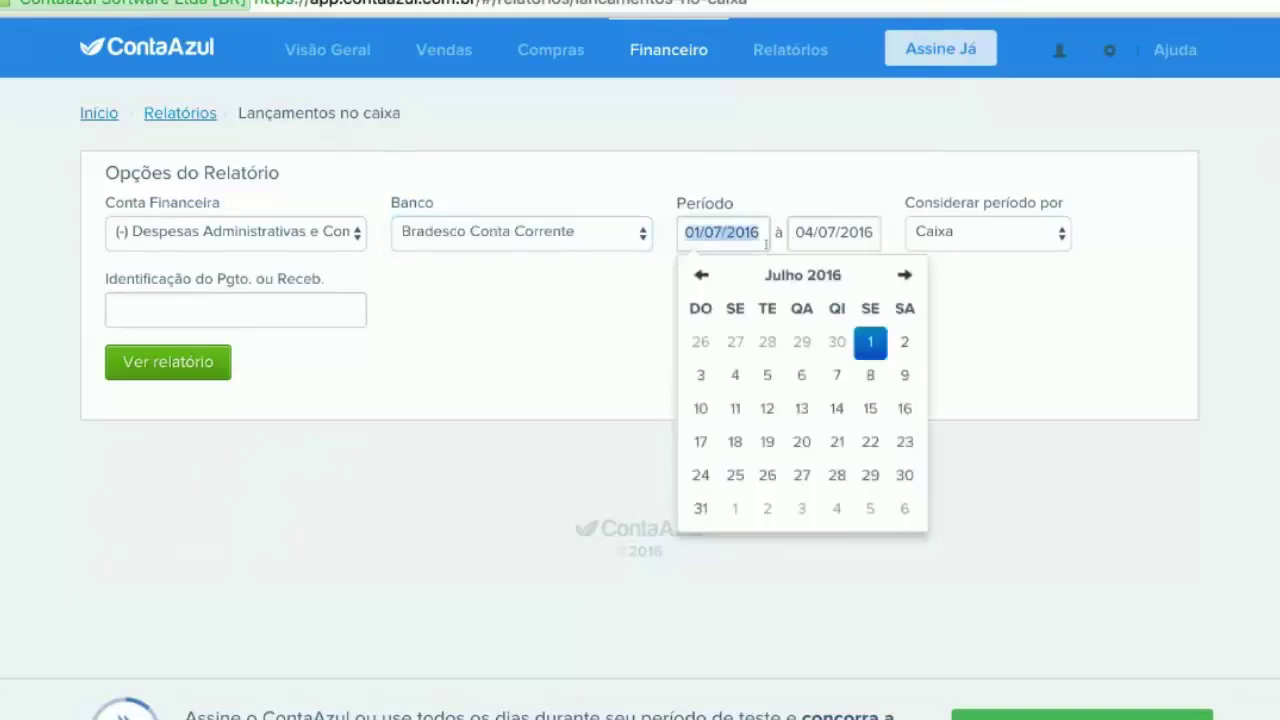
click(701, 275)
click(801, 341)
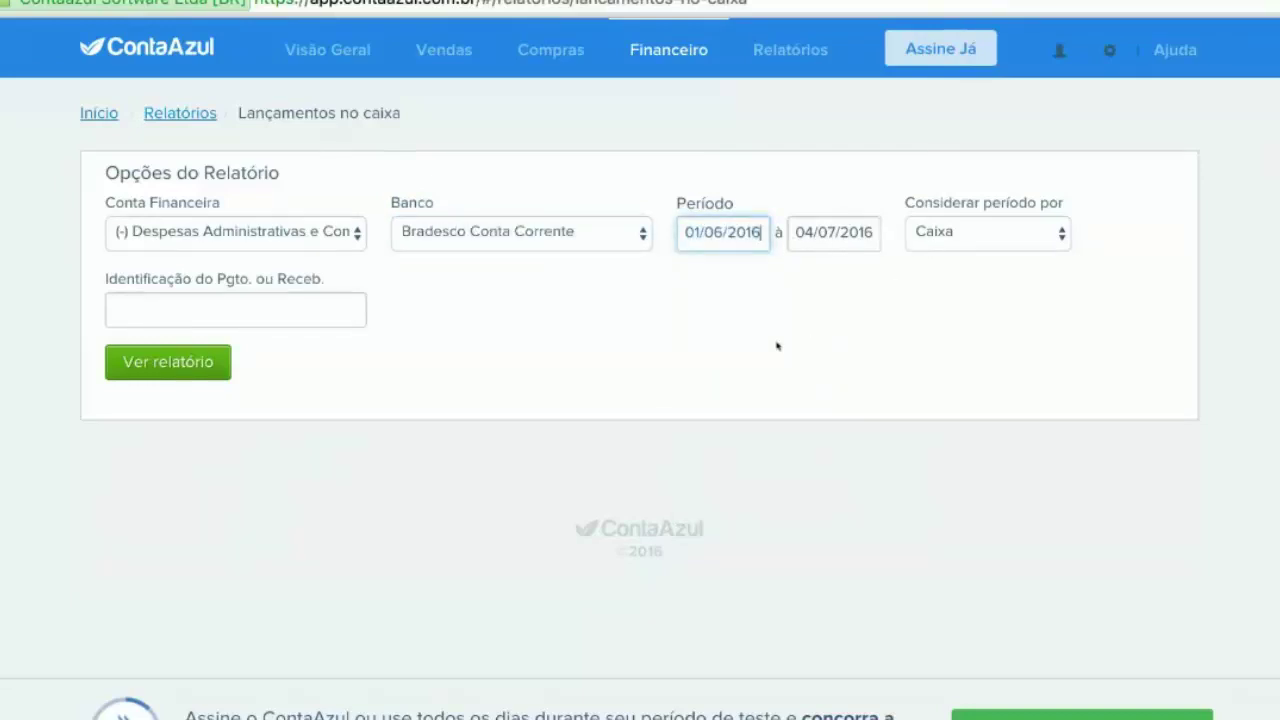
click(190, 362)
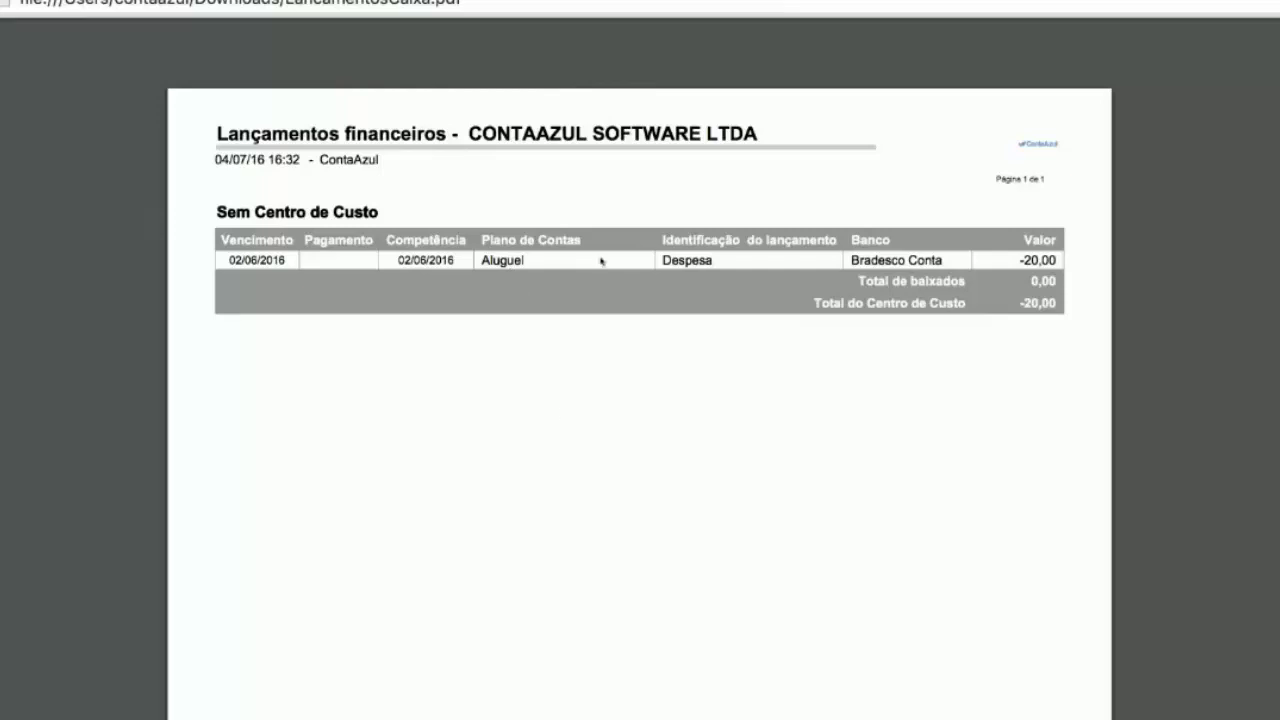
scroll(565, 412, down, 5)
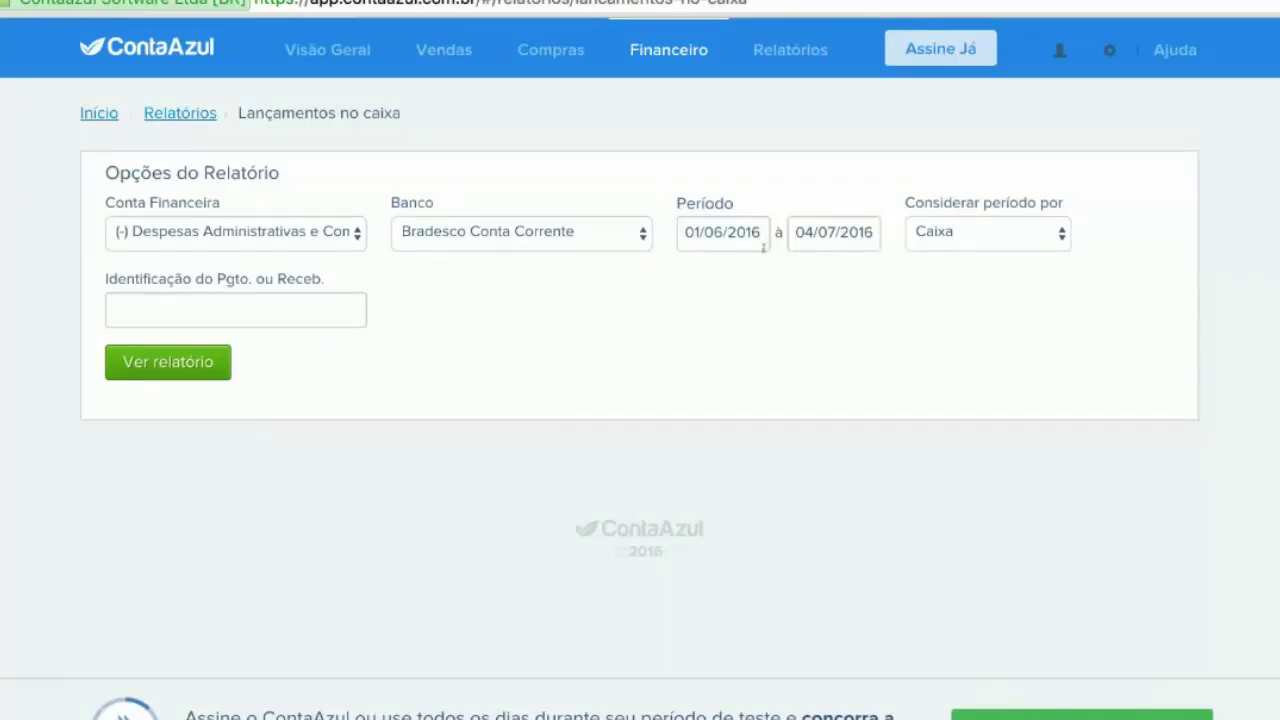
Step: Open the financial Extrato and look through its July 2016 entries
click(801, 52)
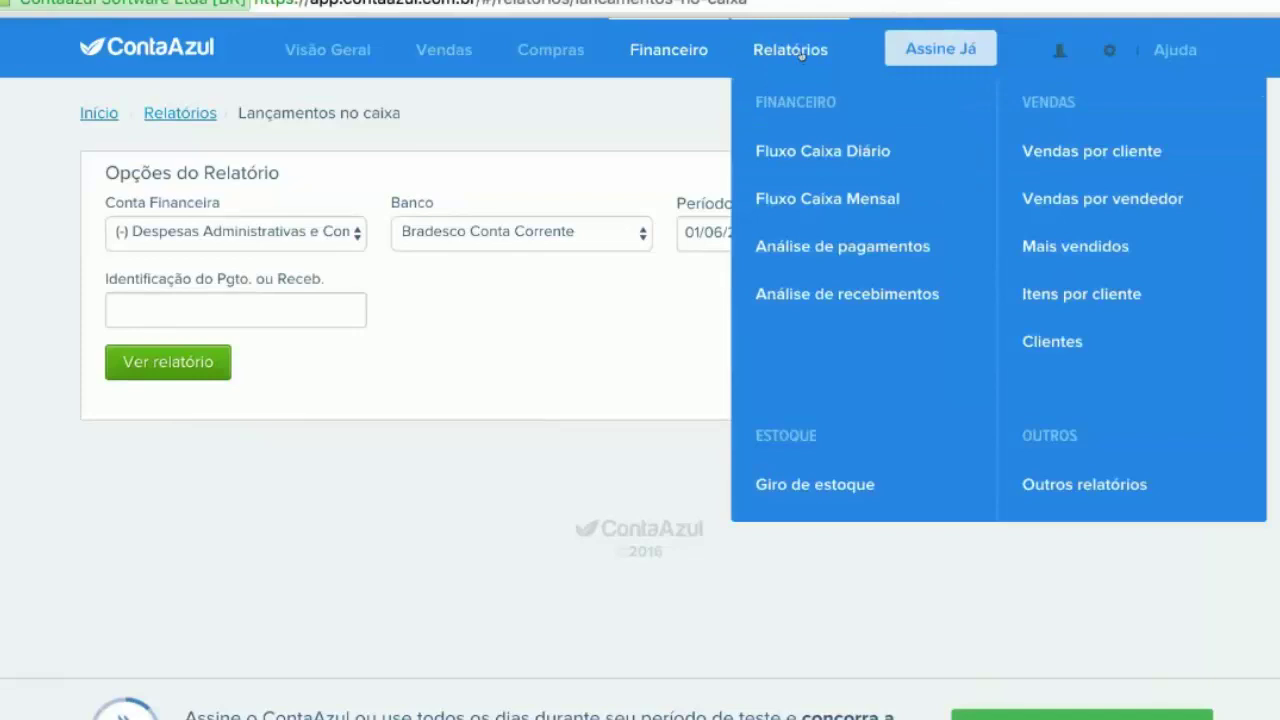
click(672, 52)
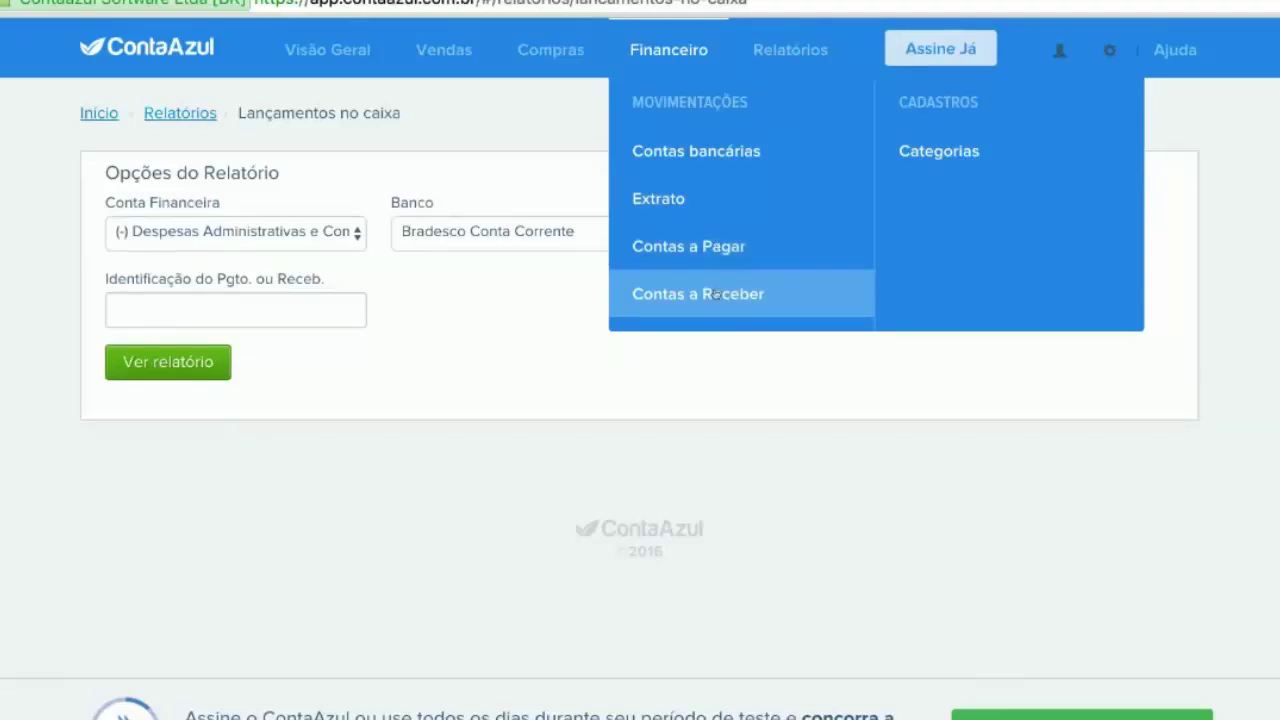
click(718, 201)
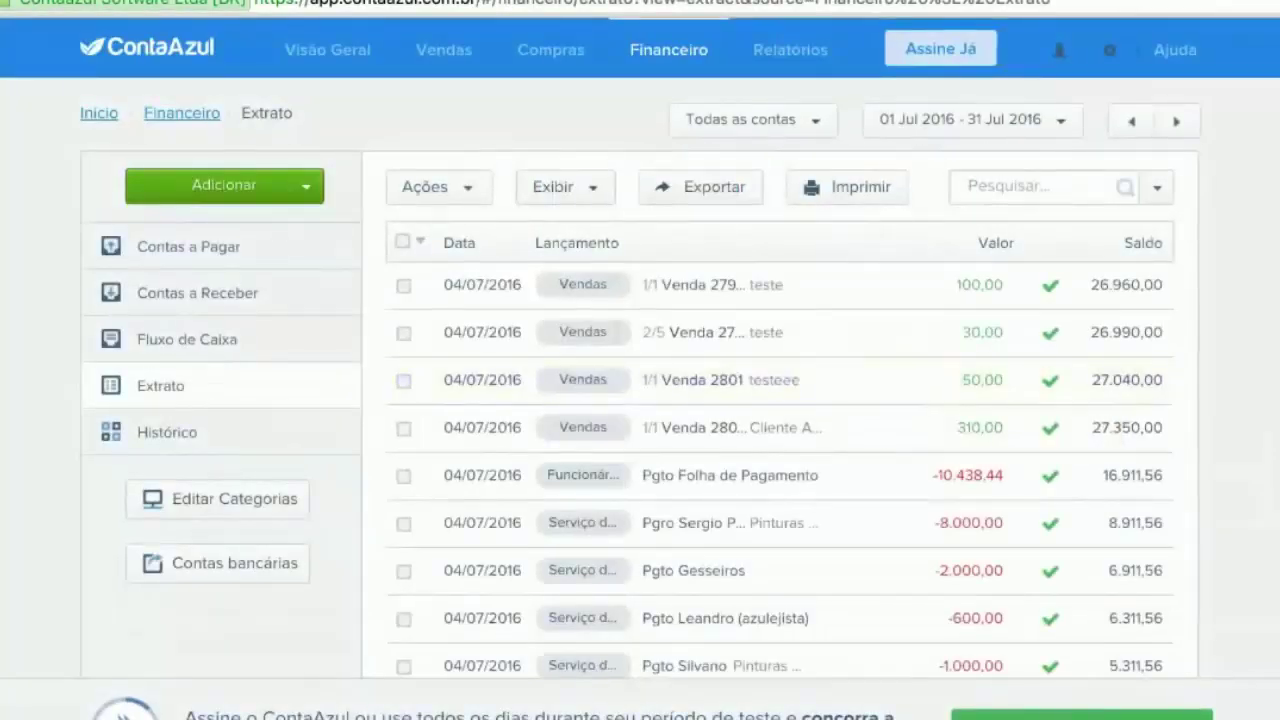
scroll(640, 400, down, 3)
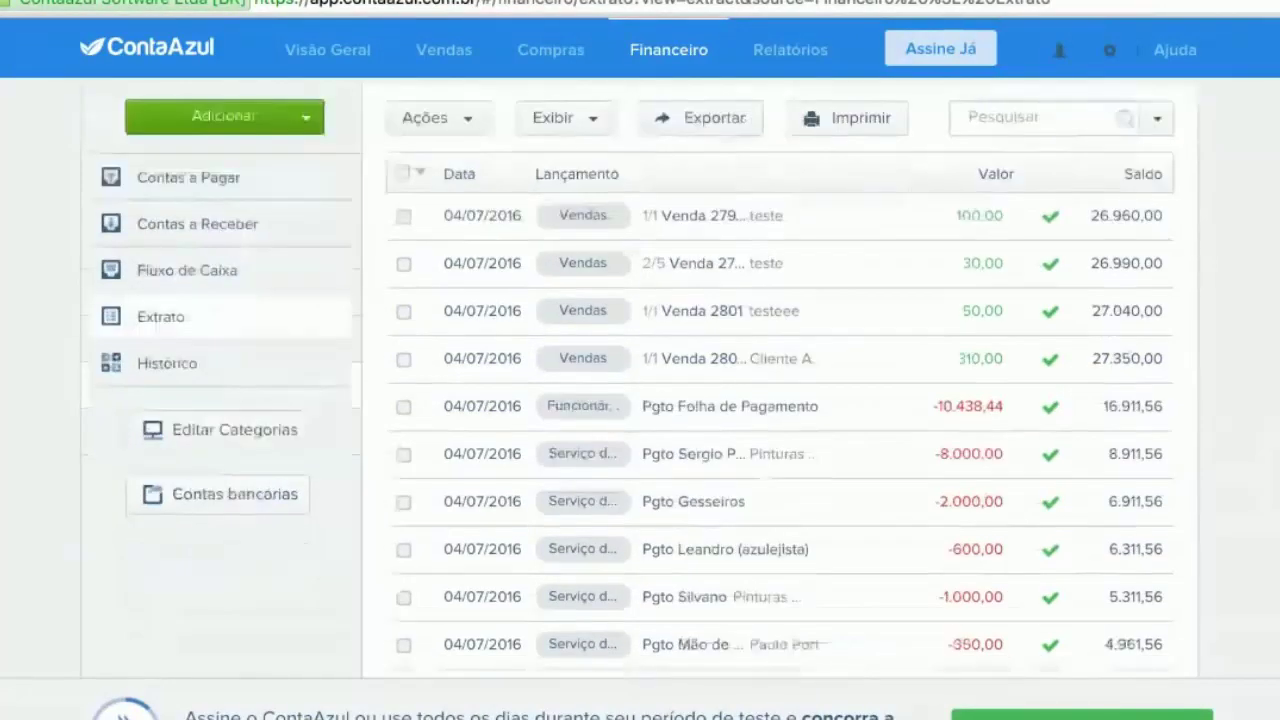
scroll(640, 400, up, 3)
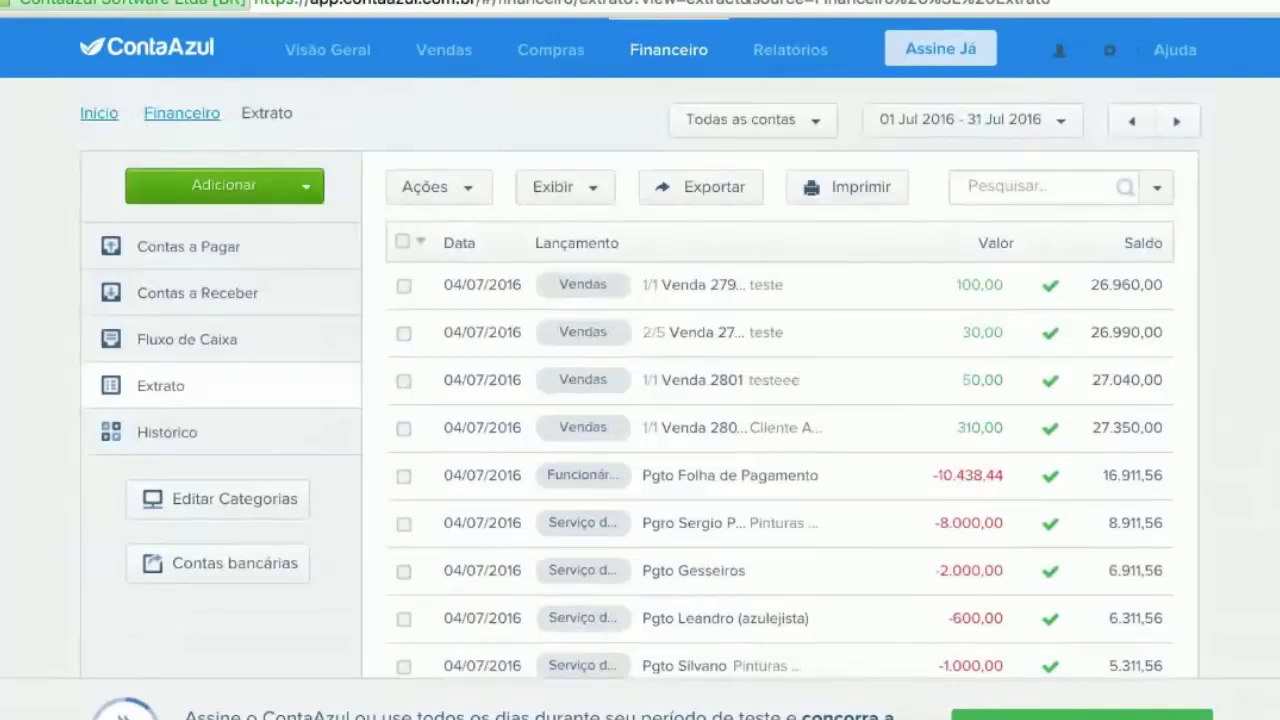
Step: Show the Extrato entries for all periods and review the full list and its totals
click(961, 121)
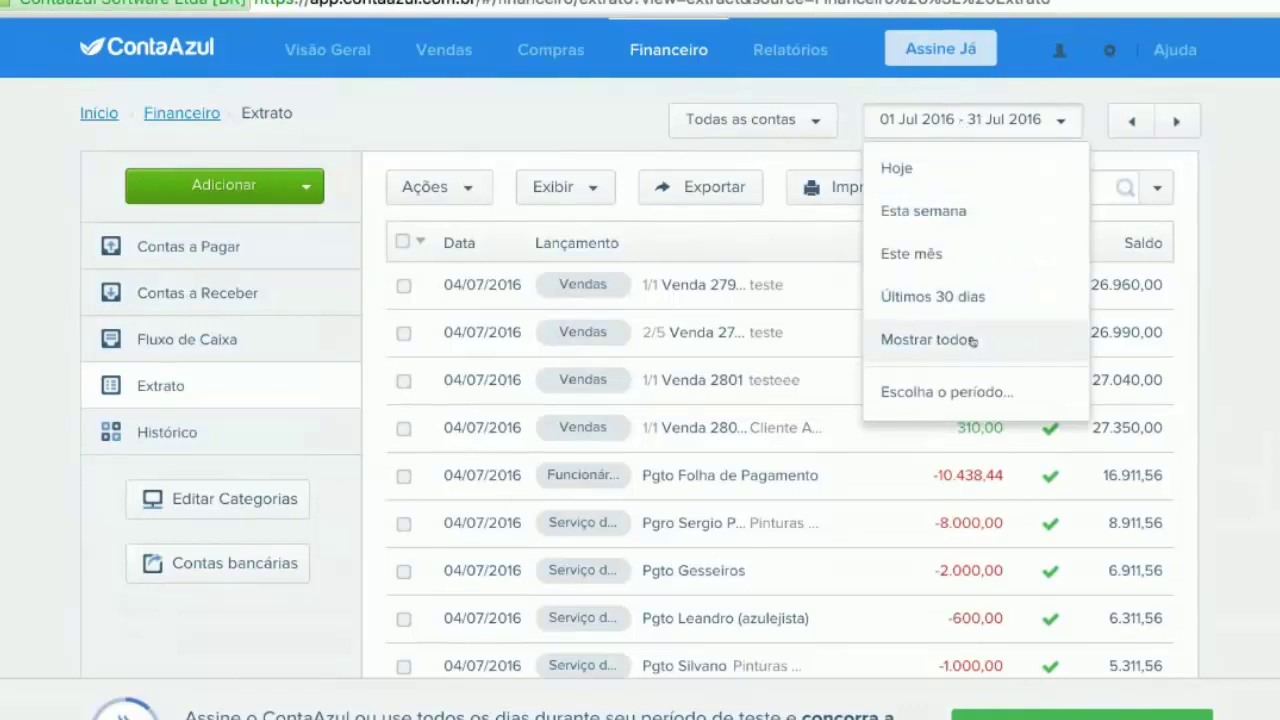
click(927, 340)
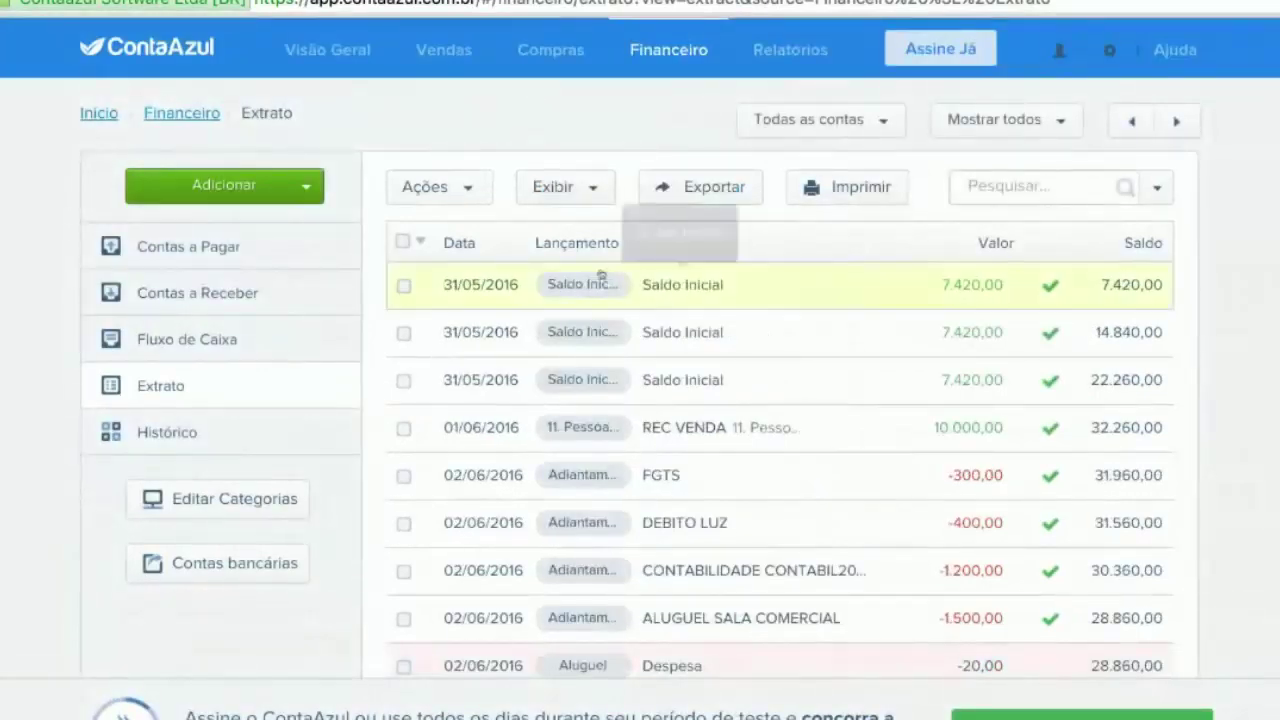
scroll(885, 281, down, 20)
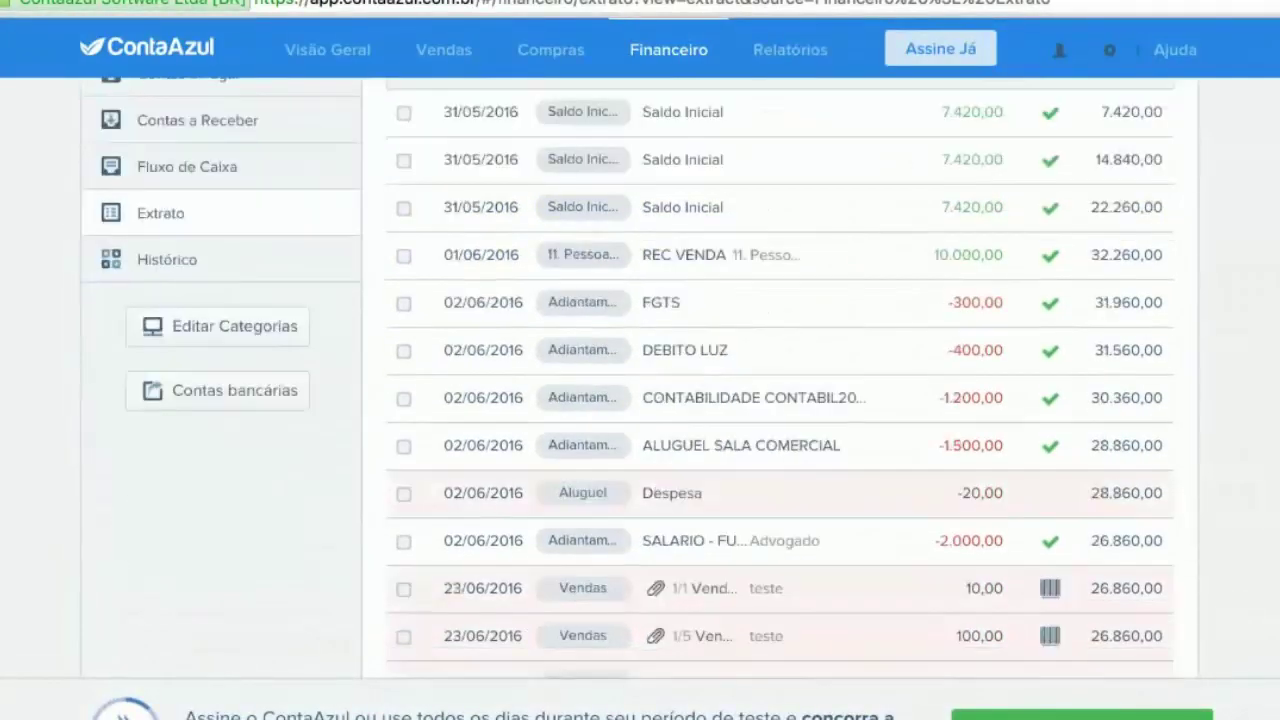
scroll(885, 281, up, 2)
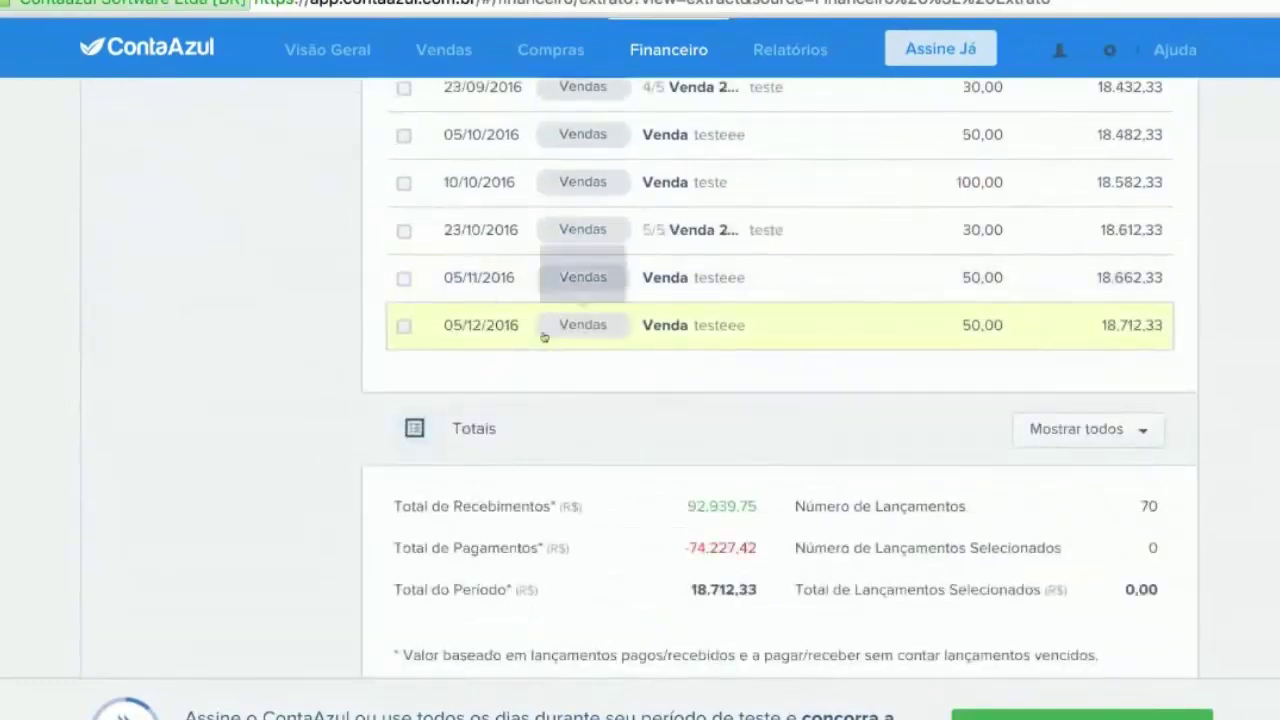
scroll(549, 337, up, 10)
scroll(600, 350, up, 10)
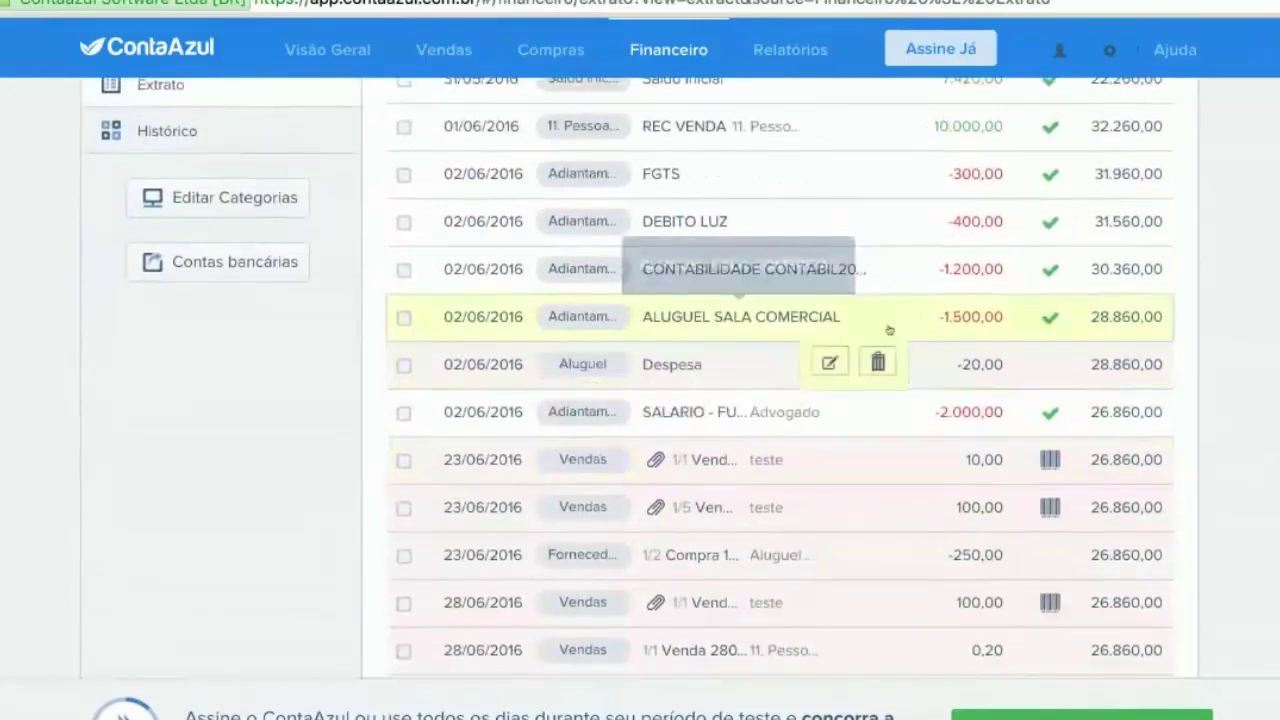
scroll(1245, 381, down, 3)
scroll(1245, 381, up, 5)
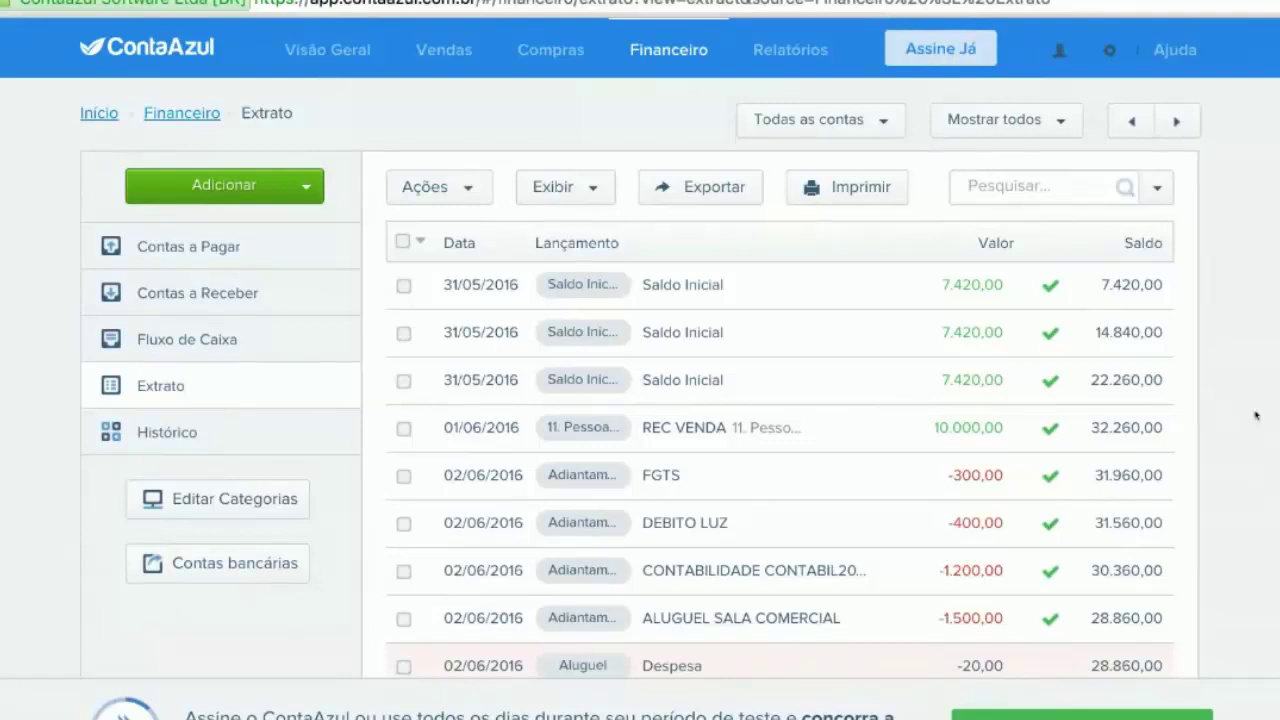
Step: Filter the Extrato to display only overdue entries (Vencidos)
click(567, 190)
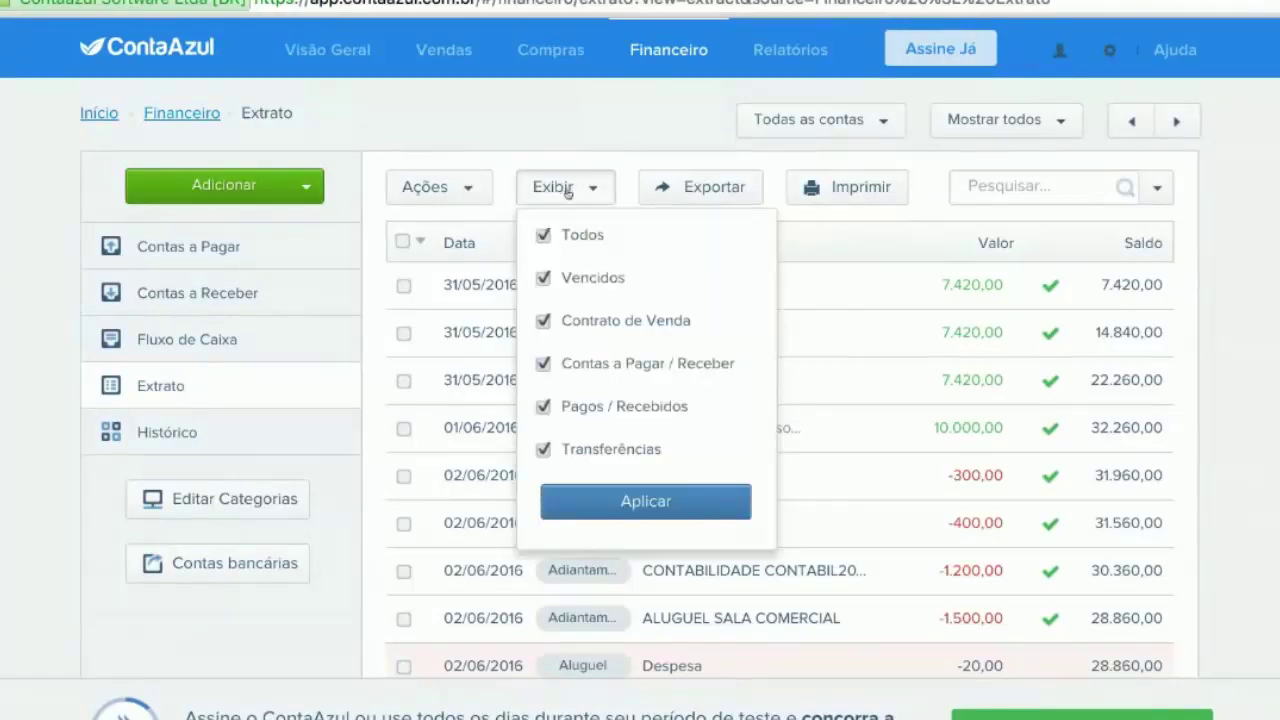
click(565, 236)
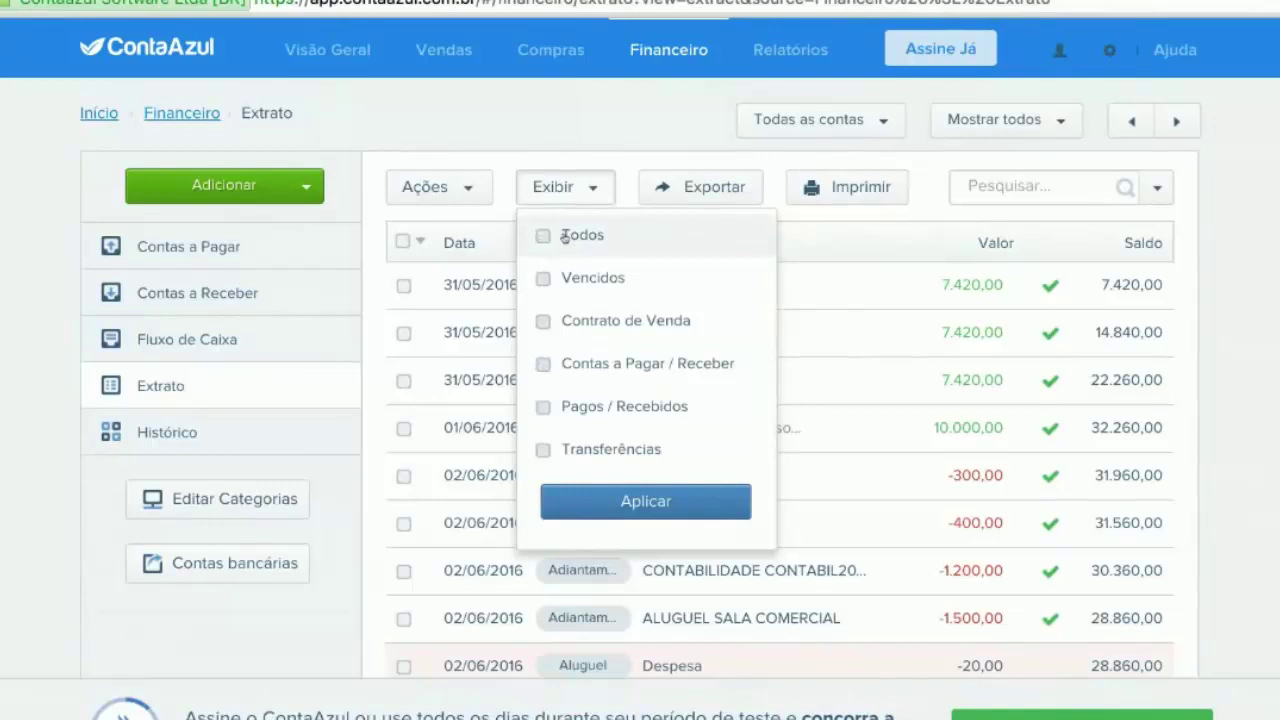
click(543, 278)
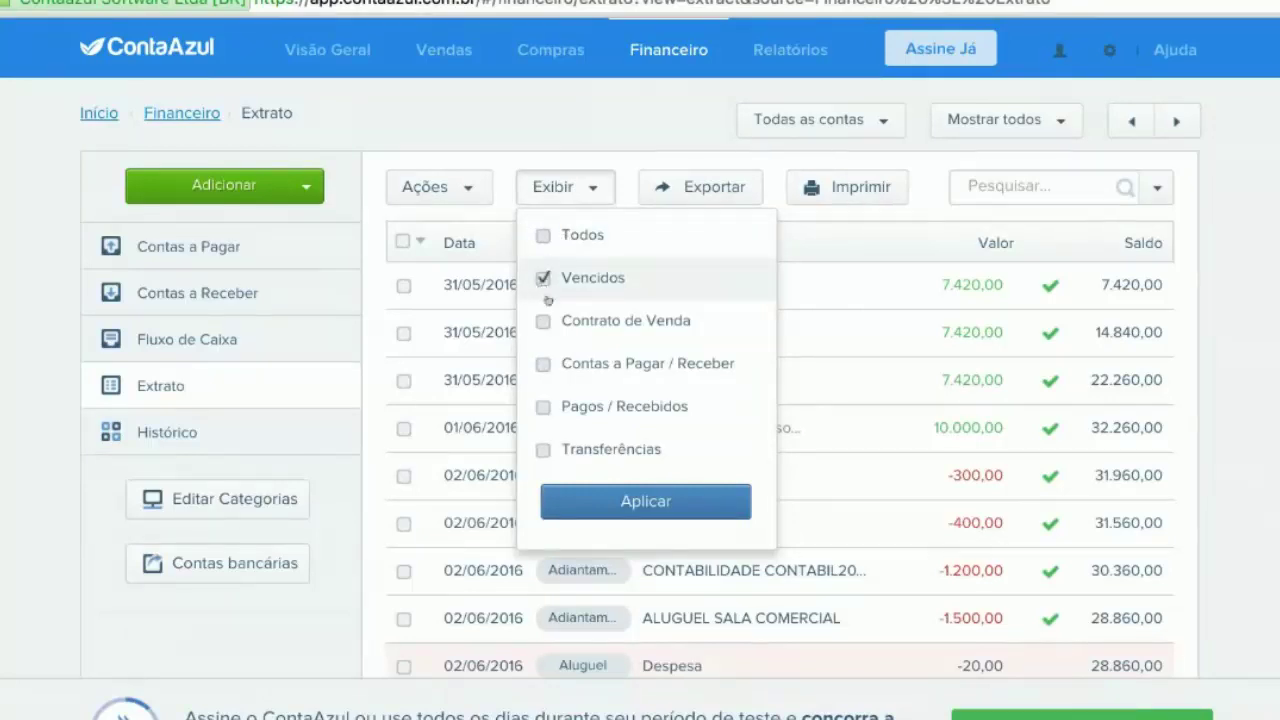
click(622, 501)
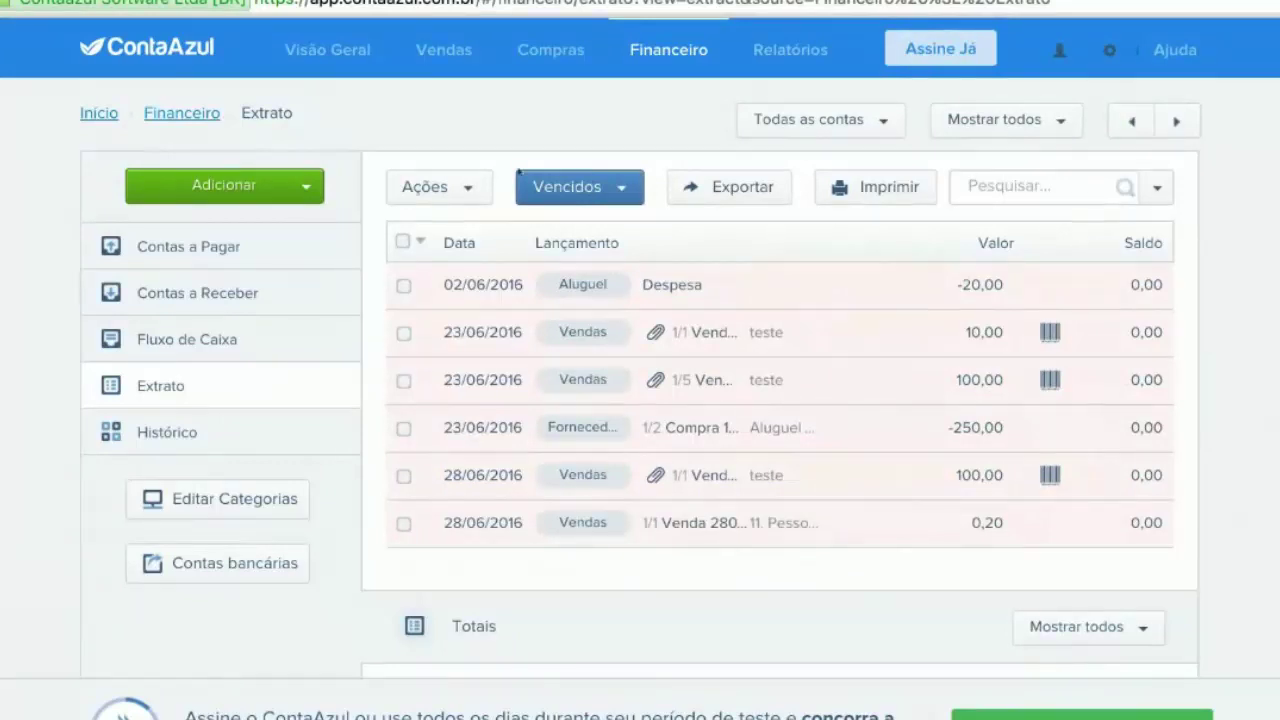
Step: Filter the Extrato to display only Pagos / Recebidos entries and review the resulting list
click(568, 186)
click(548, 236)
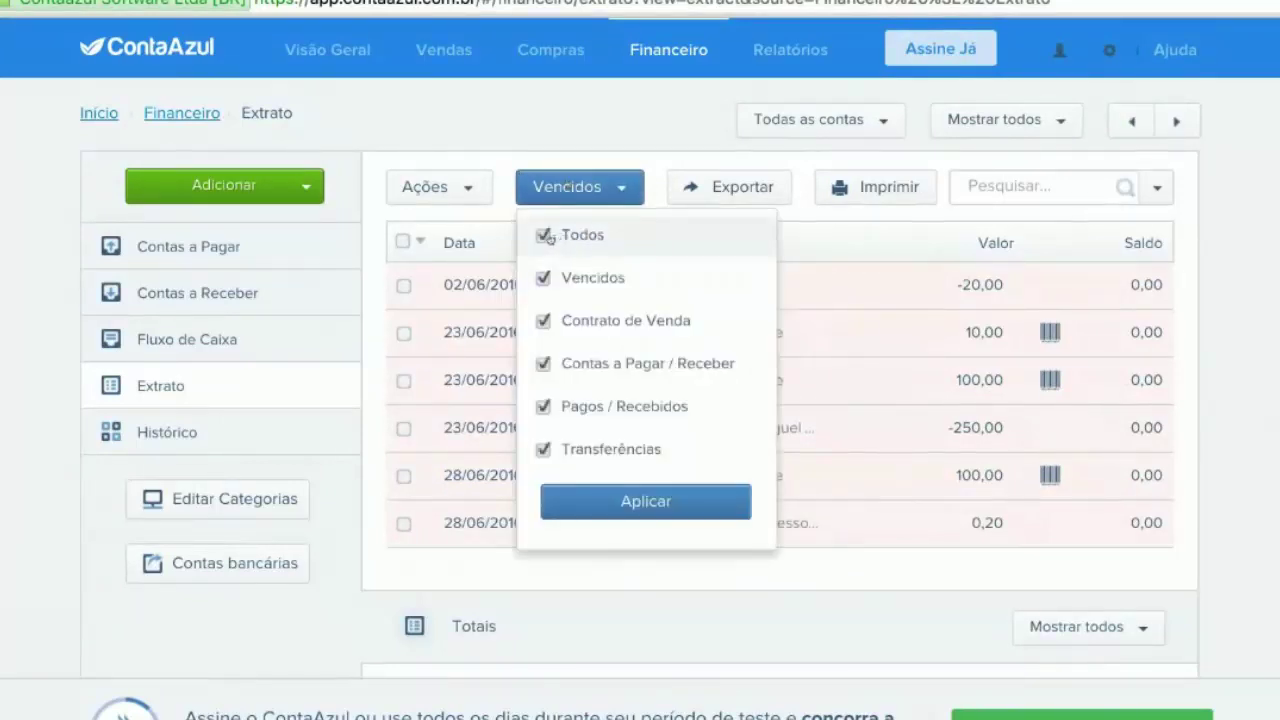
click(548, 236)
click(569, 408)
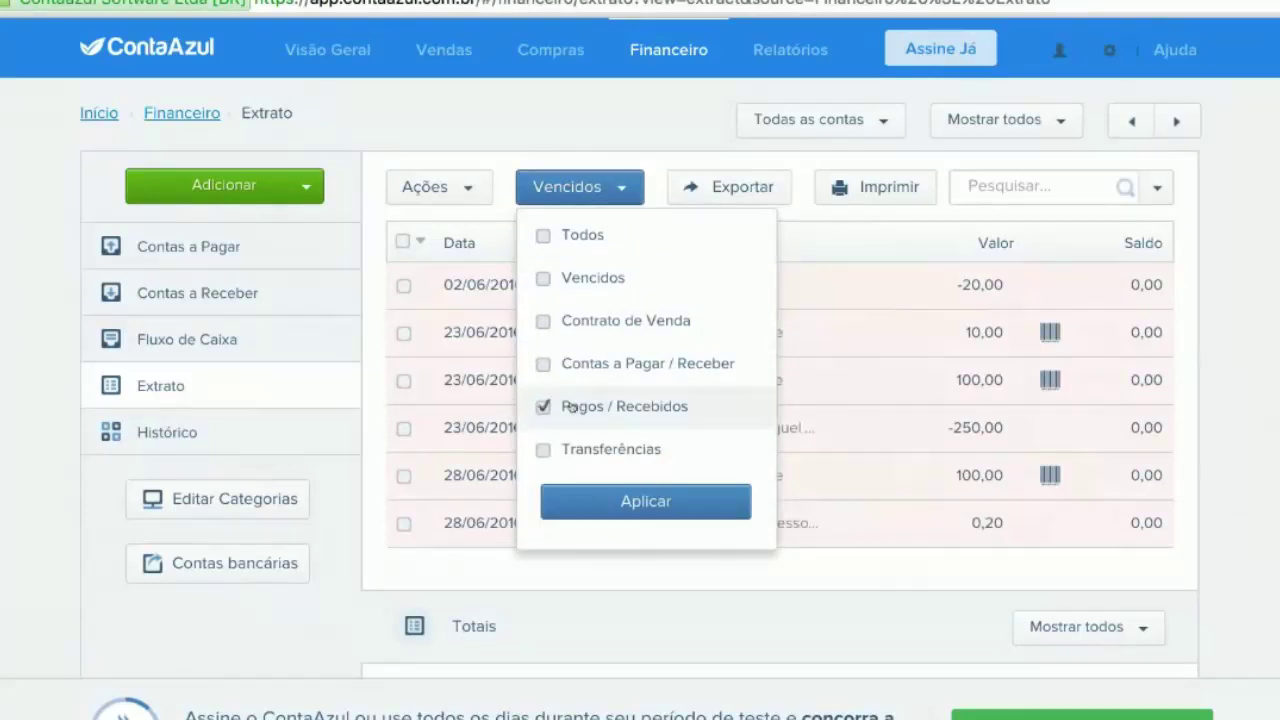
click(583, 504)
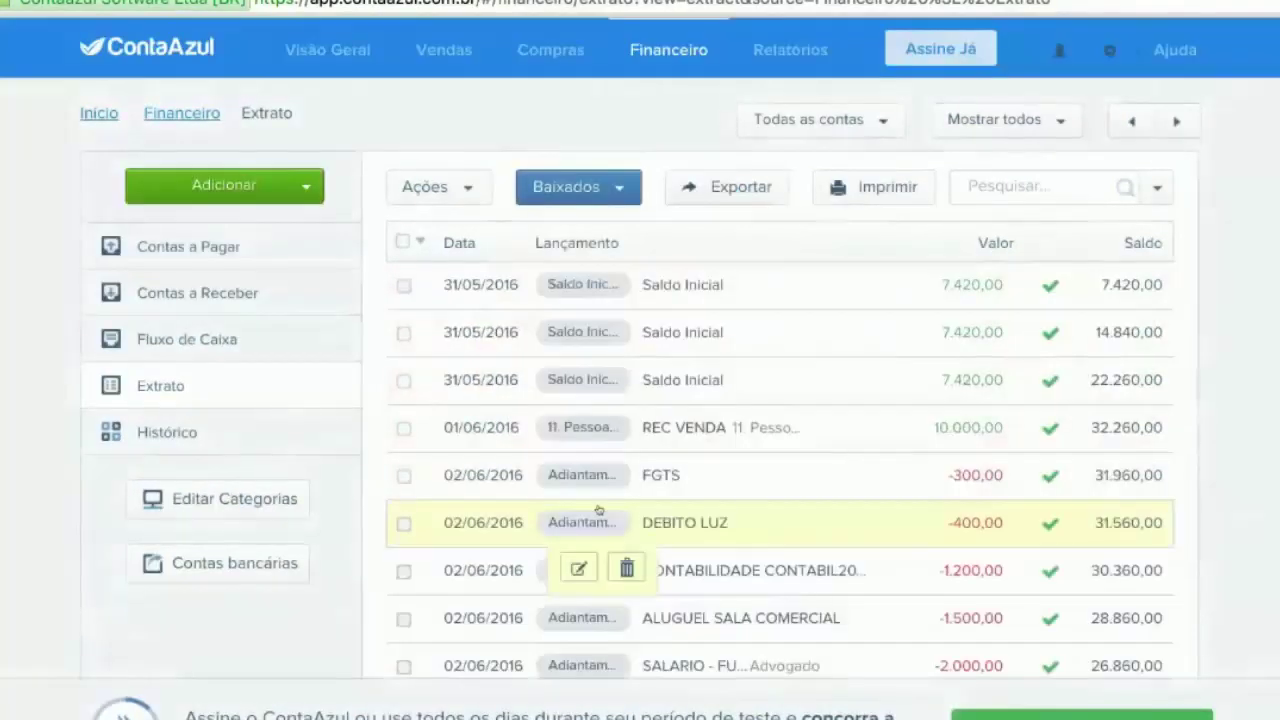
scroll(1100, 480, down, 3)
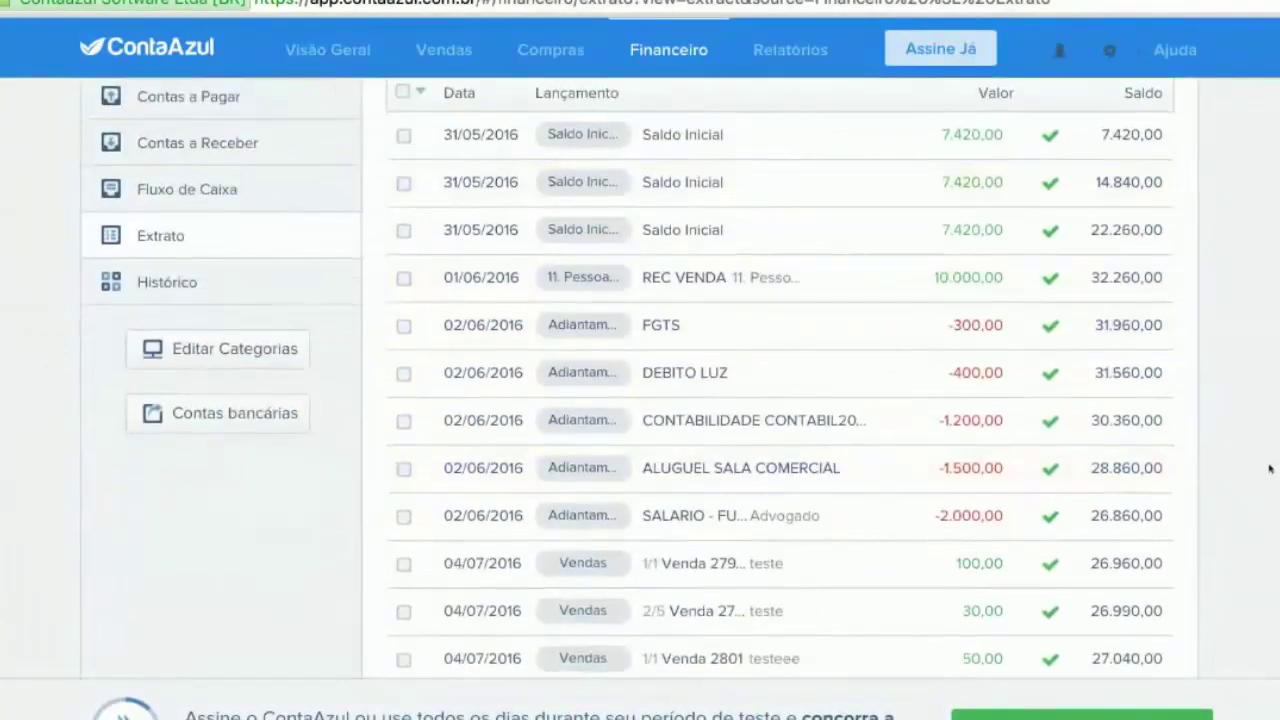
scroll(1270, 468, down, 3)
scroll(1270, 470, down, 10)
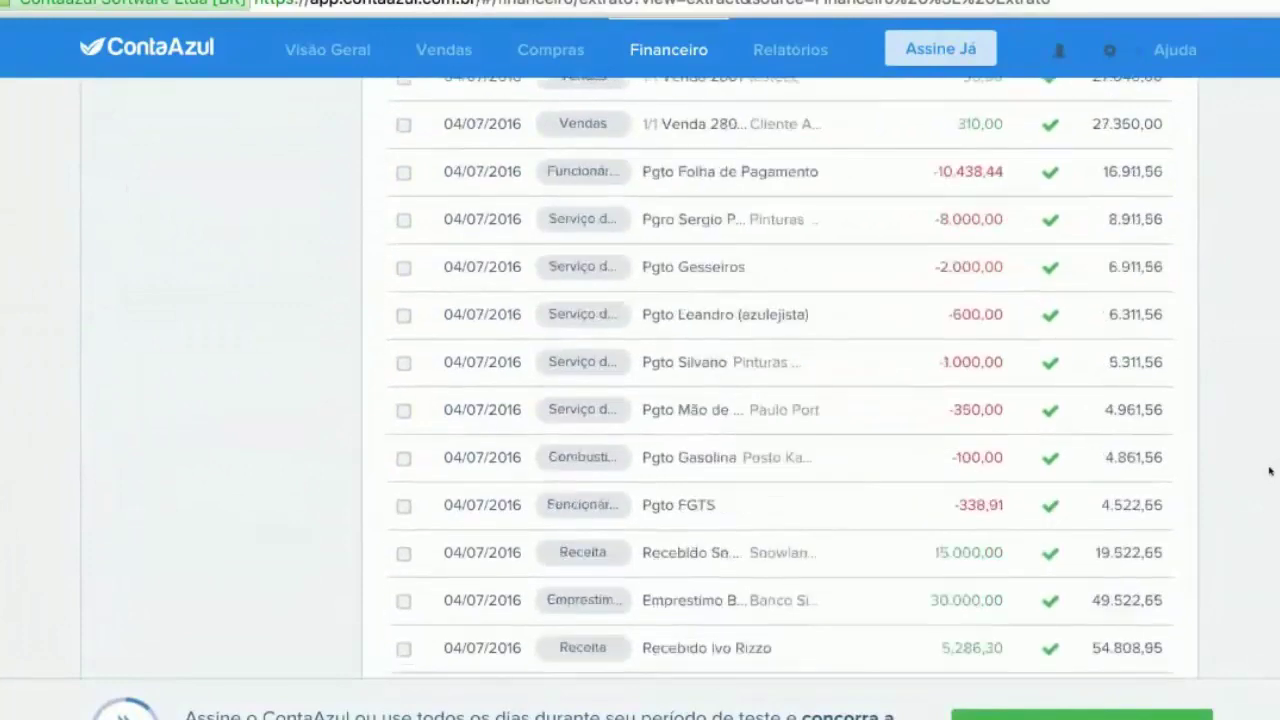
scroll(1270, 470, up, 15)
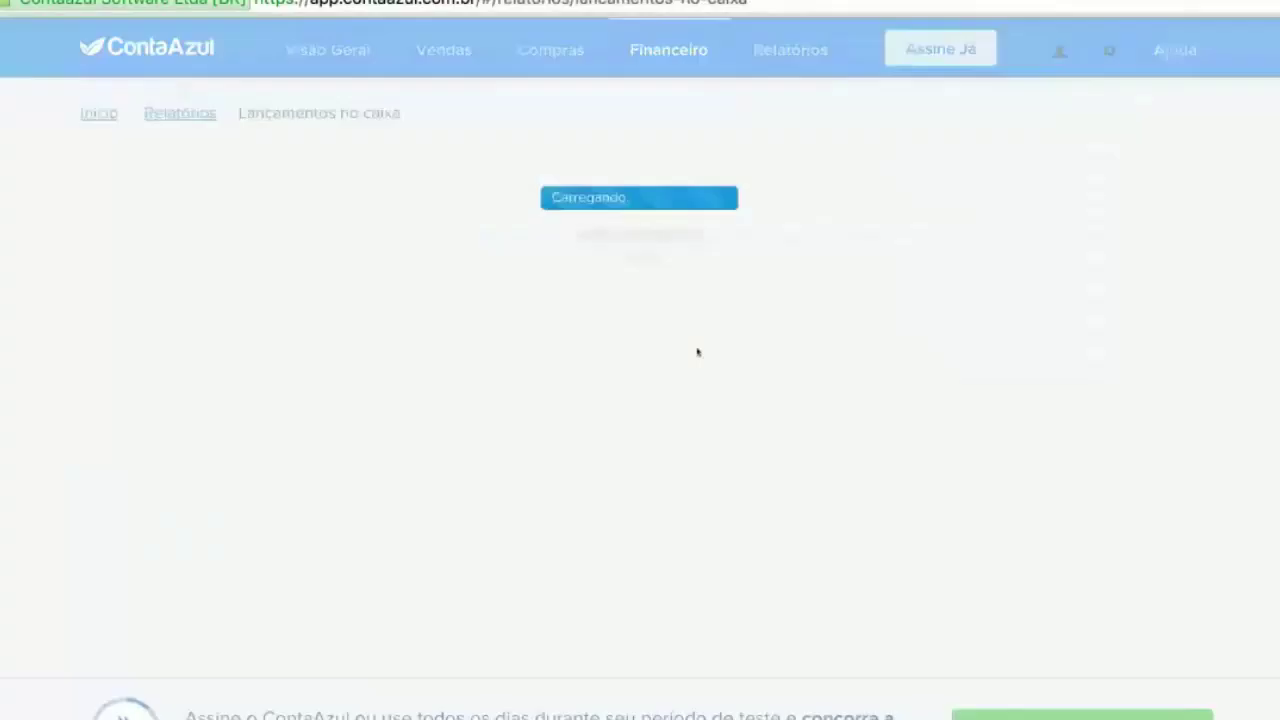
Step: Reopen the financial Extrato from the Lançamentos no caixa report page
mouse_move(680, 55)
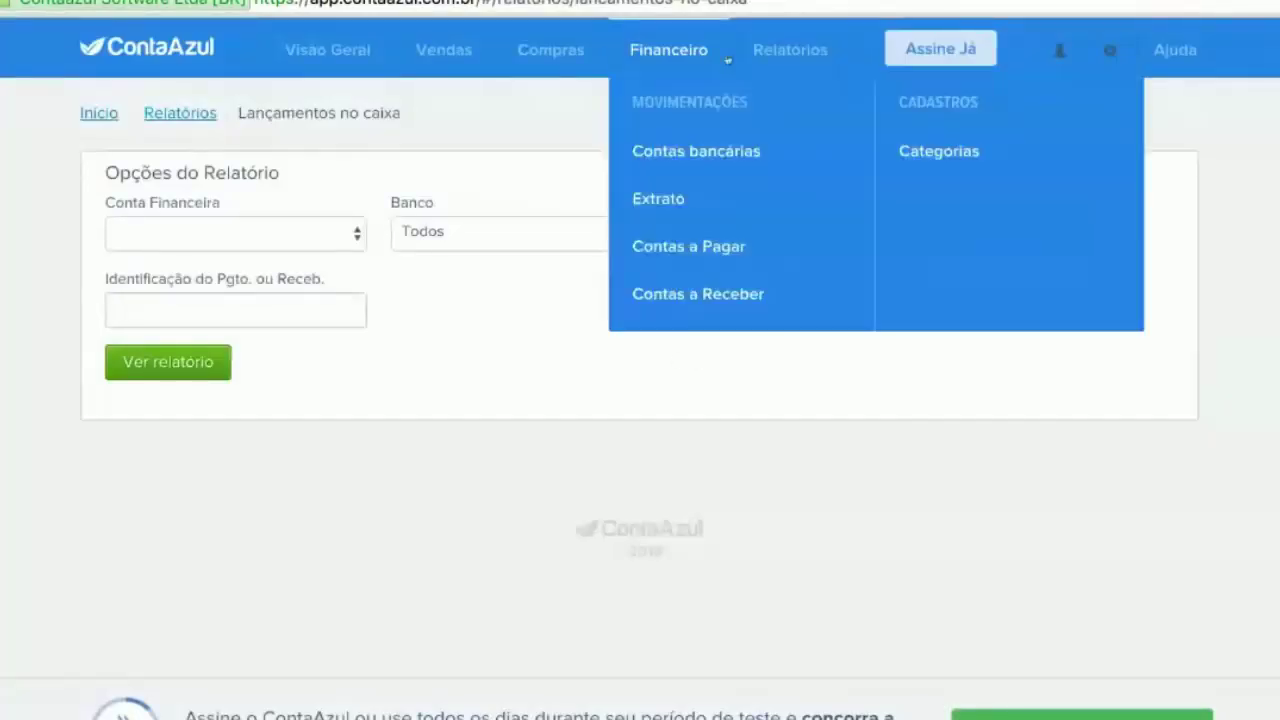
click(668, 200)
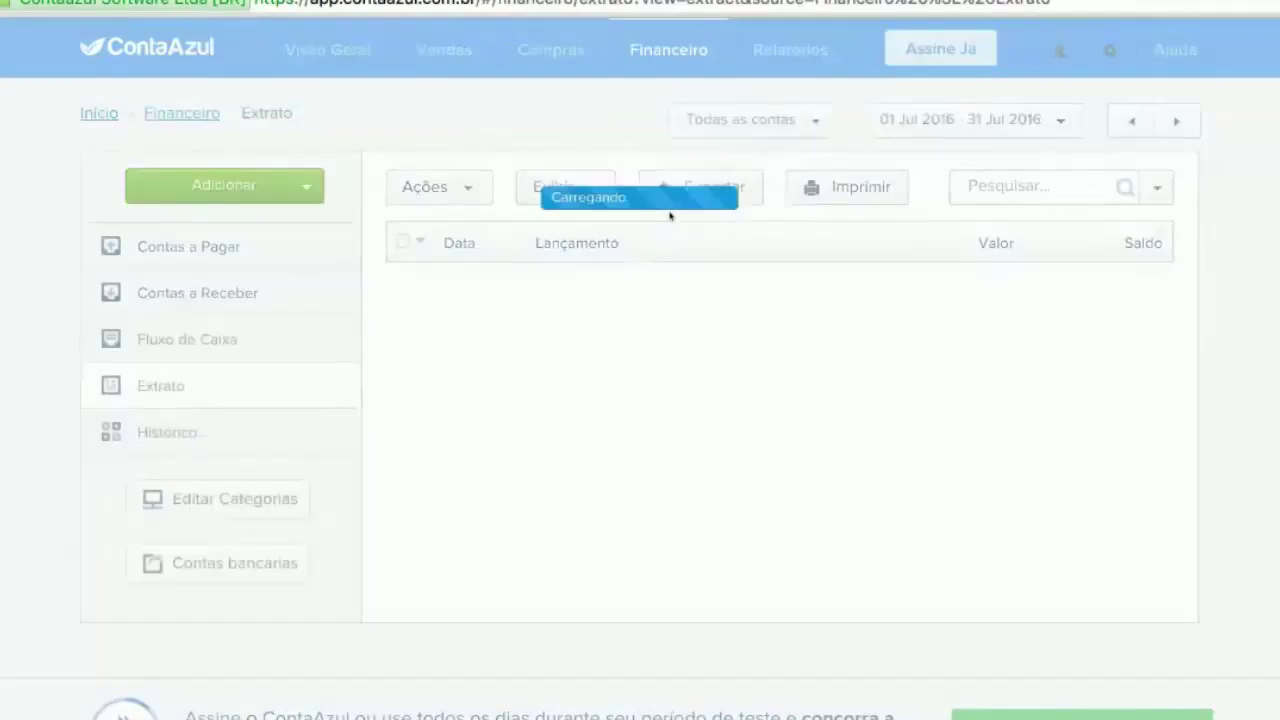
mouse_move(646, 287)
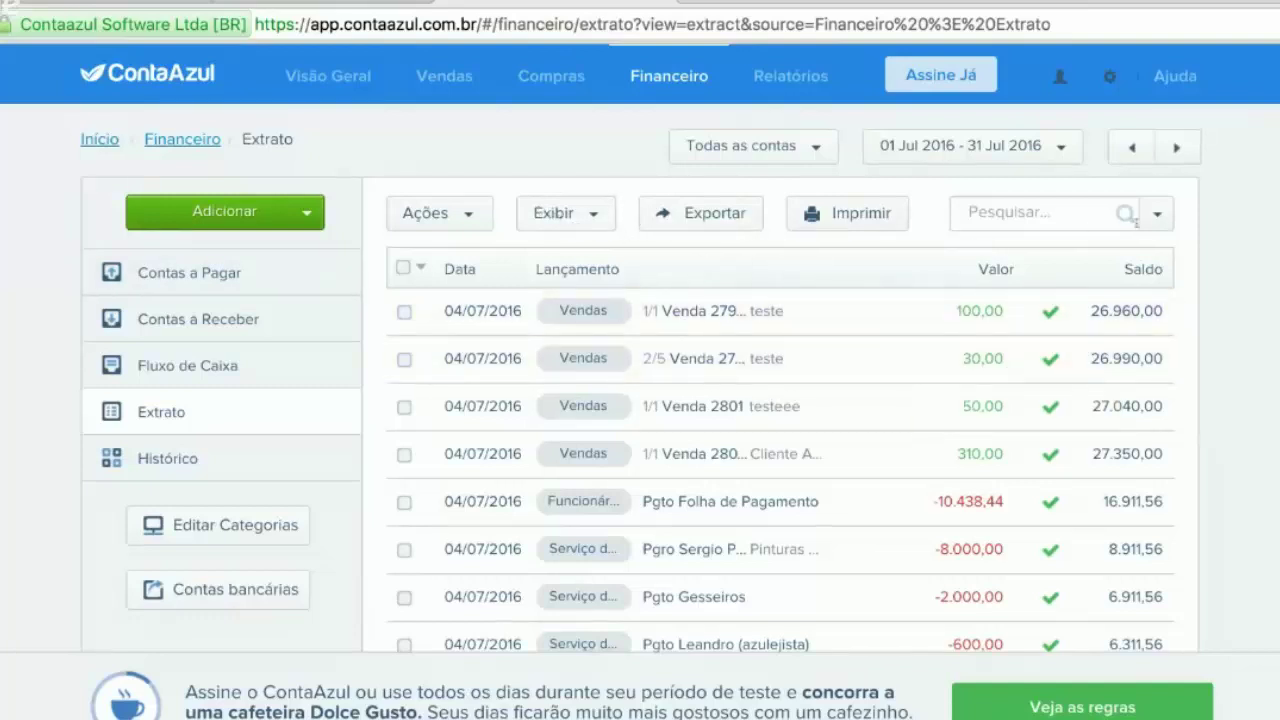
Step: Examine the Extrato's advanced search fields: Categorias, Centro de Custo, Clientes ou Fornecedores, Descrição and Valor
click(1155, 218)
click(1029, 317)
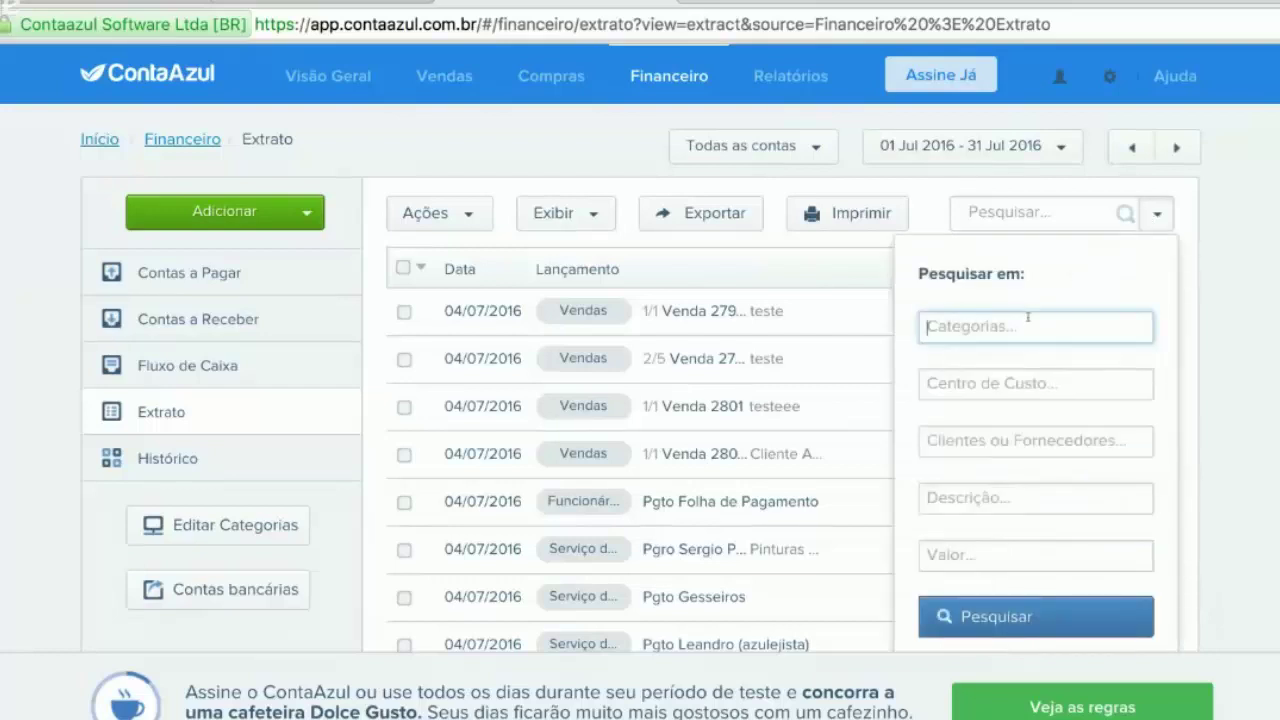
click(1009, 382)
click(1006, 438)
click(980, 497)
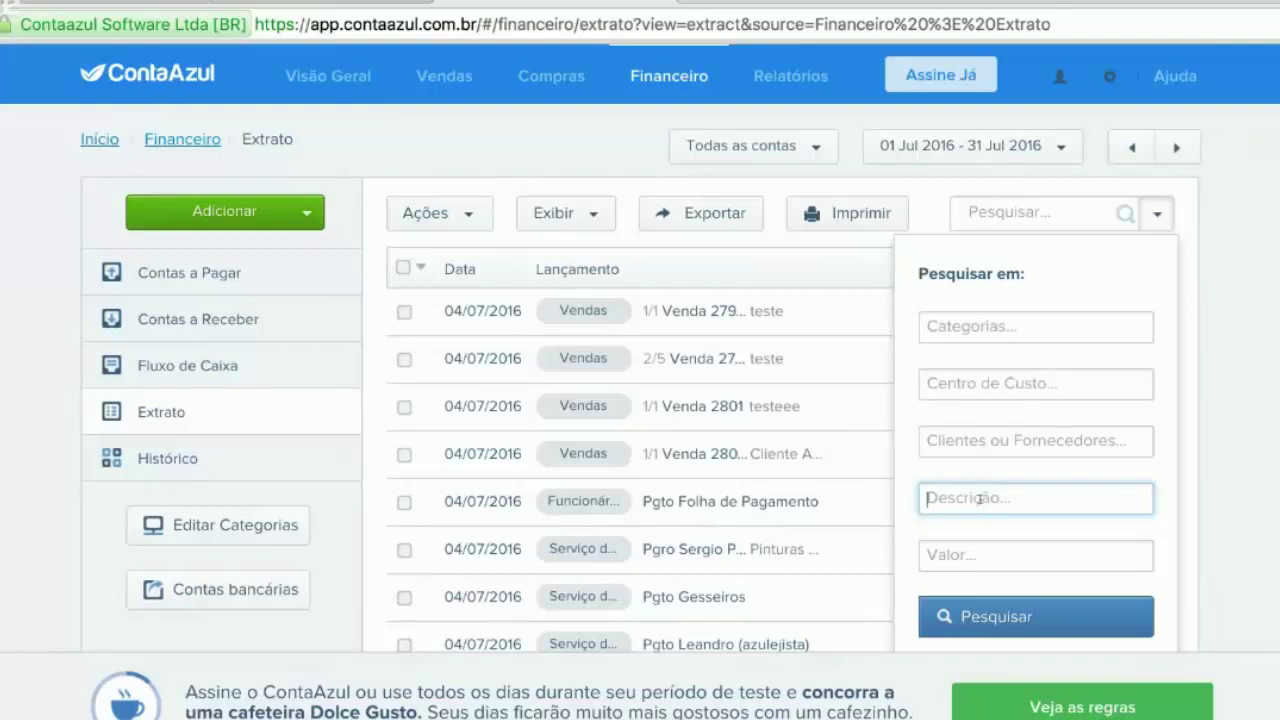
click(978, 561)
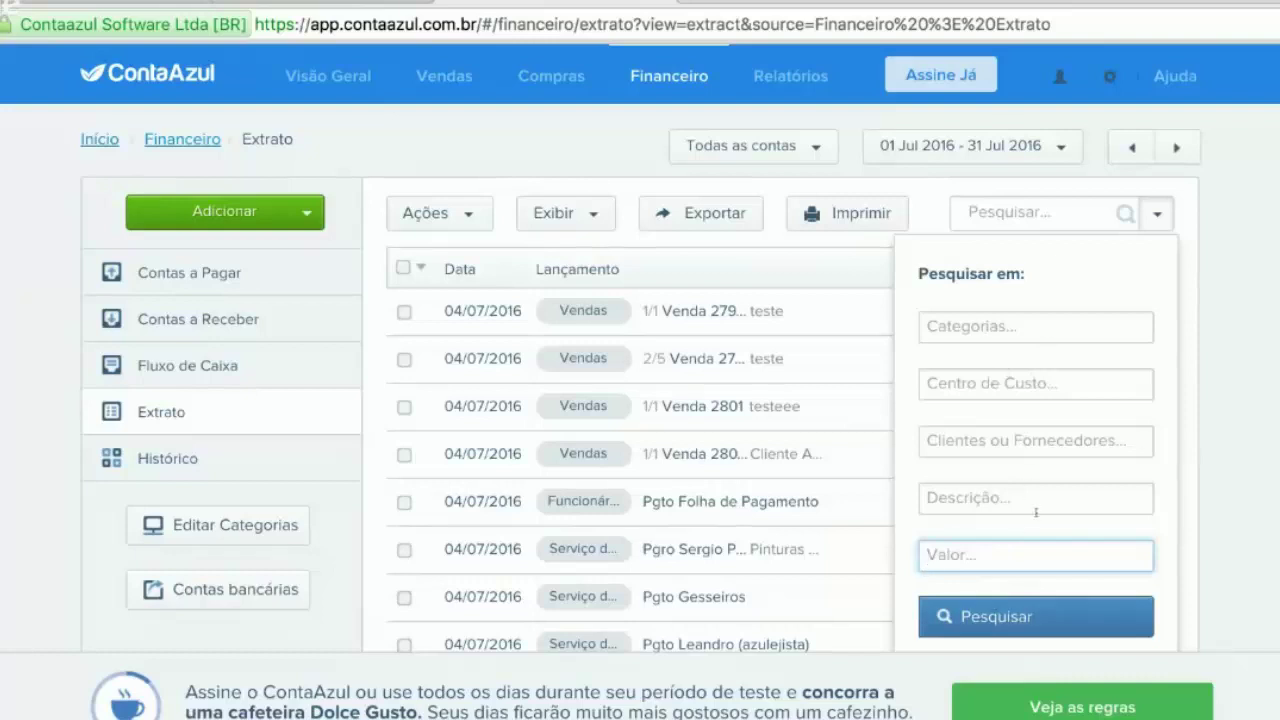
click(1241, 407)
Step: Search the Extrato entries of July 2016 for "vendas"
click(1070, 212)
text(vendas)
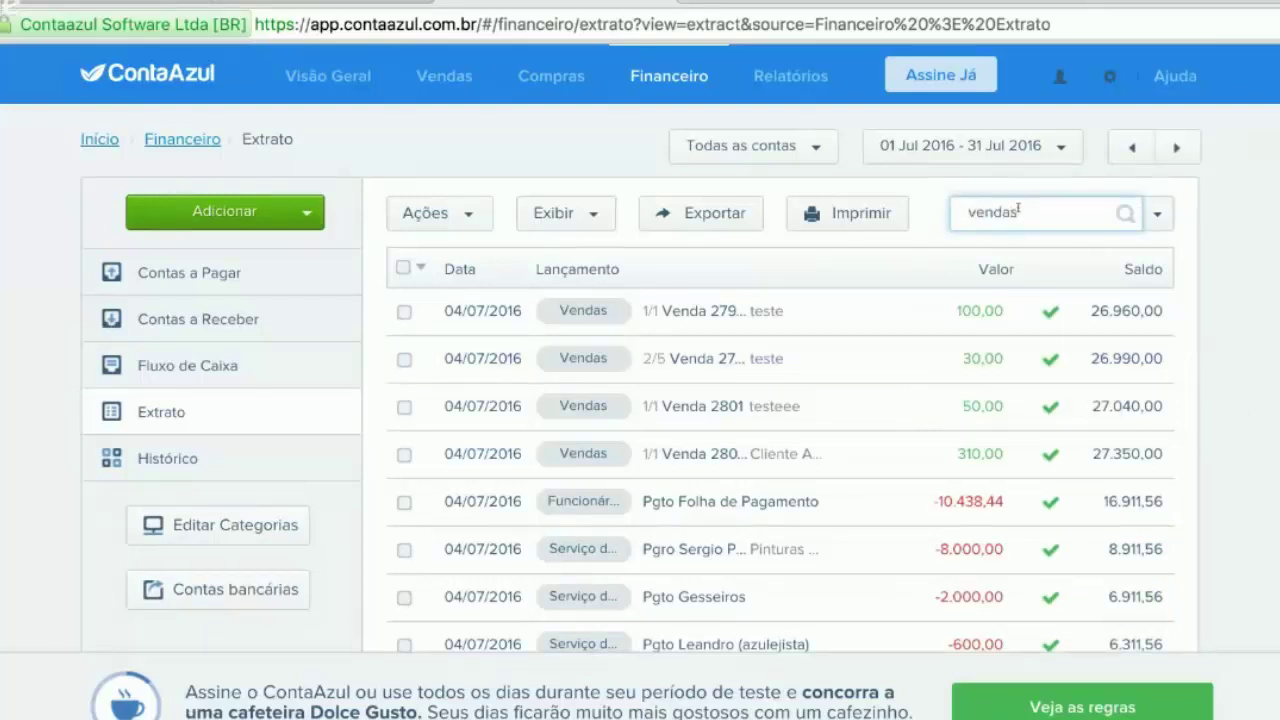
key(Return)
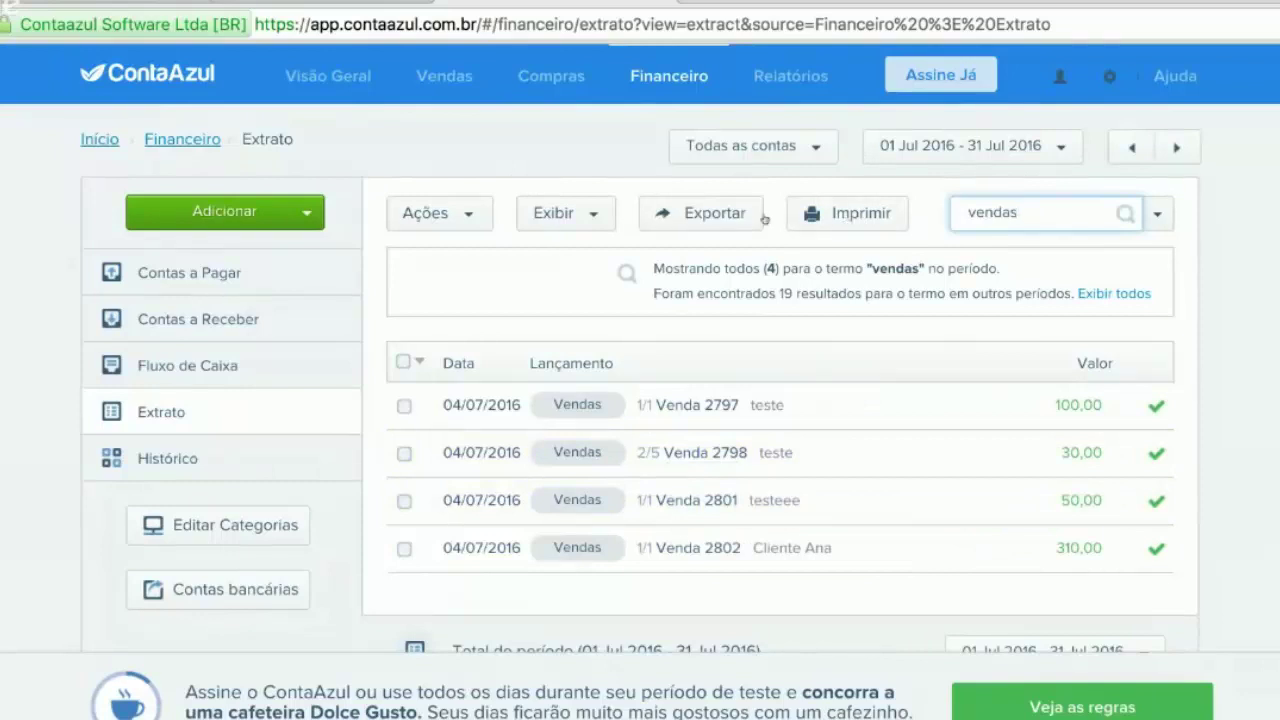
click(585, 156)
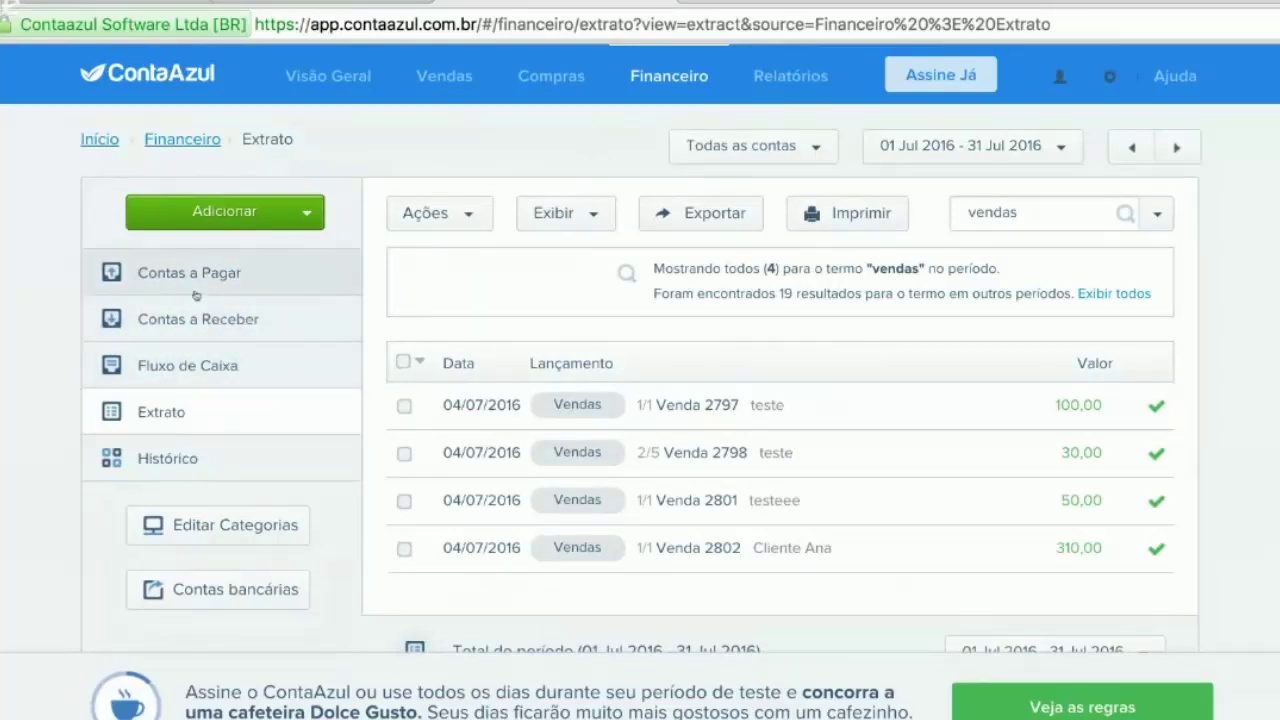
Step: Show the Contas a Receber list, look through its entries and check the available period options
click(222, 322)
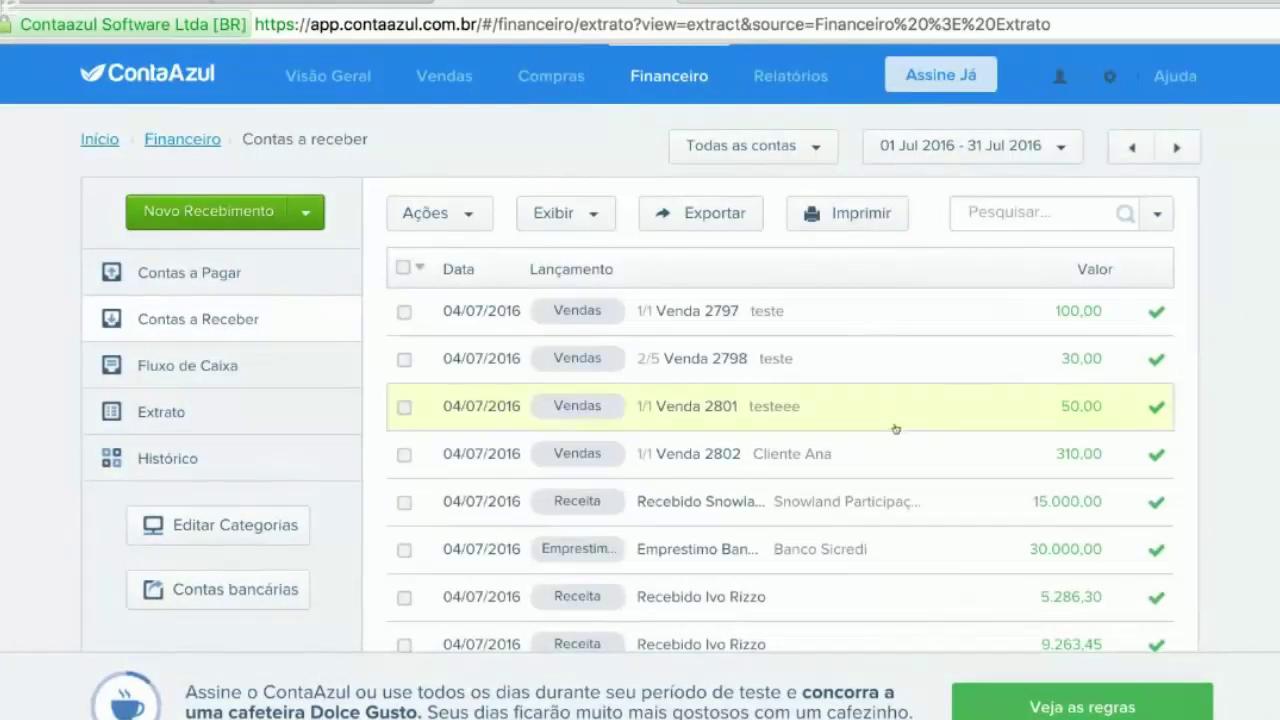
scroll(895, 428, down, 3)
scroll(910, 430, up, 3)
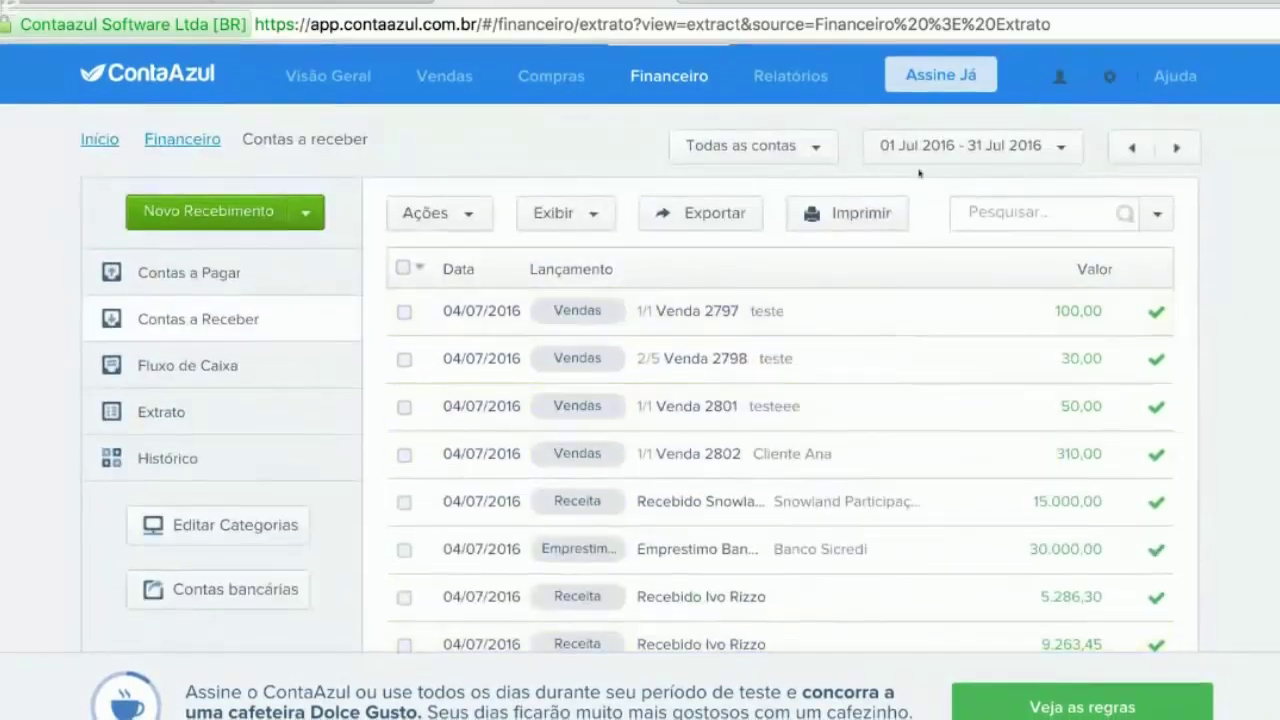
click(987, 150)
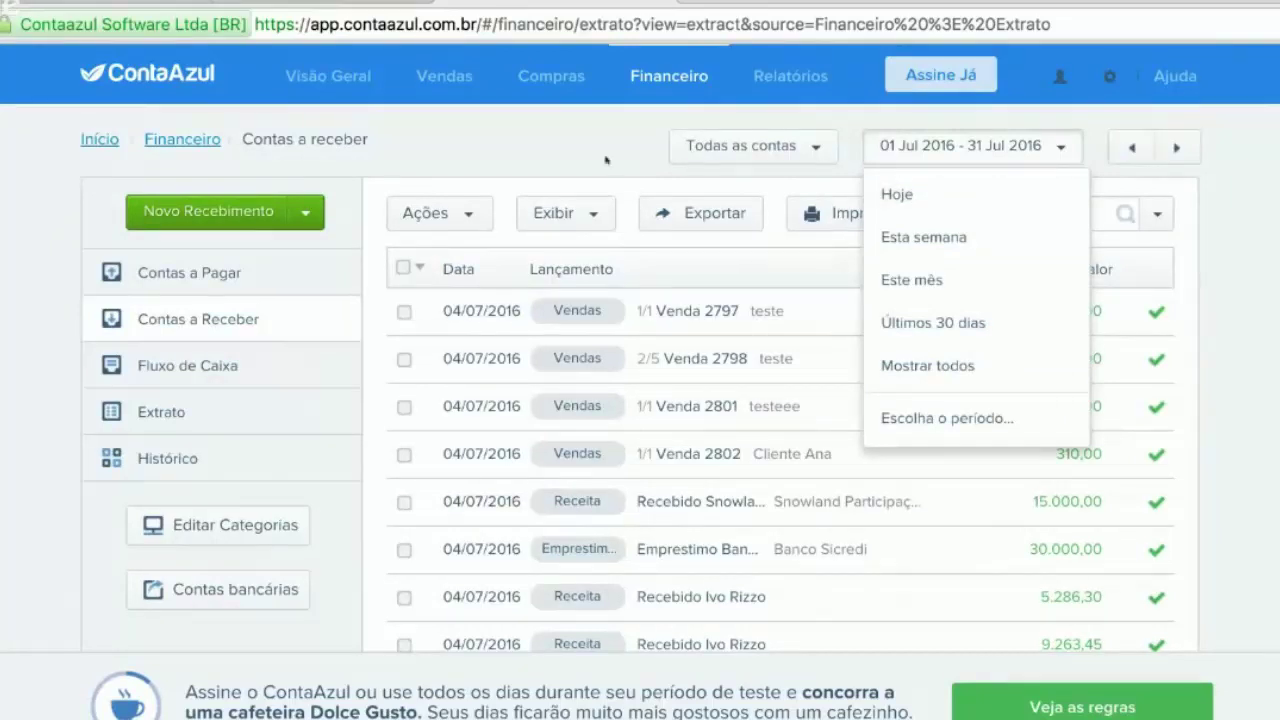
Step: Show the Contas a Pagar list and review all its payments for July 2016
click(185, 266)
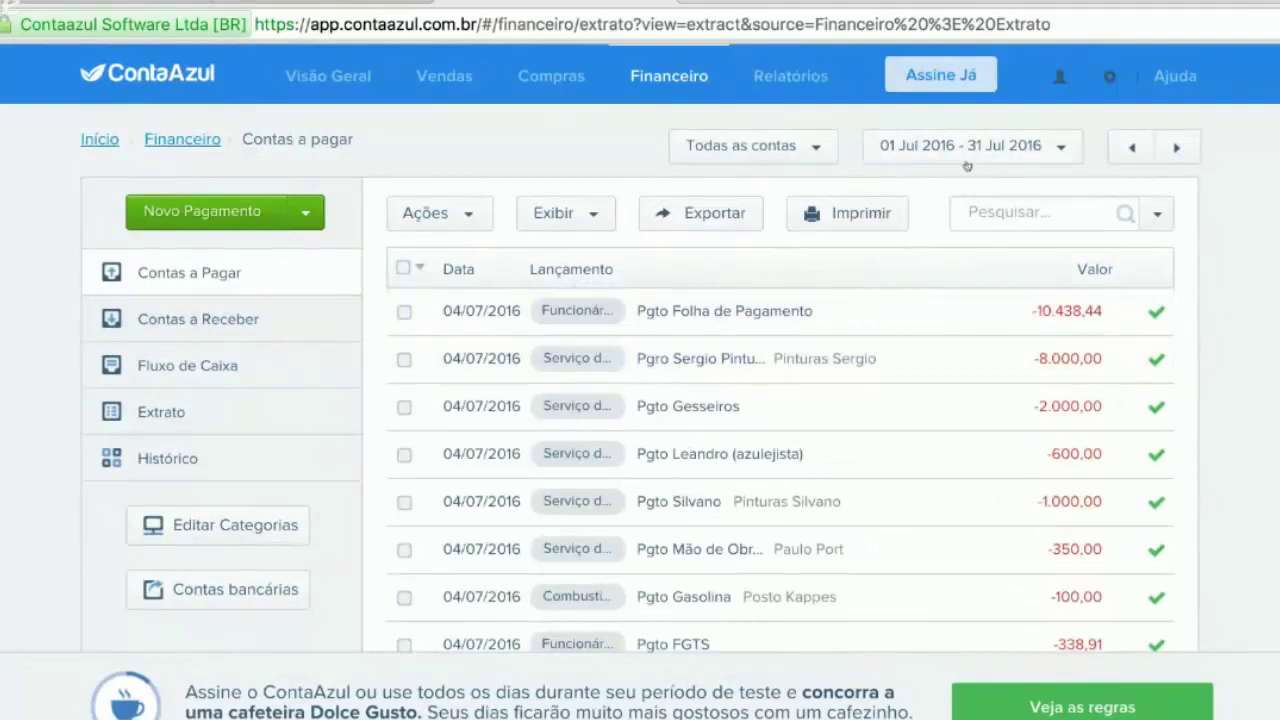
scroll(1183, 363, down, 4)
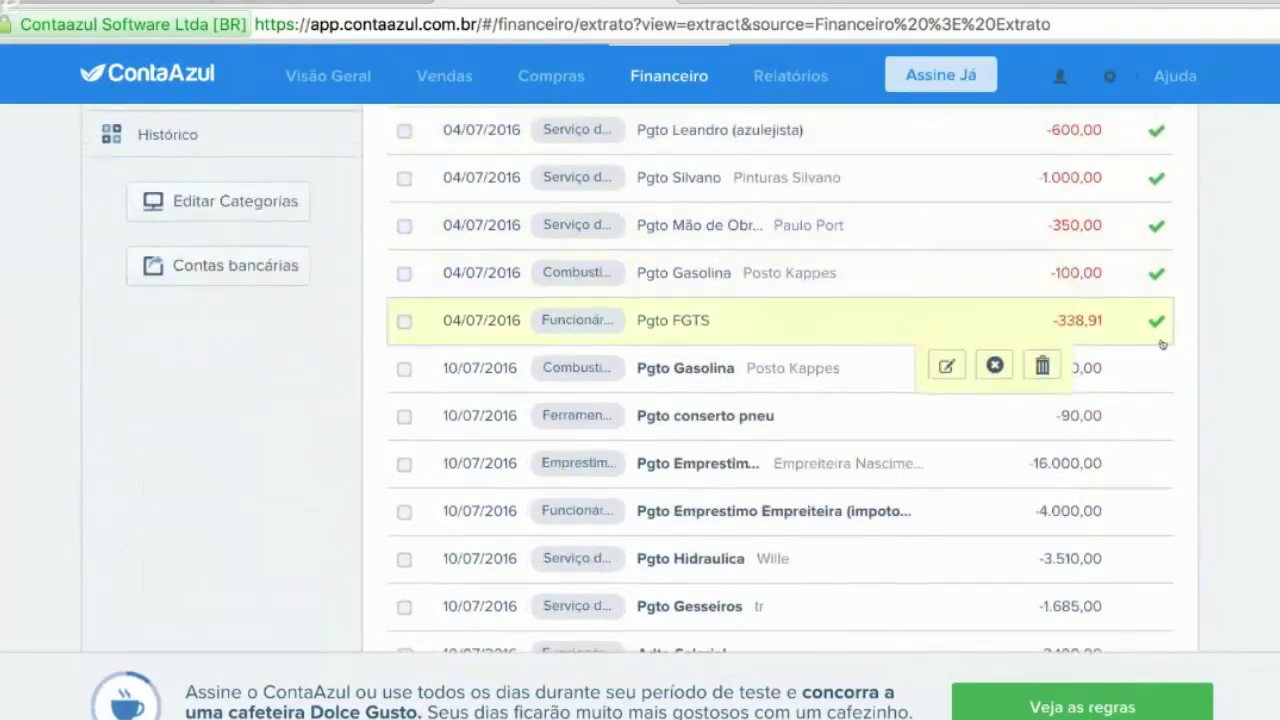
scroll(1200, 440, down, 2)
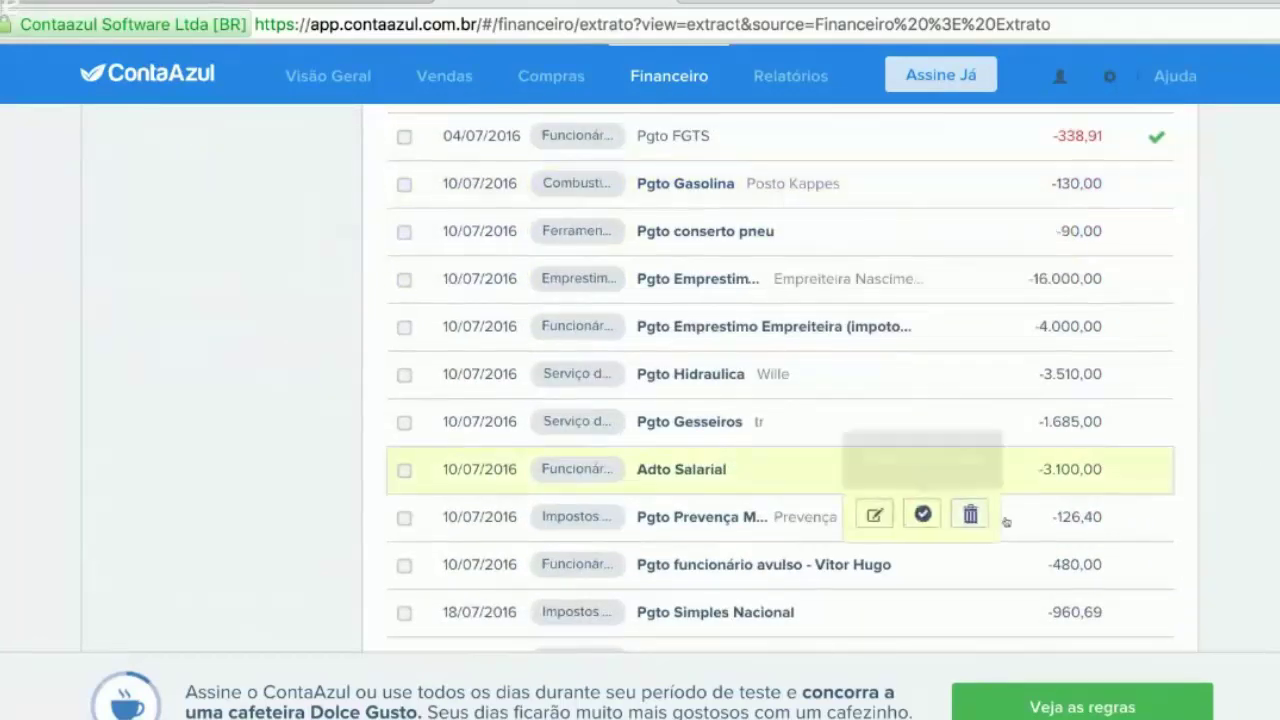
scroll(1021, 506, down, 2)
scroll(1021, 506, down, 5)
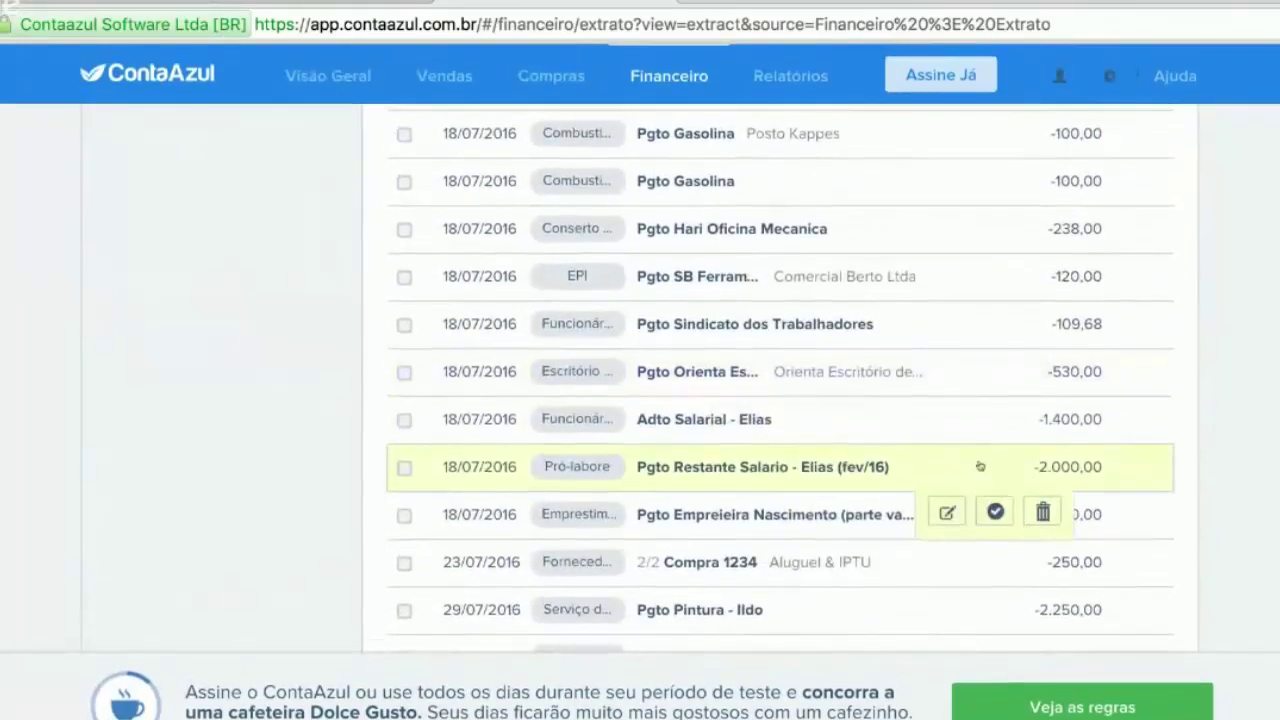
scroll(1010, 465, down, 5)
scroll(900, 420, up, 15)
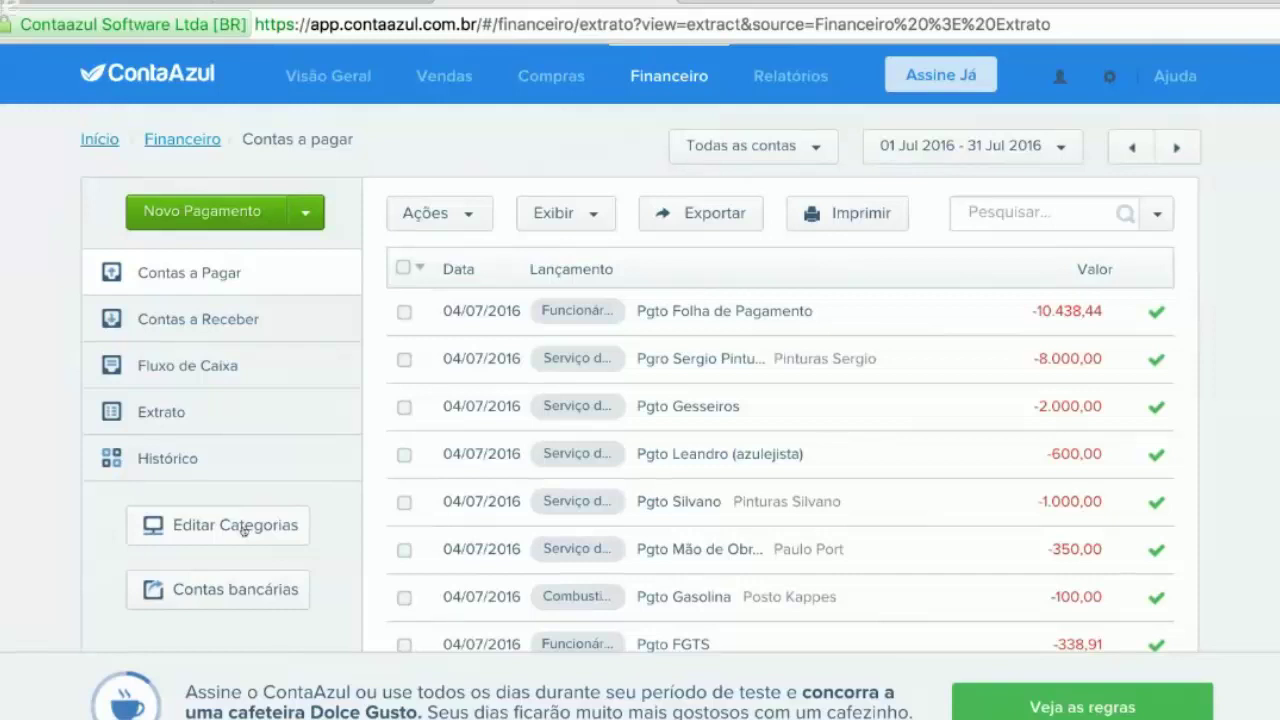
Step: Open the financial categories for editing and examine the Categorias de Receita, including the actions available on the DETEL category
click(298, 531)
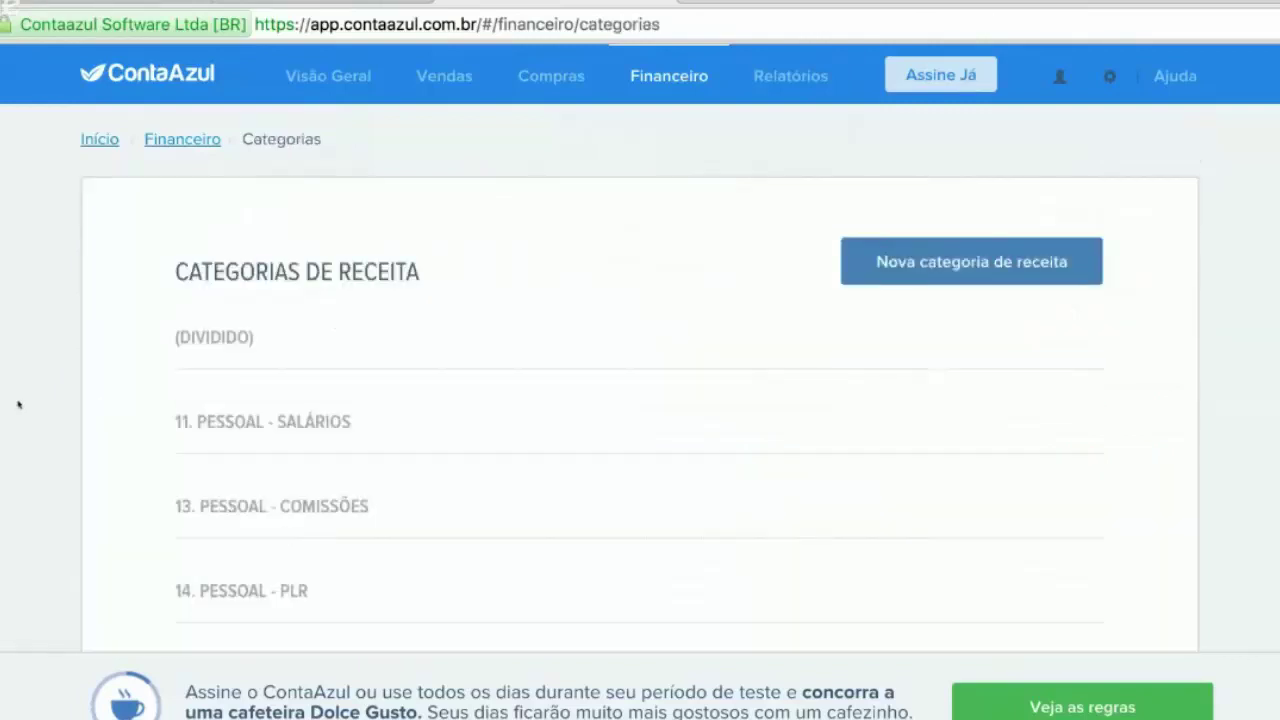
scroll(20, 405, down, 3)
scroll(27, 410, down, 20)
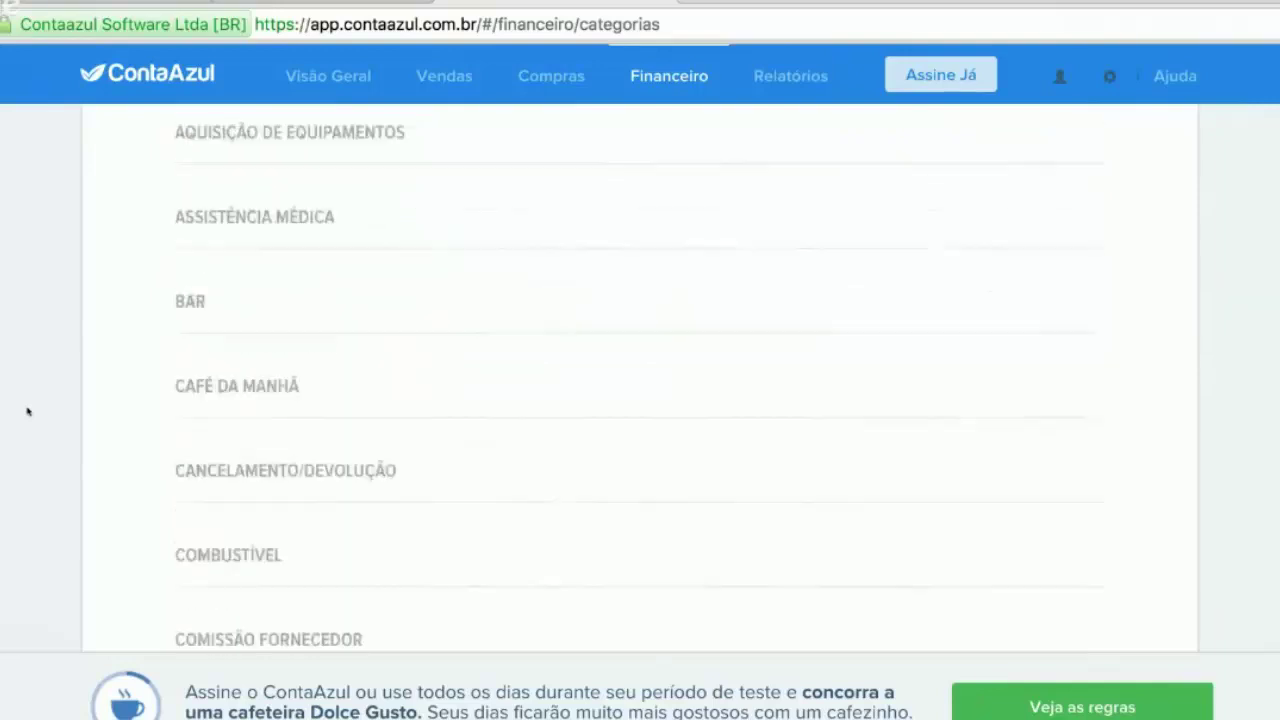
scroll(27, 410, down, 5)
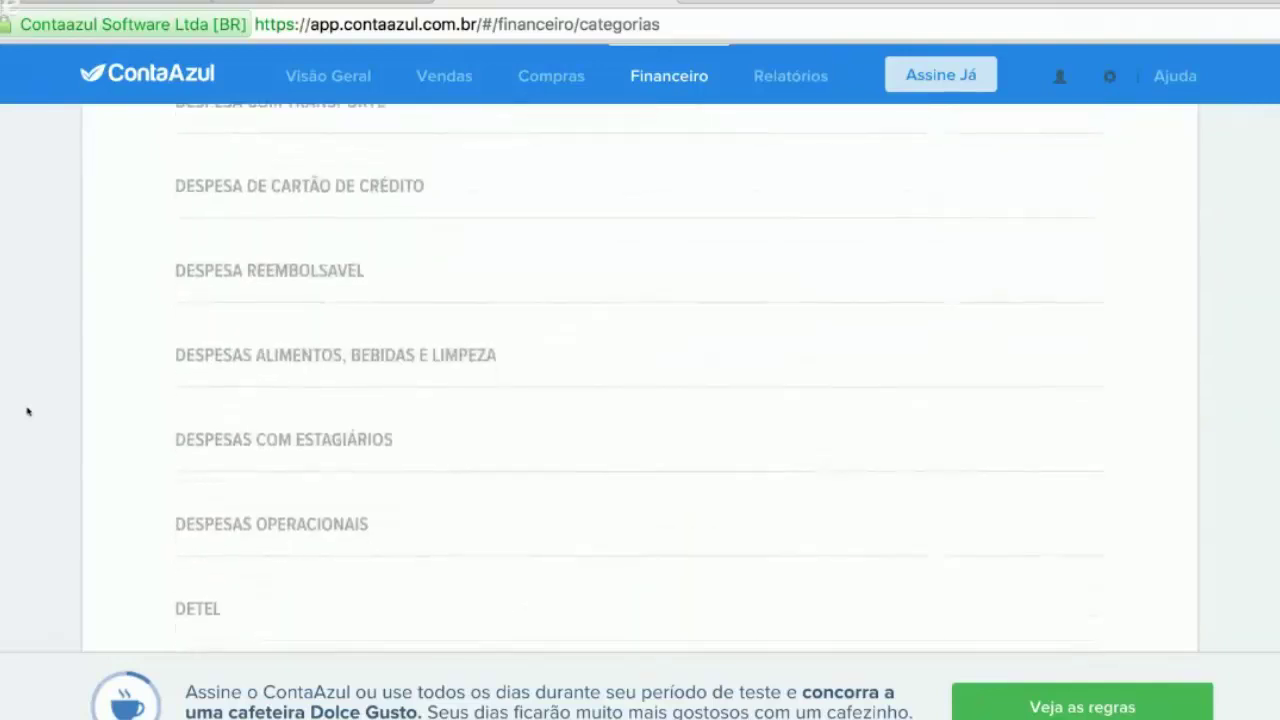
scroll(27, 410, down, 1)
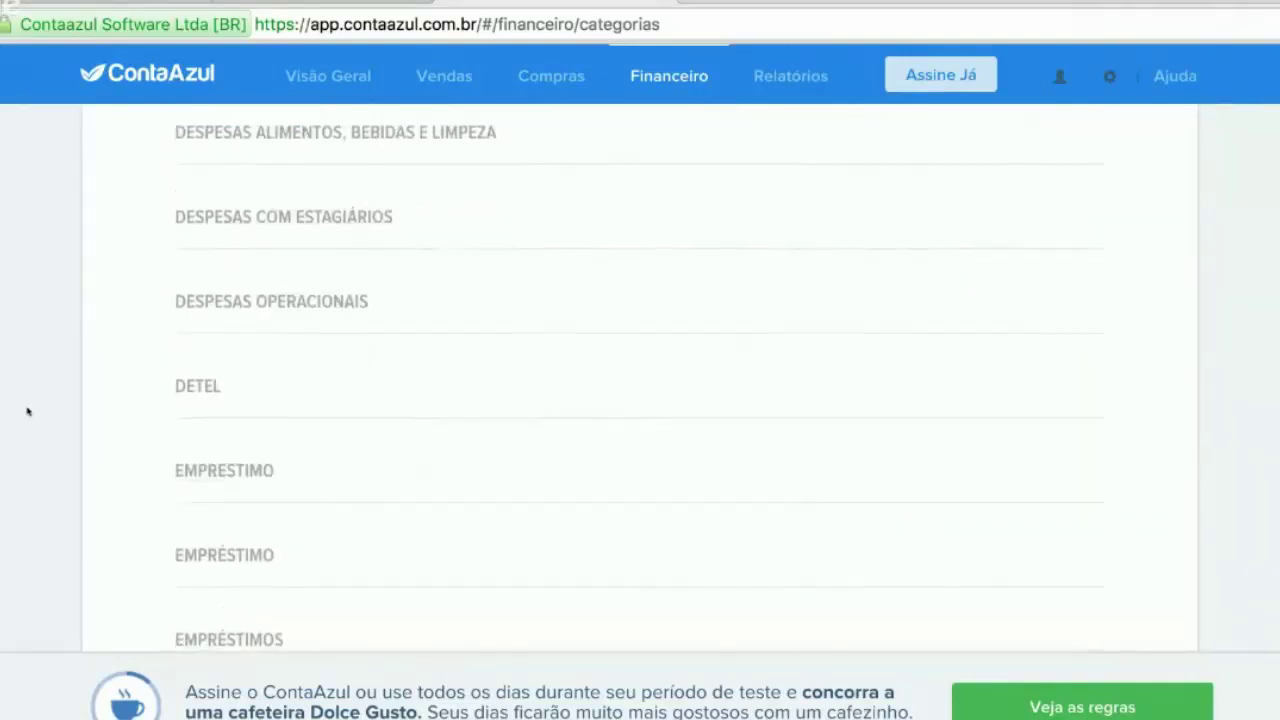
mouse_move(920, 377)
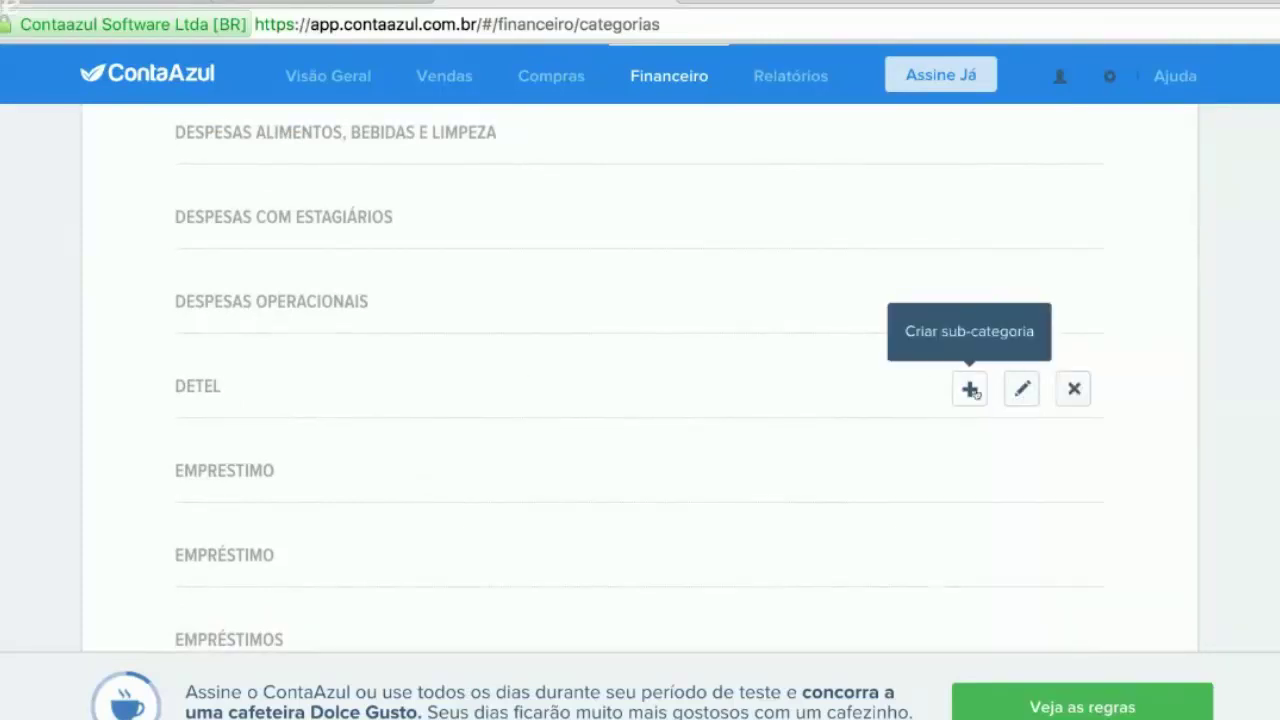
scroll(1080, 391, down, 1)
scroll(1087, 405, up, 15)
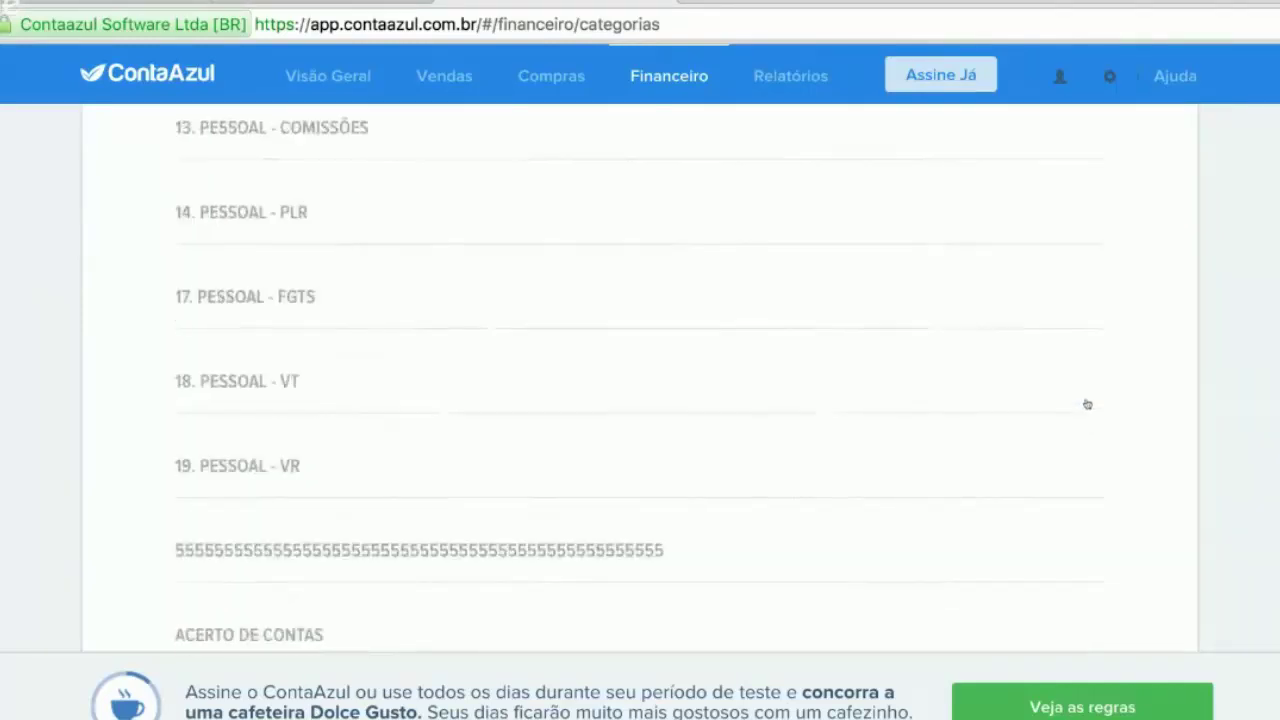
scroll(1087, 405, up, 5)
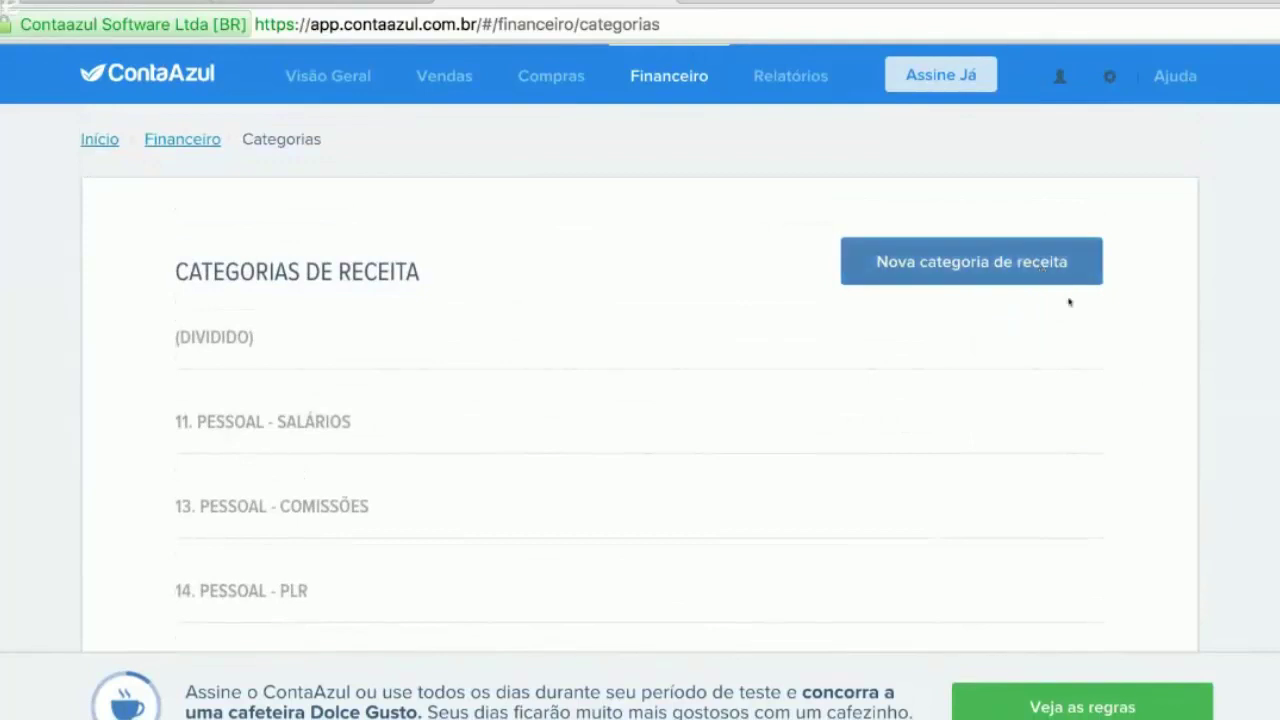
Step: Look through the rest of the category list to find the Categorias de Despesa section, and return to the list's start
scroll(1142, 379, down, 20)
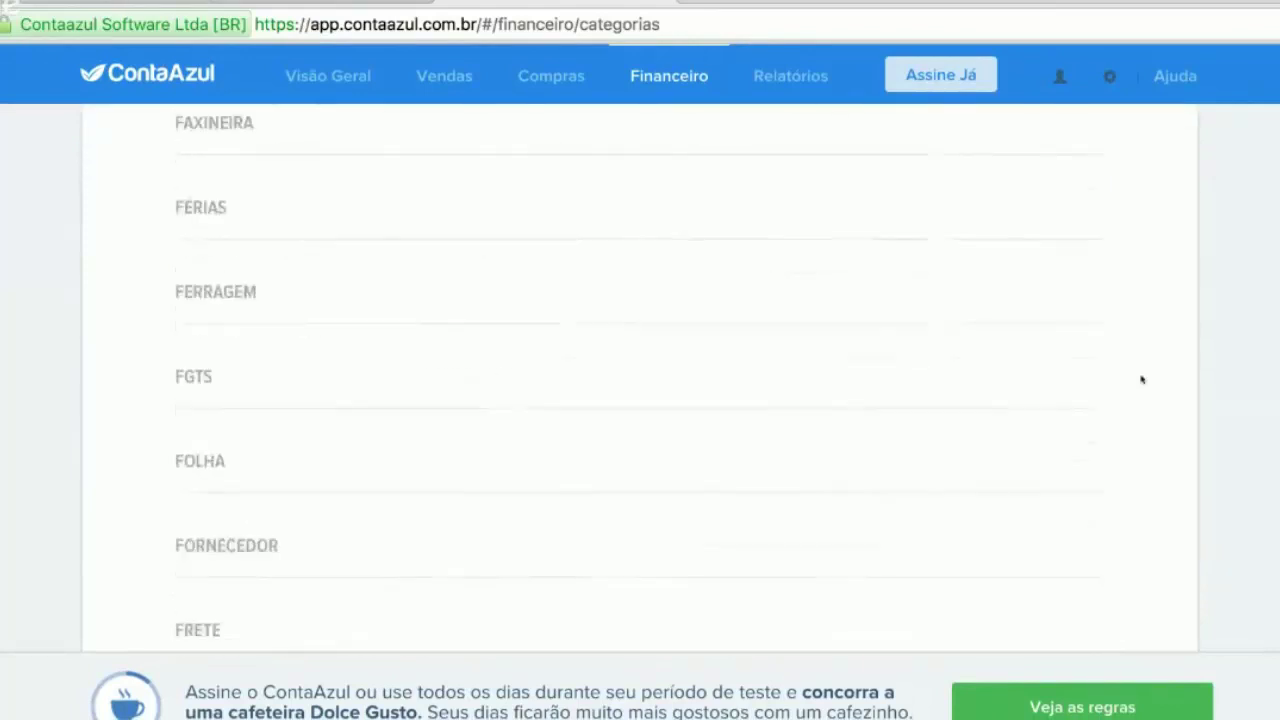
scroll(1142, 379, down, 20)
scroll(1142, 379, down, 20)
scroll(1151, 373, down, 20)
scroll(1151, 380, up, 10)
scroll(1151, 380, up, 9)
scroll(1140, 351, down, 2)
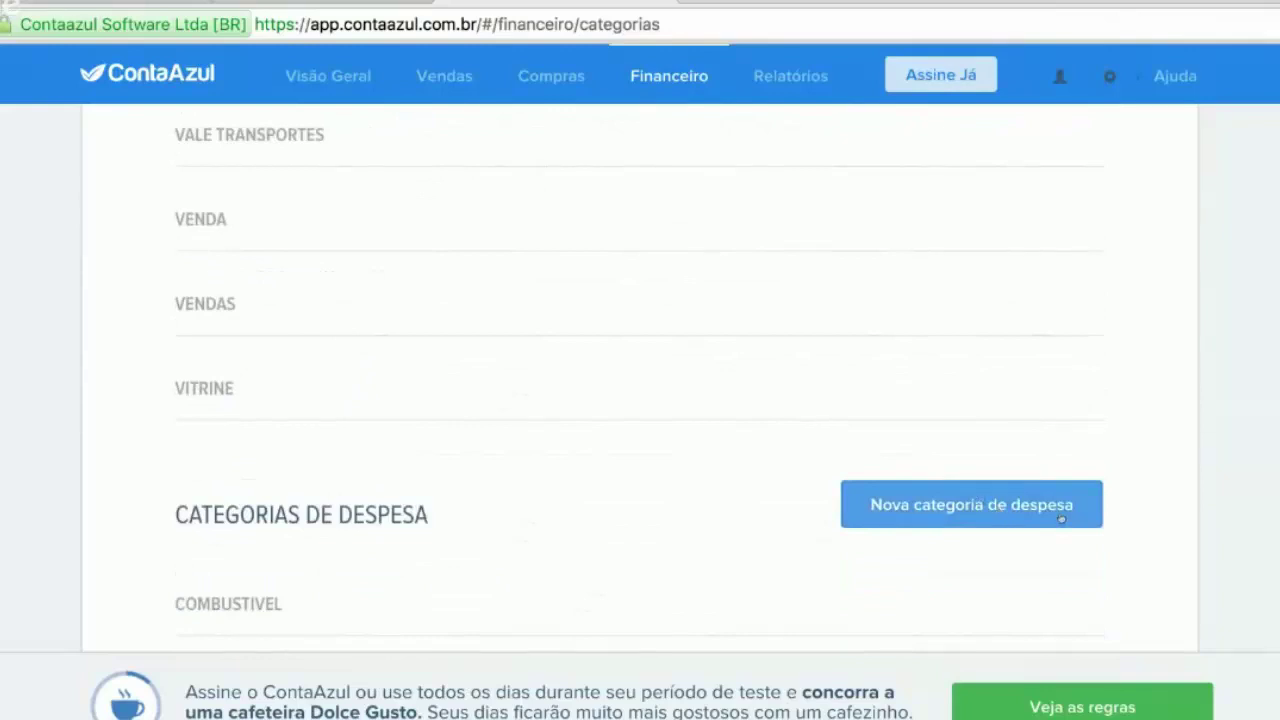
scroll(960, 394, up, 20)
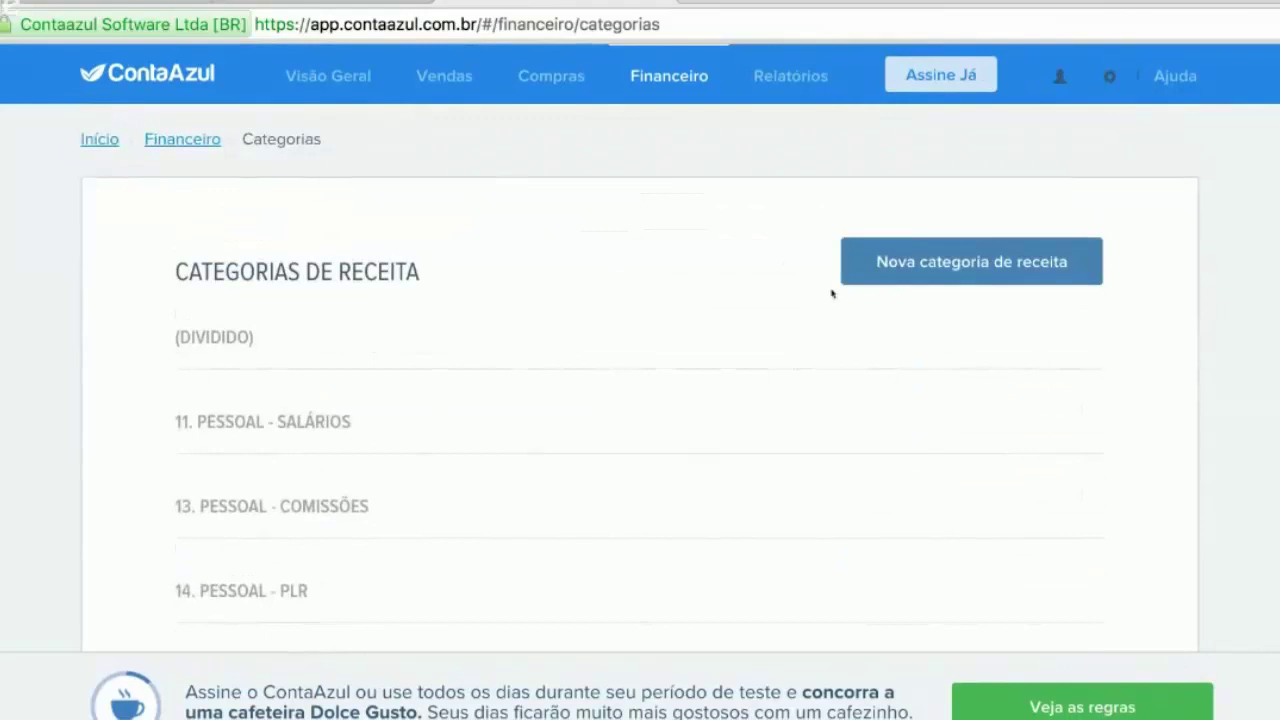
Step: Return to the Visão Geral dashboard and review its daily cash flow, overdue amounts, account balances and sales chart
click(640, 76)
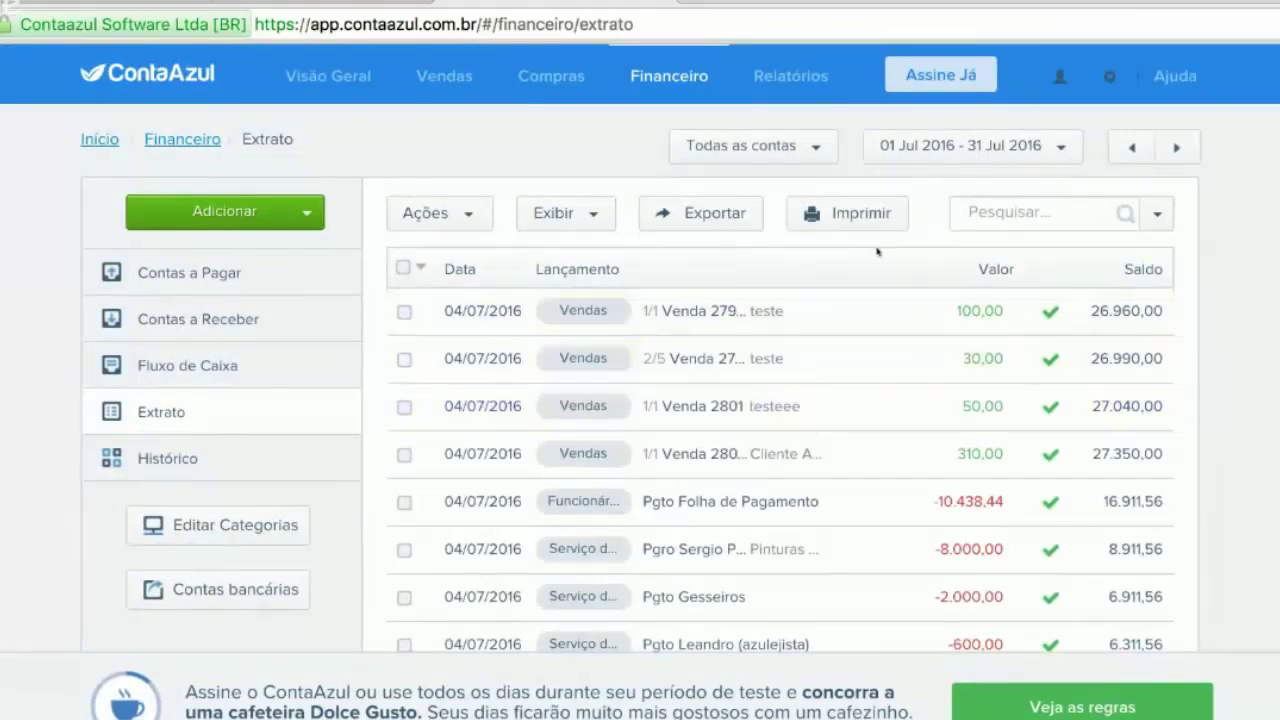
click(317, 76)
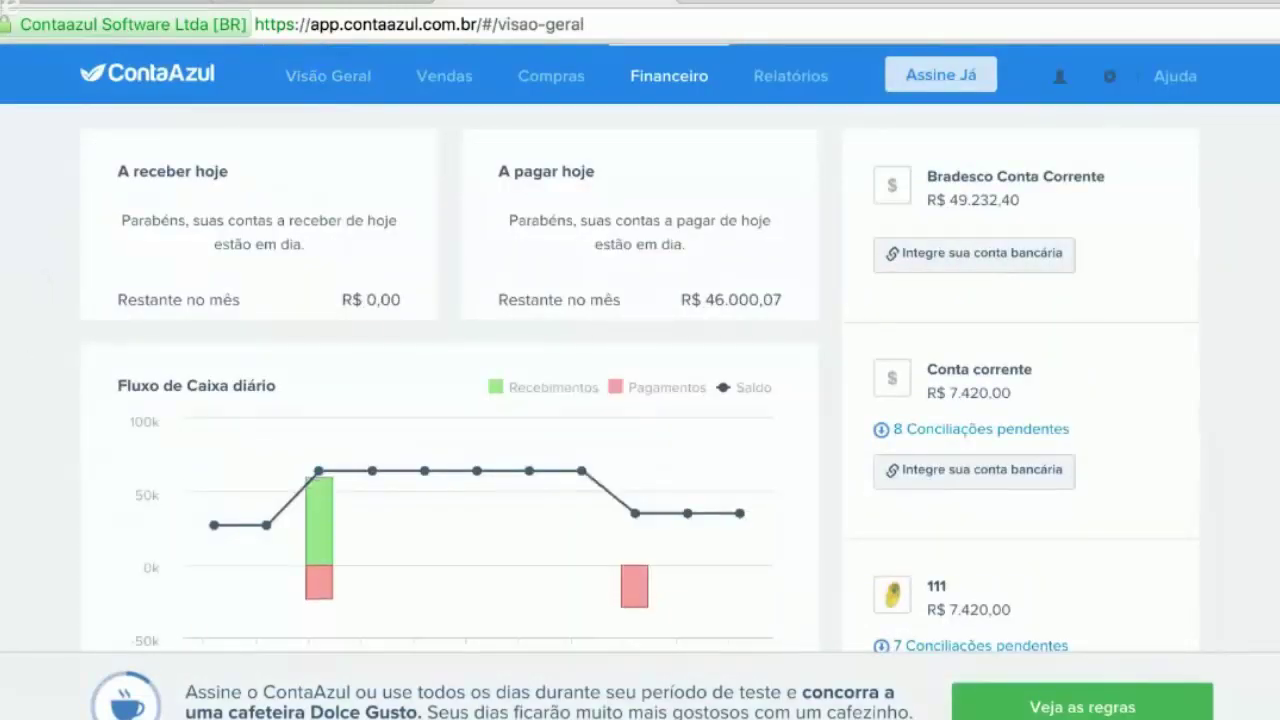
scroll(43, 276, down, 3)
scroll(129, 313, up, 3)
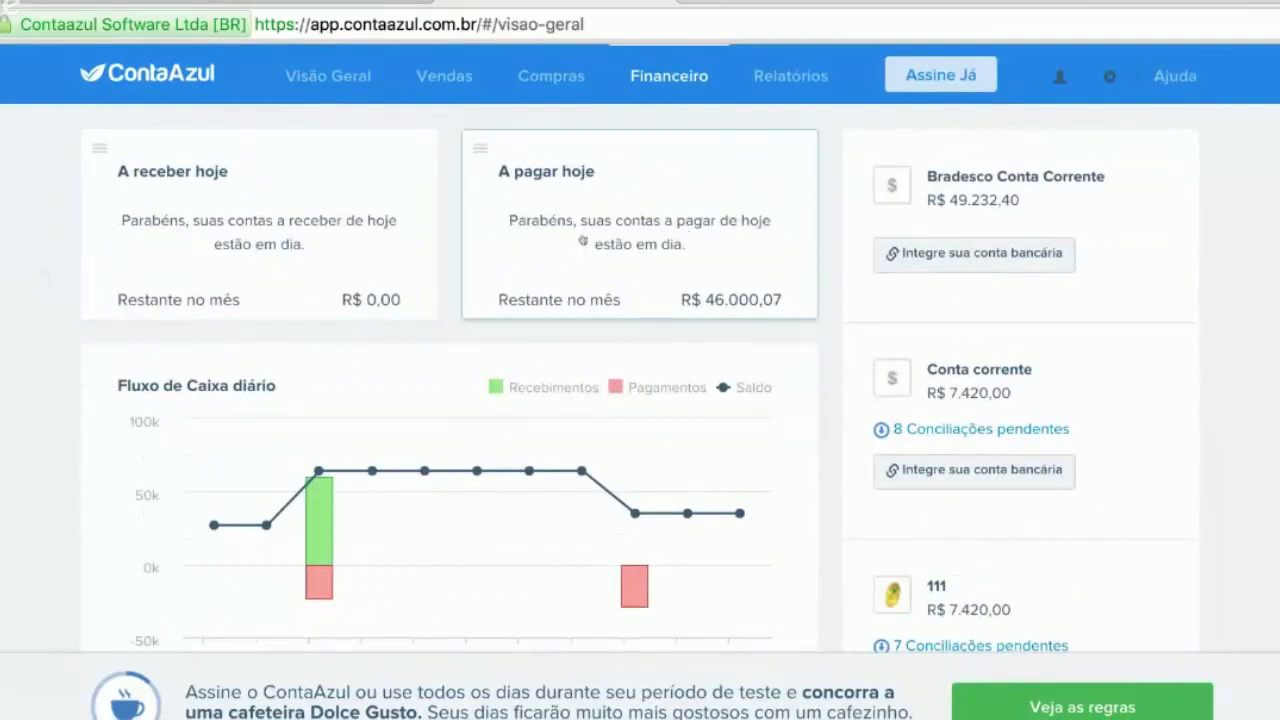
scroll(600, 330, down, 3)
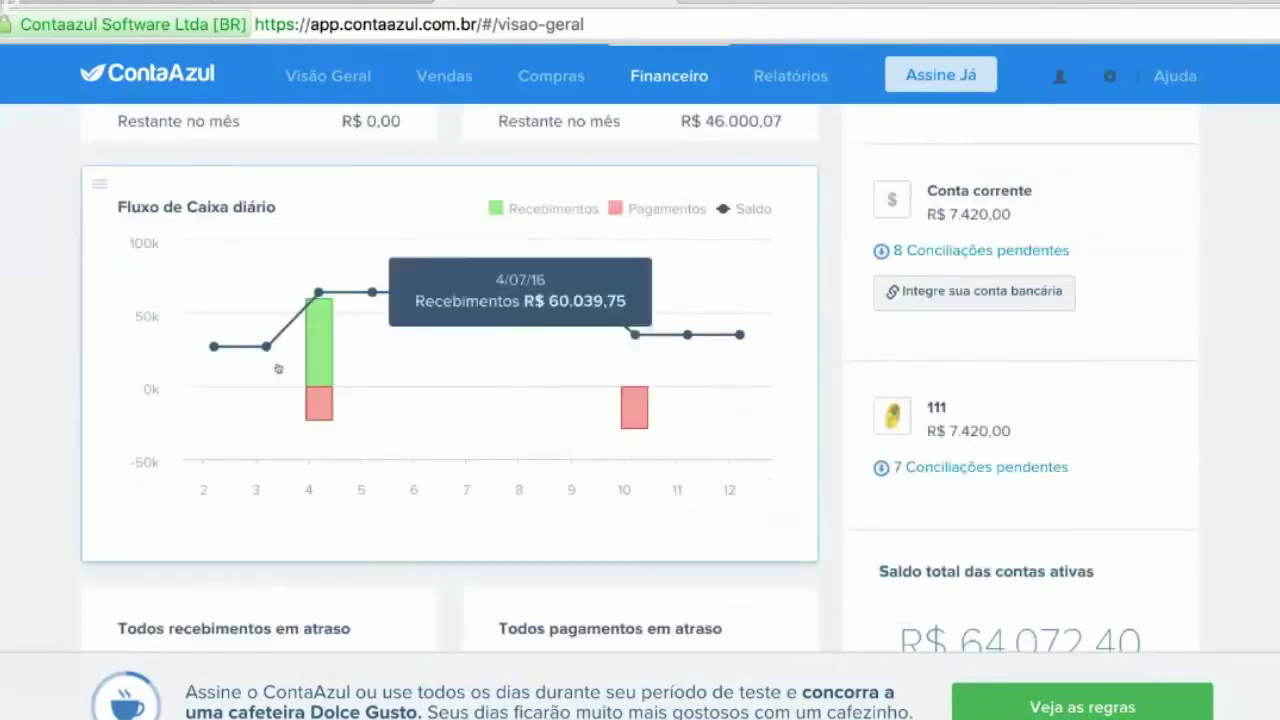
scroll(280, 400, down, 3)
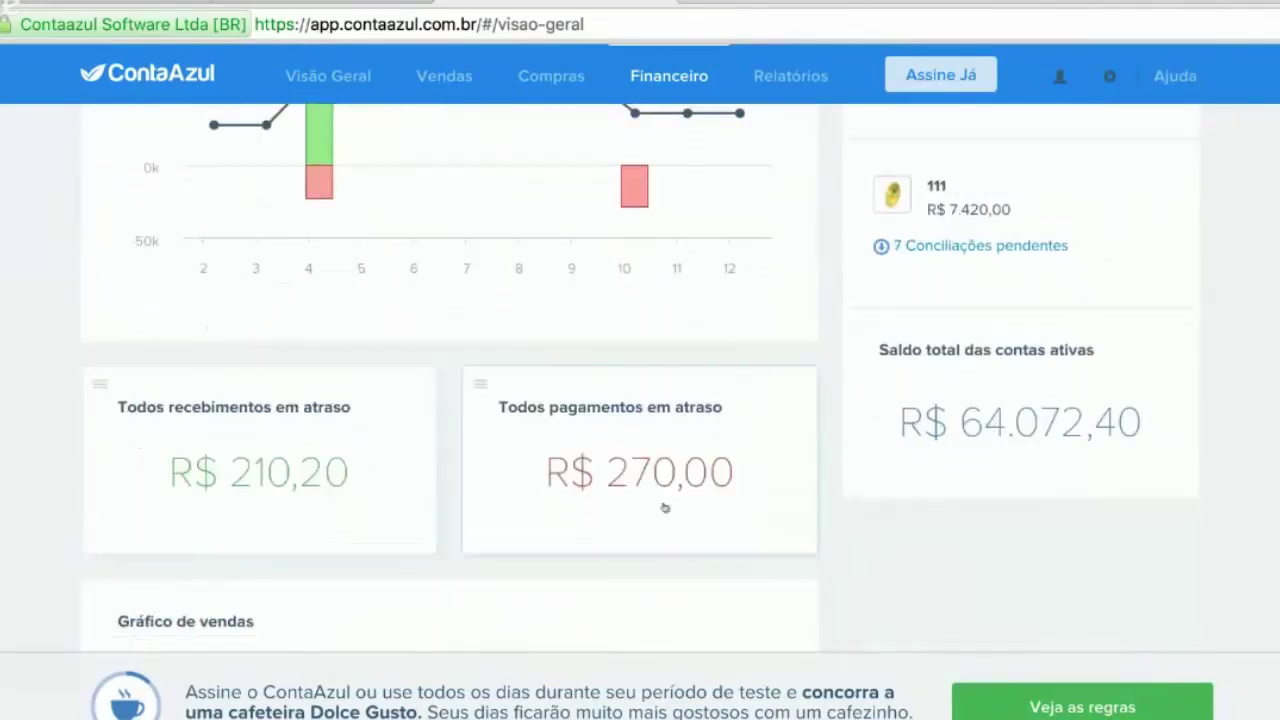
scroll(666, 486, down, 4)
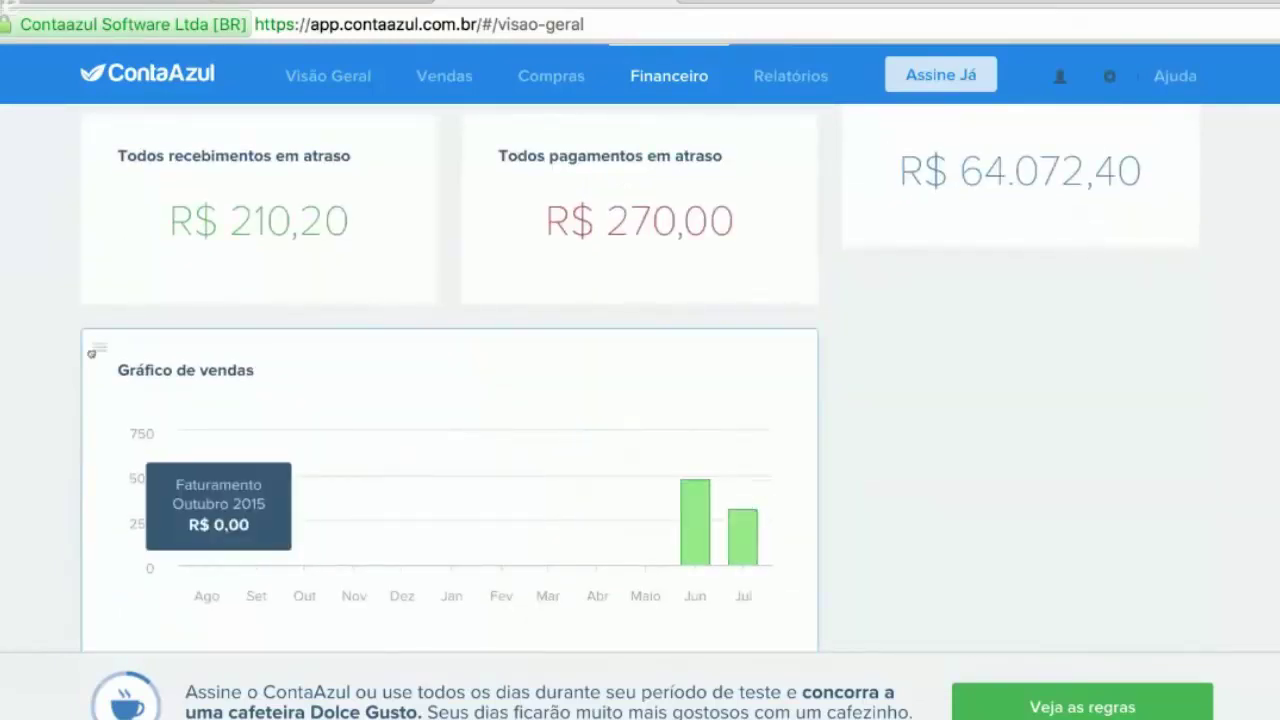
scroll(37, 343, up, 6)
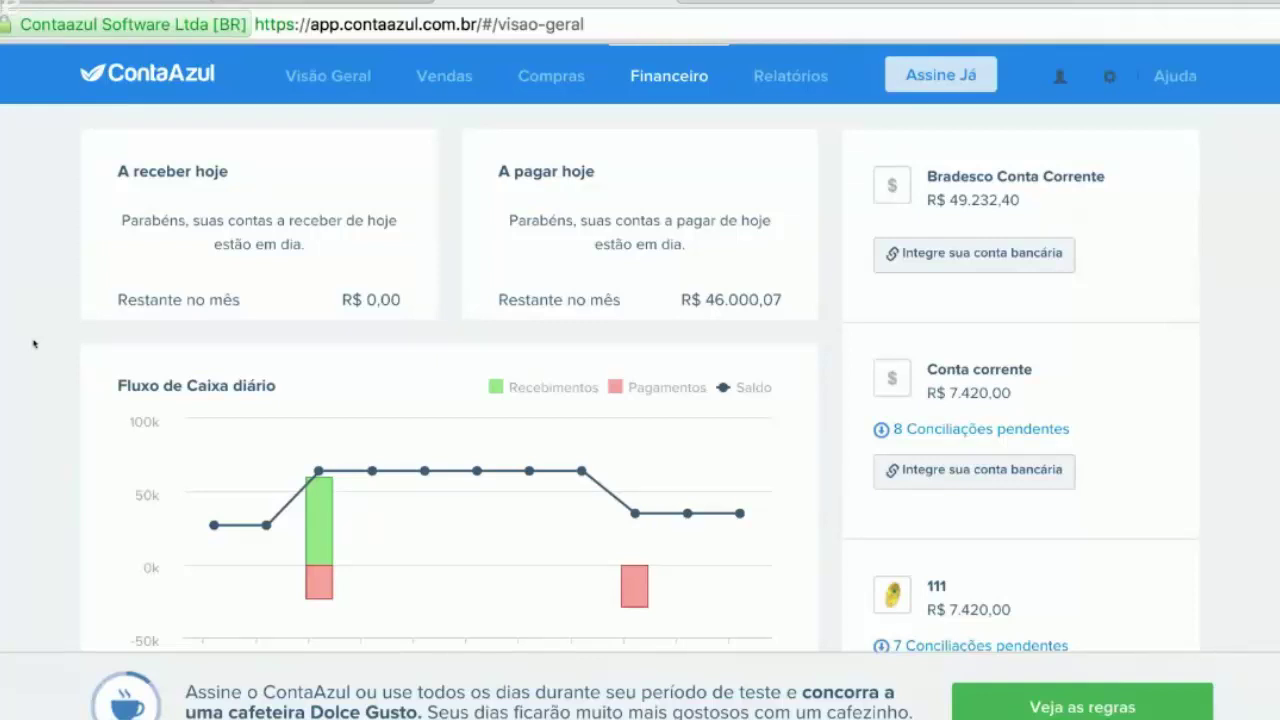
scroll(12, 352, down, 1)
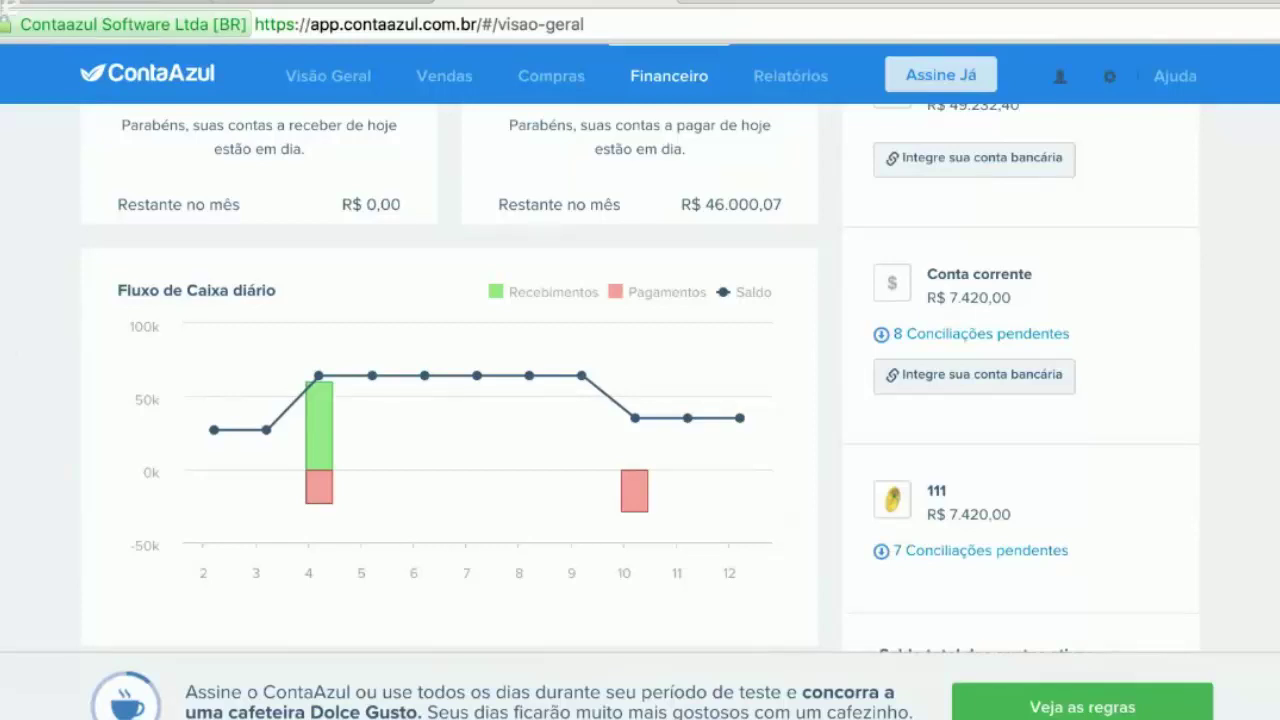
mouse_move(621, 490)
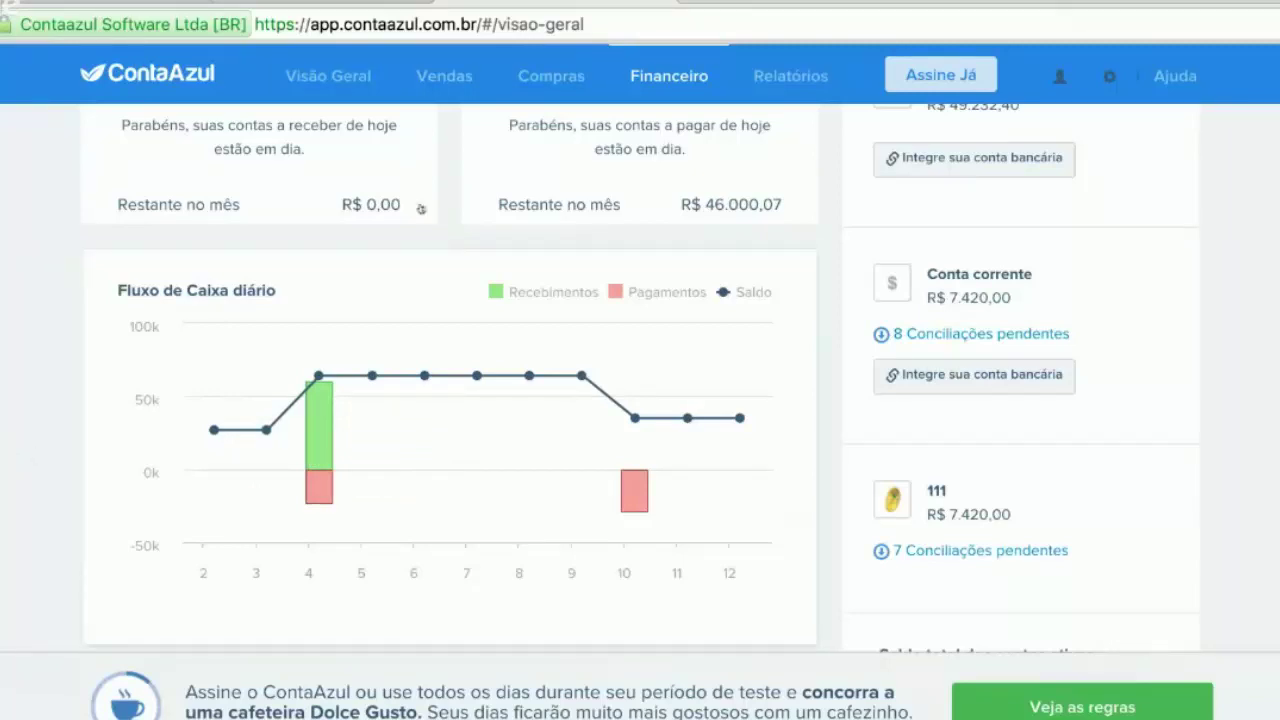
Step: Reopen the financial Categorias page from the dashboard
mouse_move(643, 77)
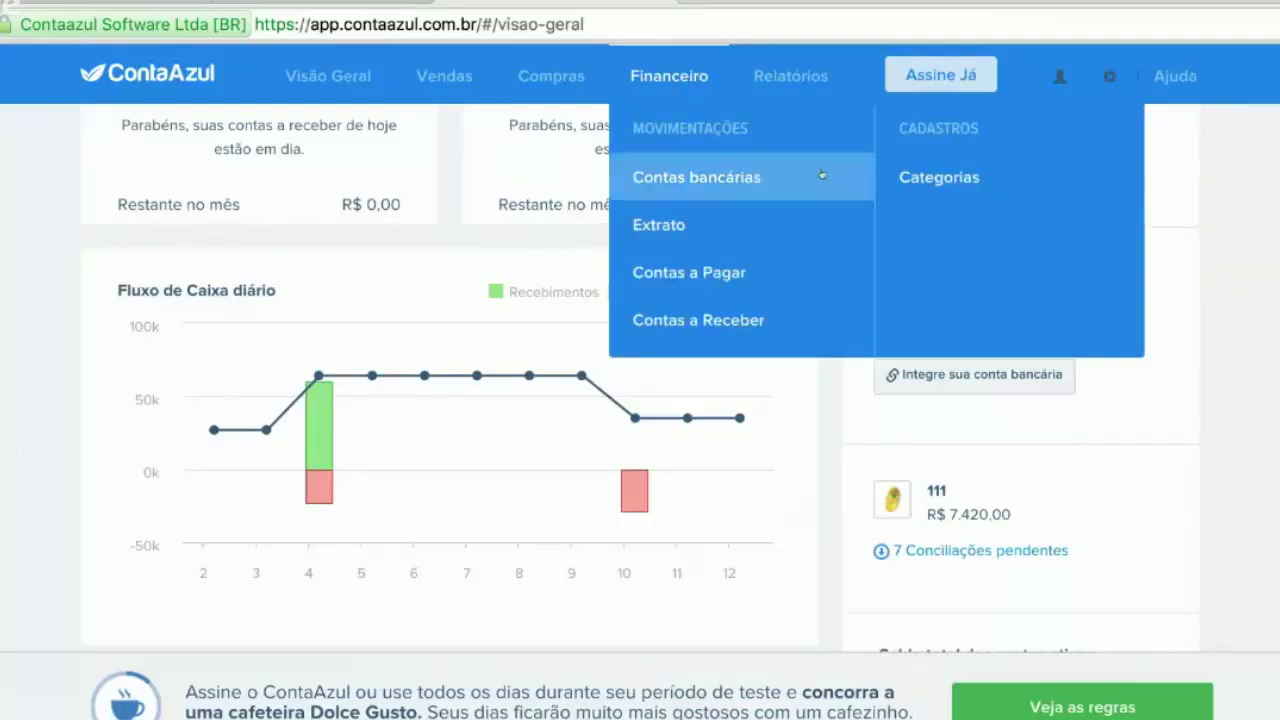
click(979, 190)
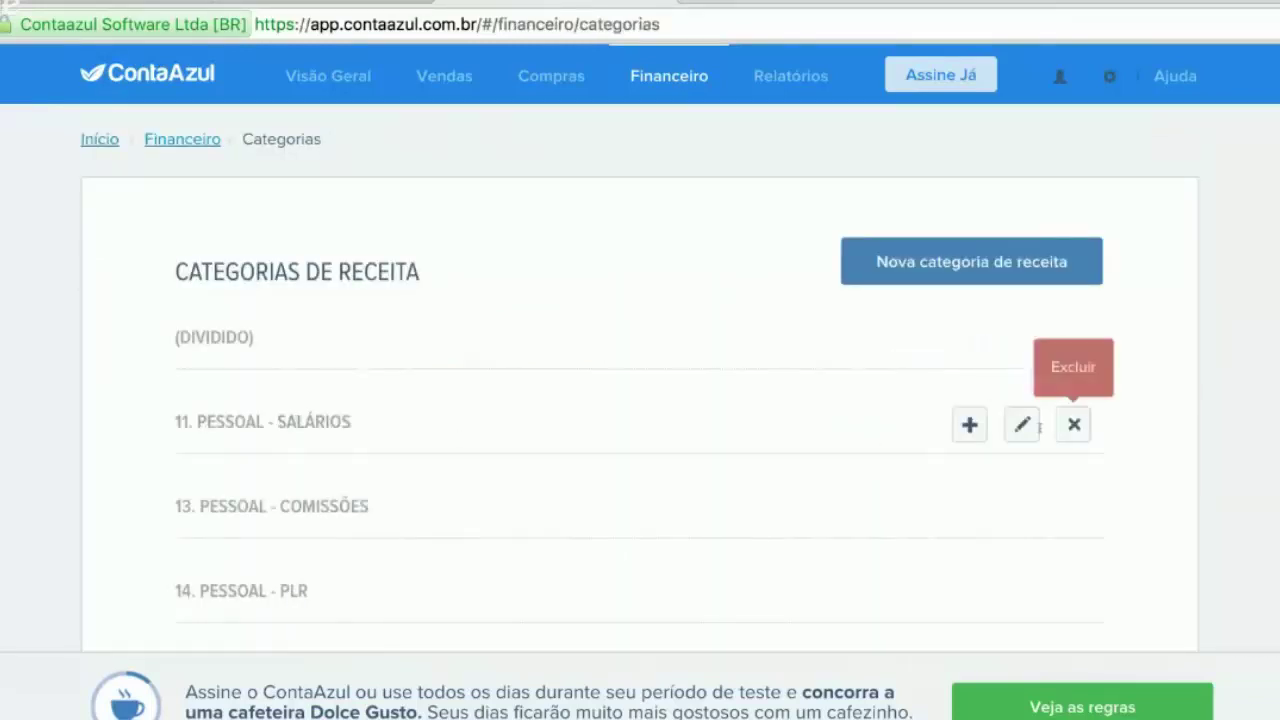
Step: Append a person's first name to the "11. Pessoal - Salários" revenue category and save it
click(1021, 425)
drag(675, 276, 634, 263)
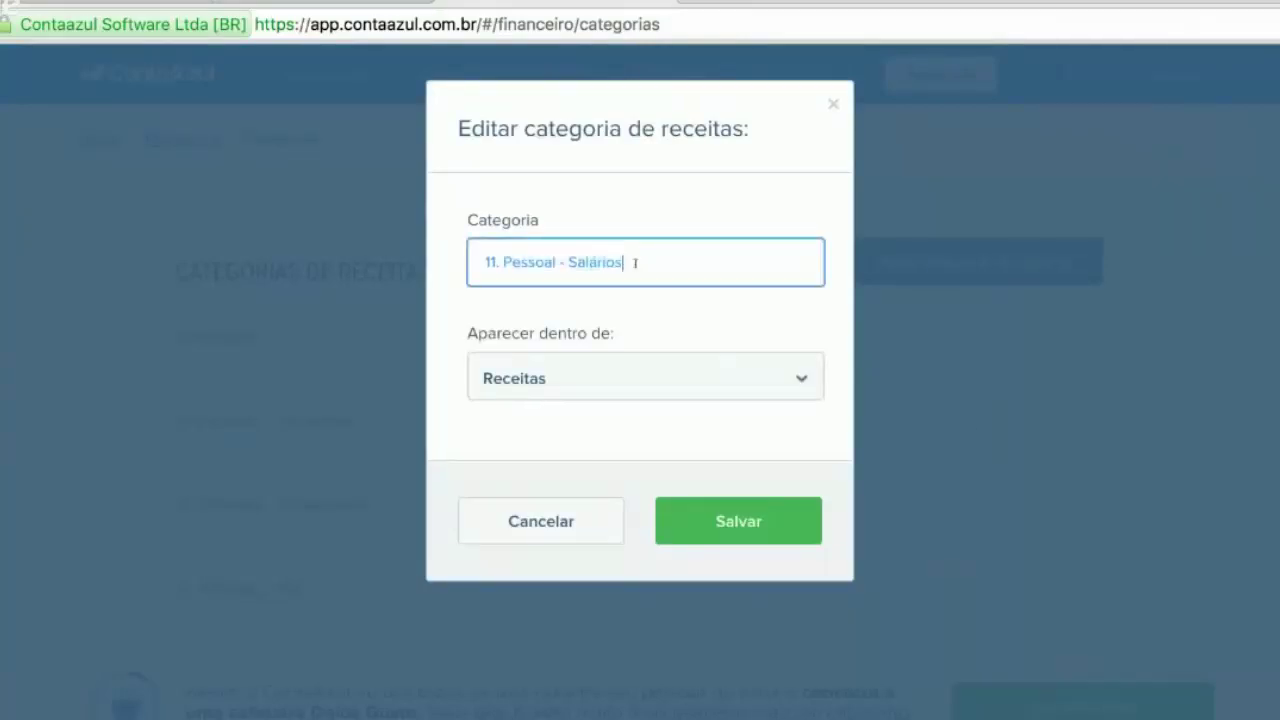
text(Felipe)
click(749, 536)
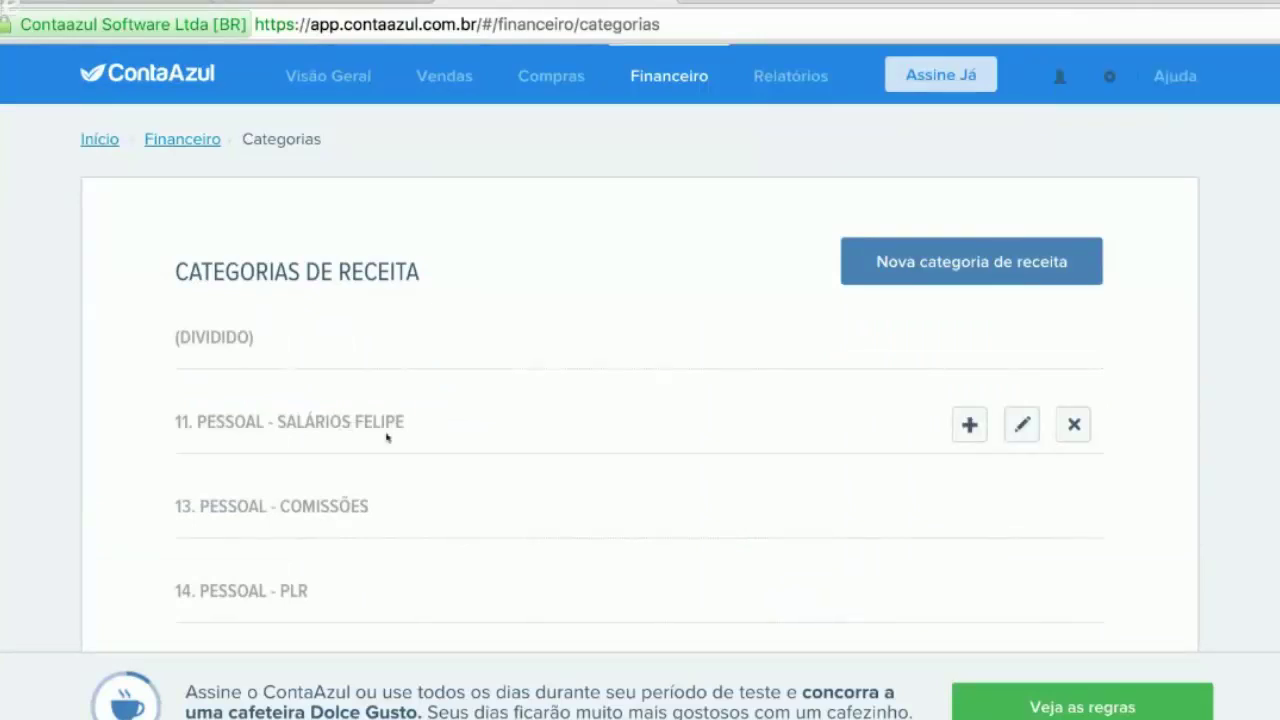
mouse_move(634, 107)
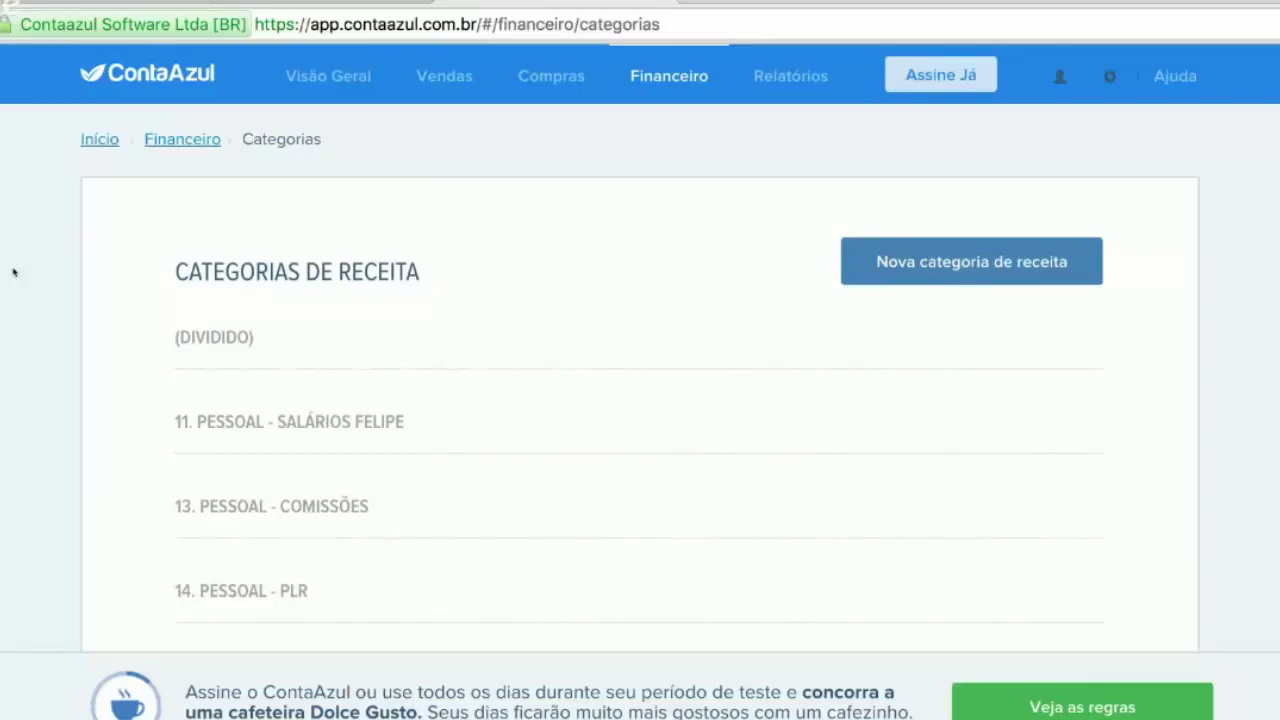
mouse_move(818, 77)
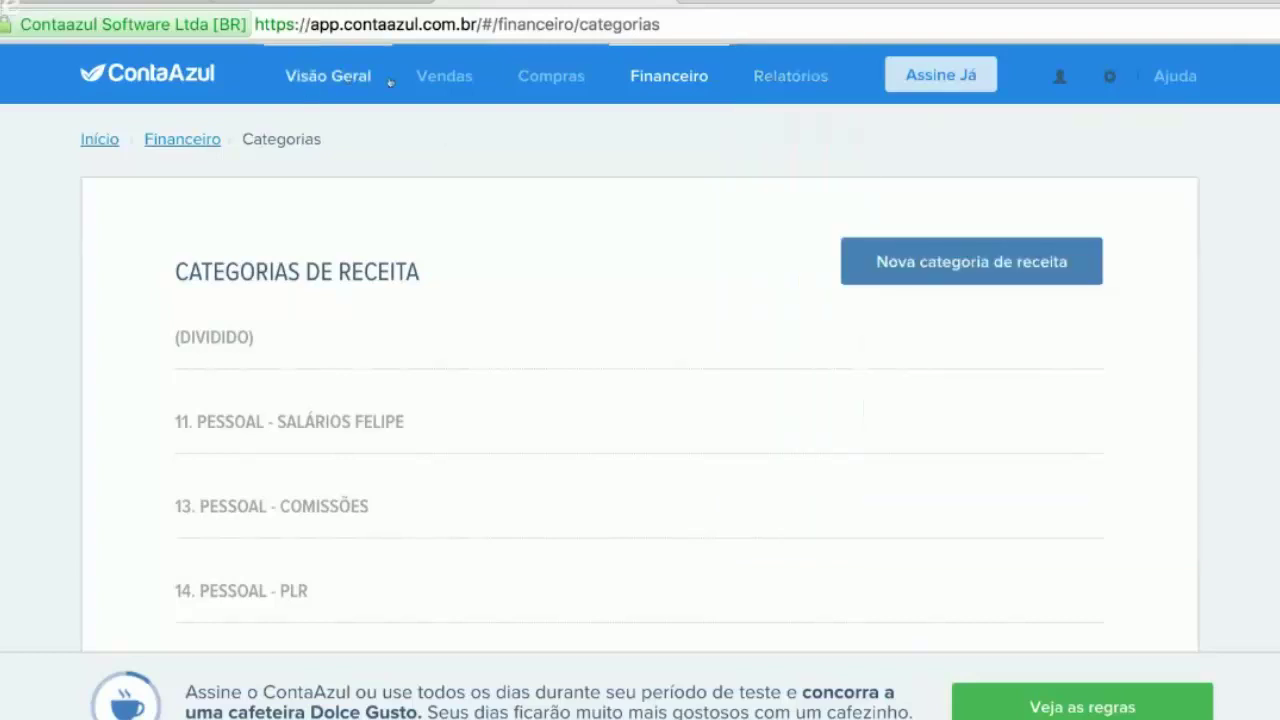
mouse_move(589, 88)
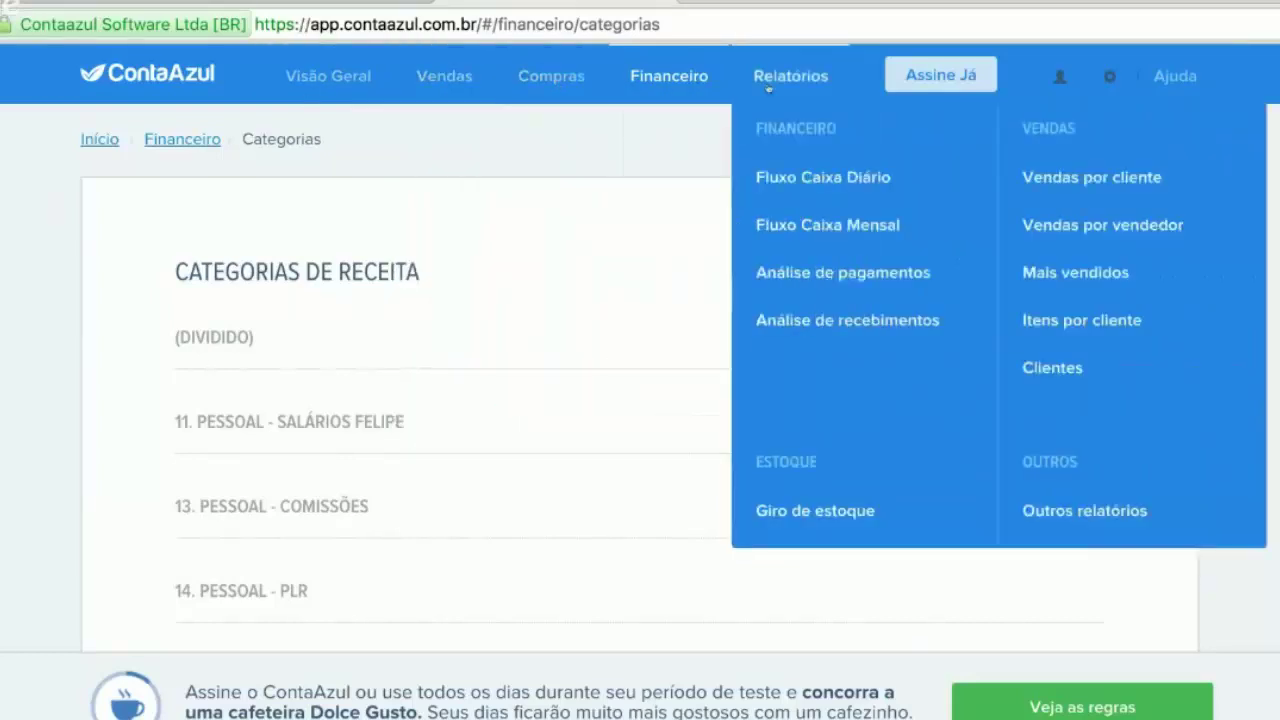
mouse_move(412, 78)
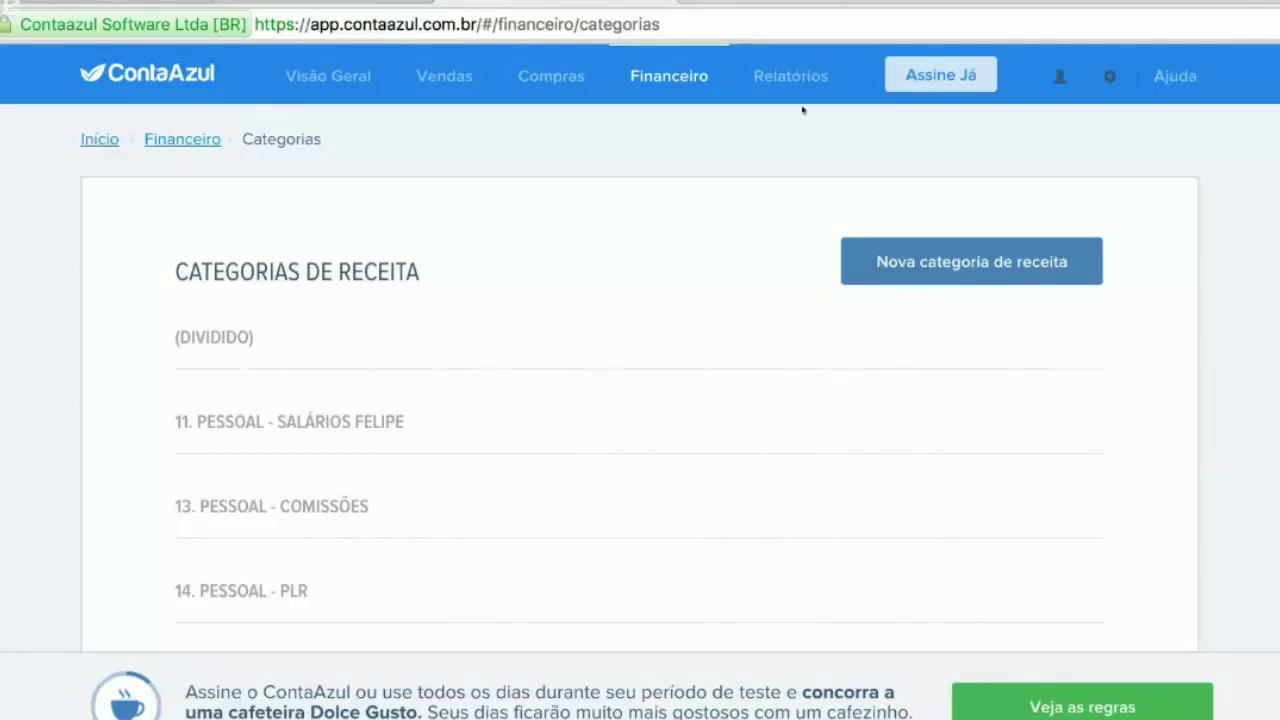
Step: Open the Lançamentos no caixa report from Outros relatórios and set its period basis to Competência
mouse_move(802, 84)
click(1063, 520)
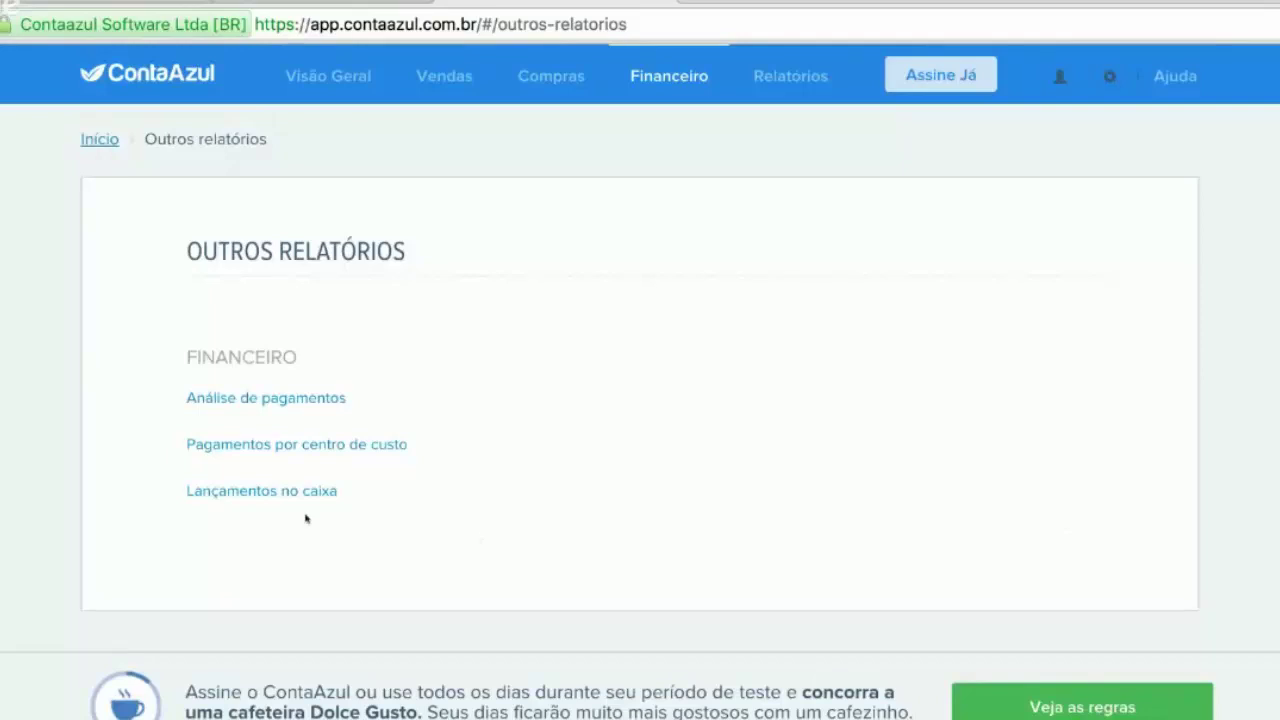
click(297, 494)
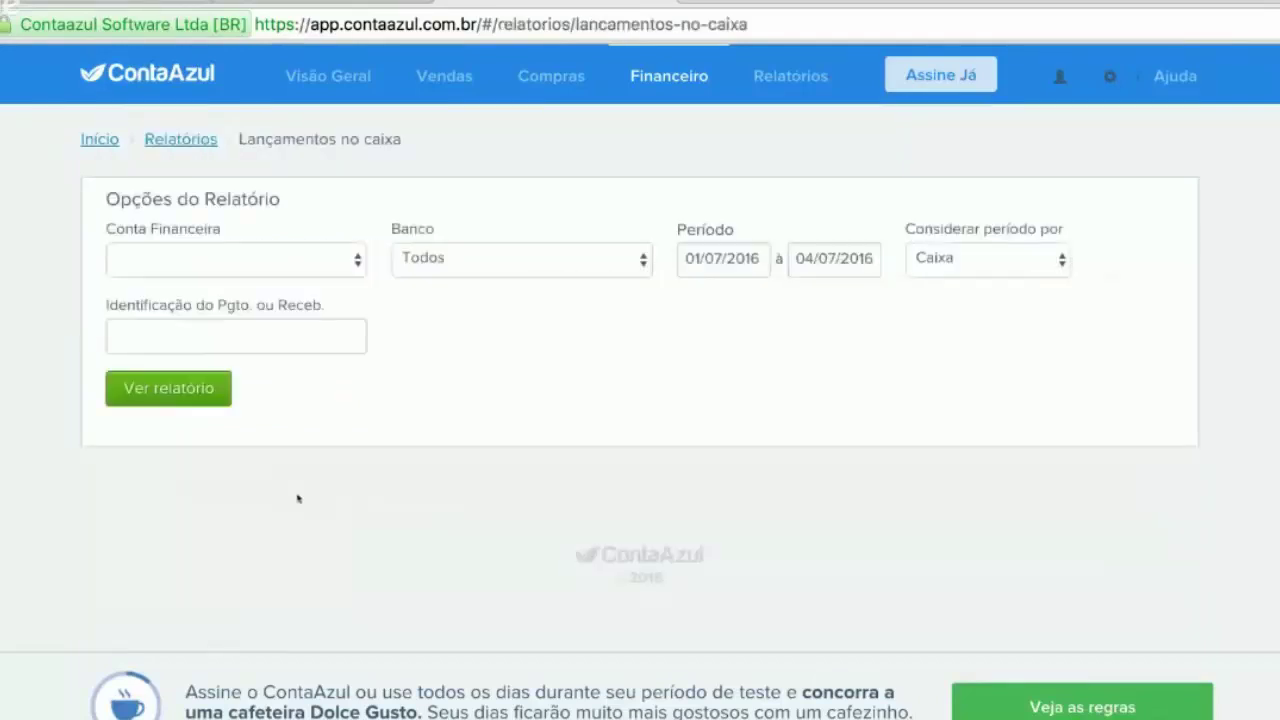
click(1002, 274)
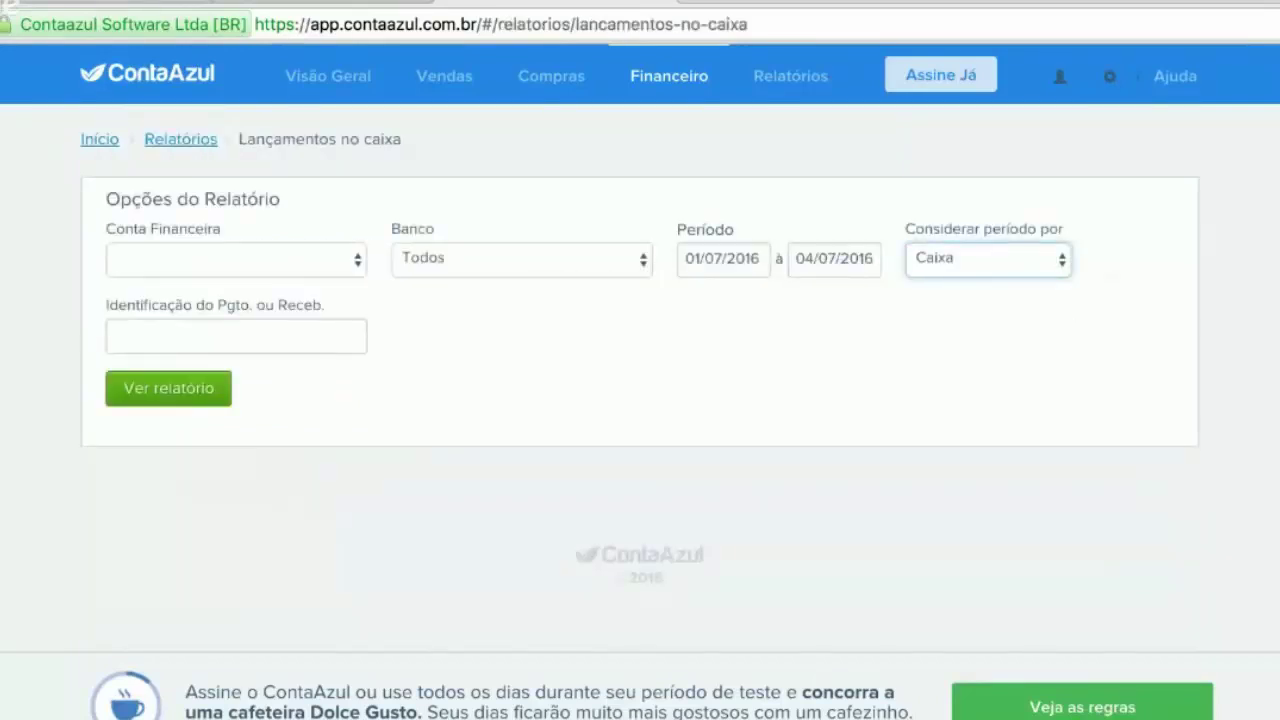
click(985, 308)
click(898, 266)
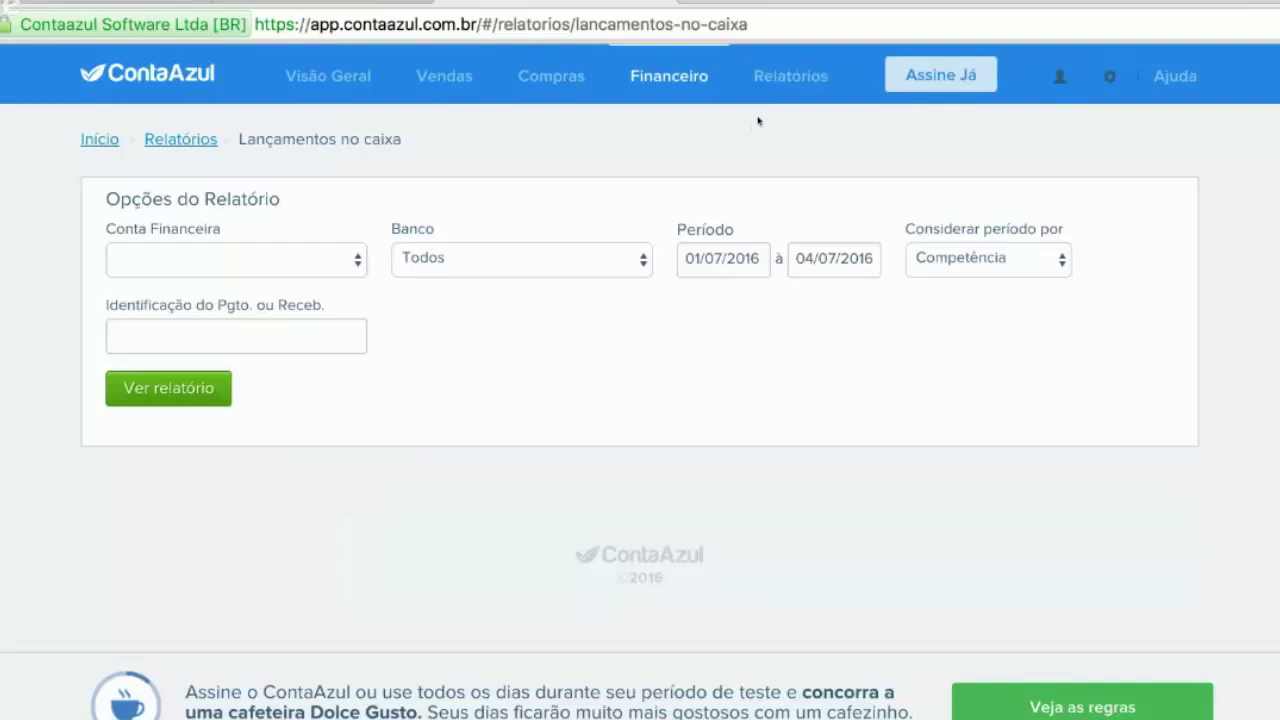
Step: Open Configurações Gerais and review the registered users with their access profiles
mouse_move(1118, 94)
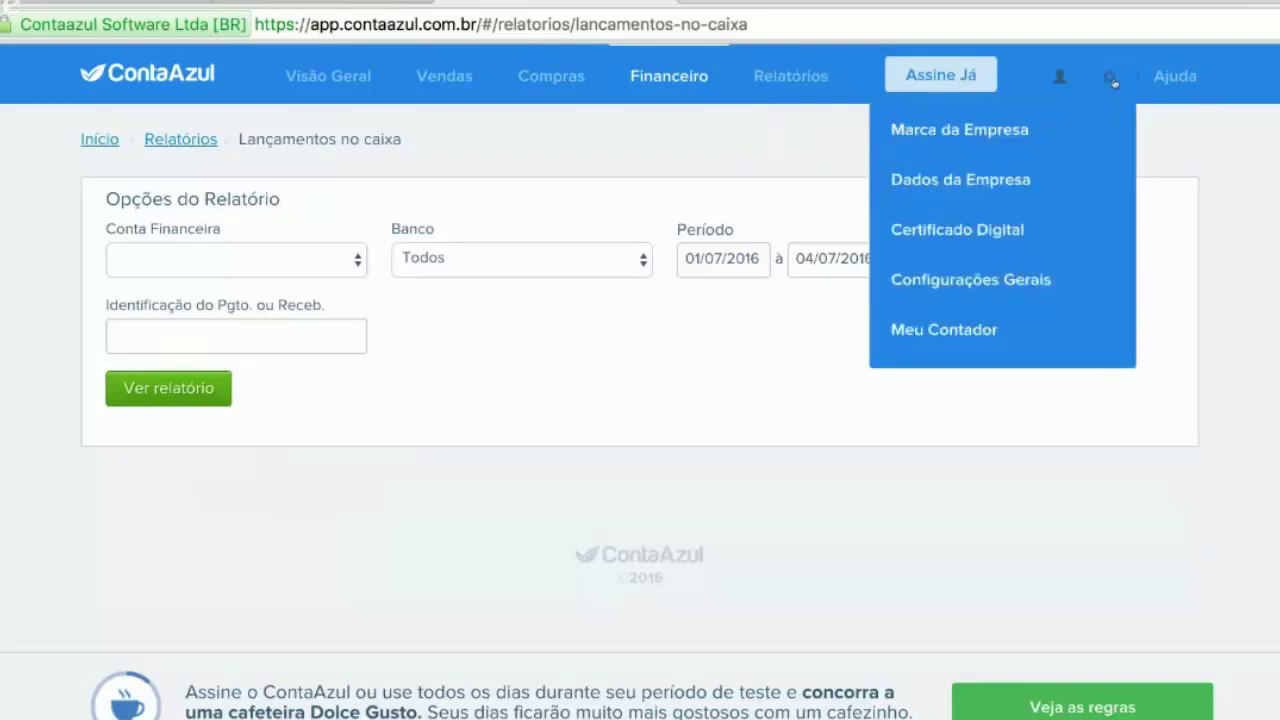
click(1045, 280)
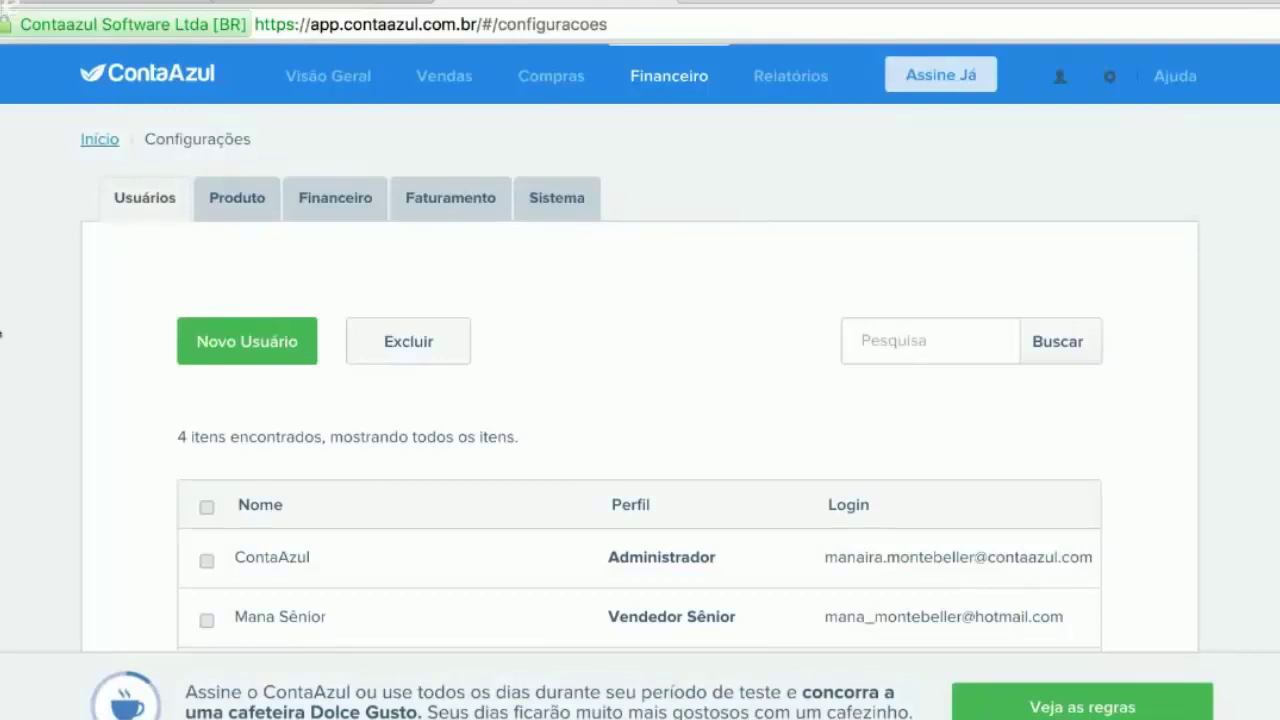
scroll(1, 333, down, 1)
scroll(1, 333, down, 1)
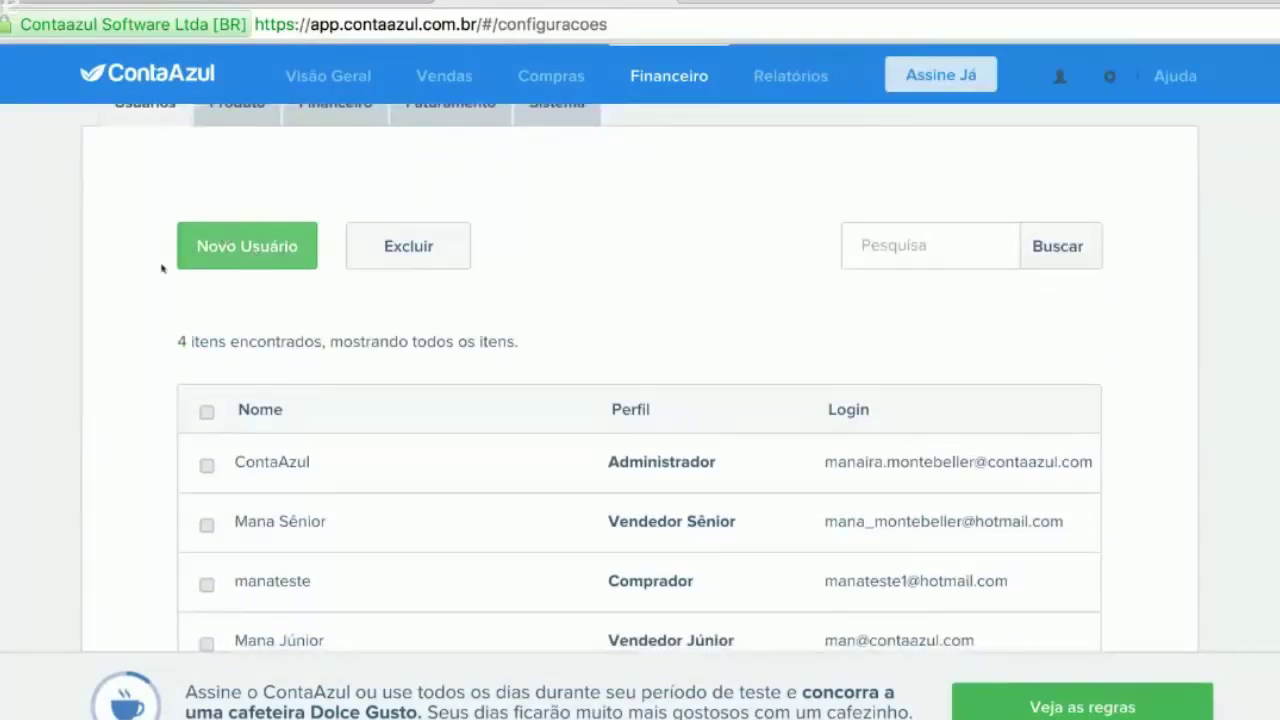
scroll(113, 288, down, 2)
scroll(113, 288, down, 1)
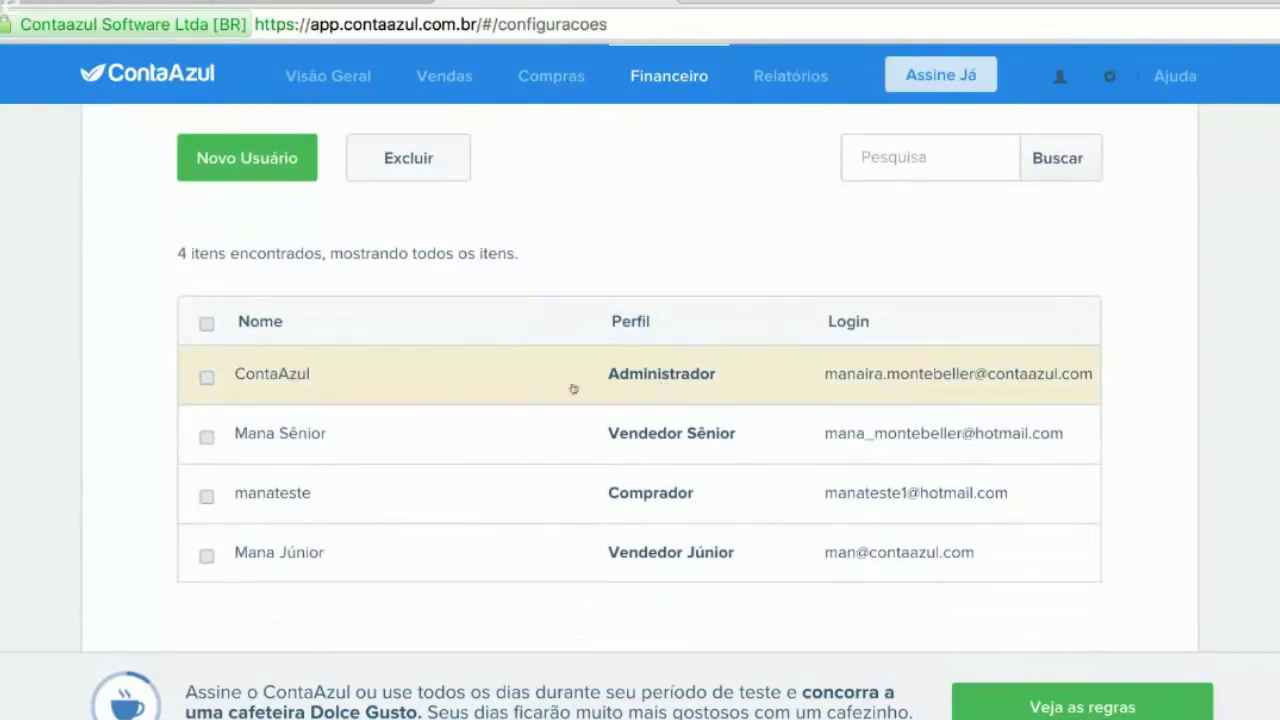
scroll(382, 392, down, 1)
scroll(382, 392, down, 1)
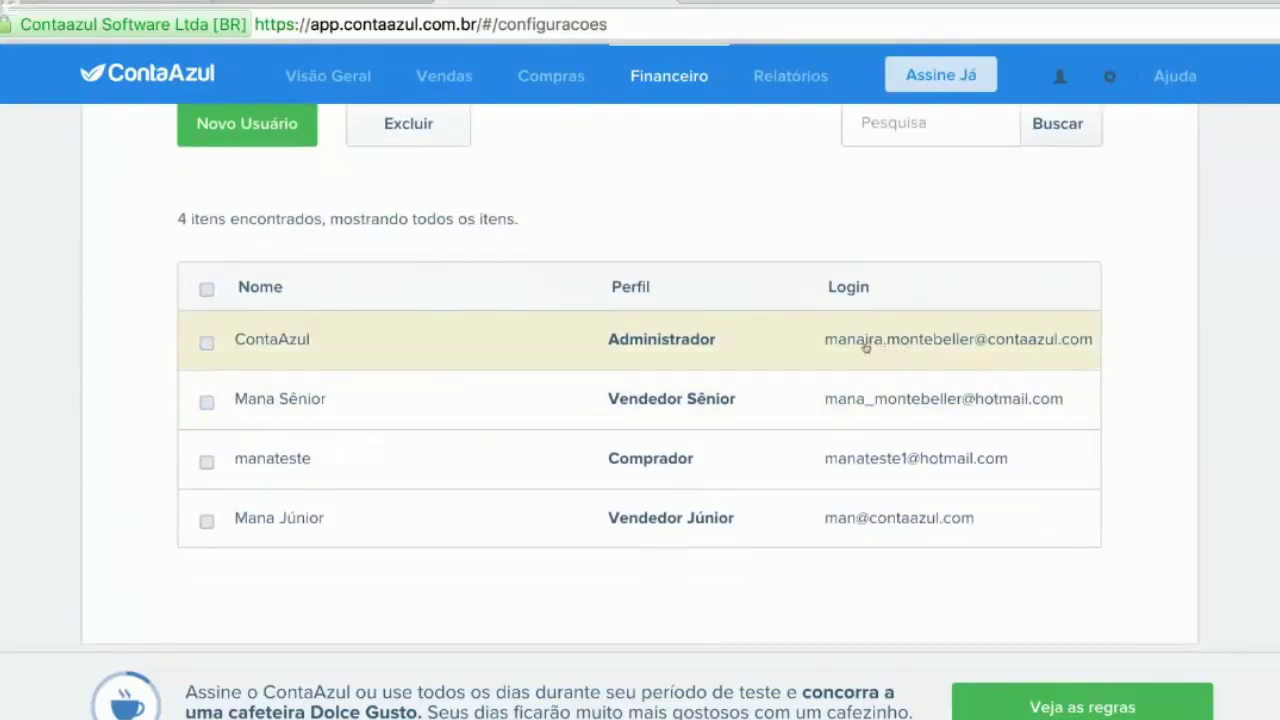
scroll(400, 346, up, 3)
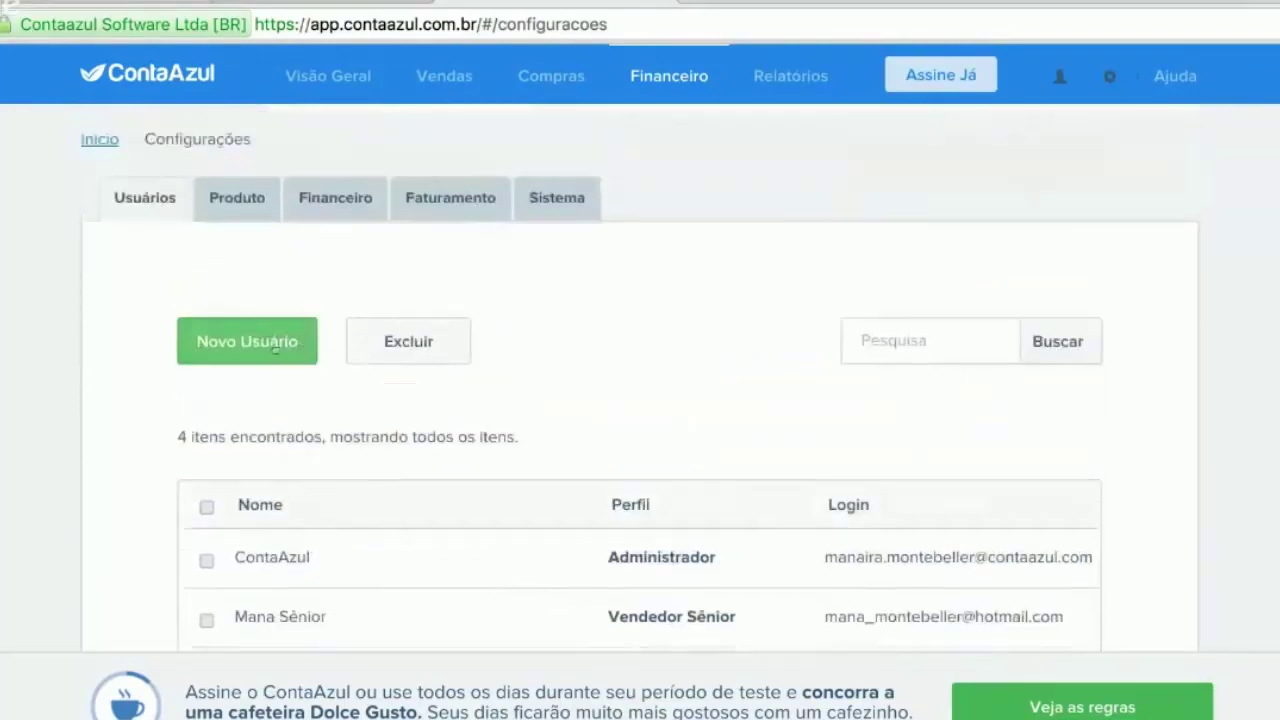
Step: Open the Novo Usuário form and examine the permissions of each access profile, including Vendedor Júnior and Vendedor Sênior
click(270, 346)
scroll(270, 346, down, 3)
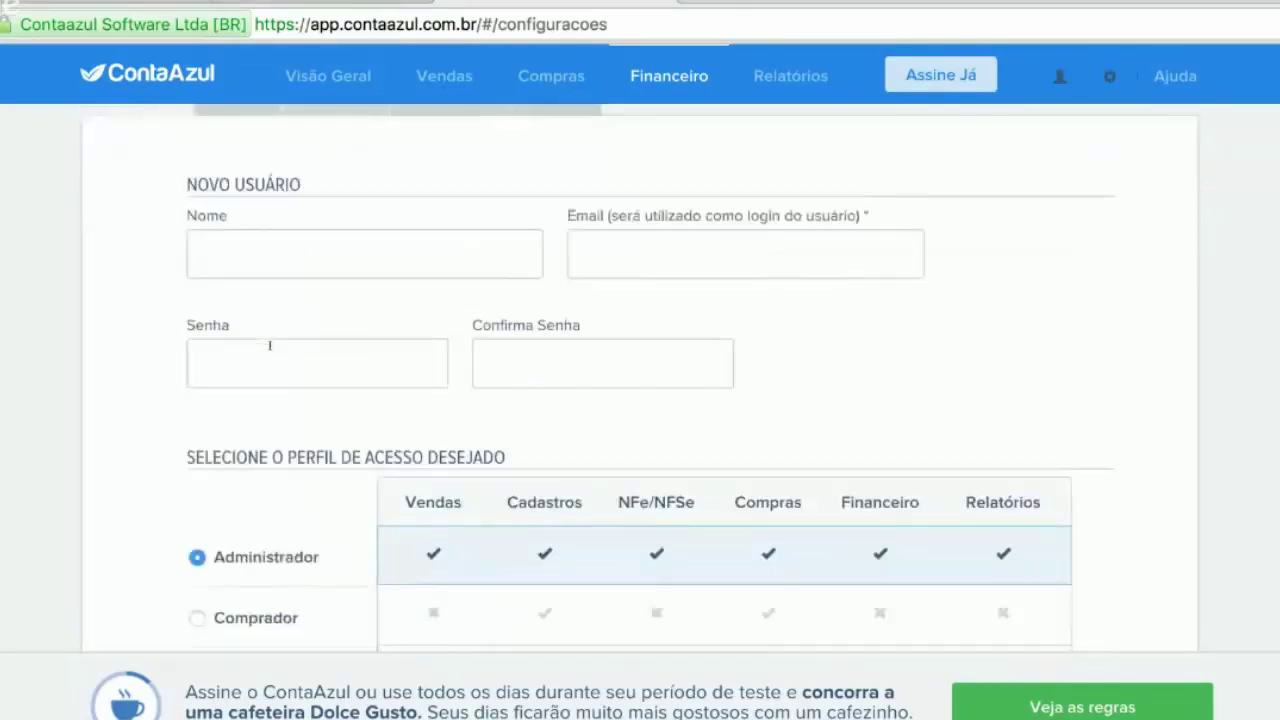
scroll(270, 346, down, 3)
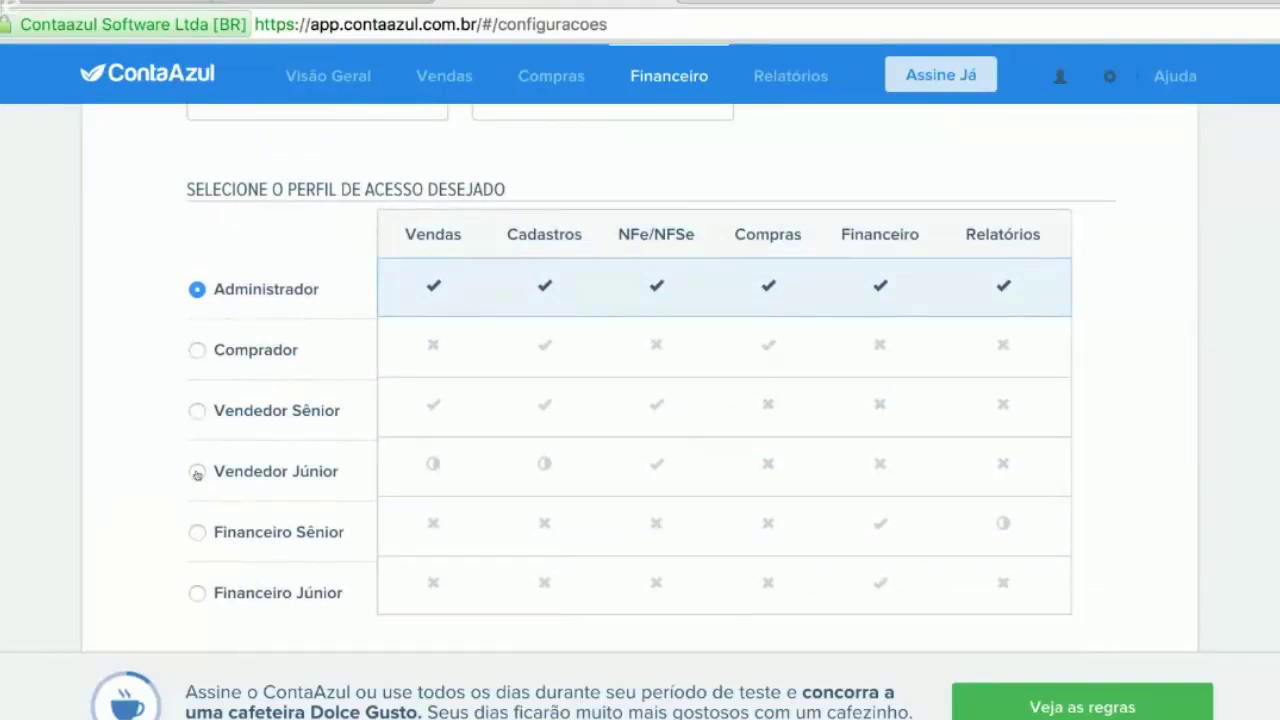
mouse_move(434, 471)
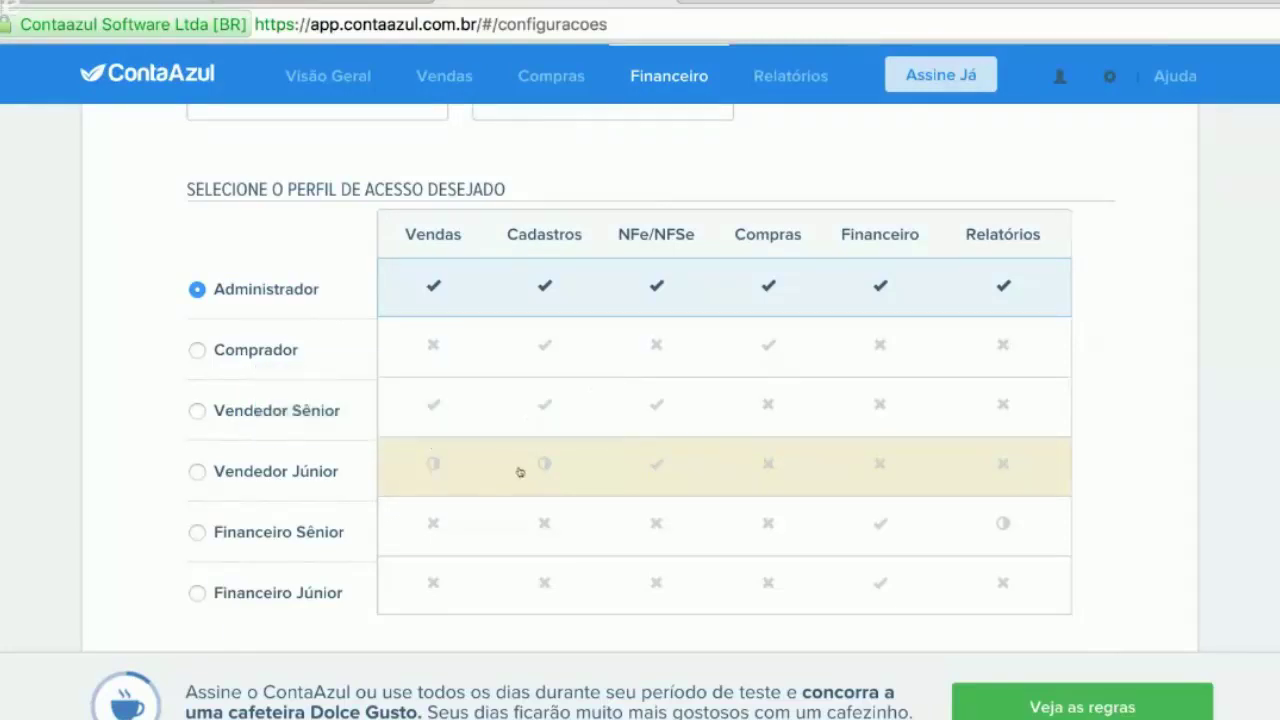
mouse_move(542, 466)
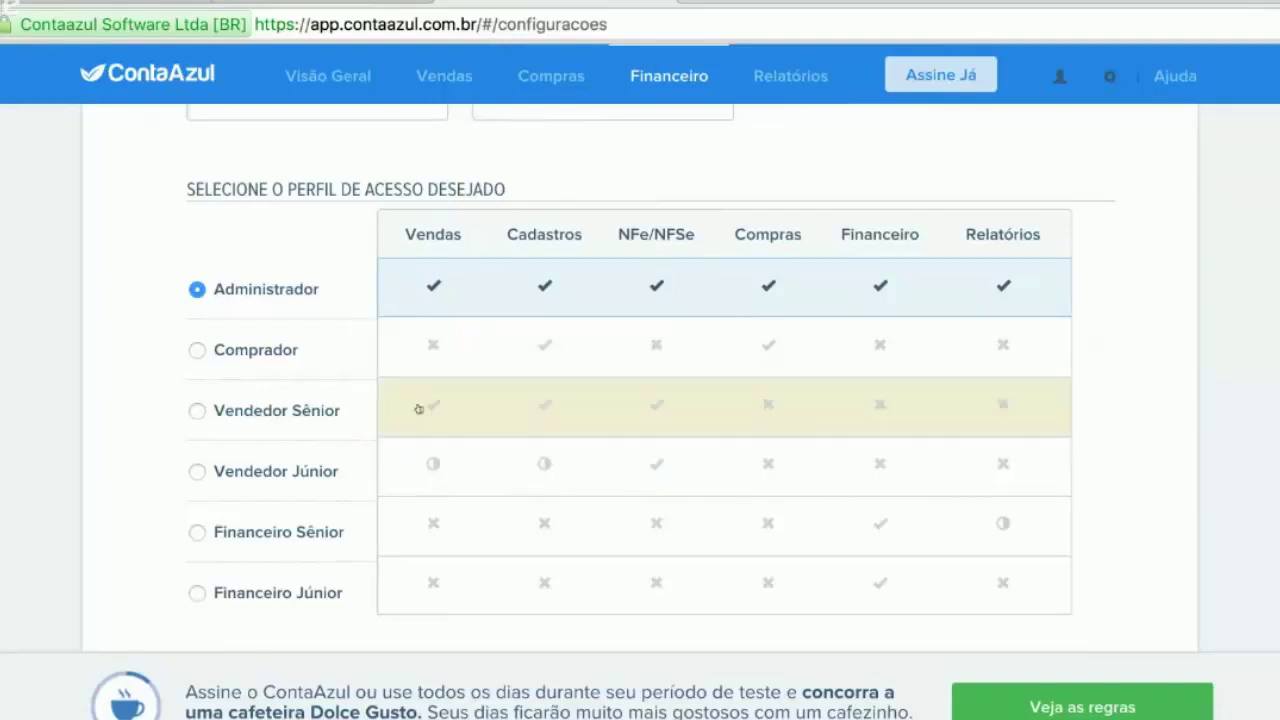
mouse_move(540, 410)
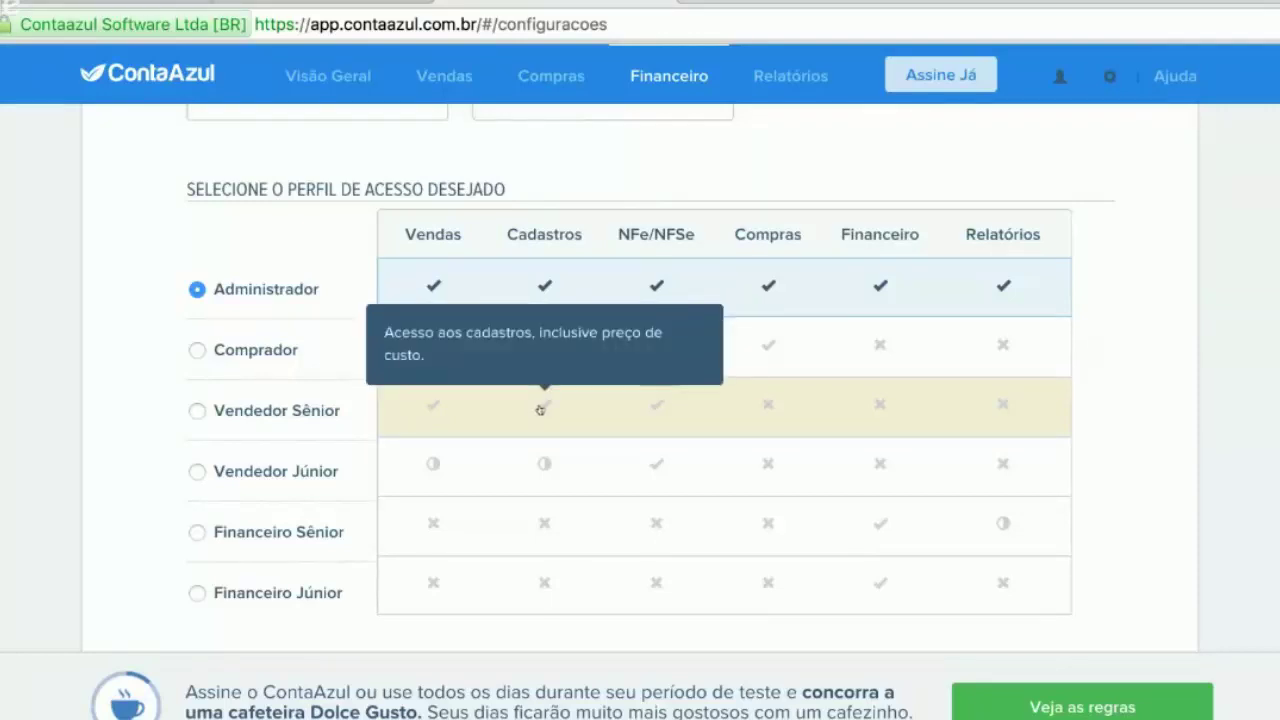
scroll(214, 434, down, 3)
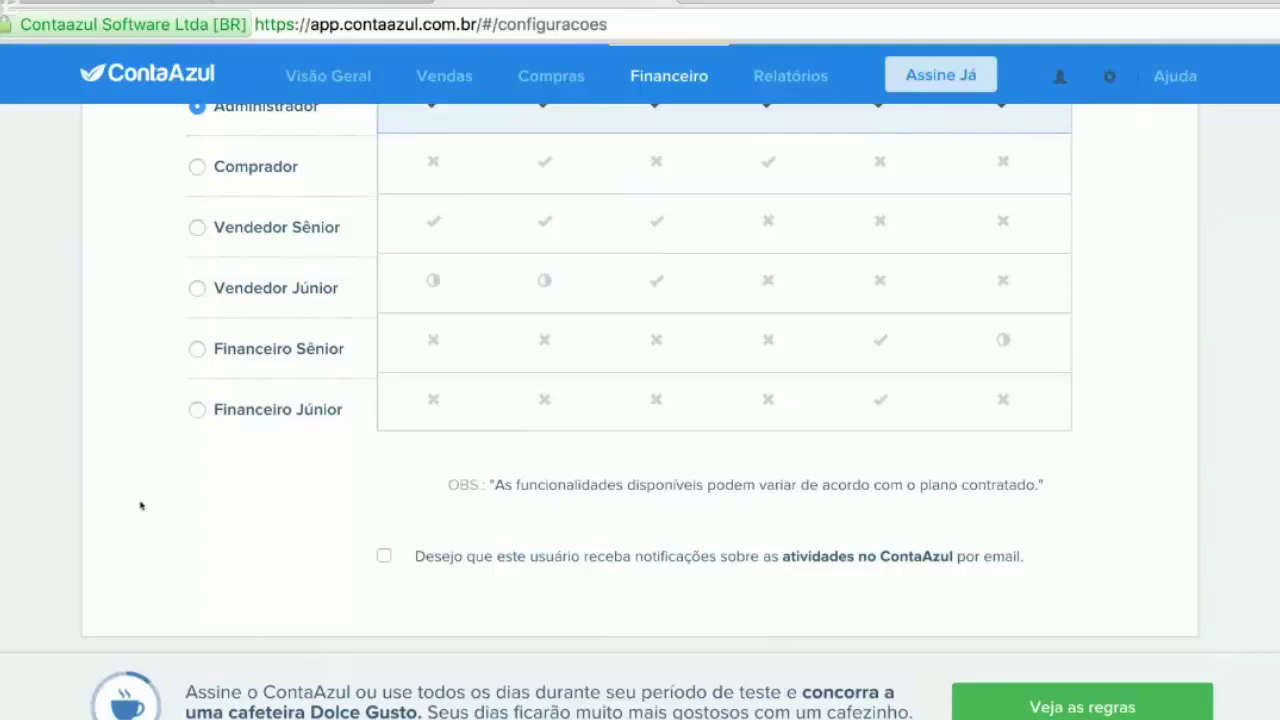
Step: Return to the Extrato and view the details of the first Vendas receipt, closing it without saving
mouse_move(647, 91)
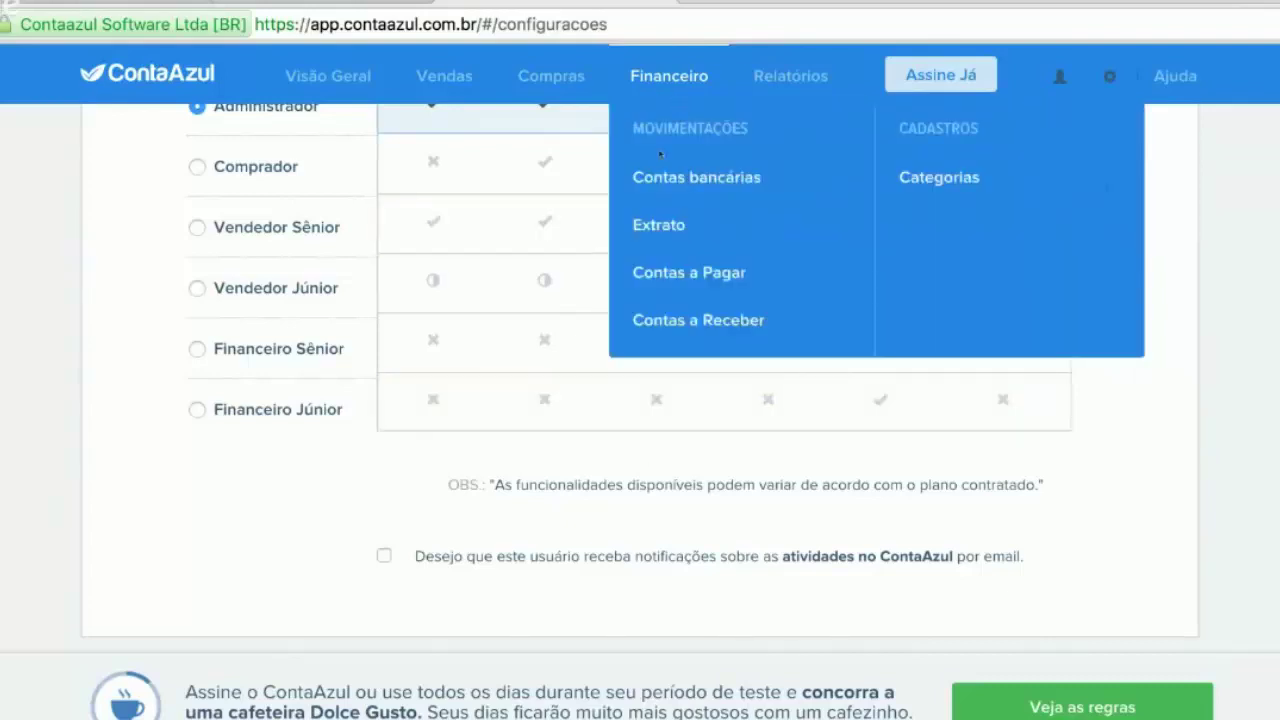
click(651, 232)
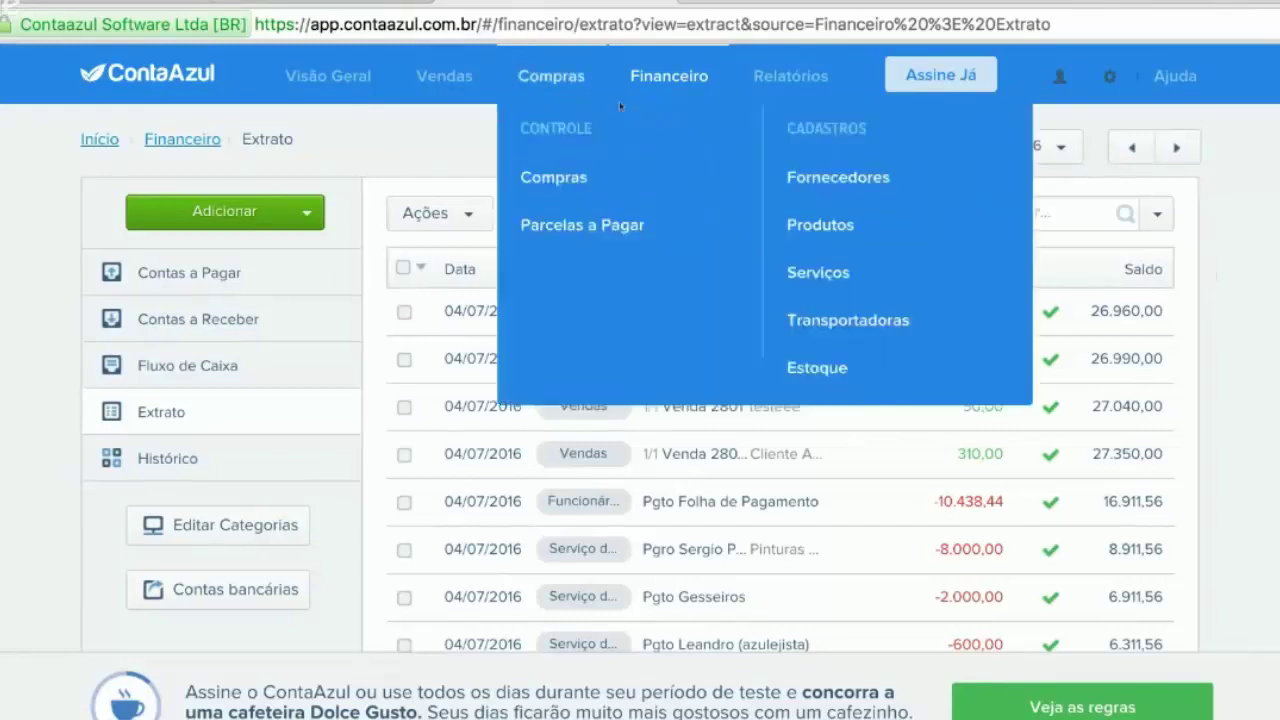
mouse_move(766, 80)
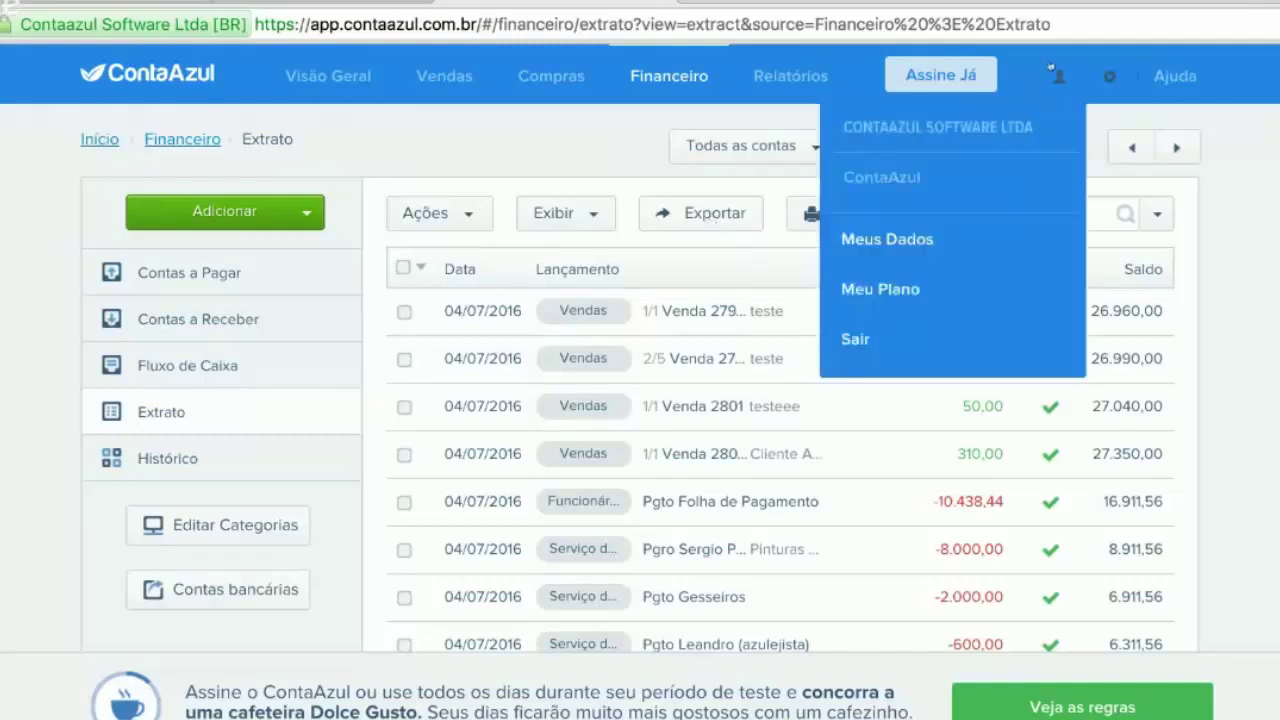
mouse_move(1116, 78)
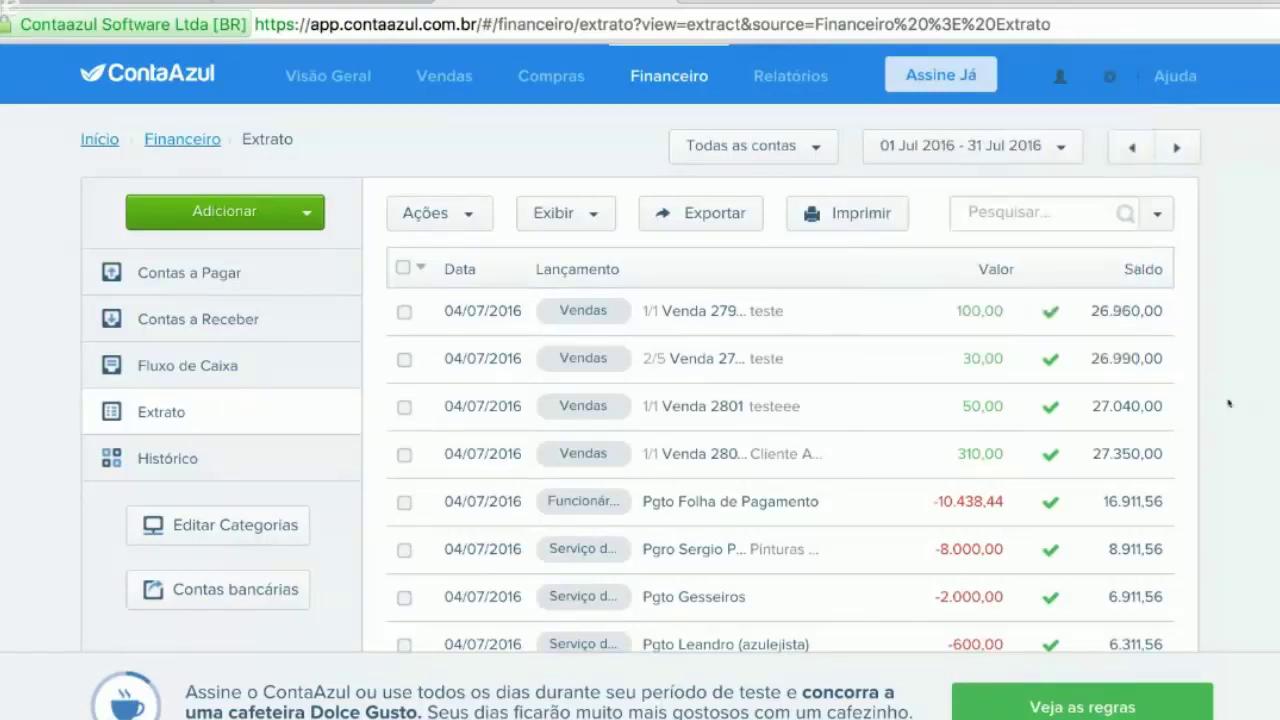
mouse_move(624, 328)
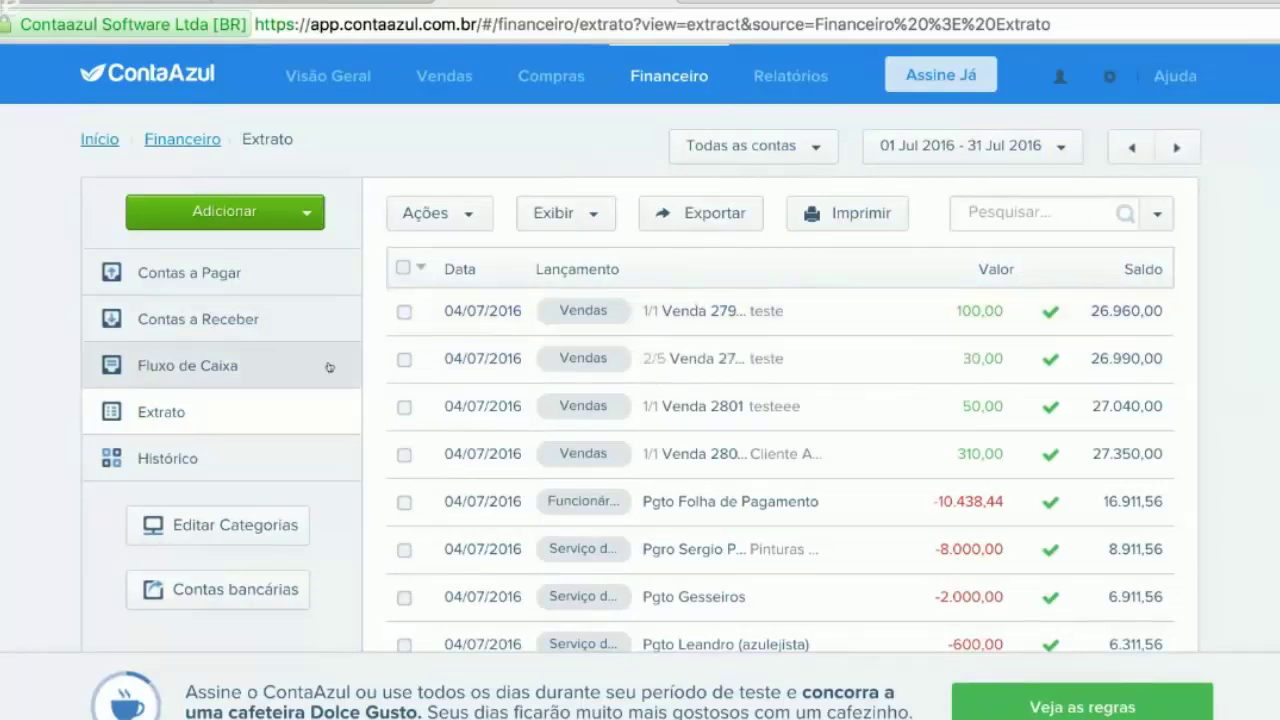
mouse_move(717, 318)
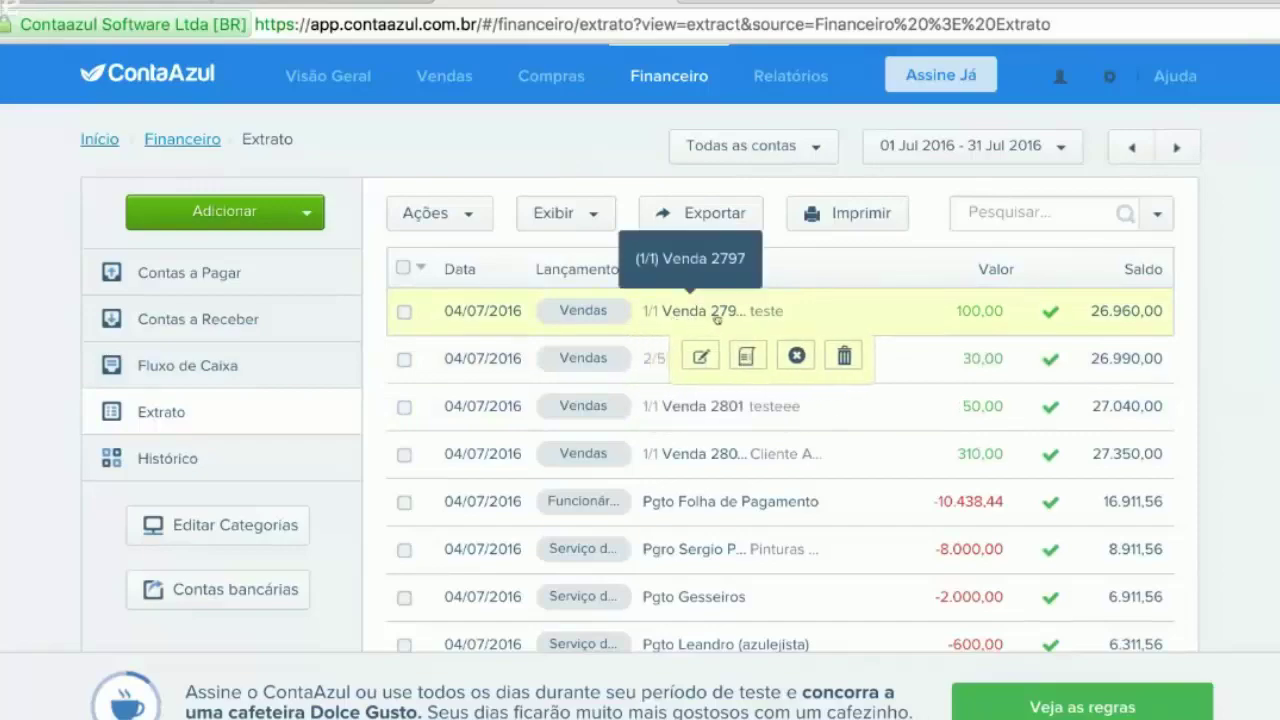
click(717, 315)
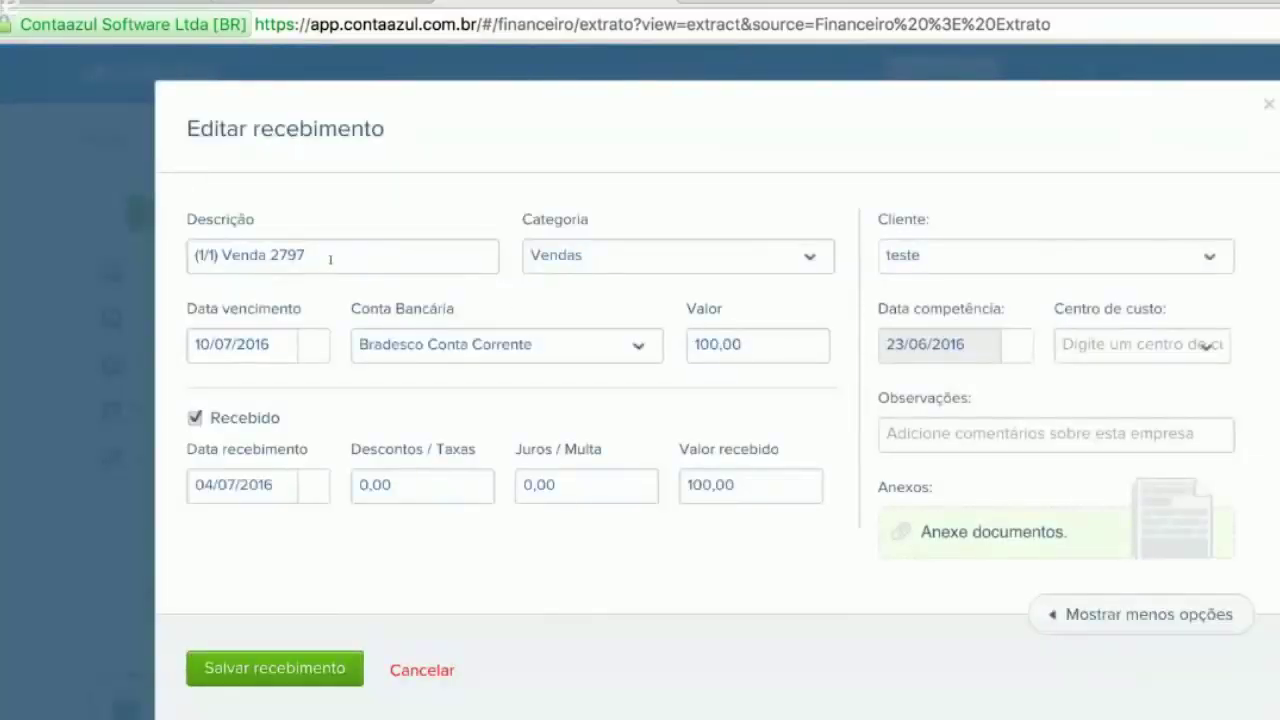
click(421, 670)
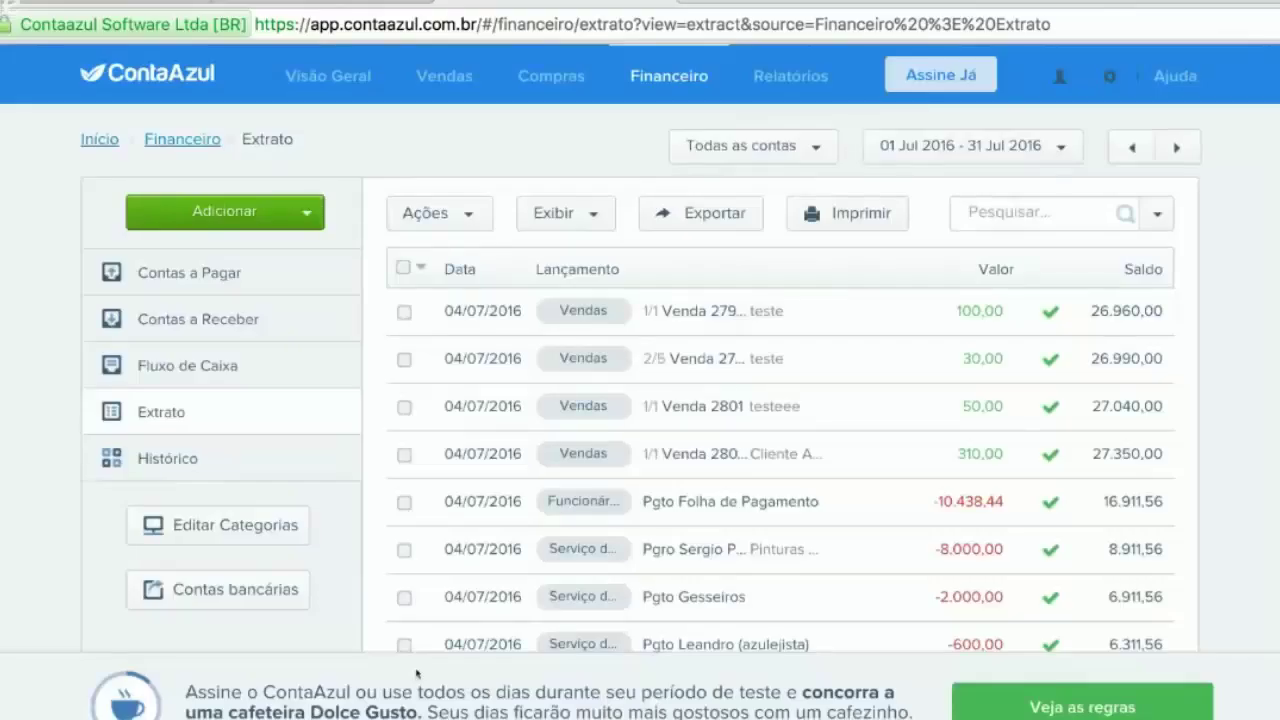
Step: Open Vendas e Orçamentos and search for the sale by the number given in that receipt's description
mouse_move(444, 76)
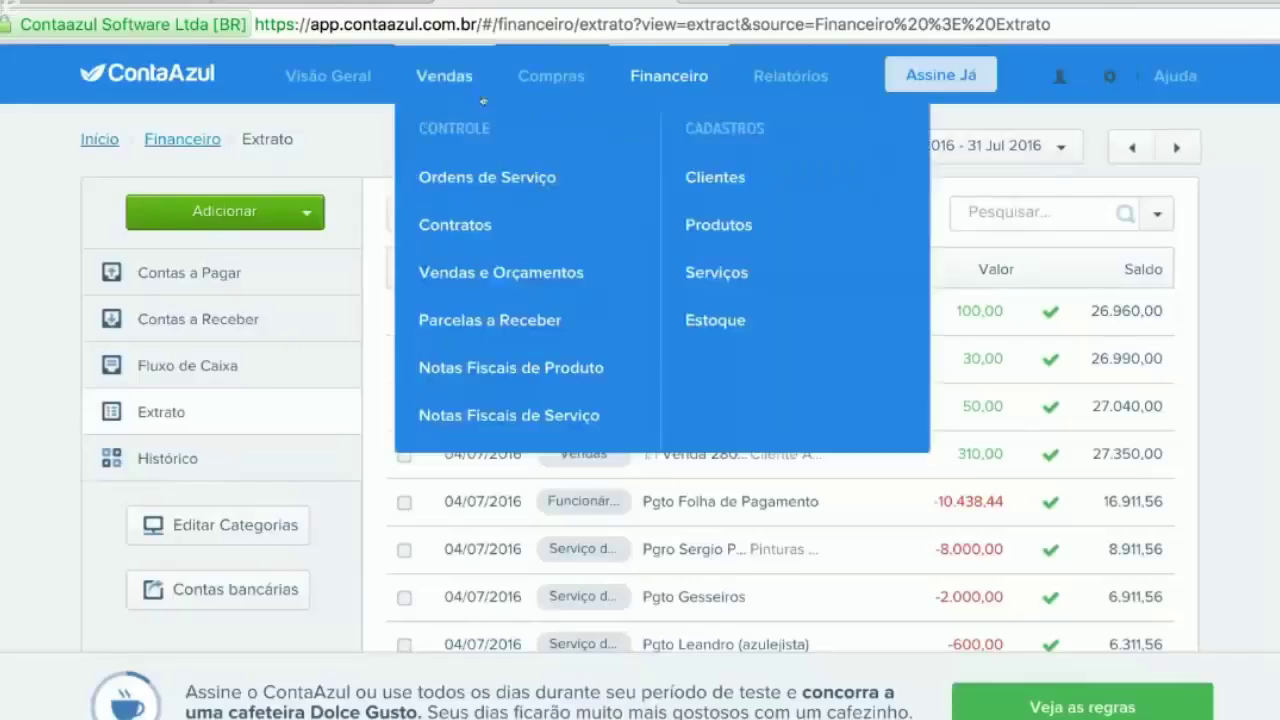
click(470, 281)
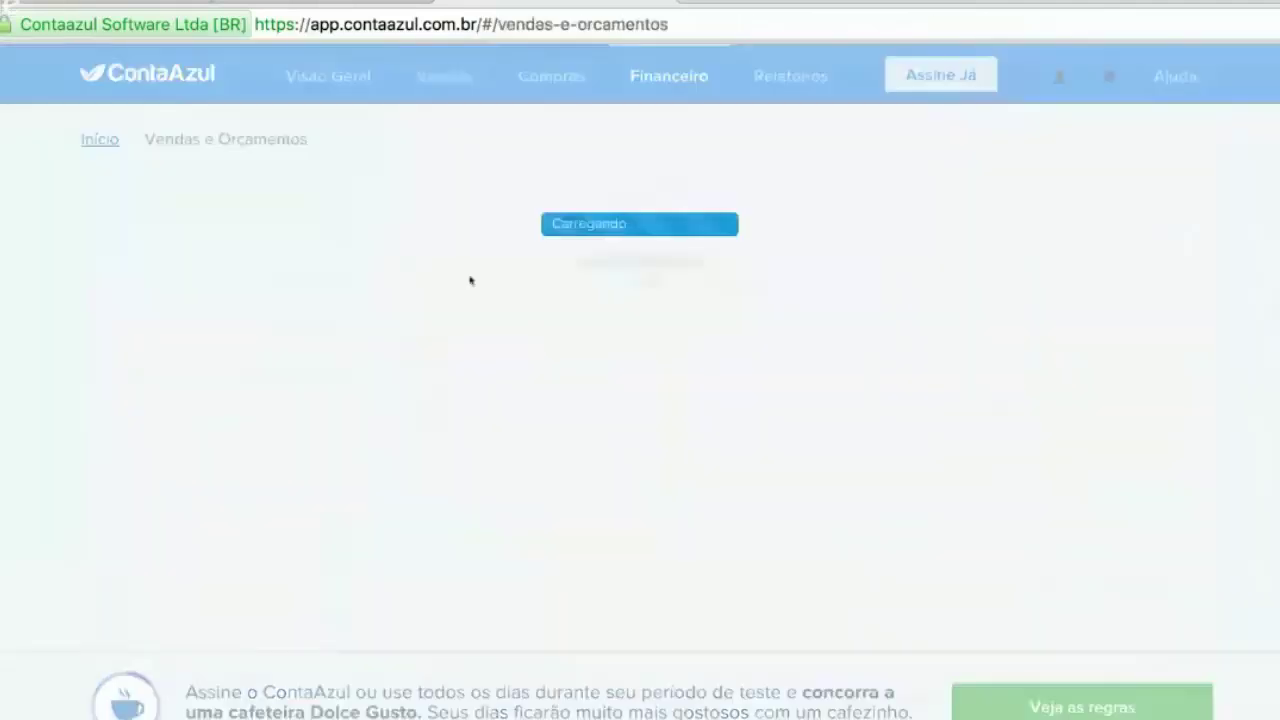
click(1043, 284)
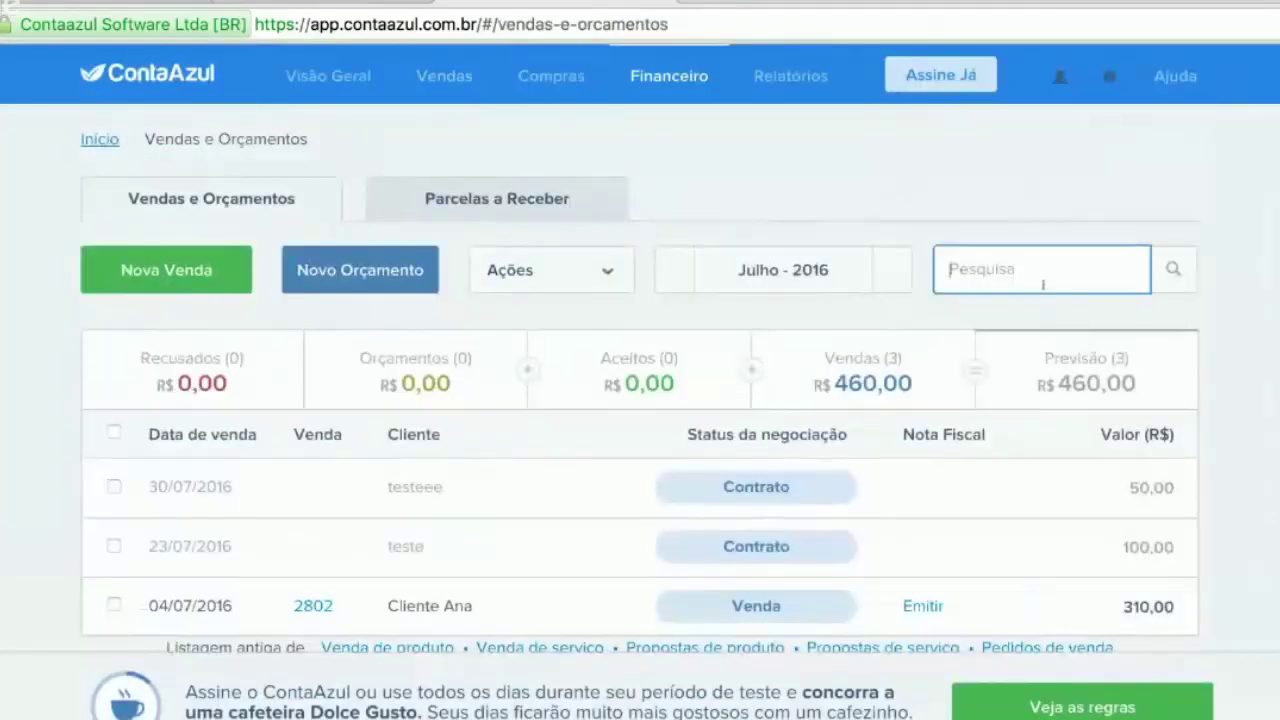
text(2797)
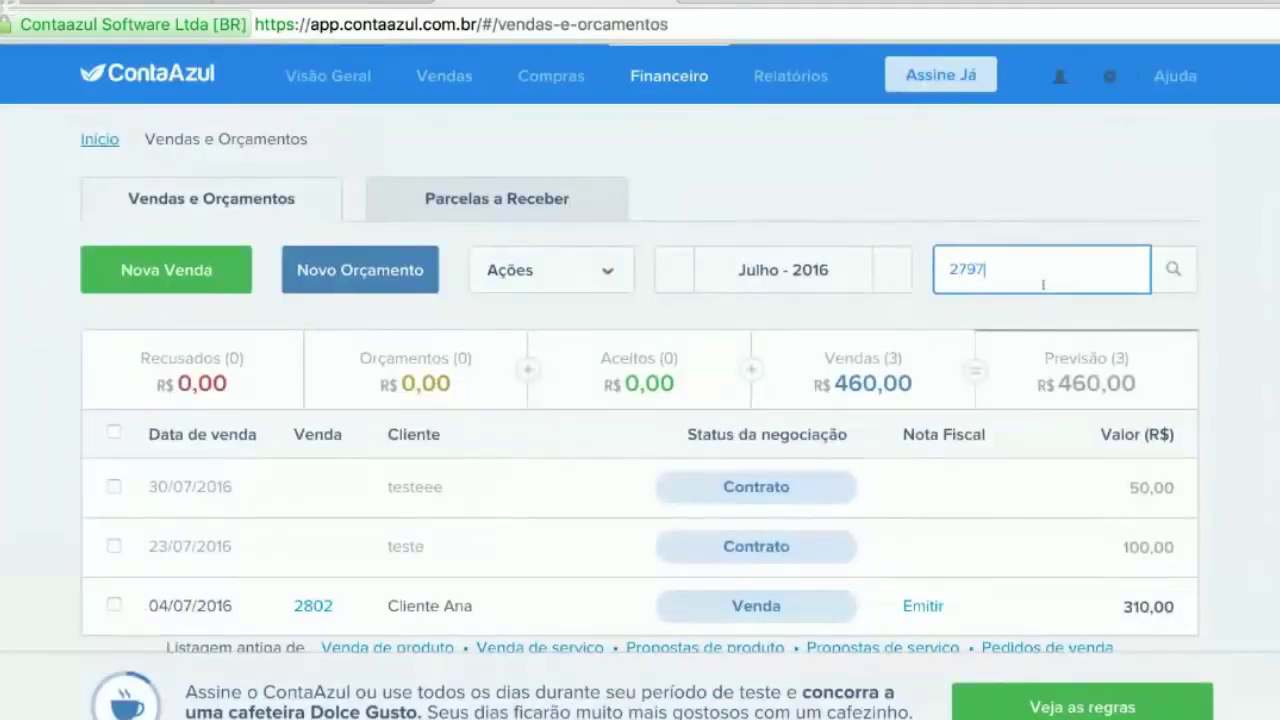
key(Return)
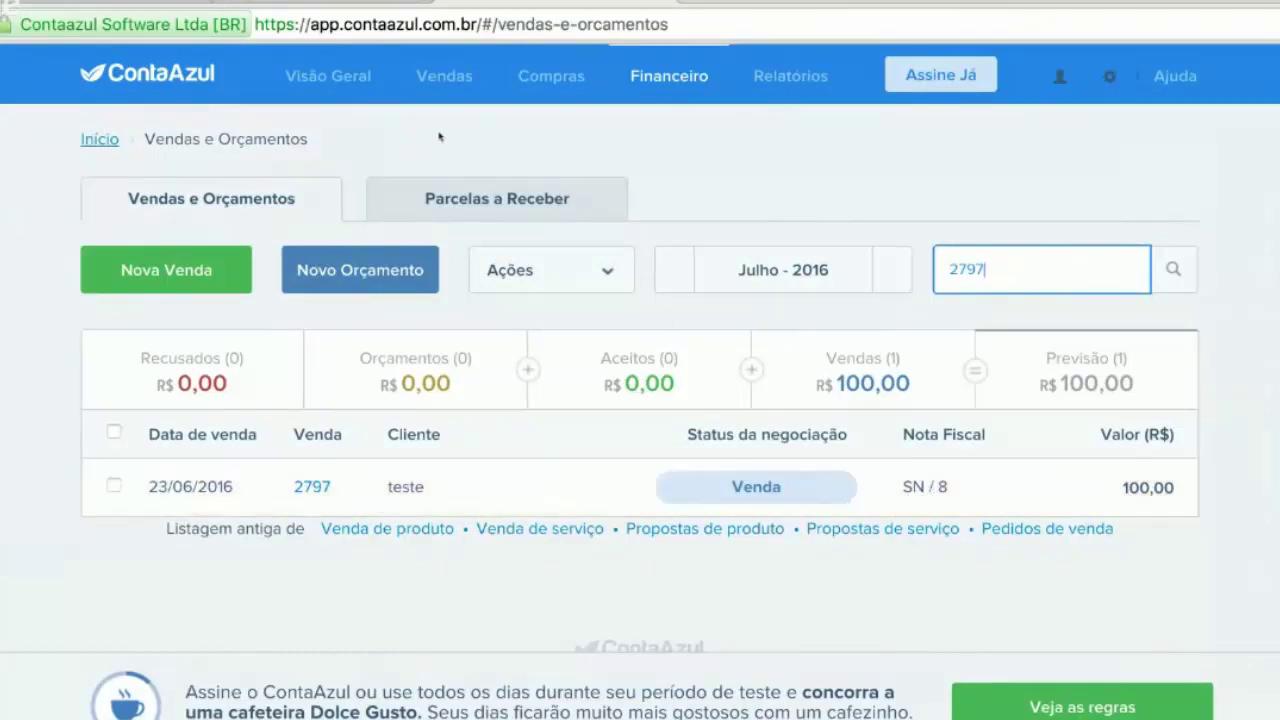
Step: Reload Vendas e Orçamentos, list the Parcelas a Receber for July 2016, and review the sale behind the installment due 10/07/2016
mouse_move(444, 76)
click(446, 288)
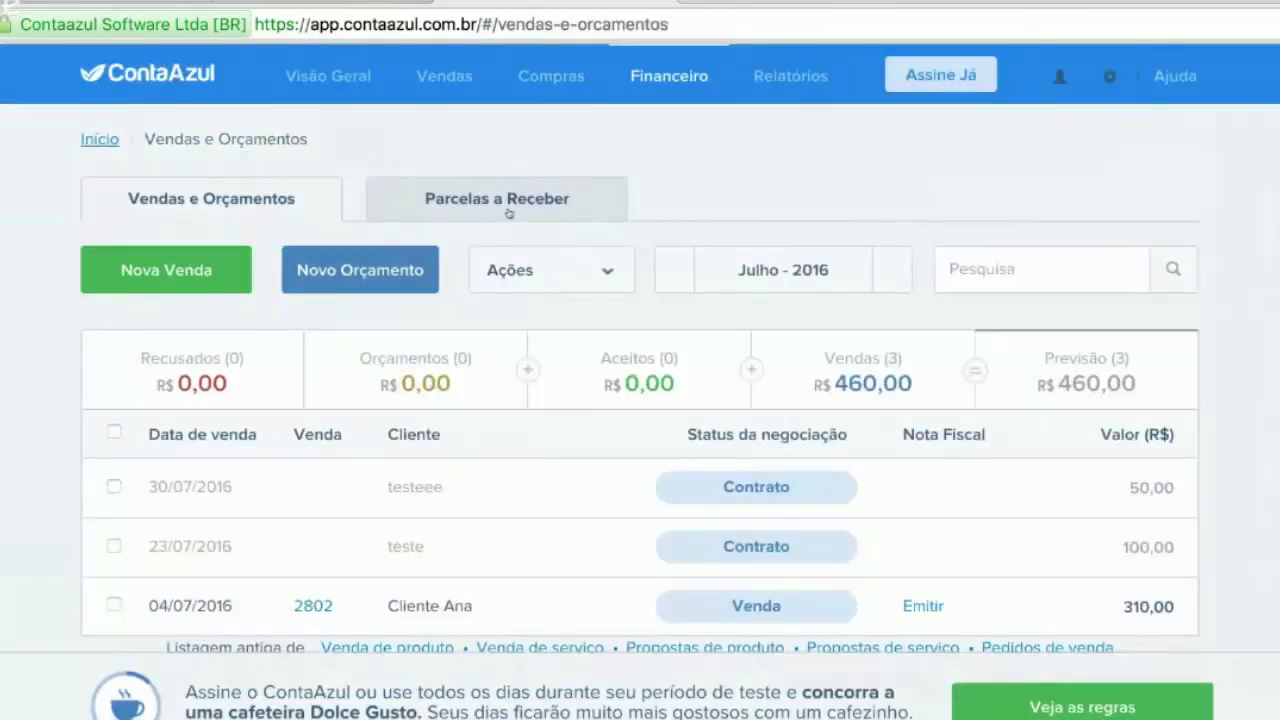
click(508, 212)
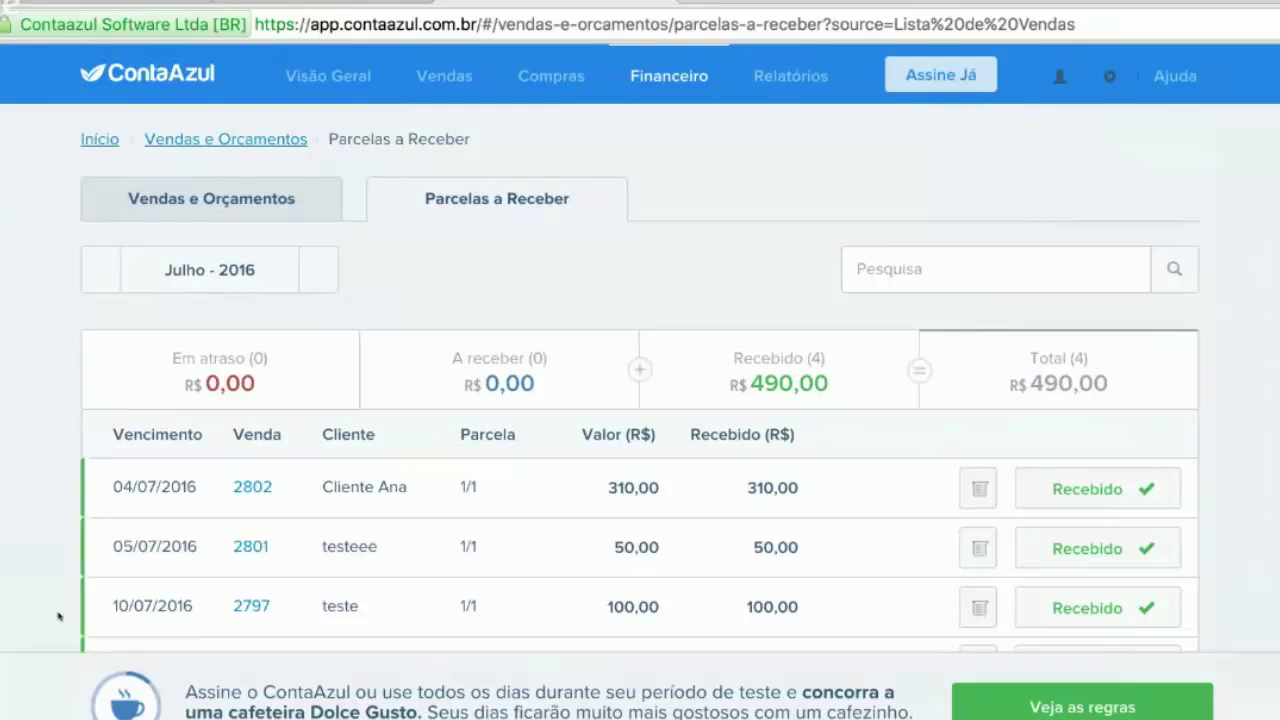
click(248, 606)
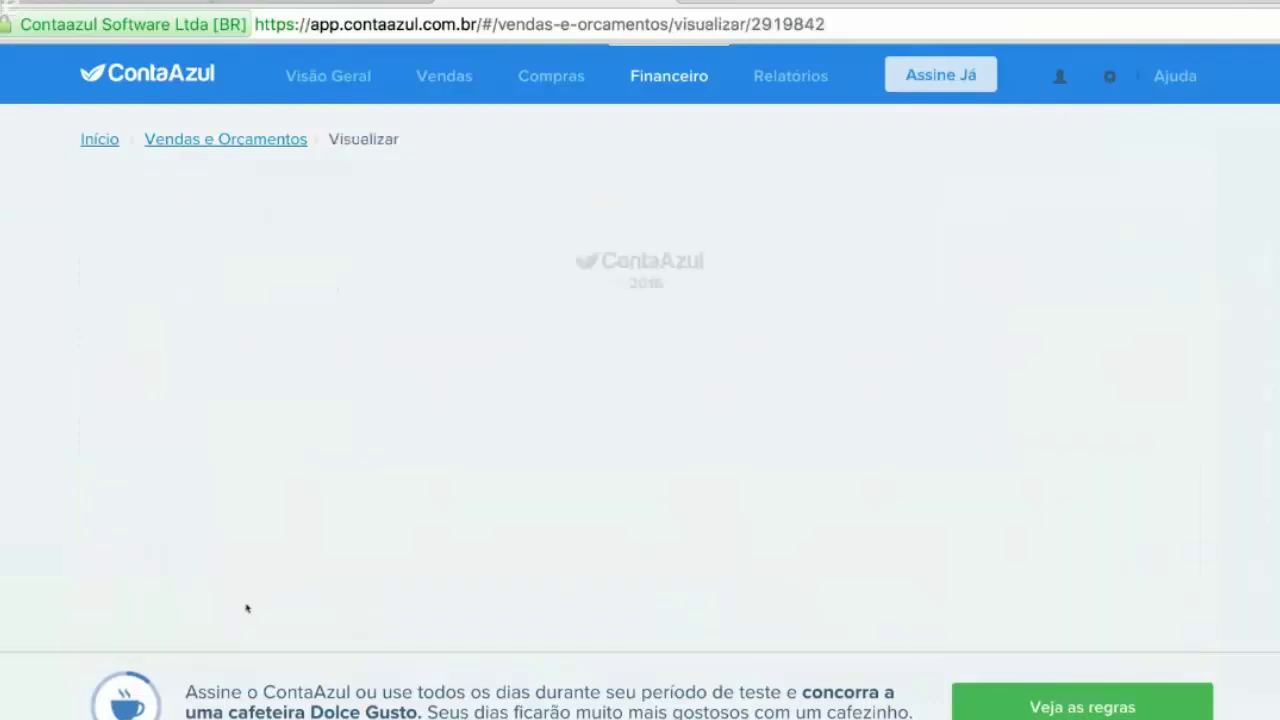
scroll(248, 611, down, 3)
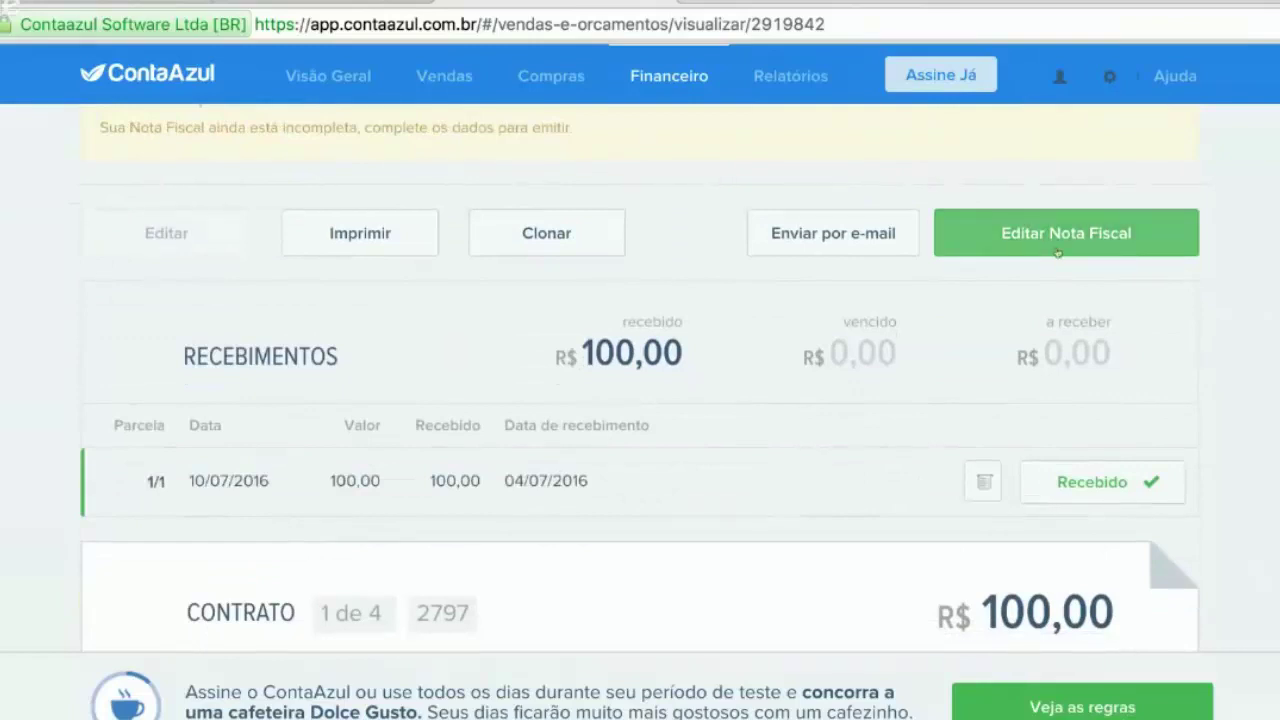
scroll(809, 257, up, 3)
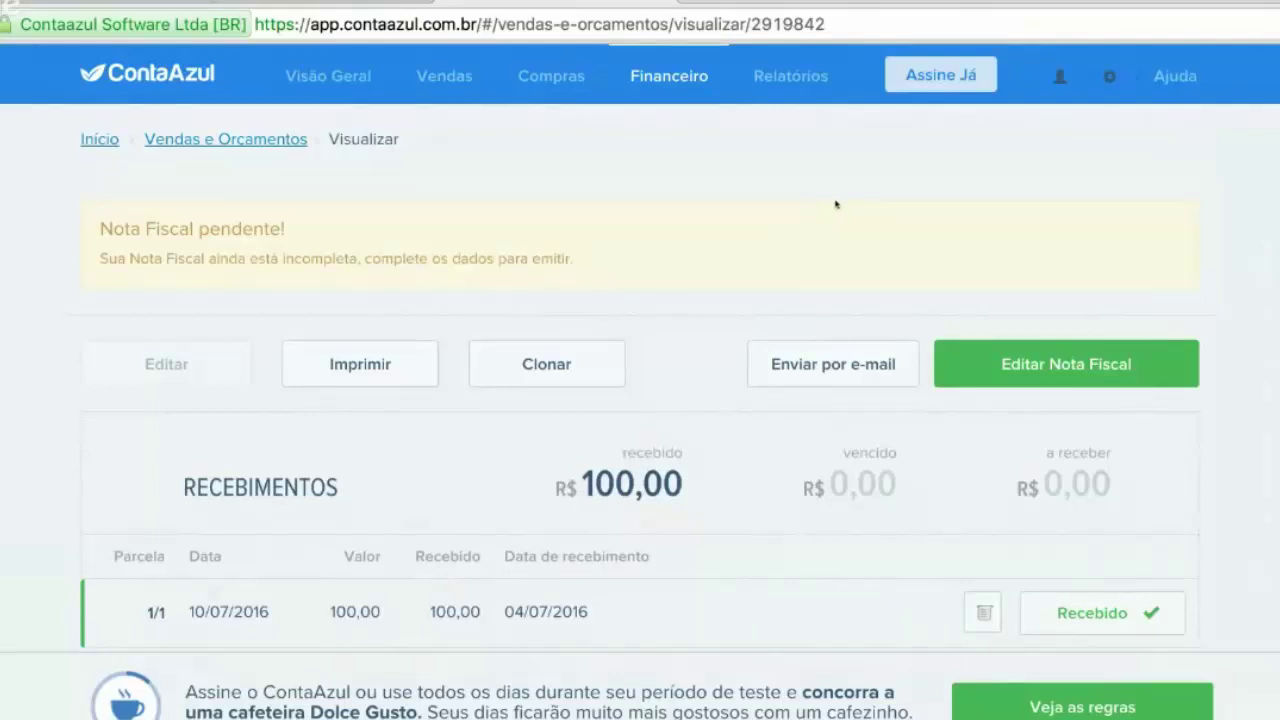
Step: Open the subscription plans and compare the limits and features of Médio, Pequeno, Micro and Autônomo
click(944, 88)
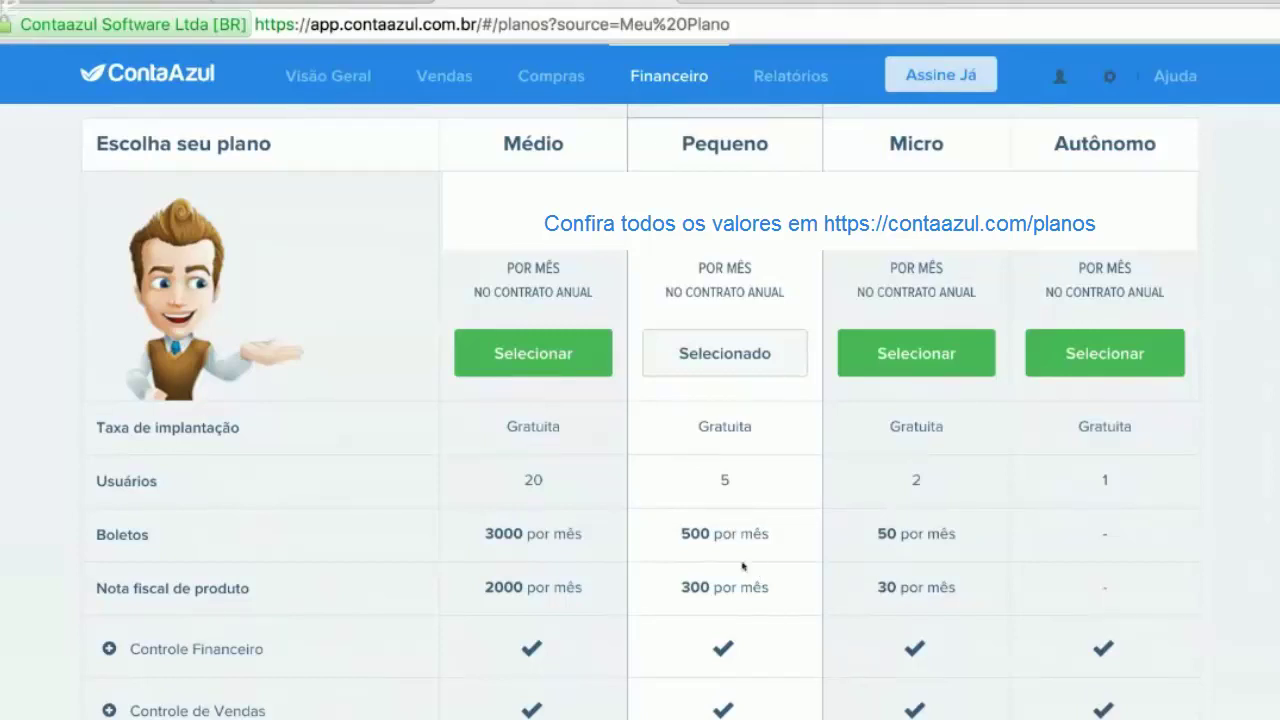
scroll(742, 566, down, 3)
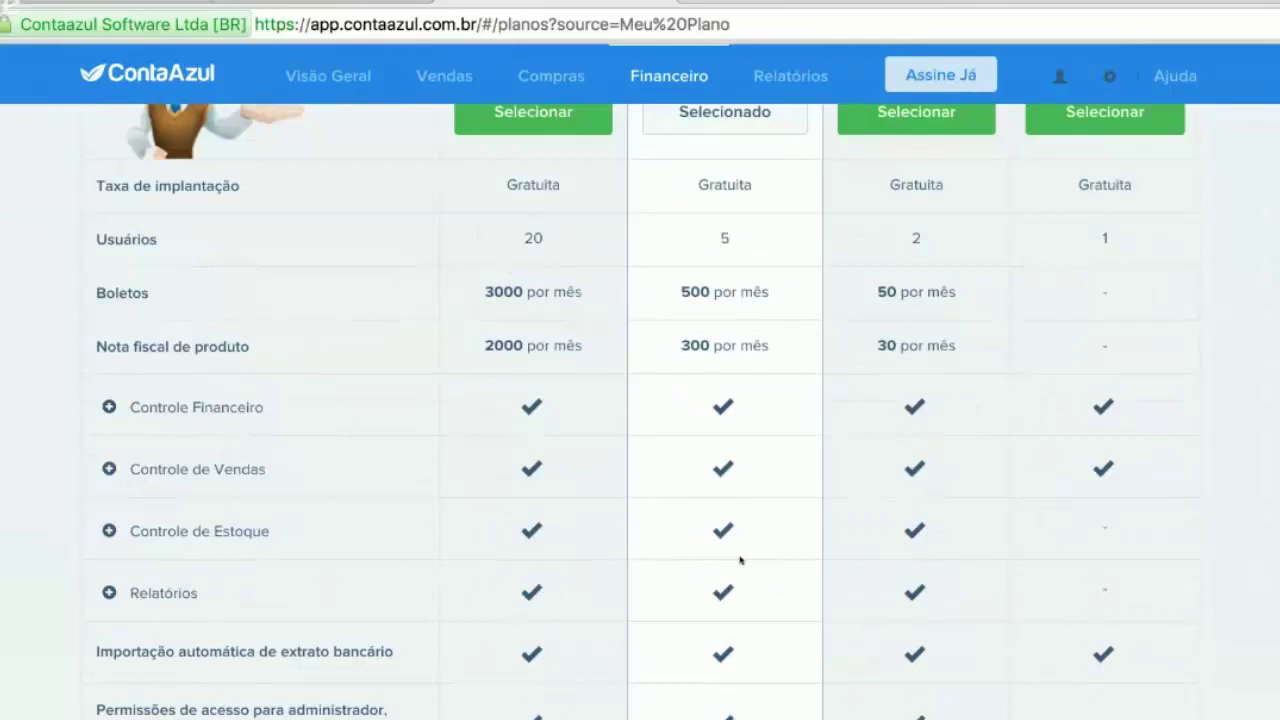